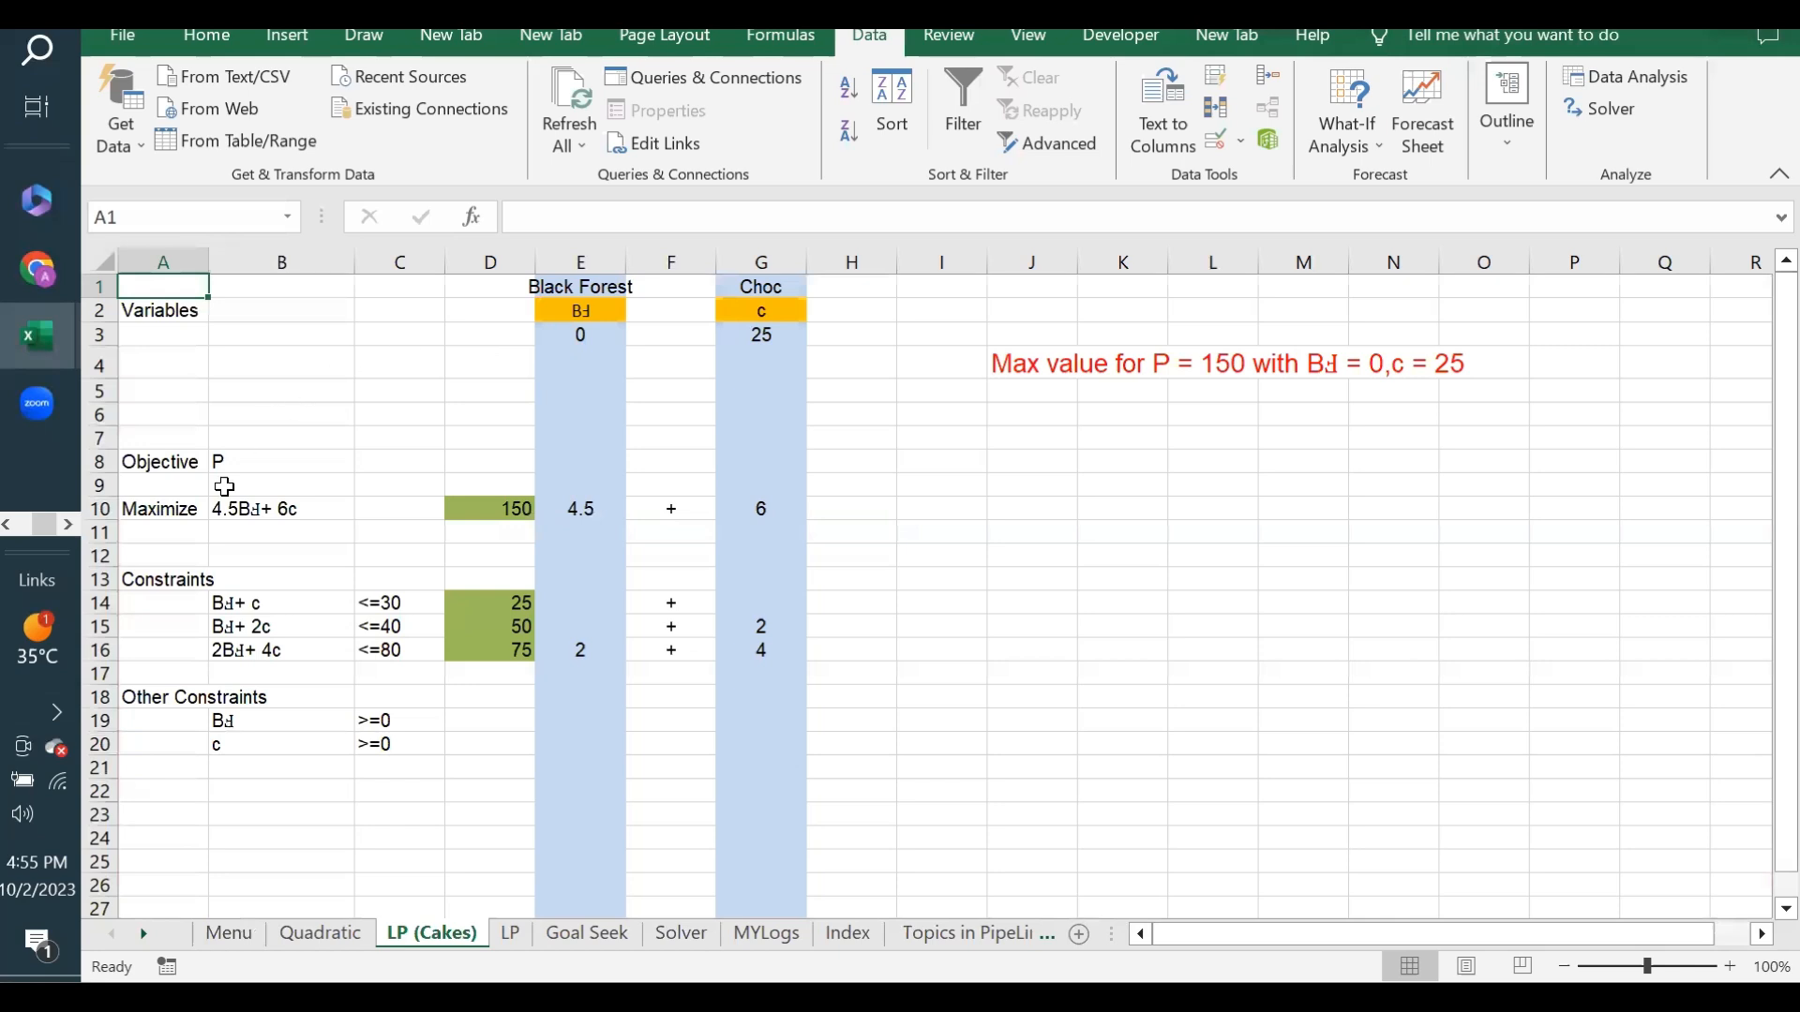
# - Set the Black Forest quantity in E3 and the Choc quantity in G3 to 1
pyautogui.click(469, 510)
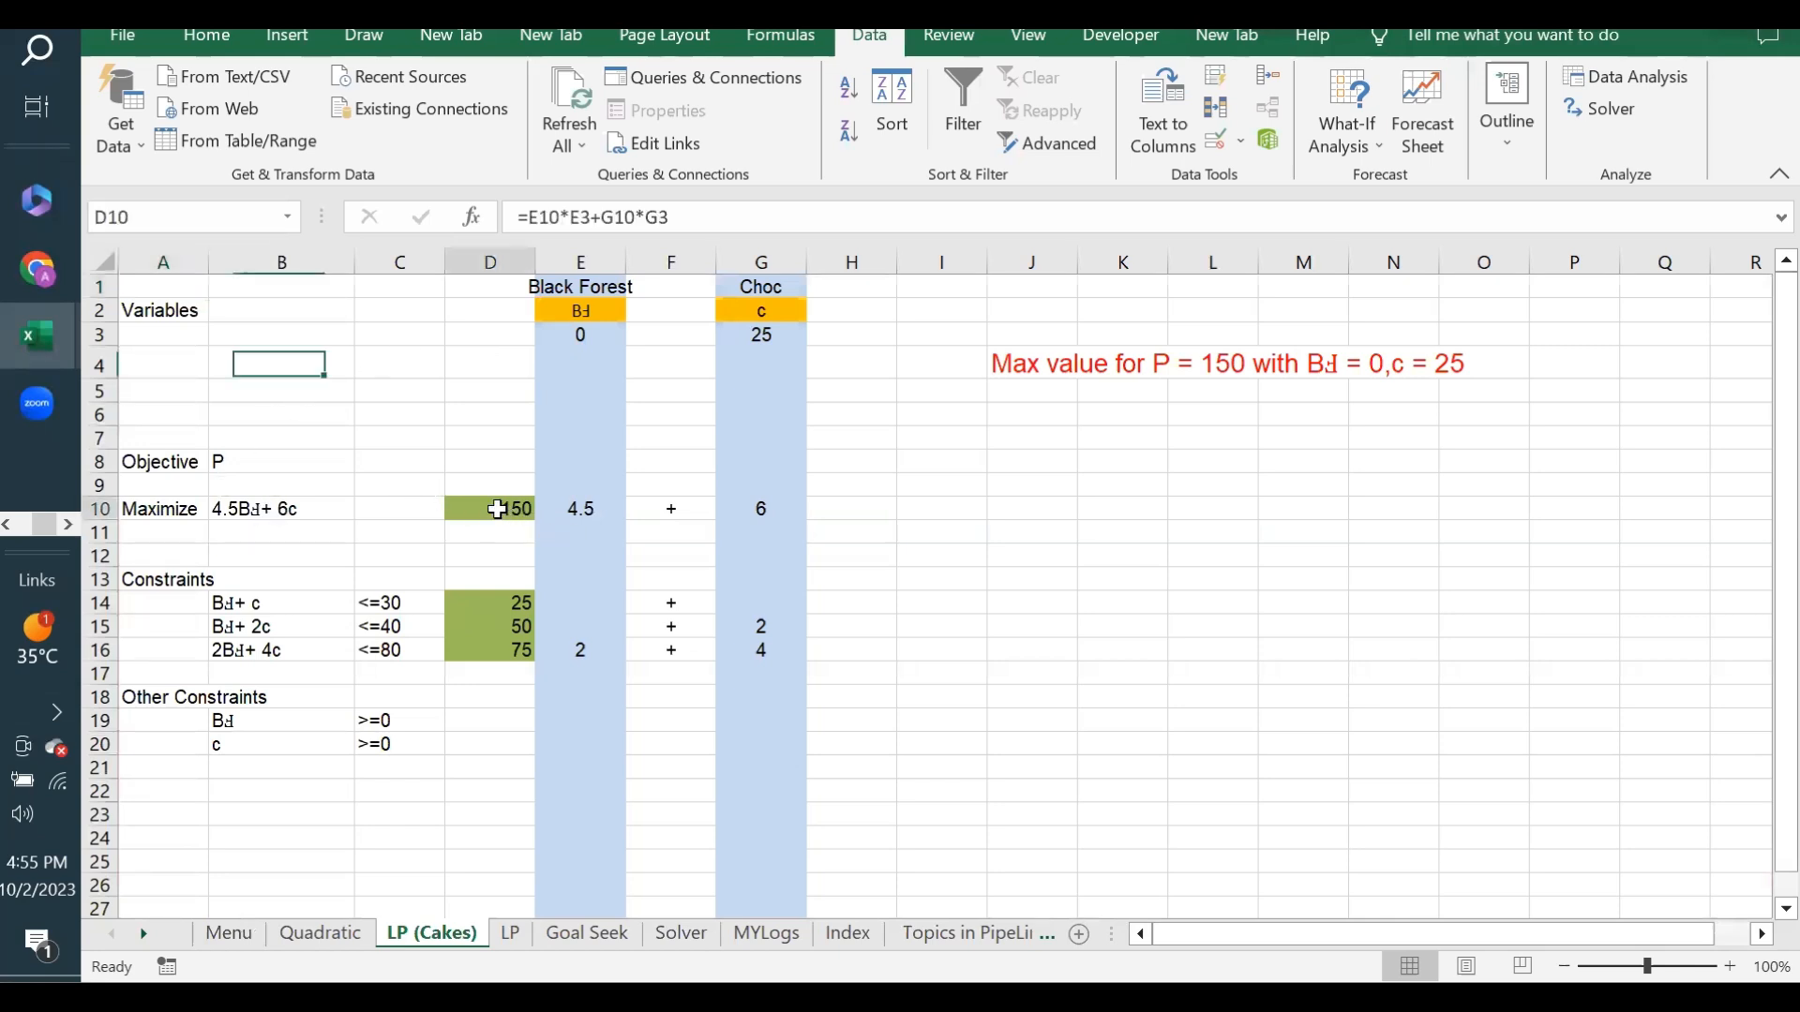
pyautogui.click(582, 337)
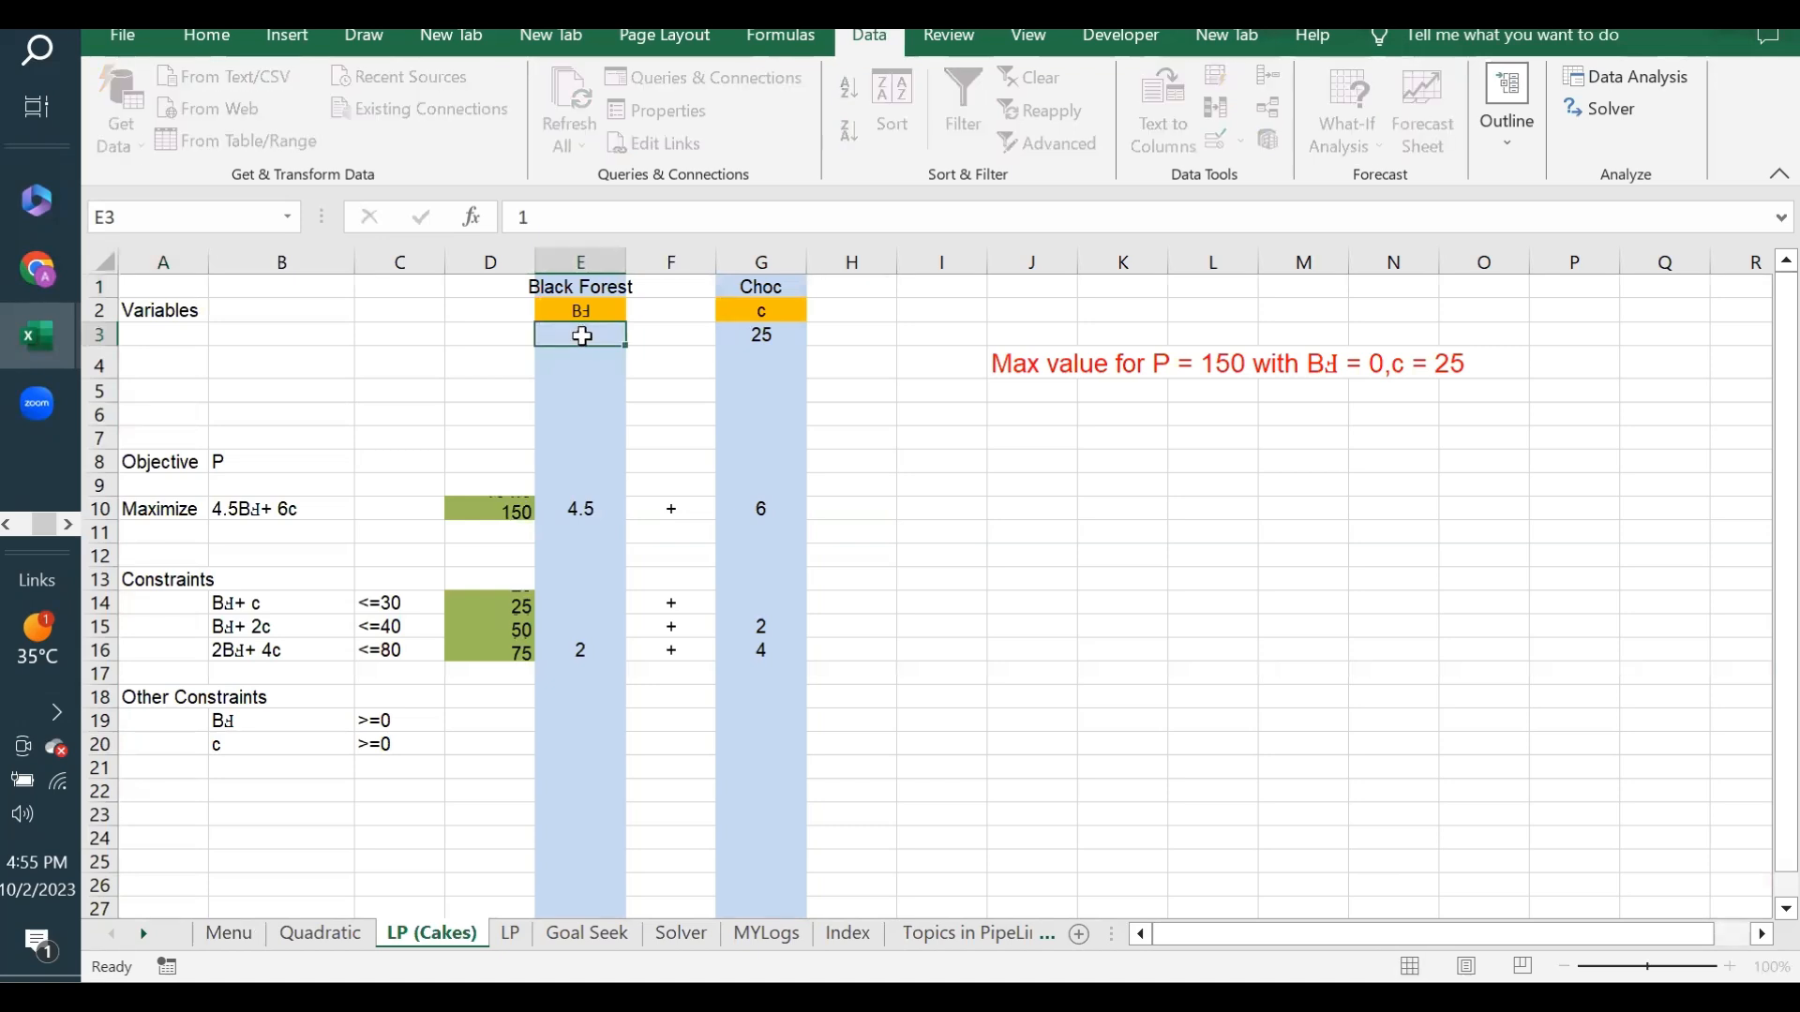
pyautogui.write('1')
pyautogui.press('Tab')
pyautogui.press('Tab')
pyautogui.write('1')
pyautogui.press('Tab')
pyautogui.press('Left')
pyautogui.press('Left')
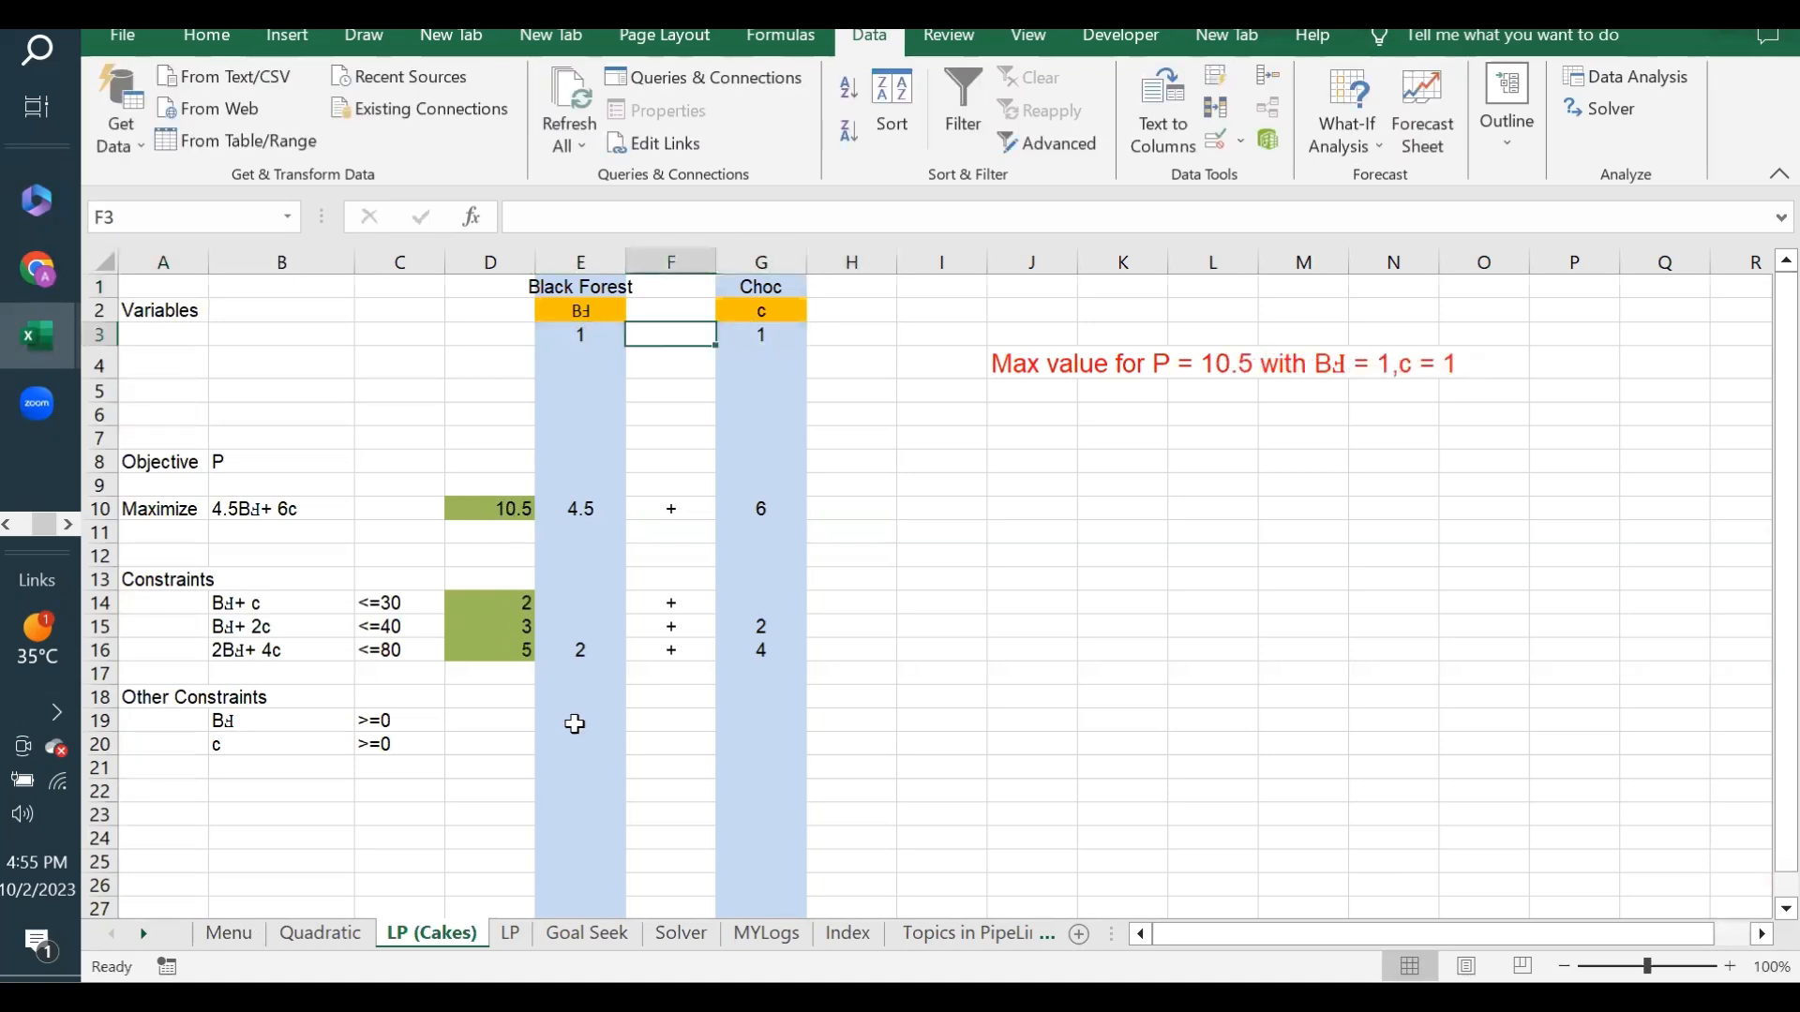
# - Examine the objective formula in D10, the variable cells E3 and G3, and the constraint expression and limits in B14 and C14:C16
pyautogui.click(495, 509)
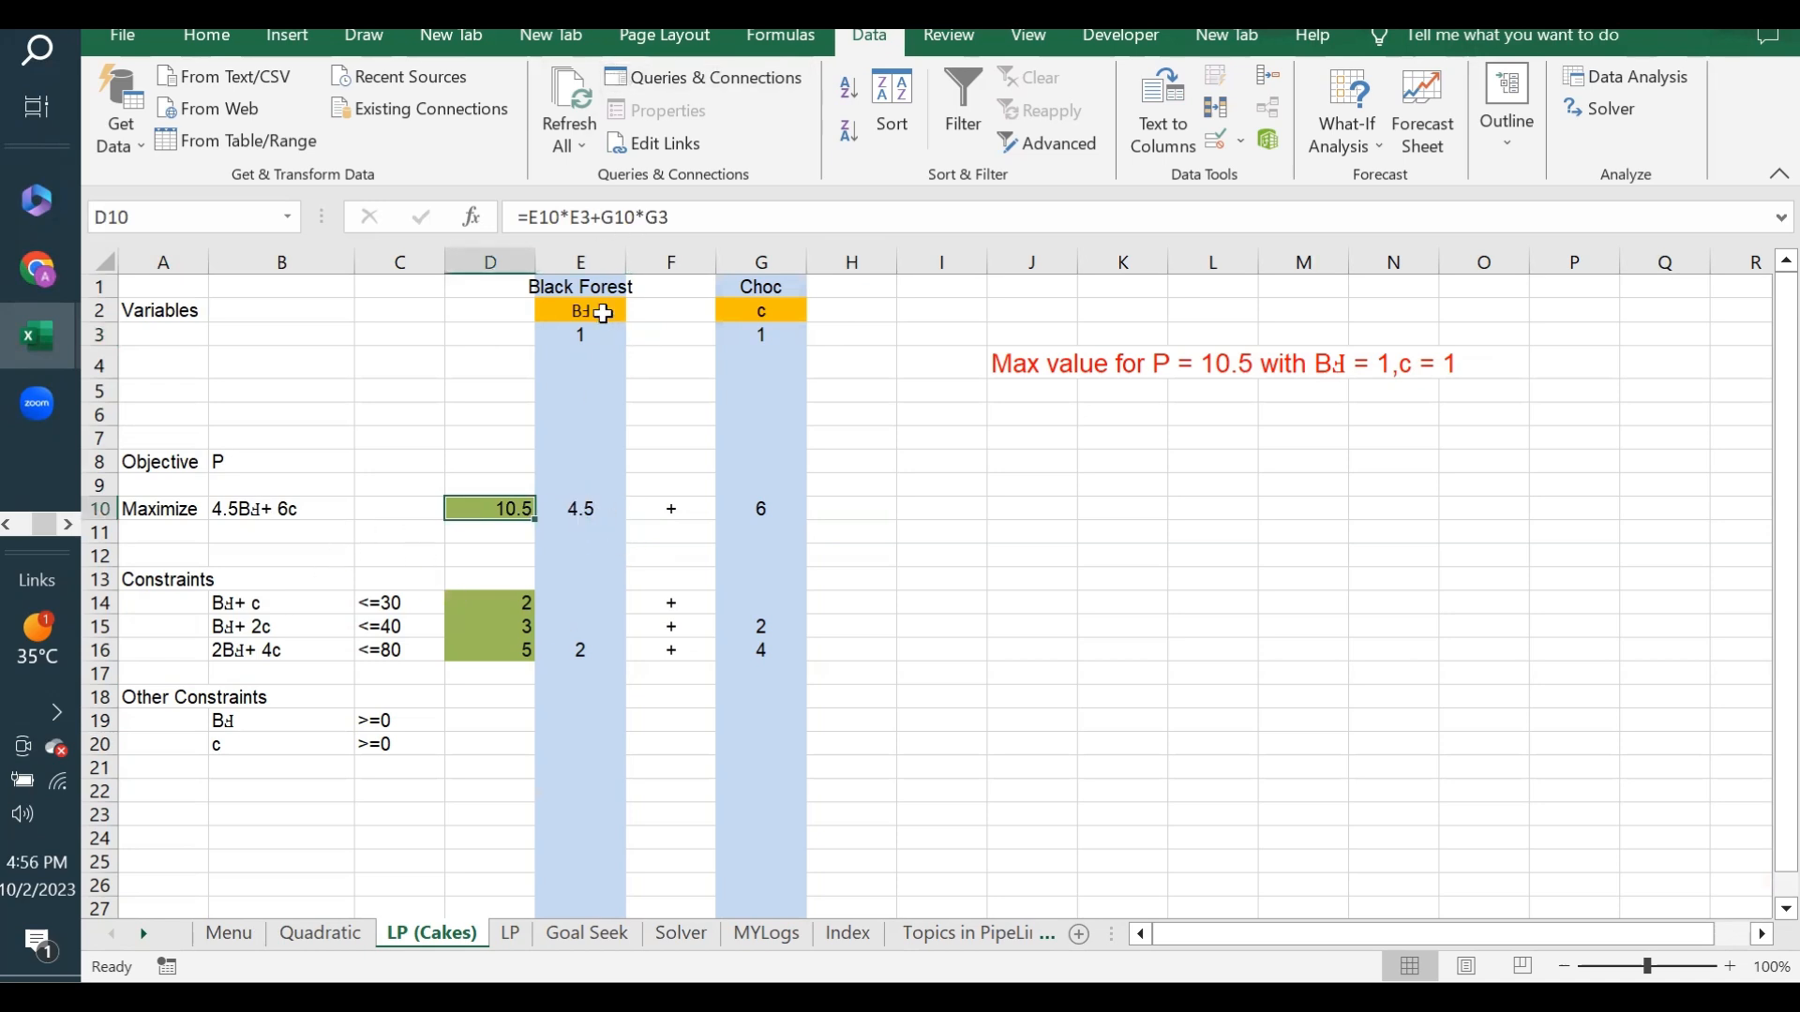
pyautogui.click(589, 333)
pyautogui.click(749, 334)
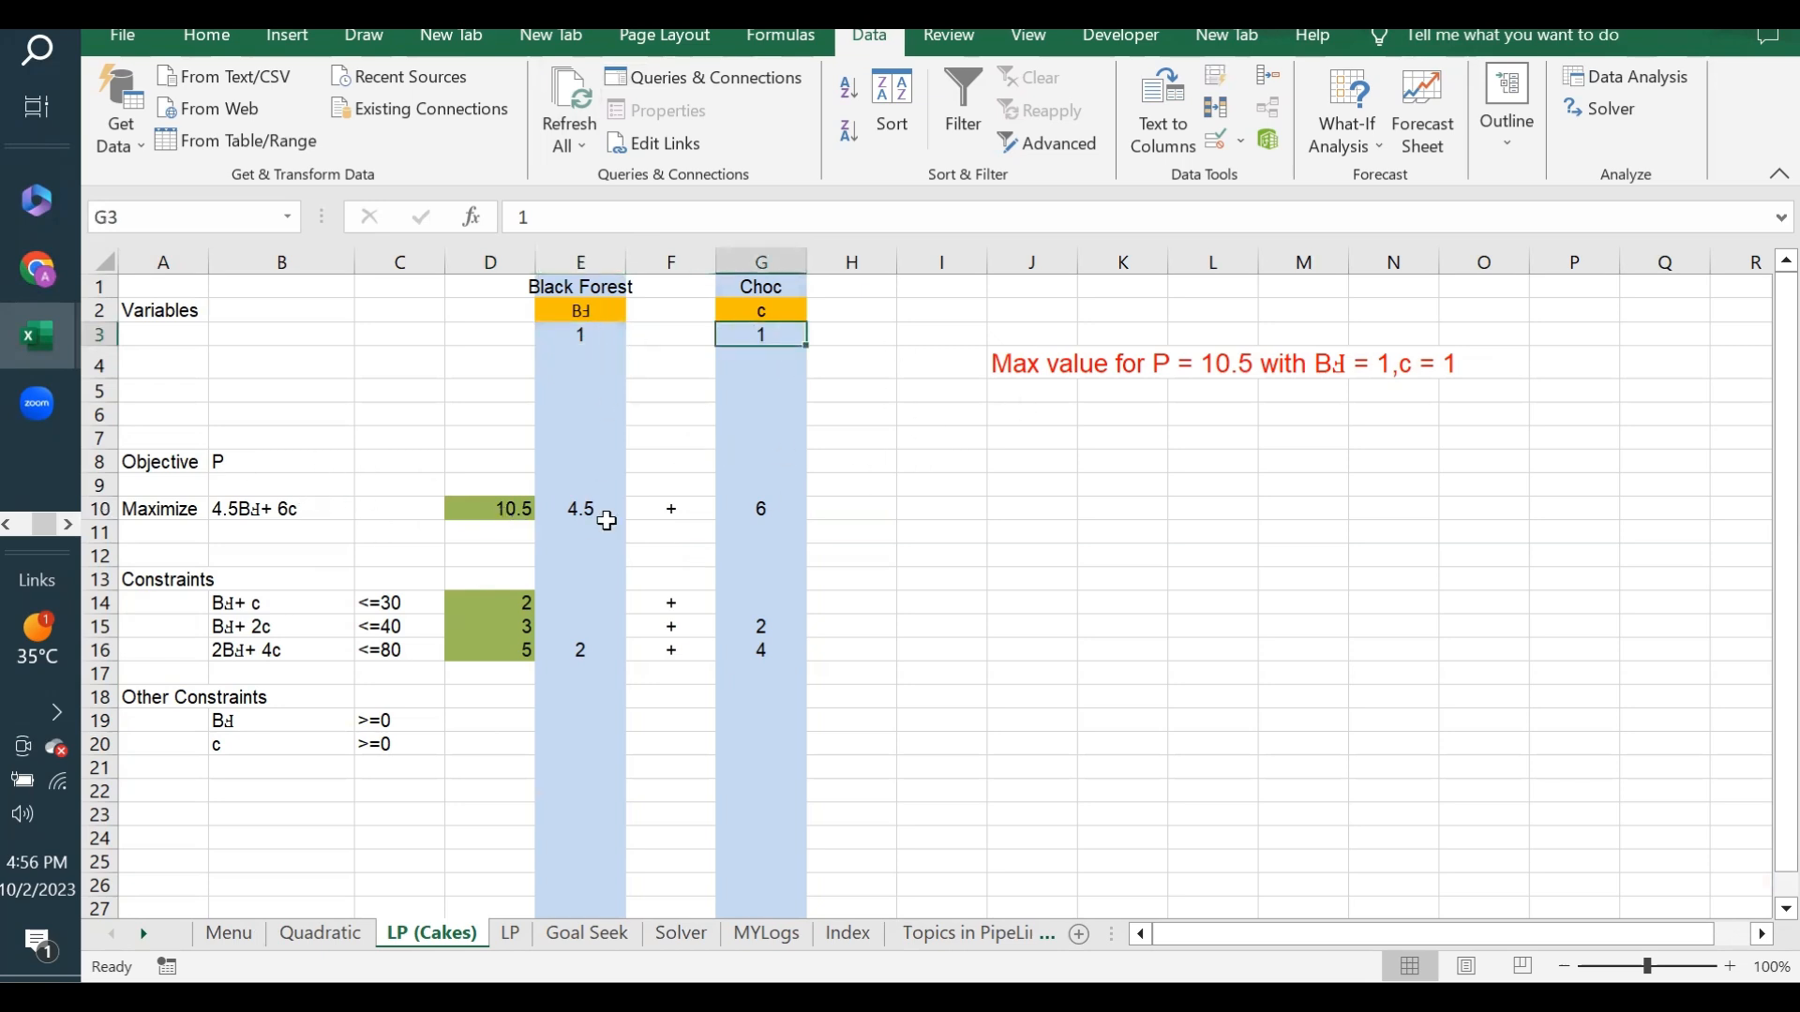
pyautogui.click(485, 511)
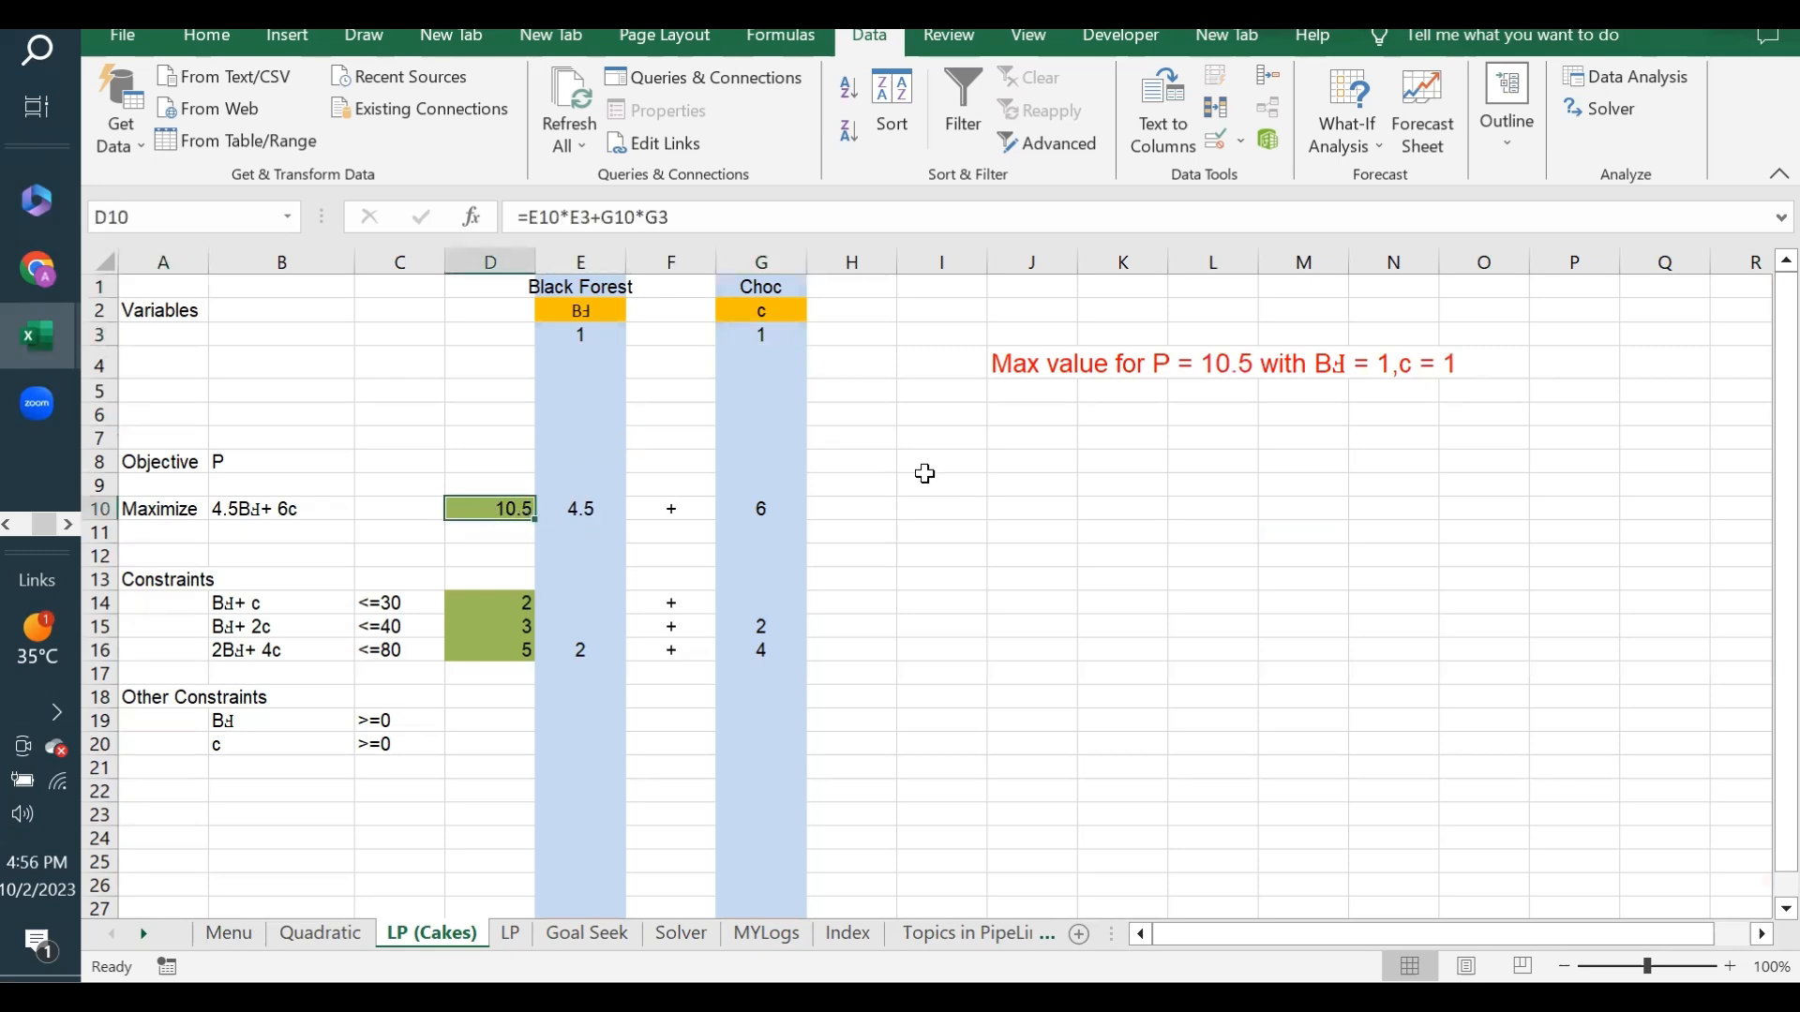
pyautogui.click(270, 602)
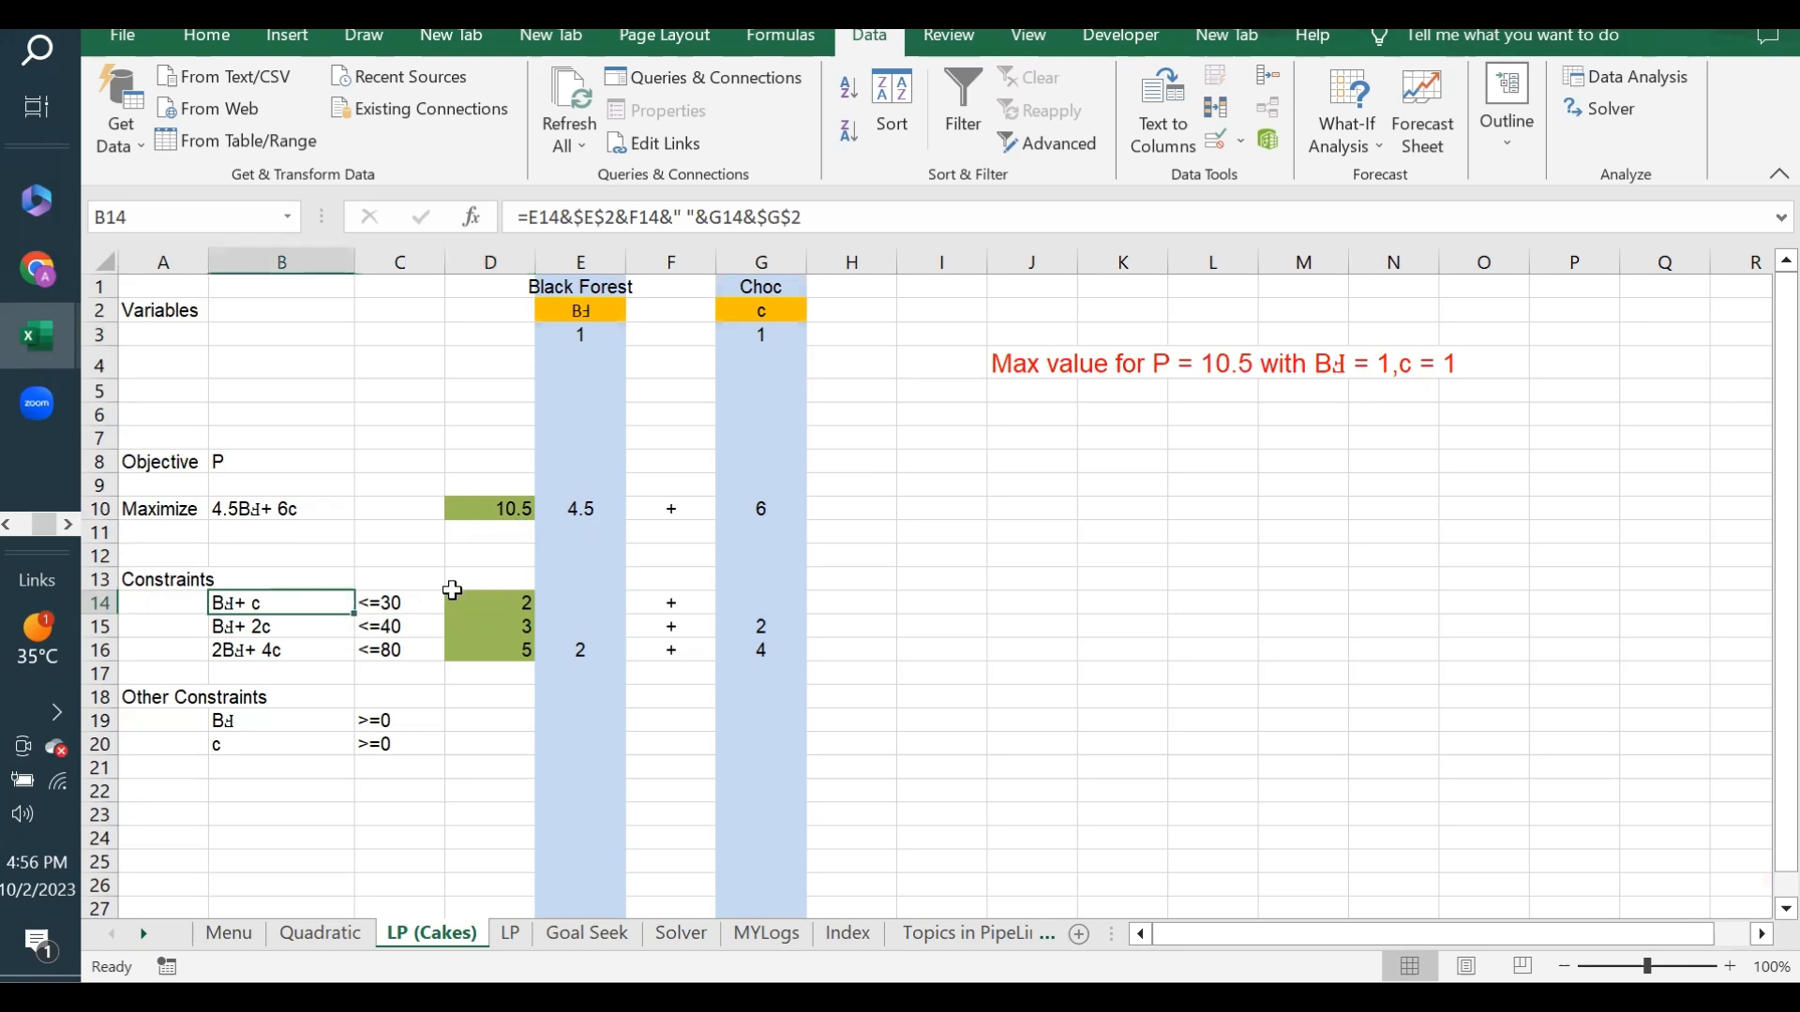
pyautogui.moveTo(420, 594); pyautogui.dragTo(403, 649)
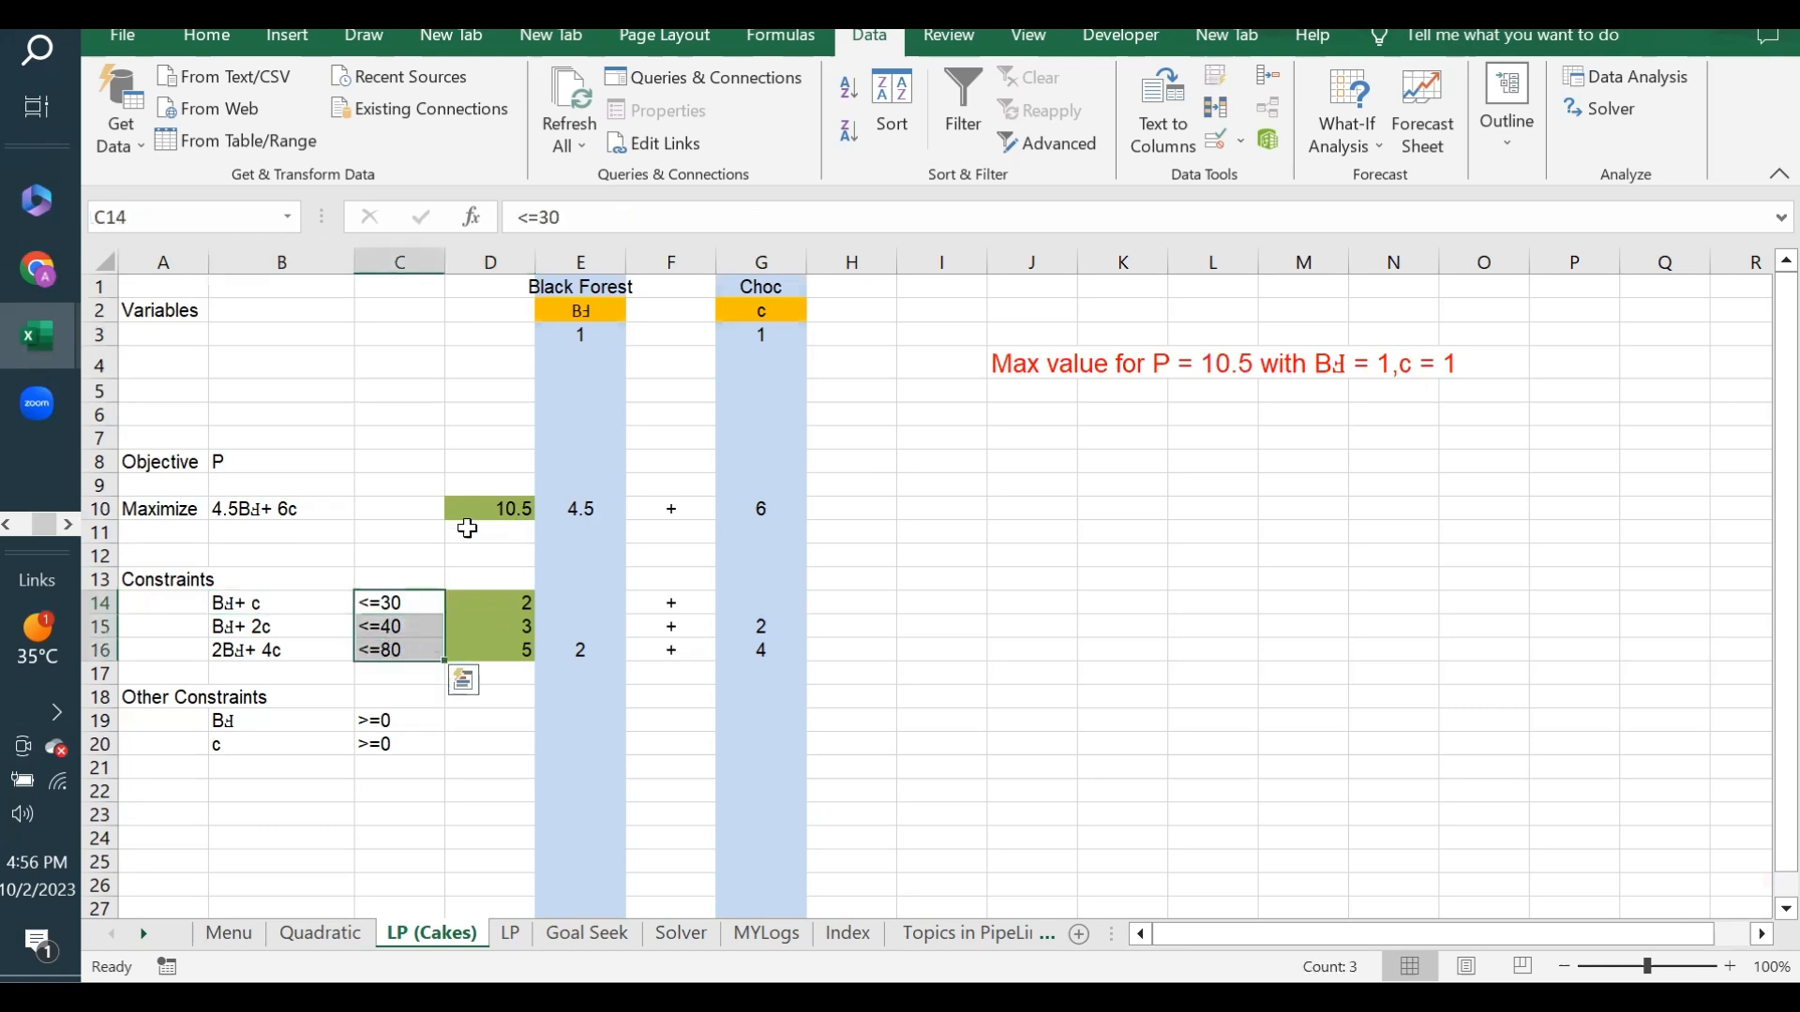
pyautogui.click(488, 508)
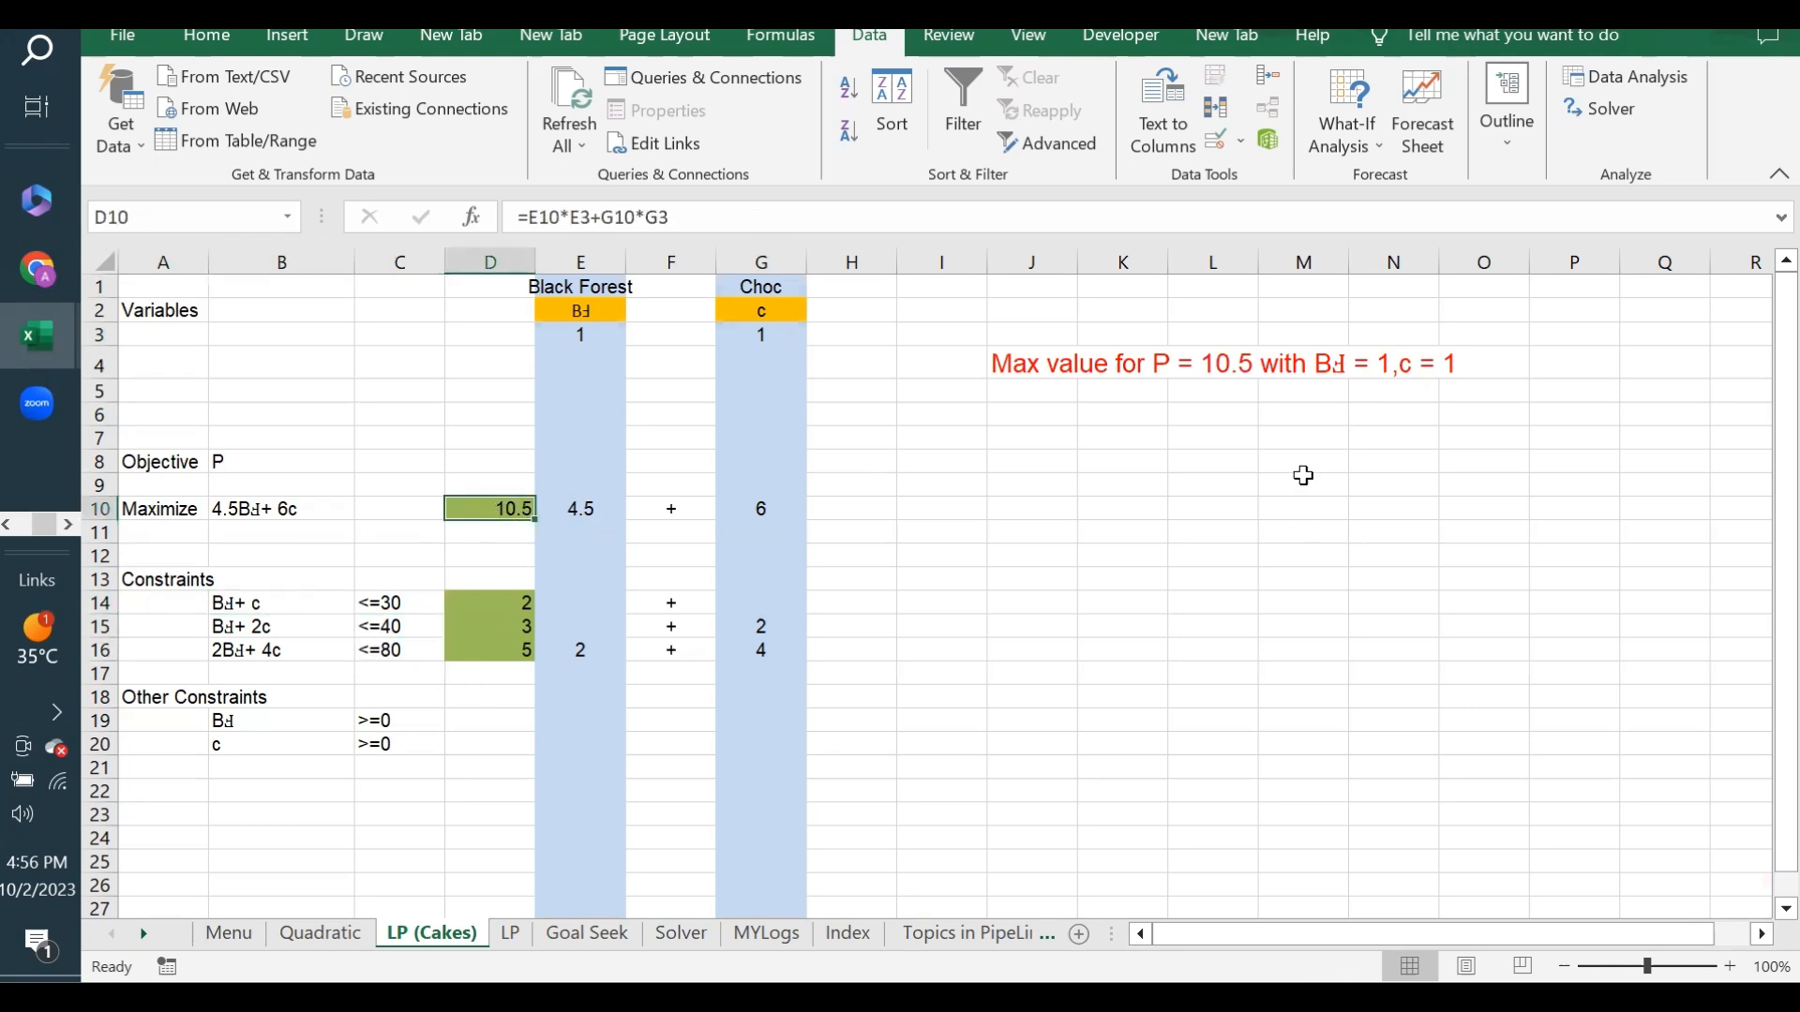
# - Run Solver with the stored constraints and Simplex LP to maximize D10 by changing E3 and G3, and keep the solution
pyautogui.click(1173, 454)
pyautogui.click(1616, 109)
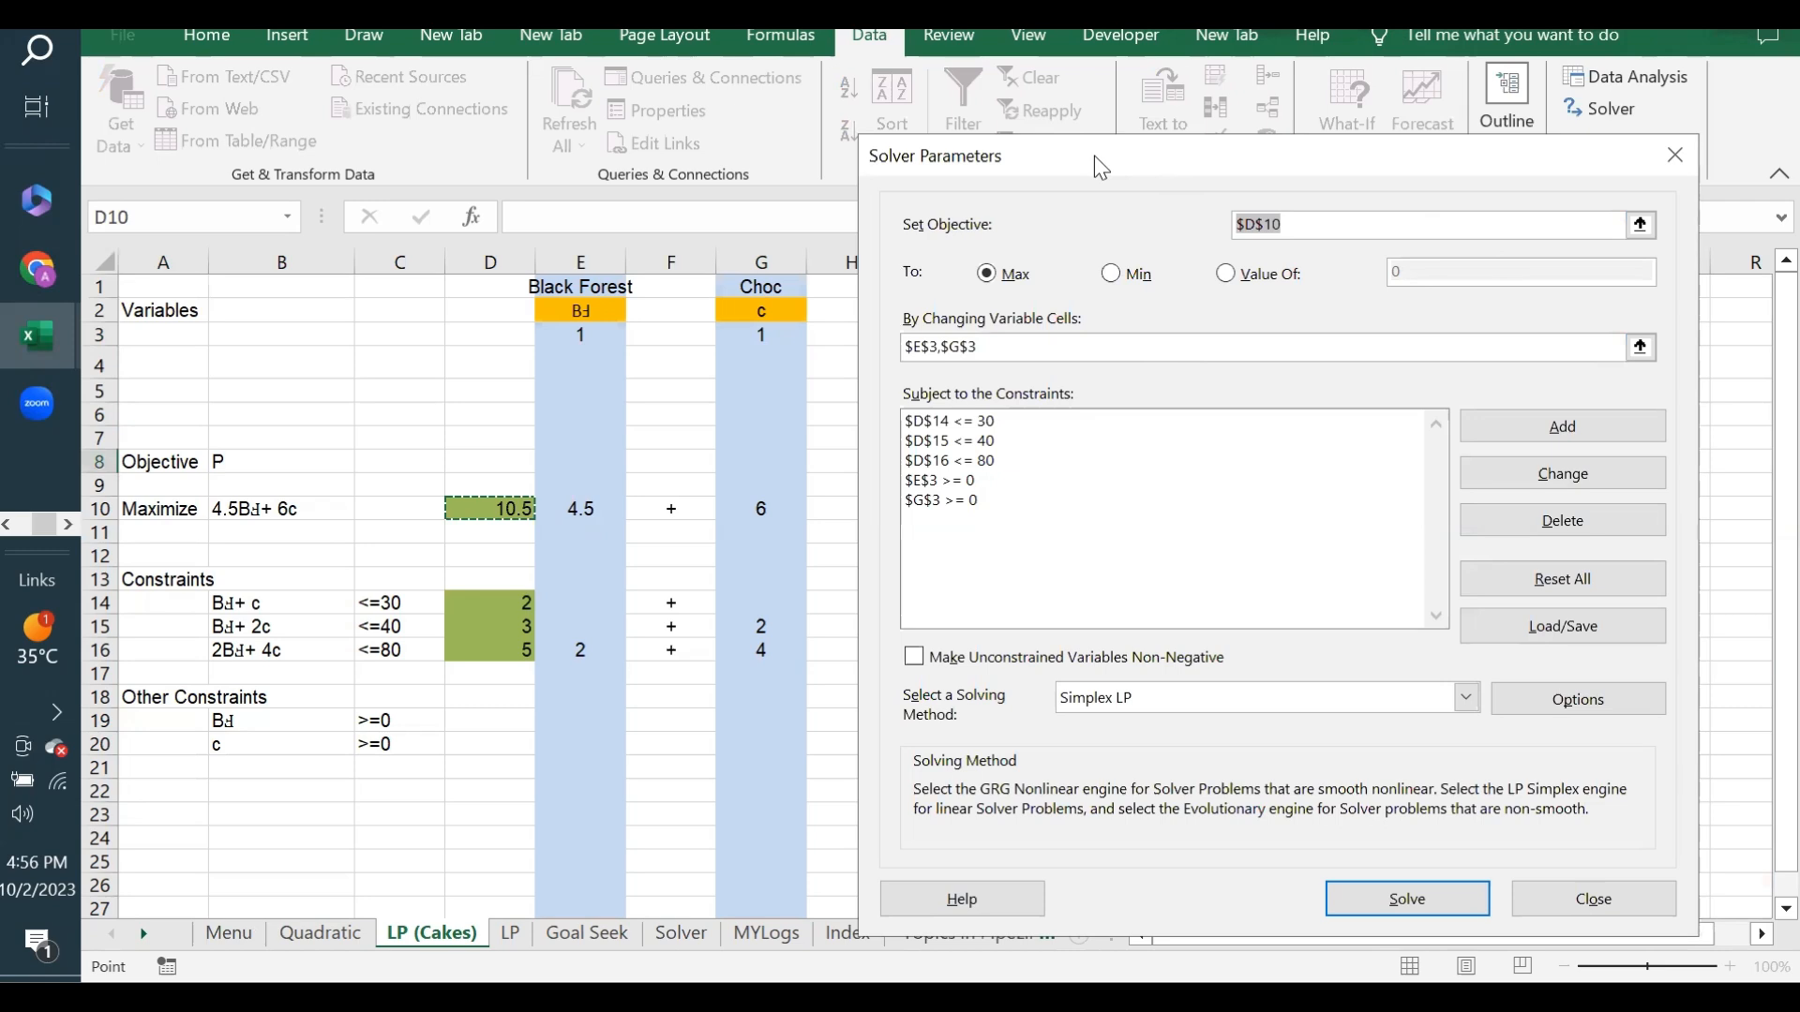
pyautogui.click(1317, 173)
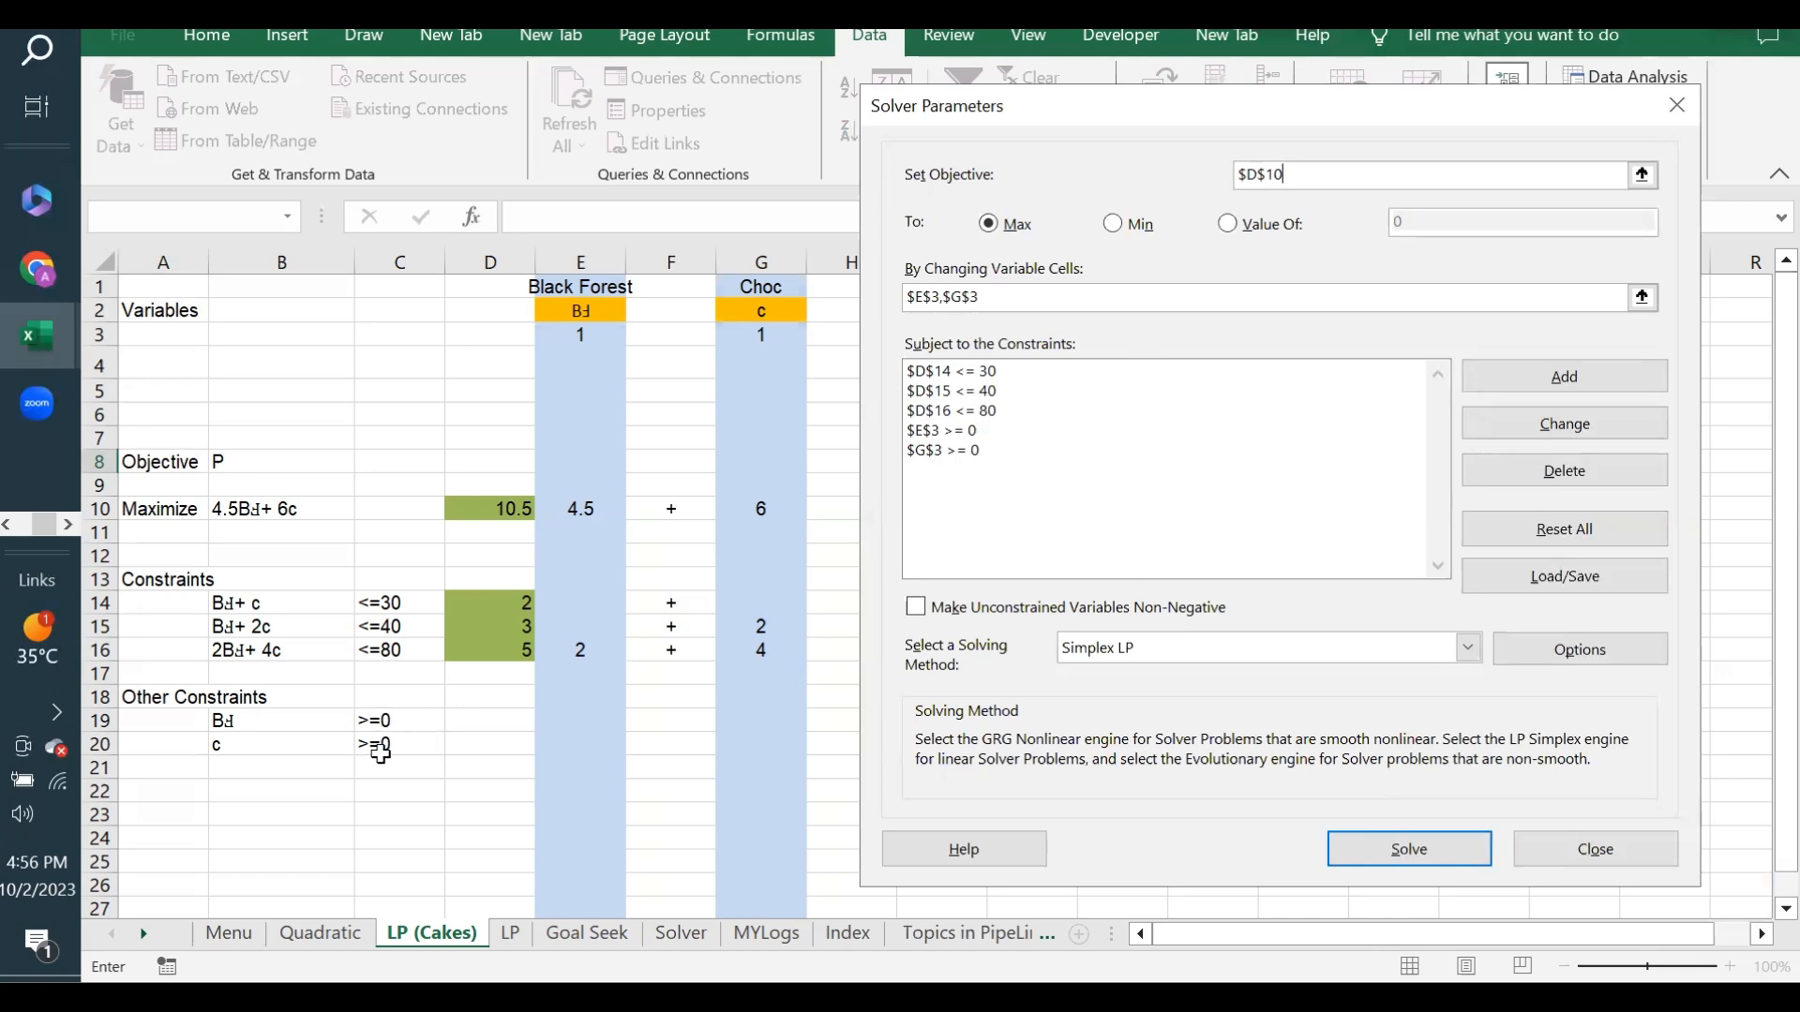
pyautogui.click(1406, 850)
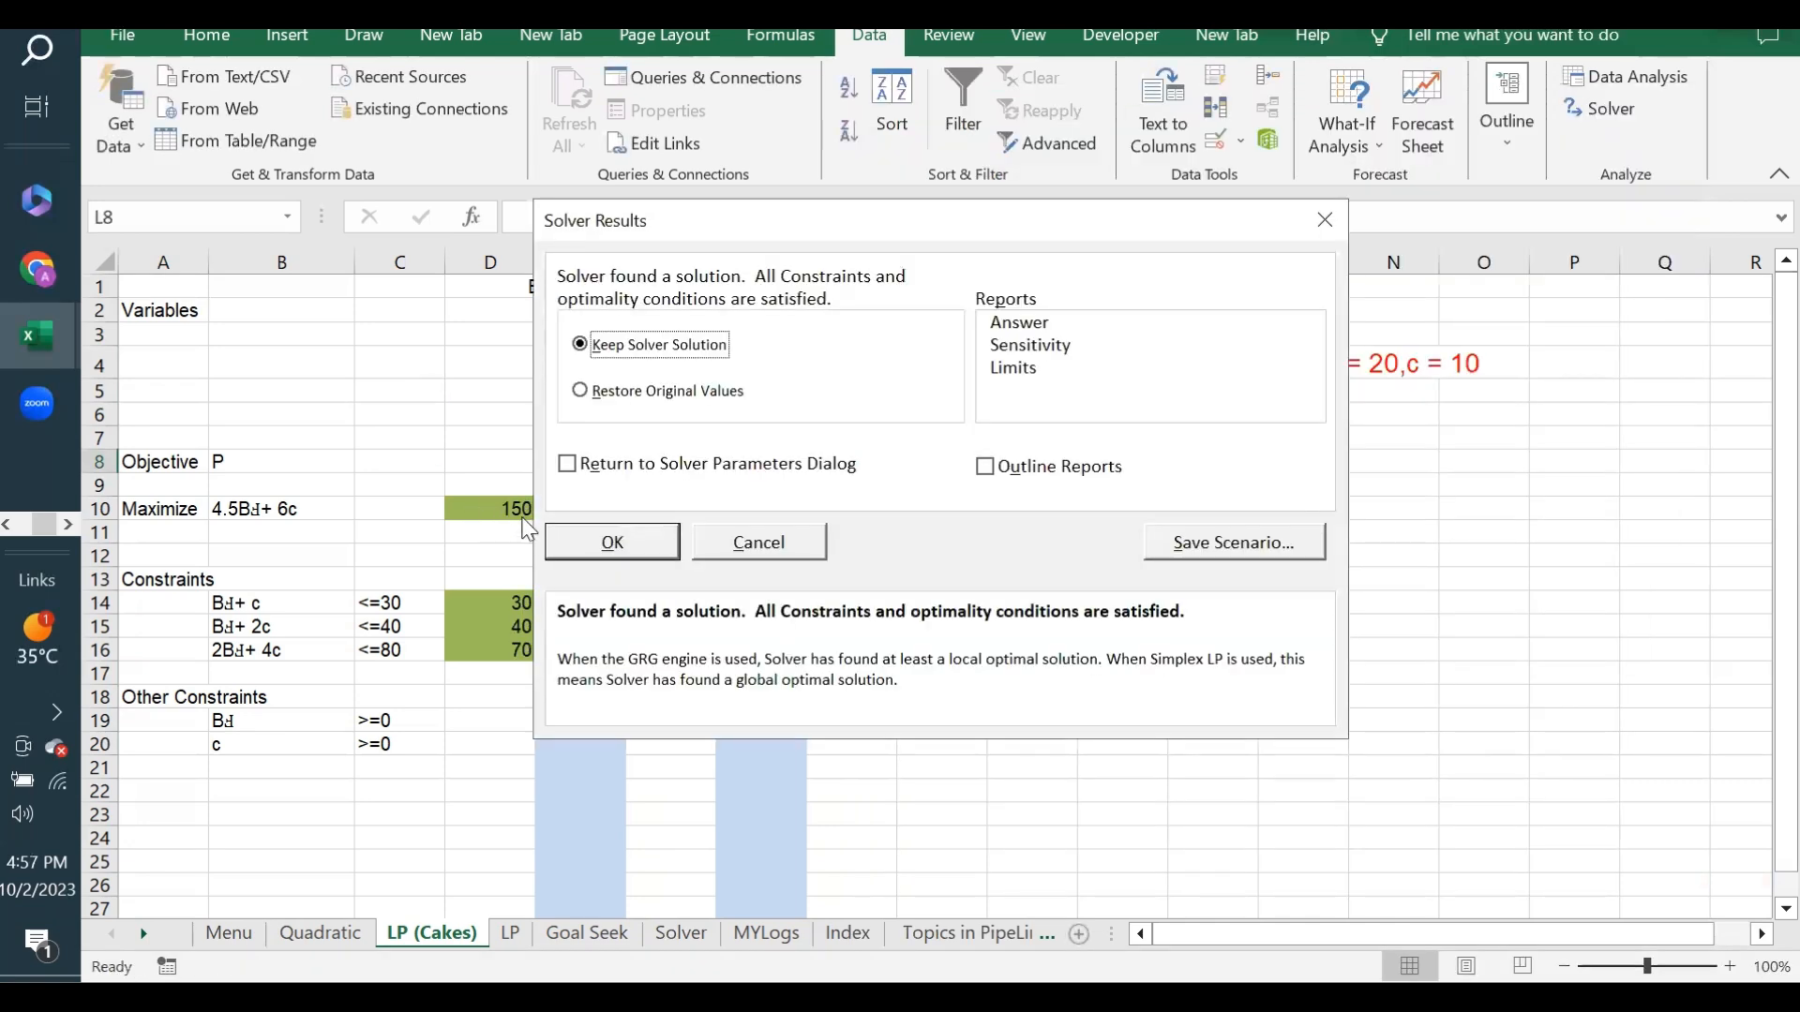
pyautogui.click(609, 551)
# - Examine the solved objective in D10, the quantities in E3 and G3, and the formula behind the result summary in J4
pyautogui.click(493, 509)
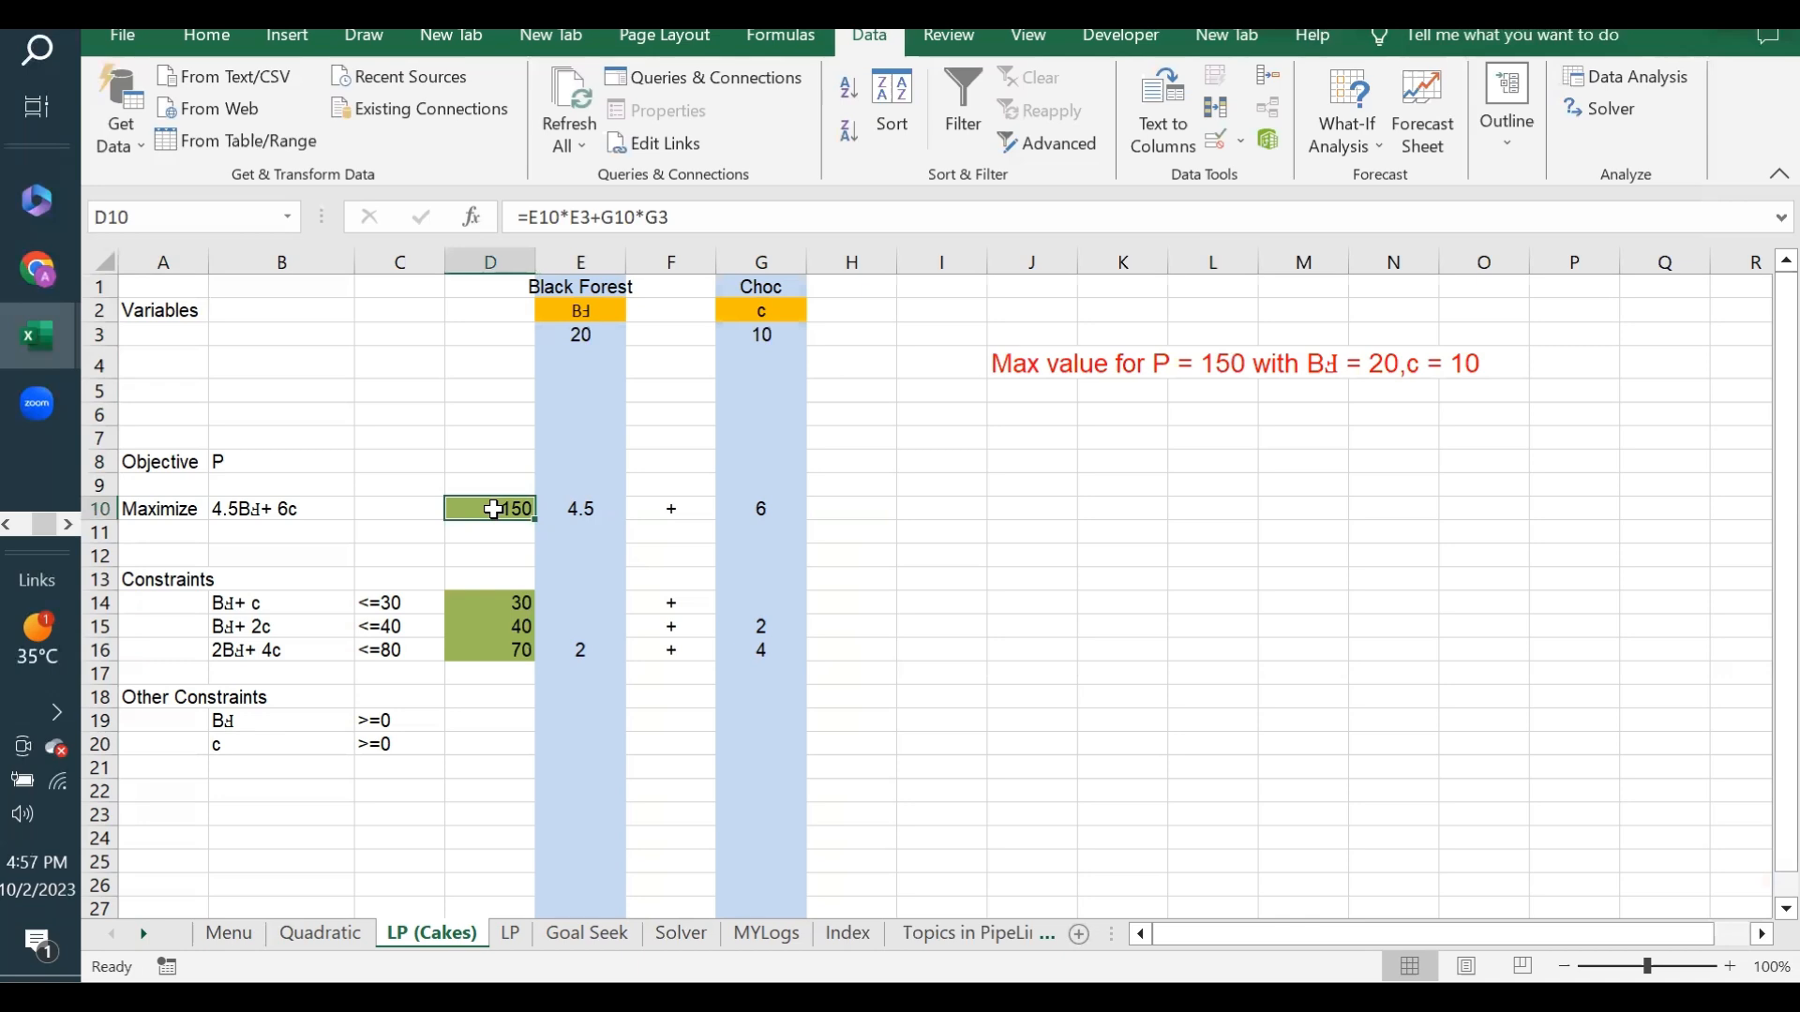
pyautogui.click(582, 332)
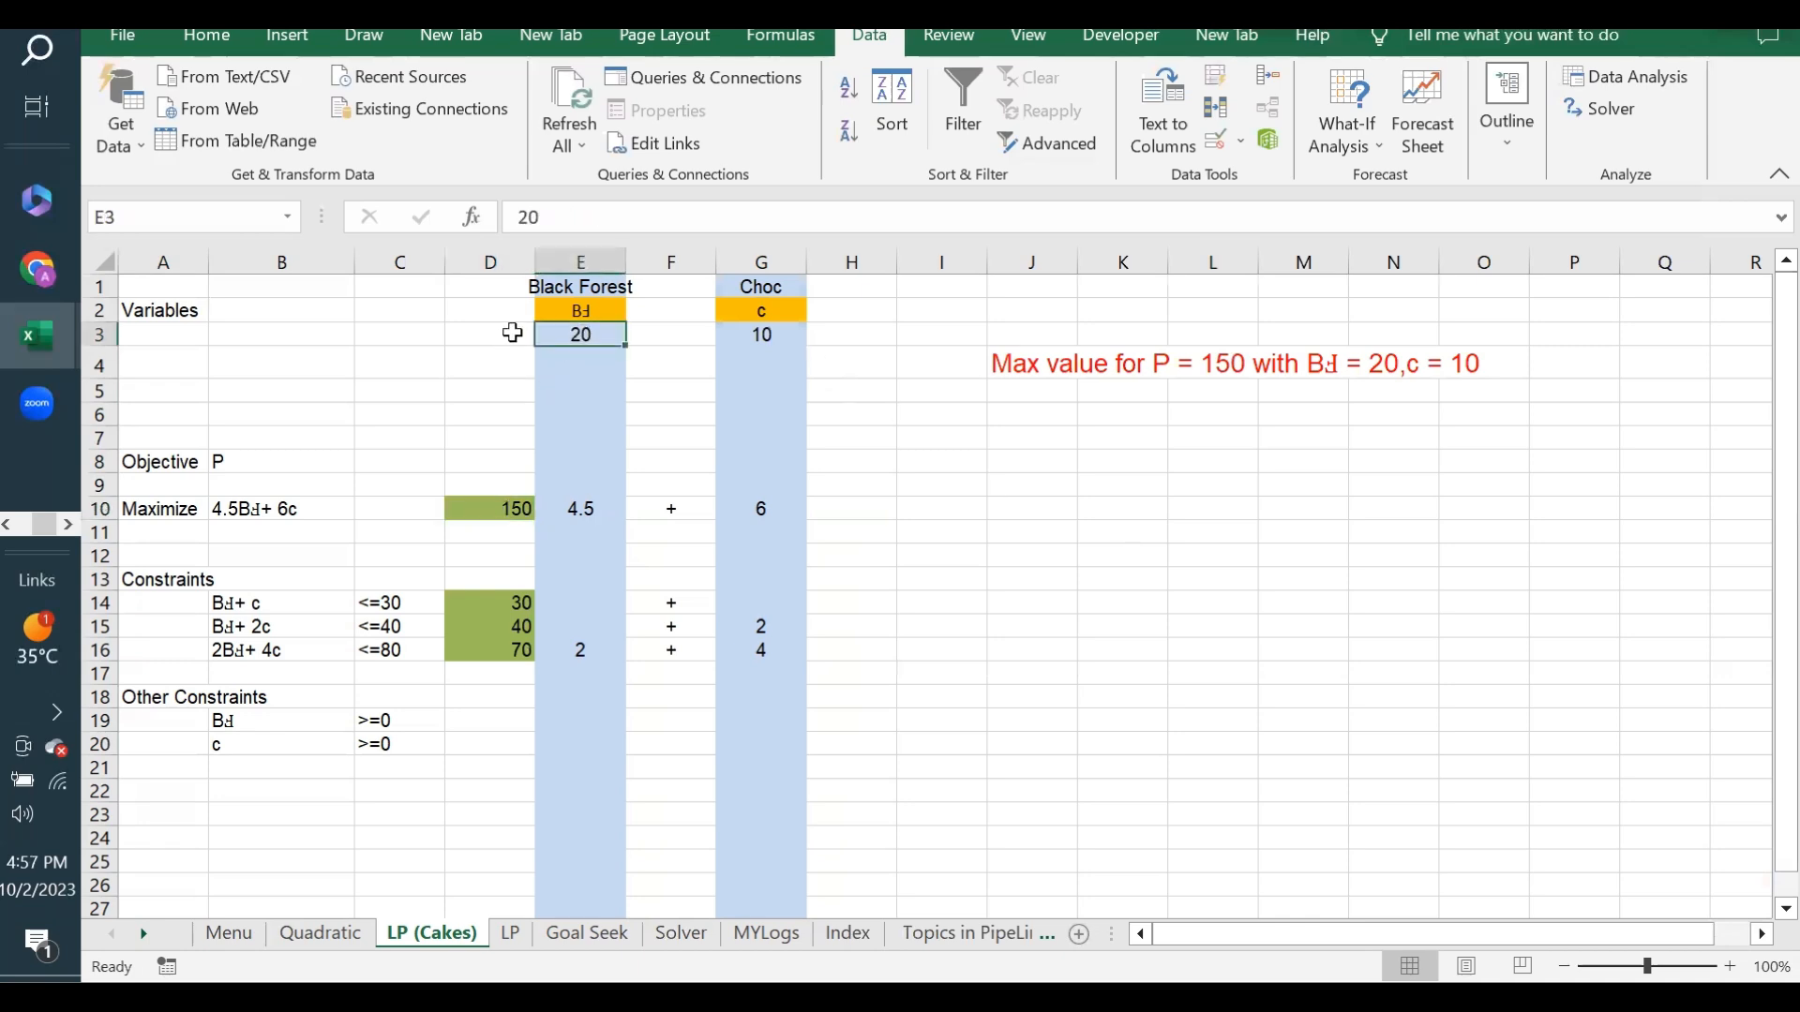
pyautogui.click(764, 332)
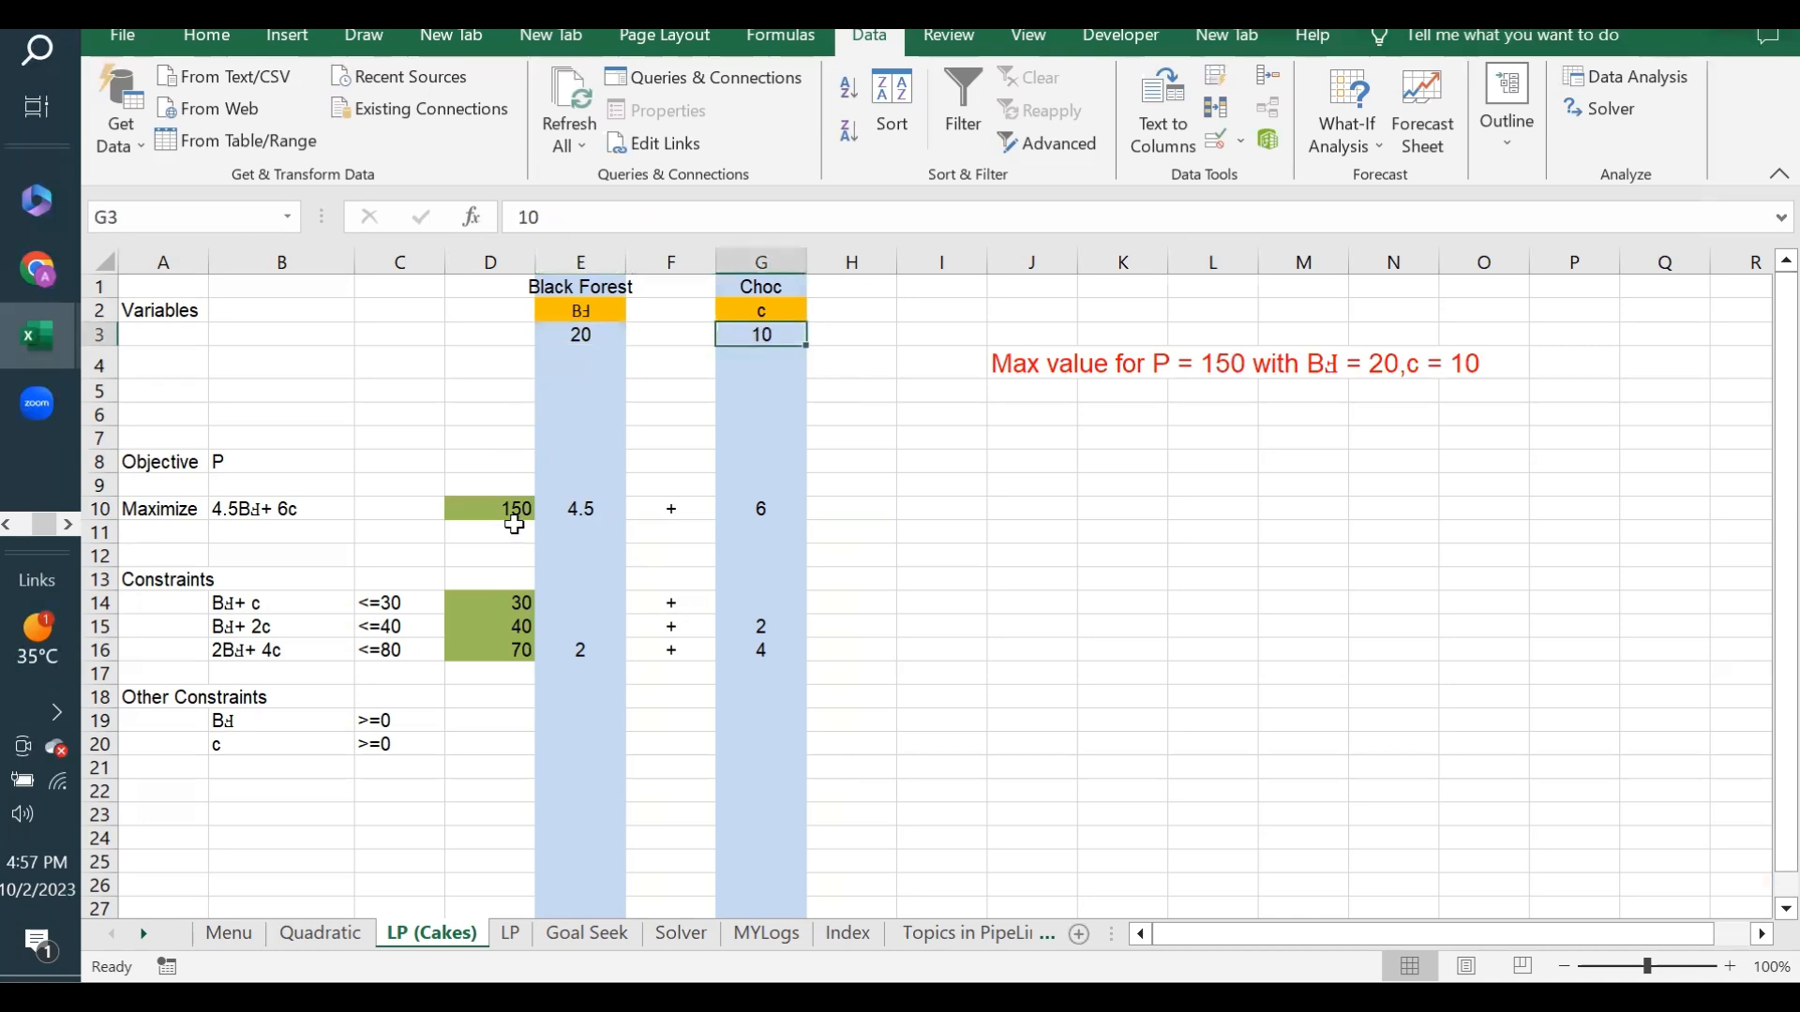
pyautogui.click(488, 509)
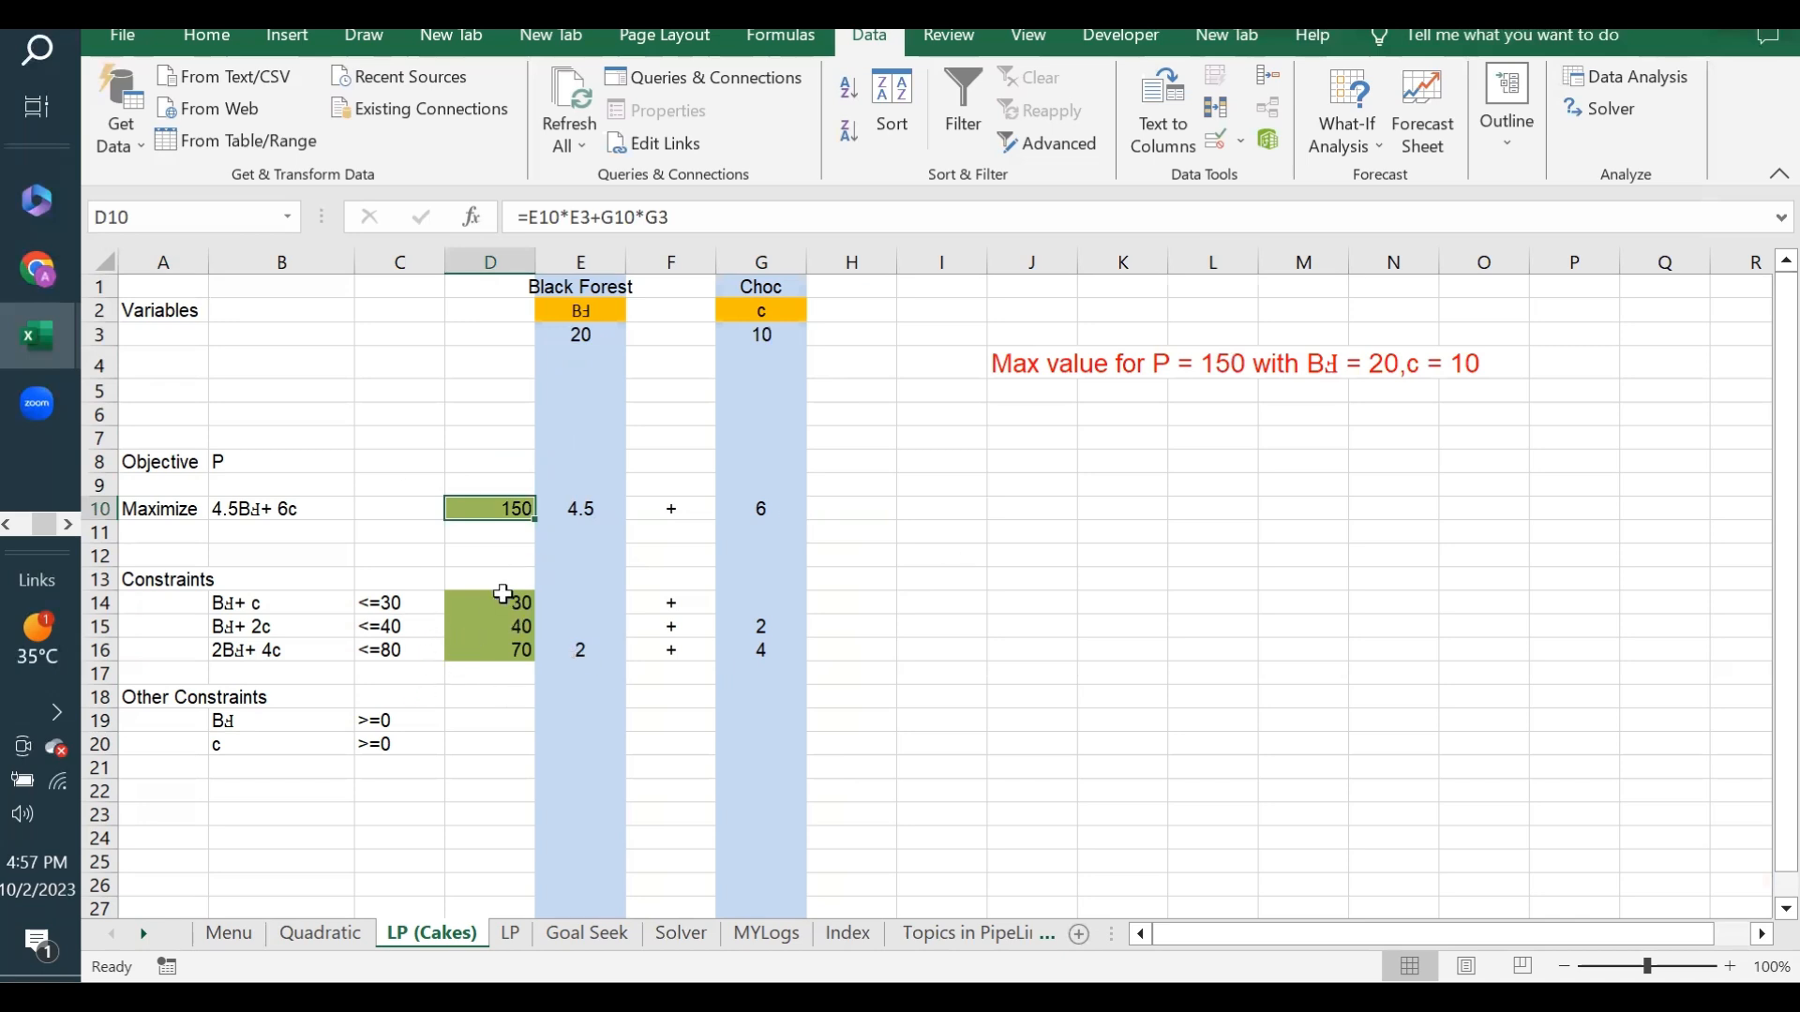
pyautogui.click(885, 433)
pyautogui.click(1050, 364)
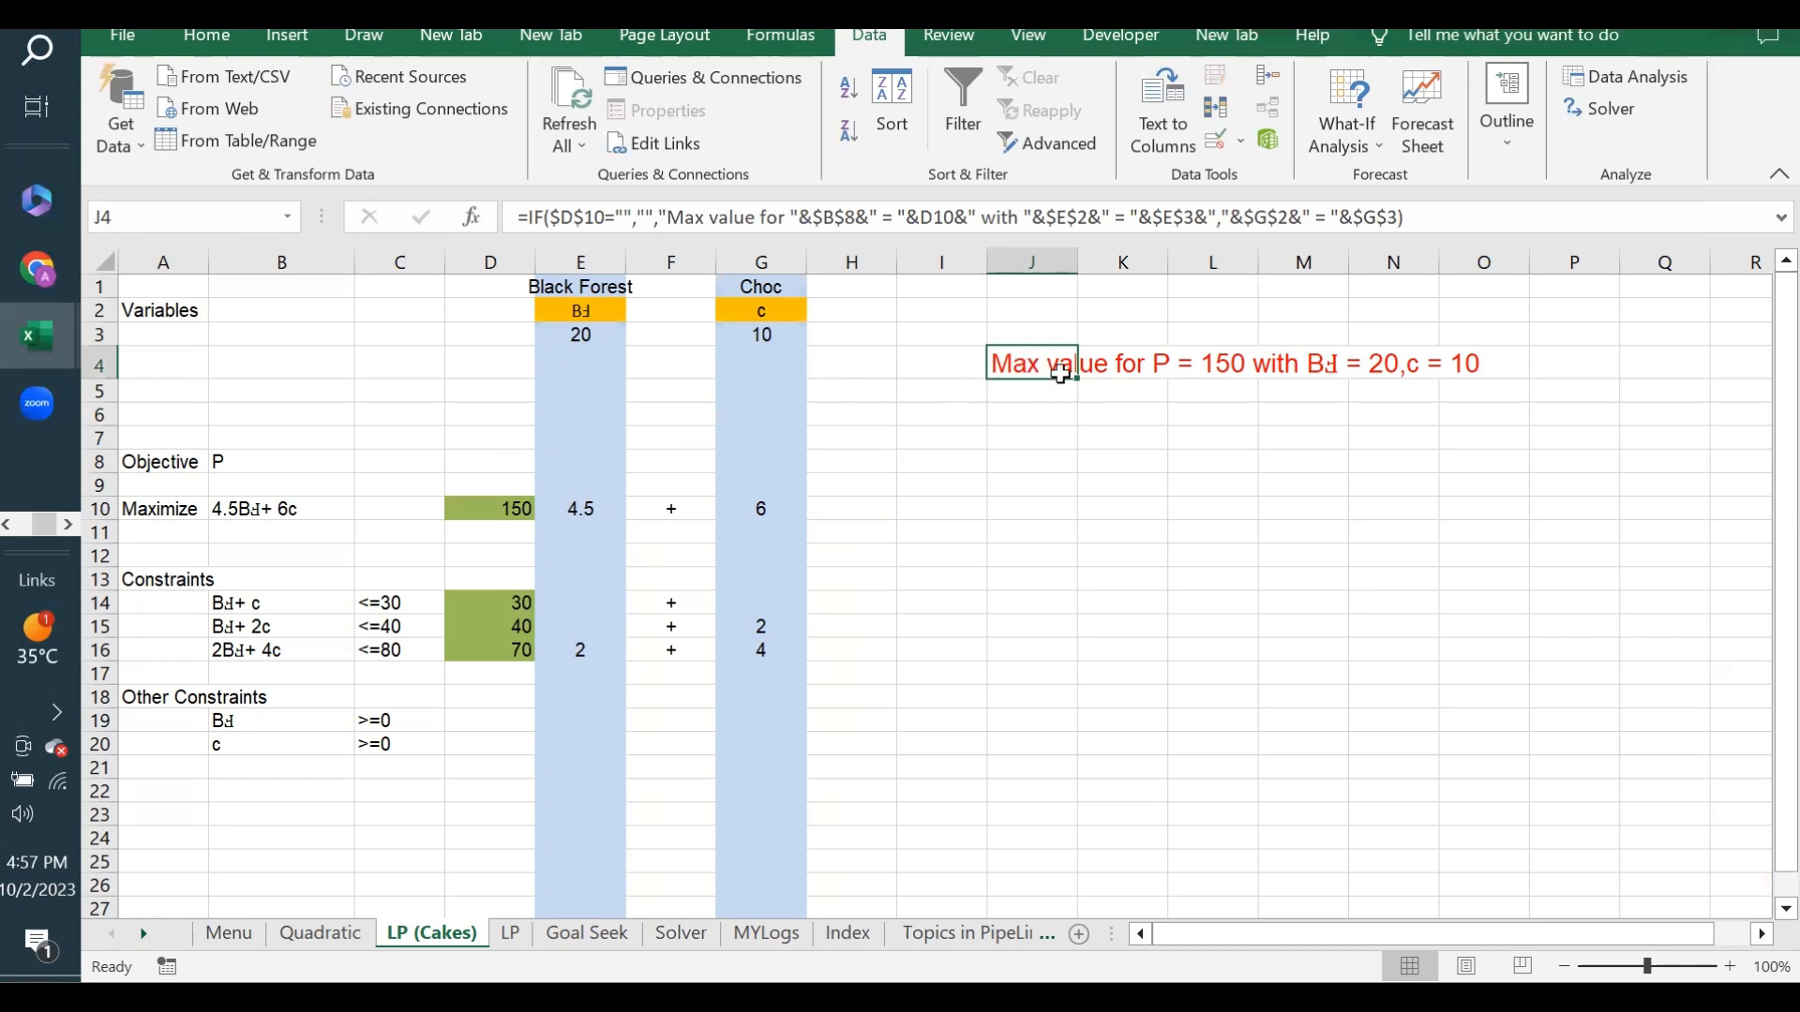
pyautogui.click(1007, 434)
pyautogui.click(1010, 367)
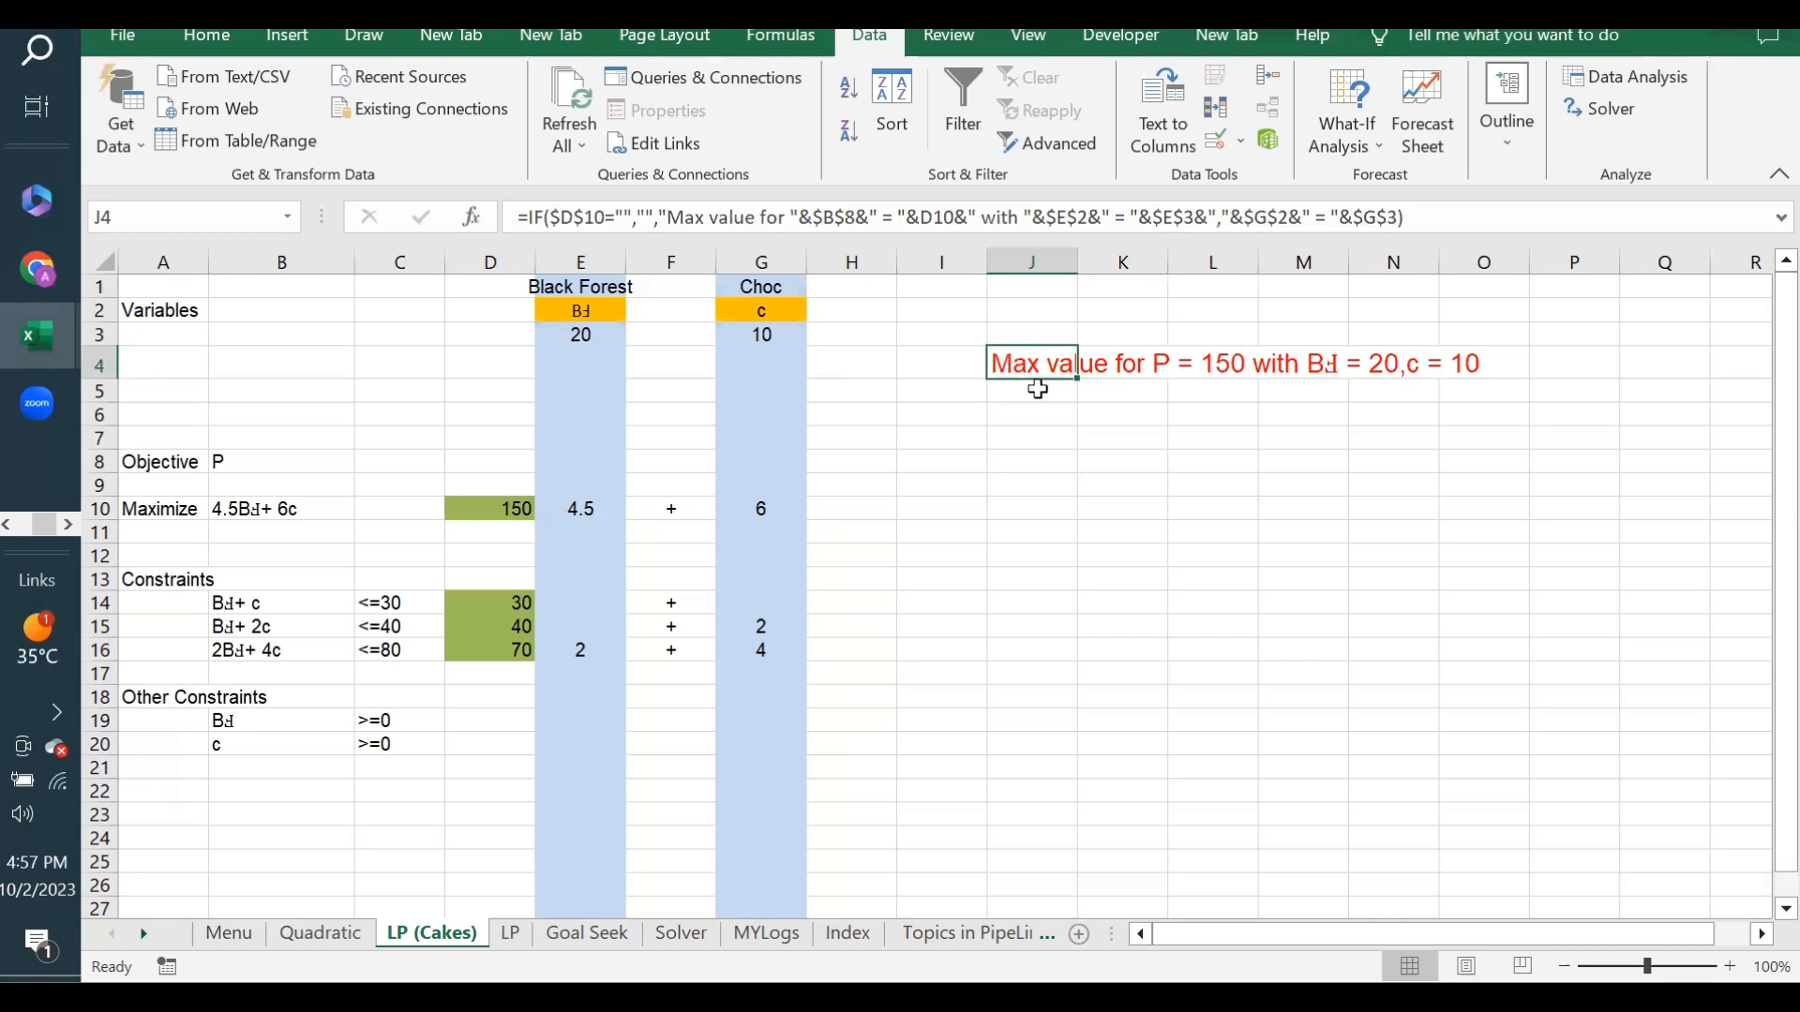
pyautogui.click(1000, 484)
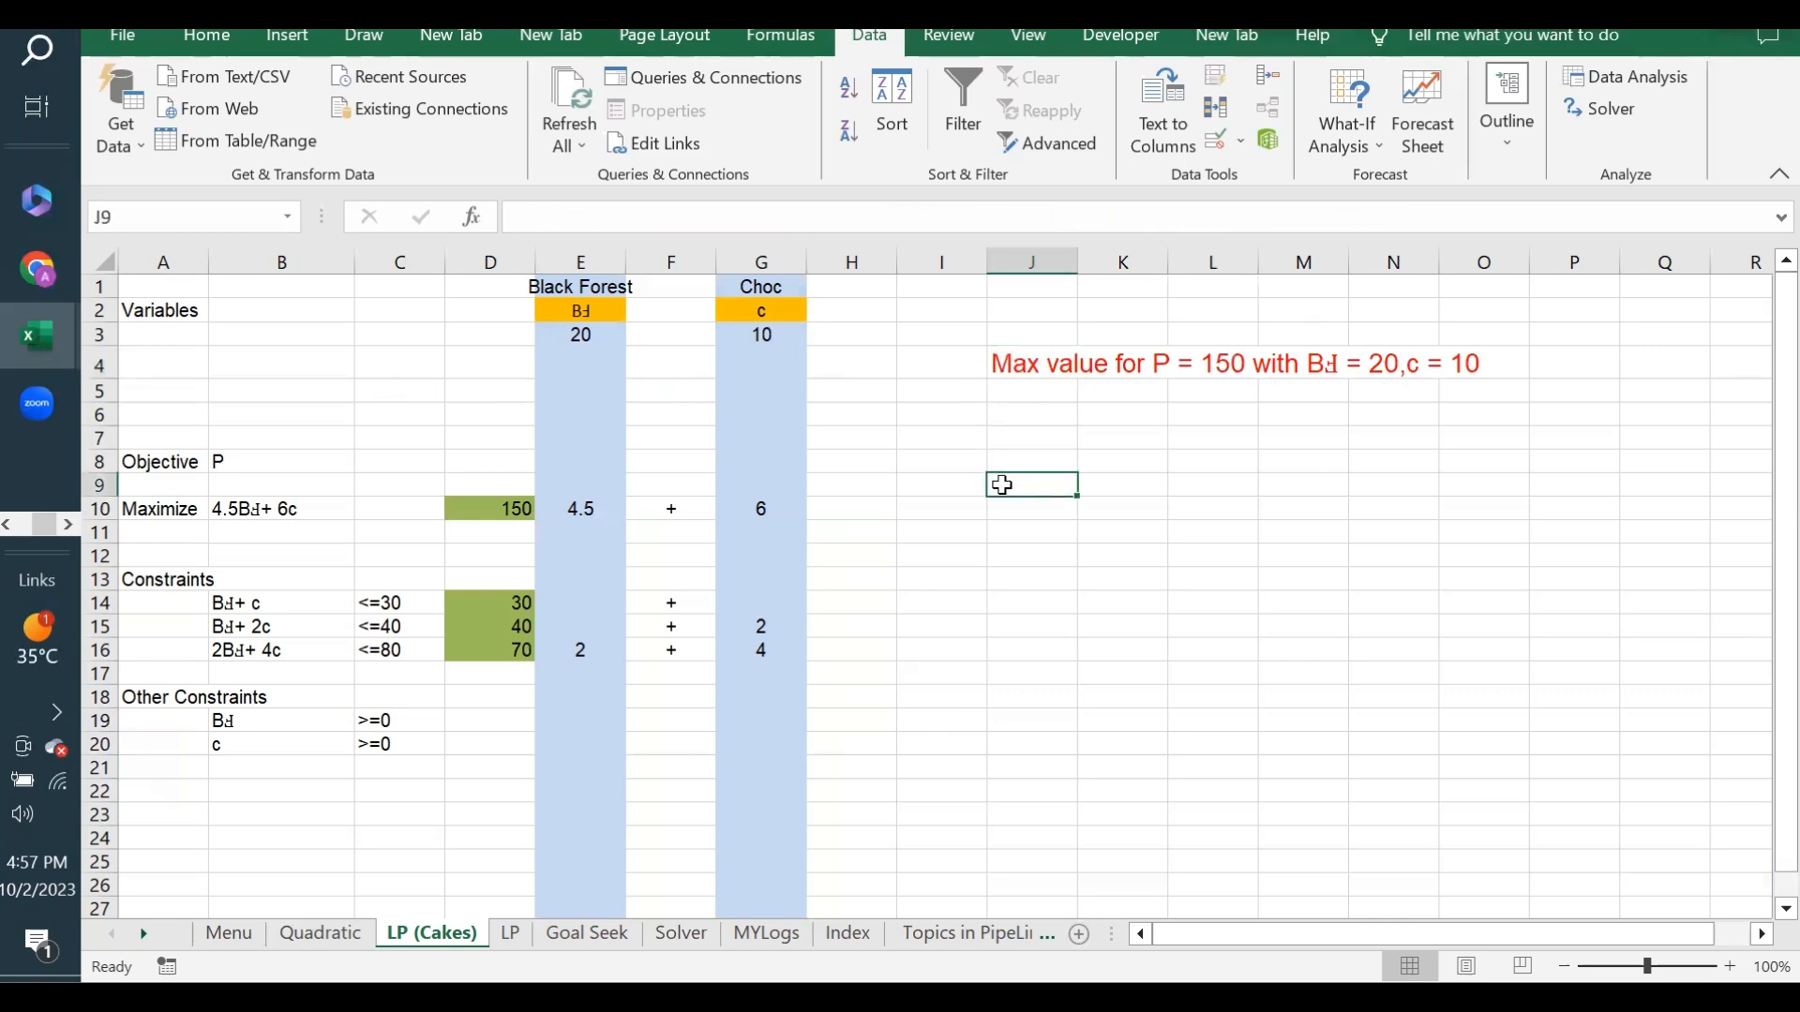
# - Set the Black Forest quantity in E3 to 0 and check its effect on the objective in D10
pyautogui.click(572, 334)
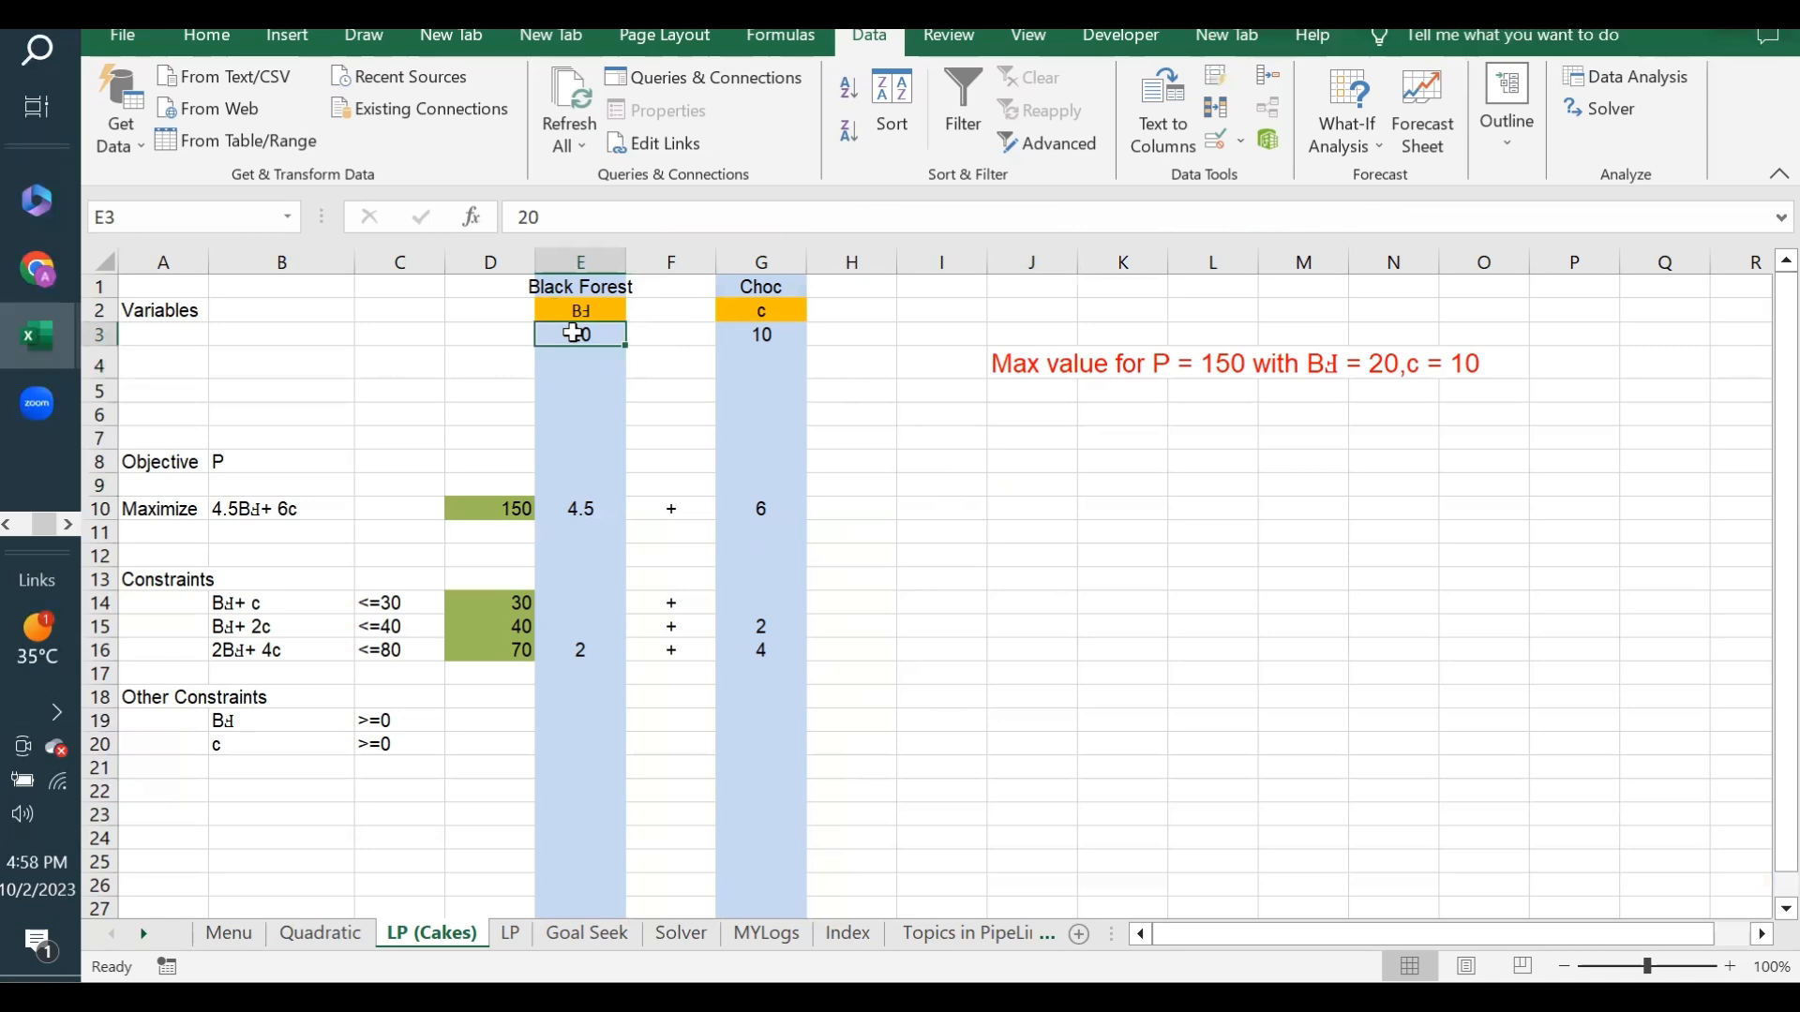
pyautogui.write('0')
pyautogui.press('Return')
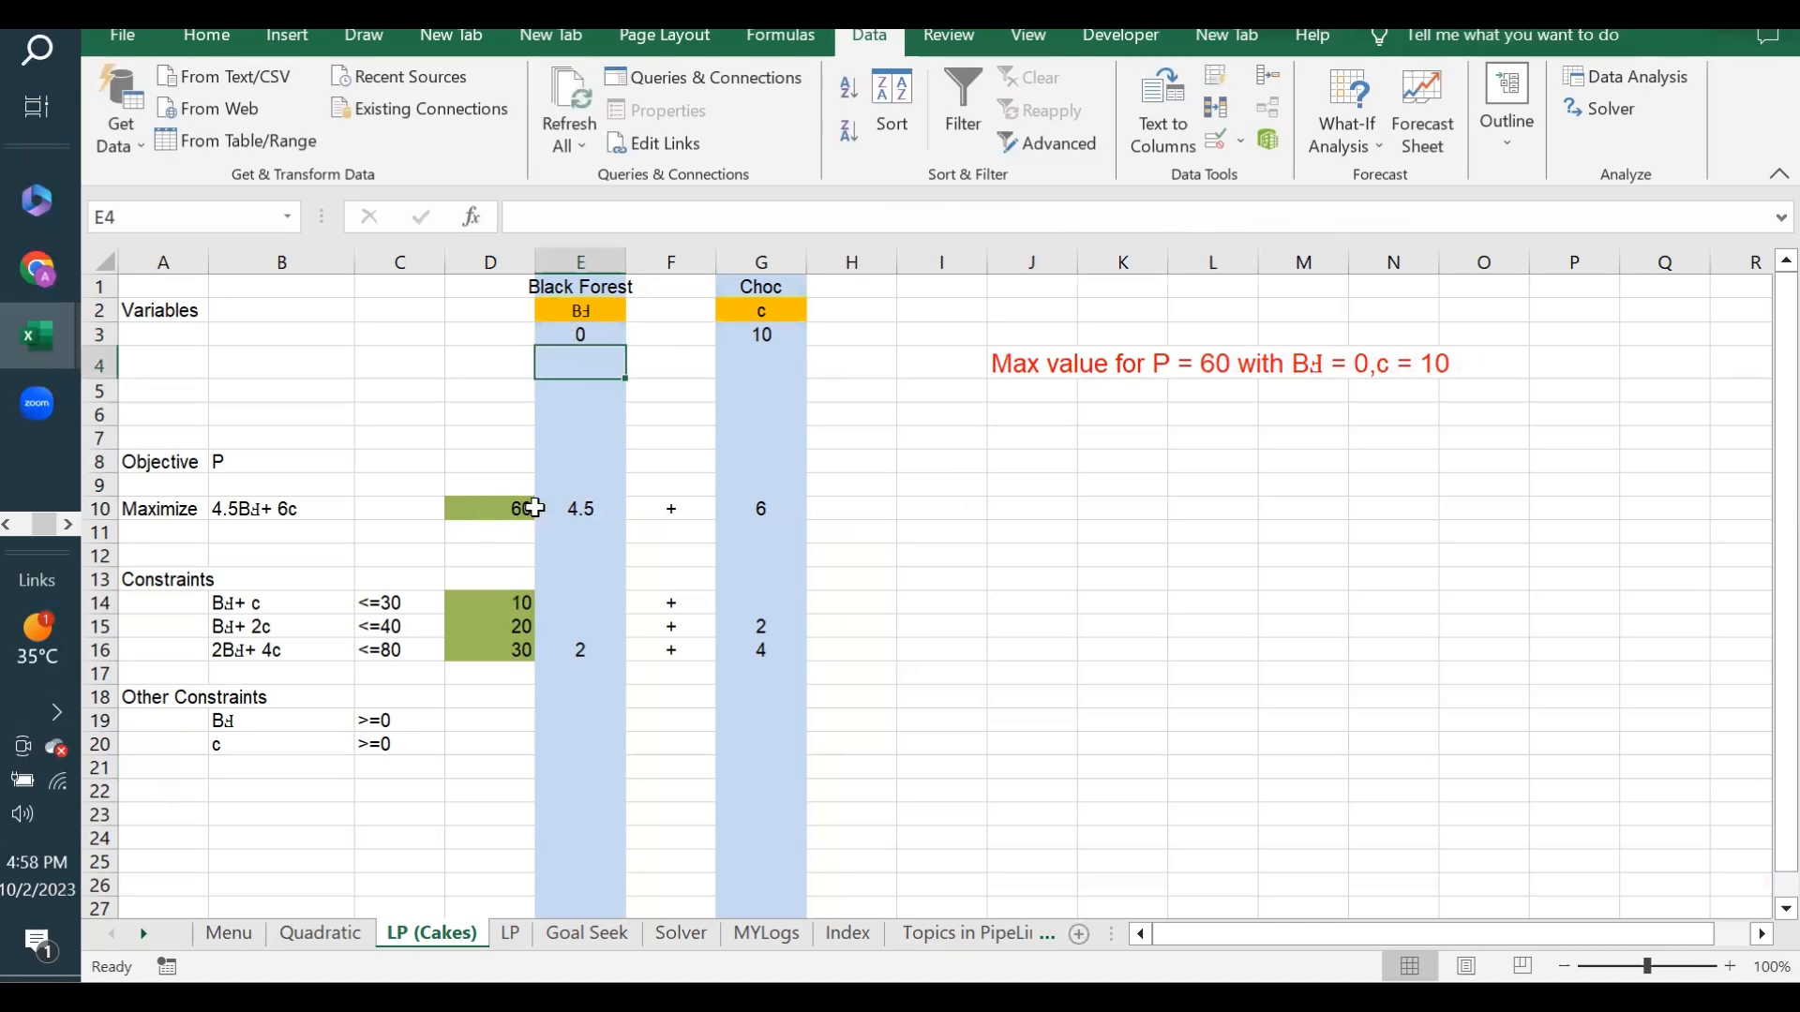
pyautogui.click(582, 327)
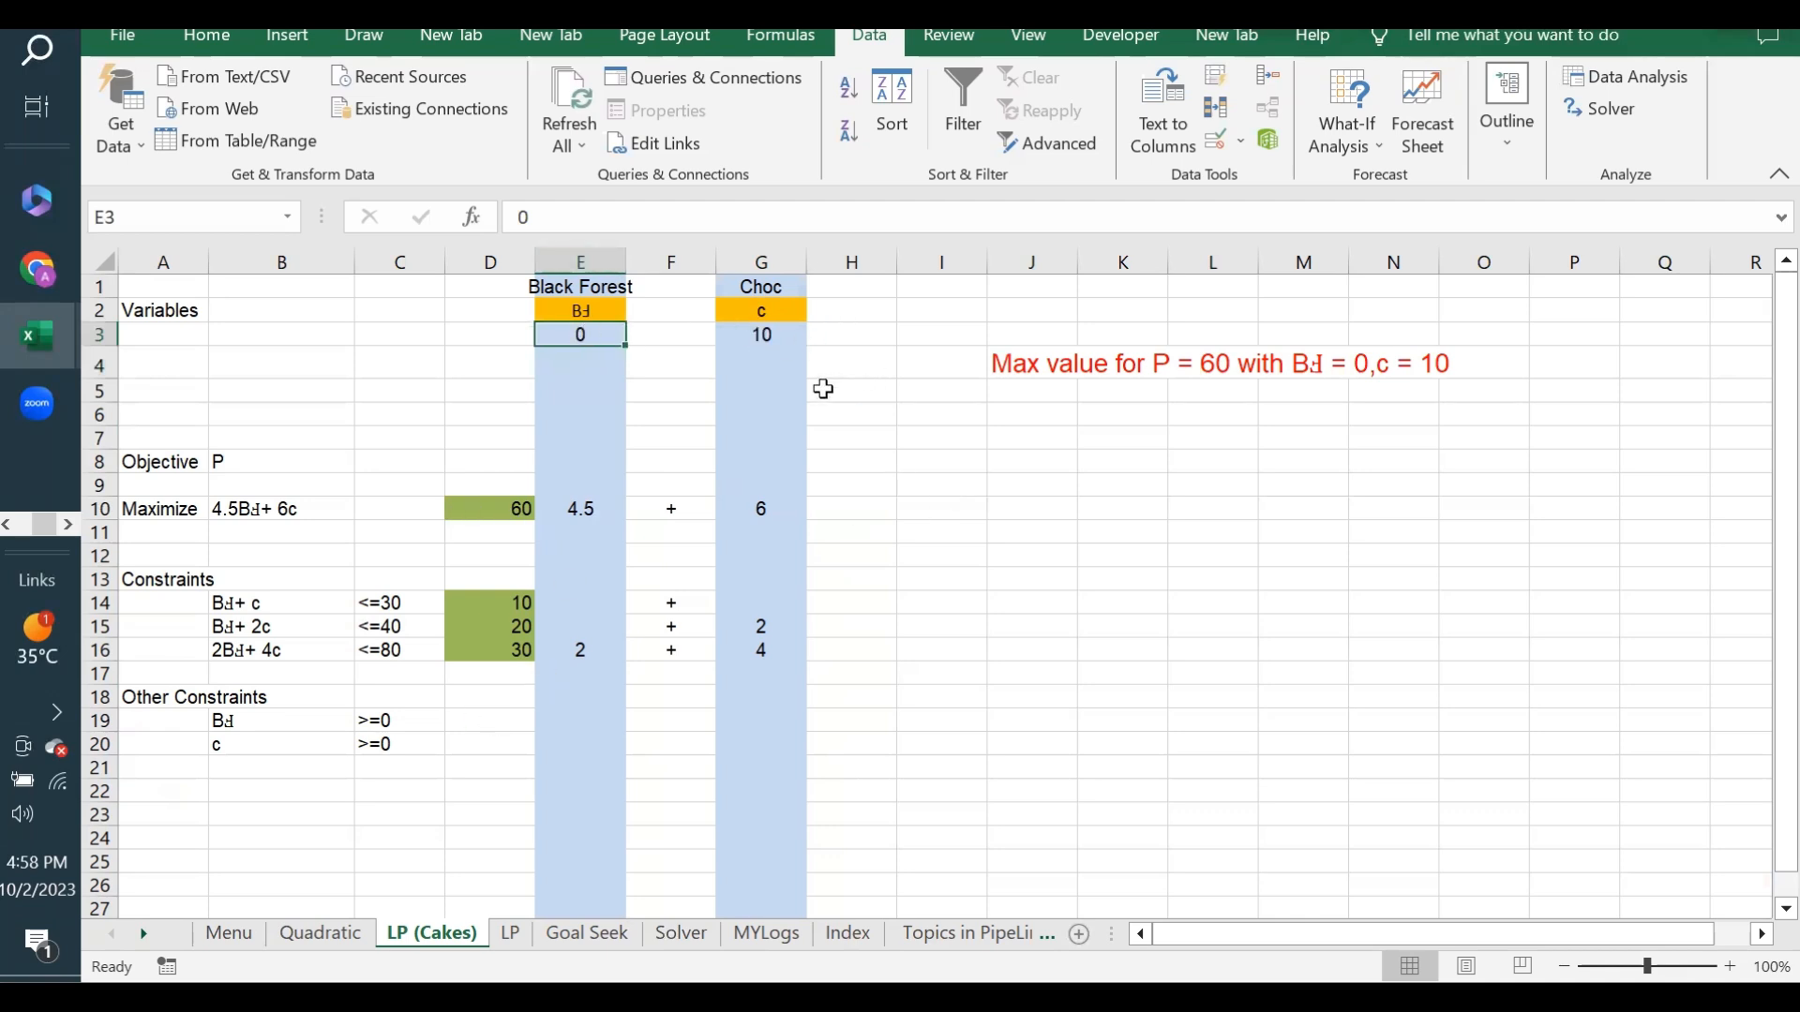
pyautogui.click(763, 332)
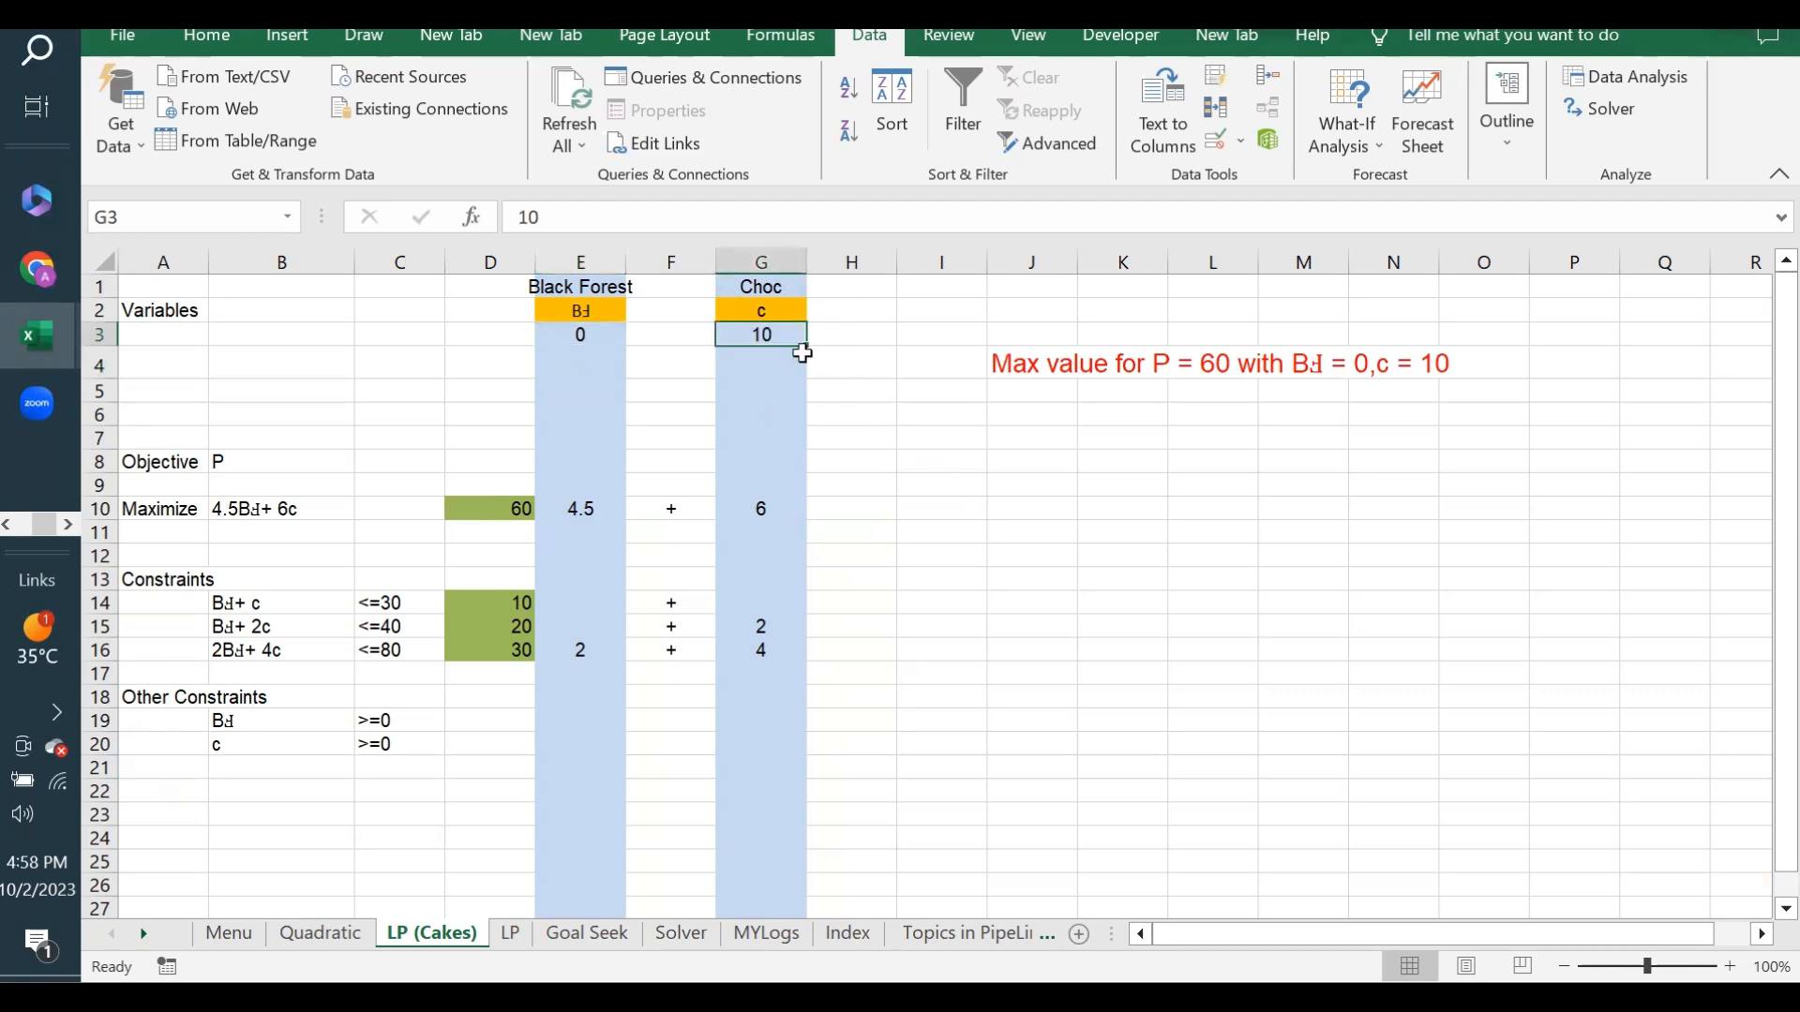
pyautogui.click(489, 515)
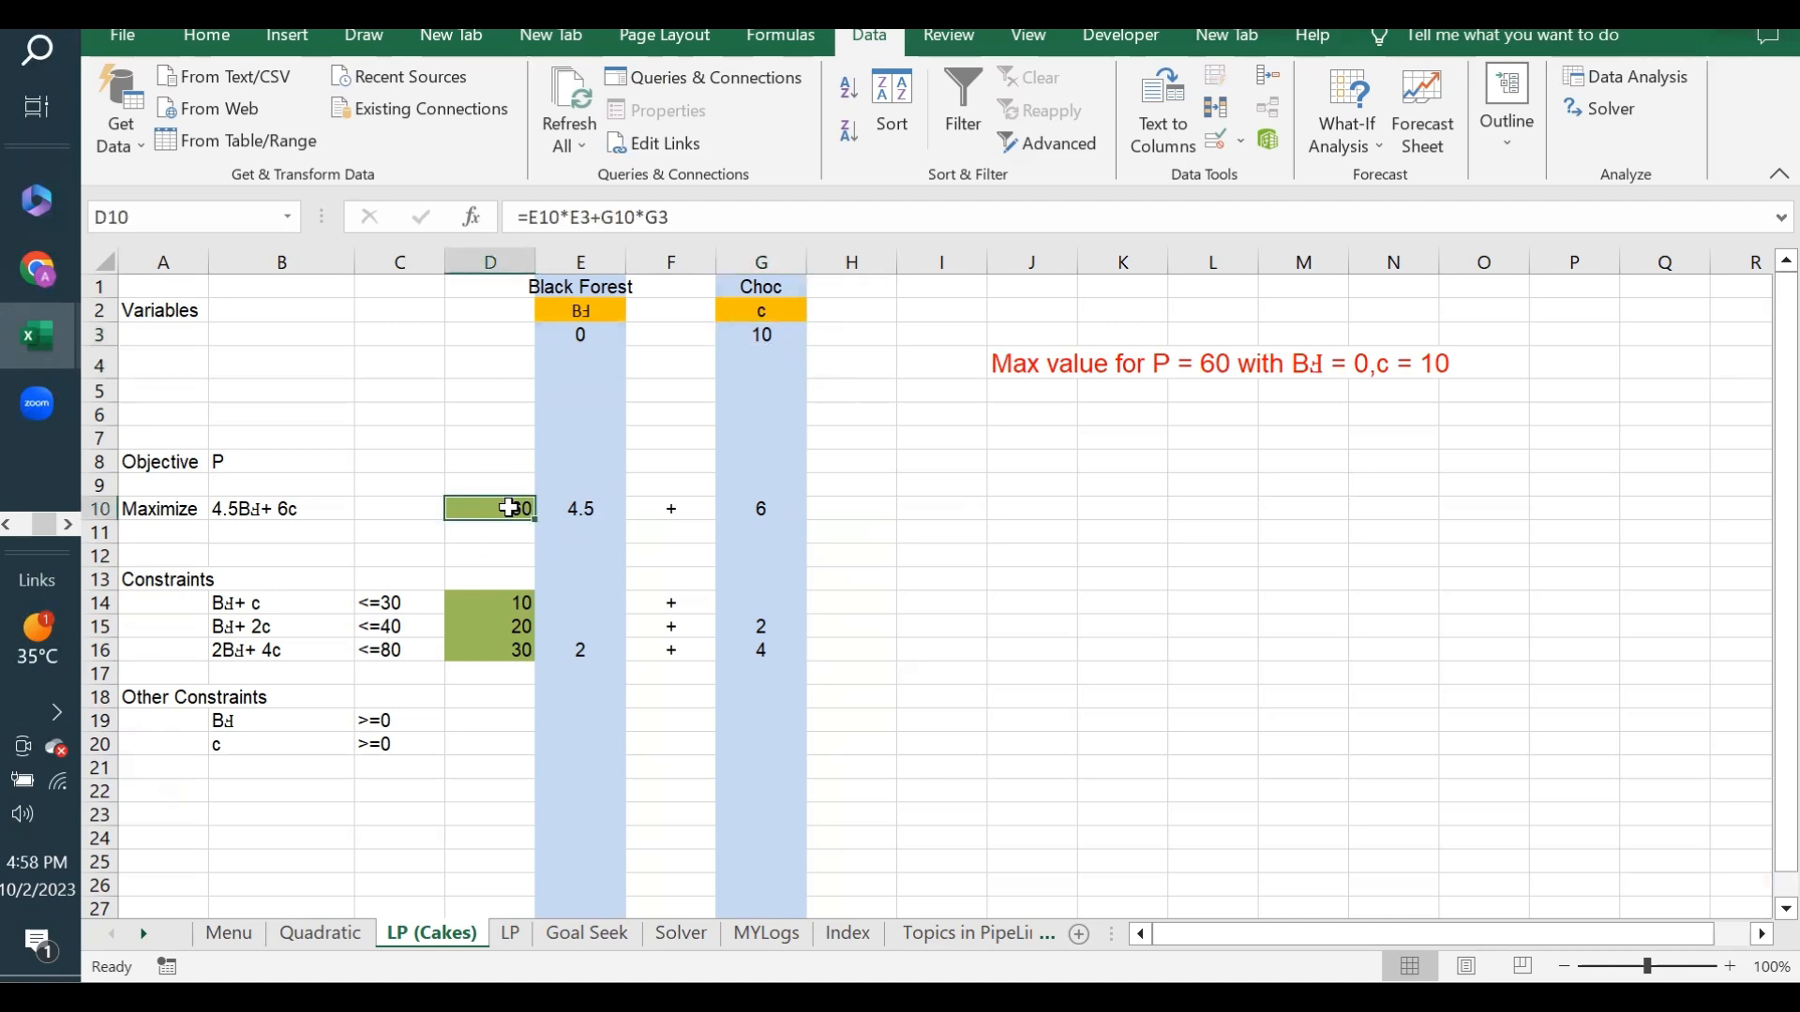
pyautogui.click(577, 334)
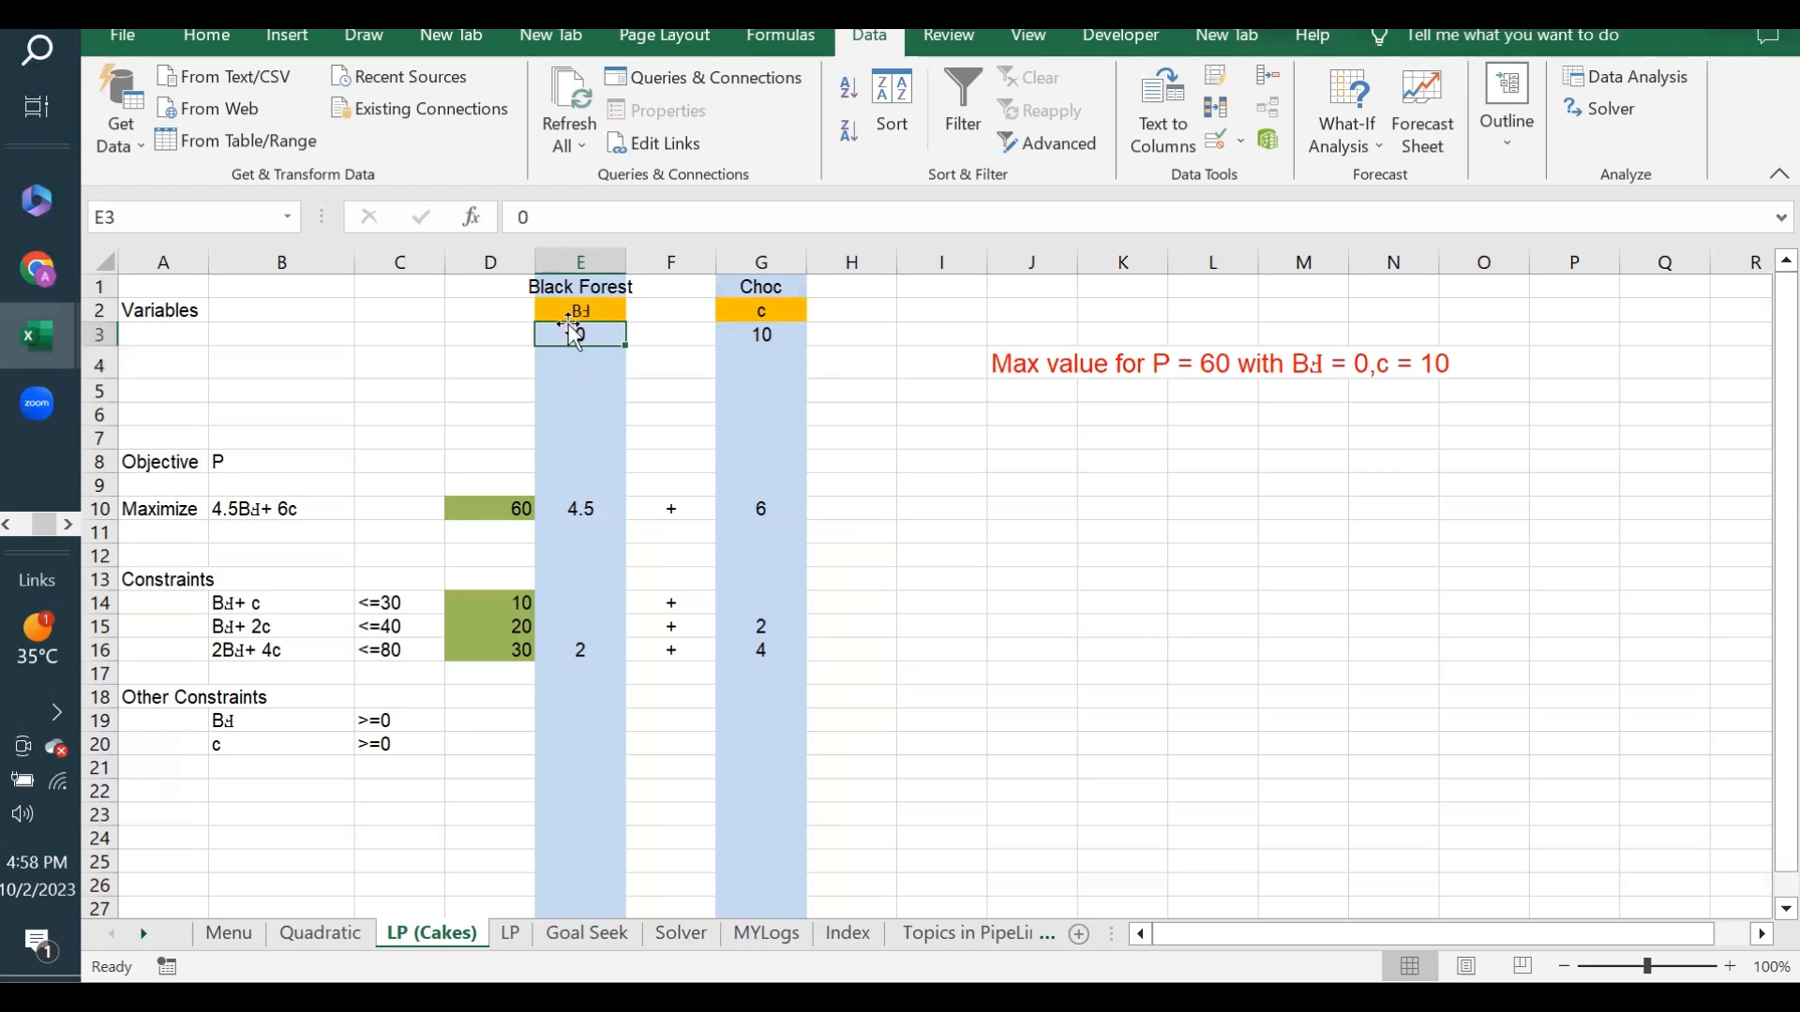
pyautogui.click(496, 511)
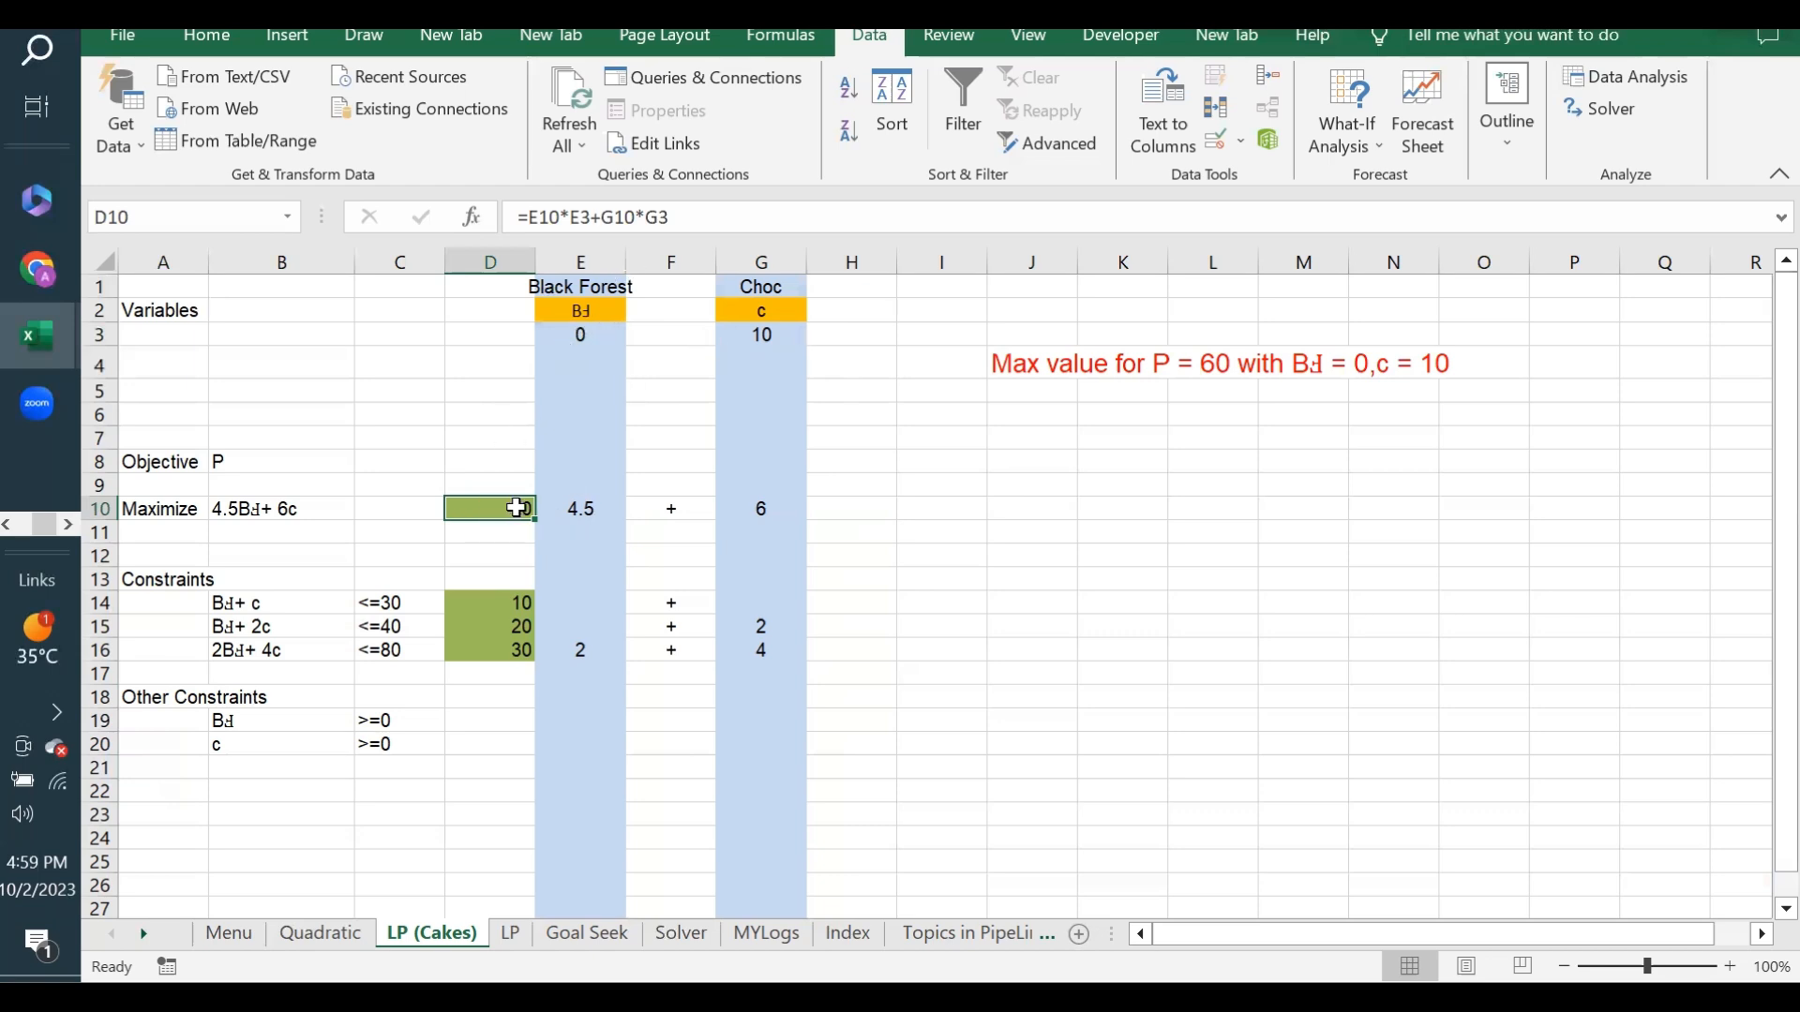
pyautogui.click(947, 487)
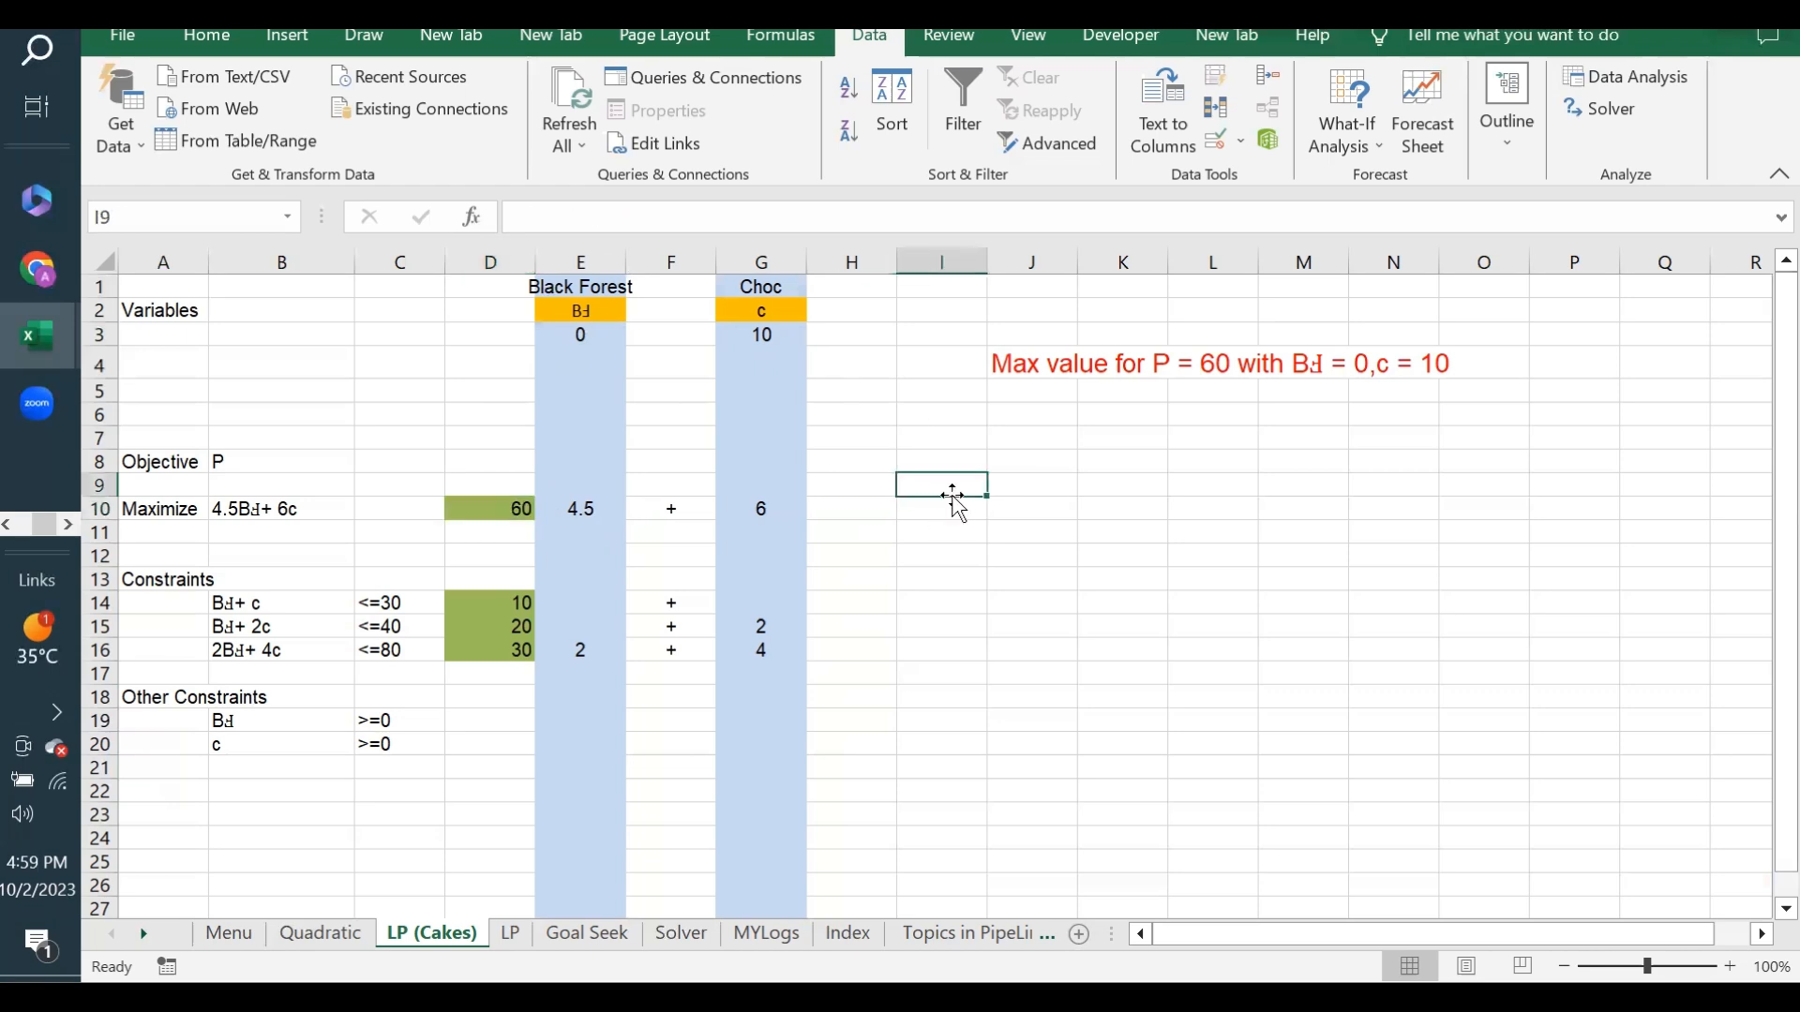
# - Set the Choc quantity in G3 to 0
pyautogui.click(763, 332)
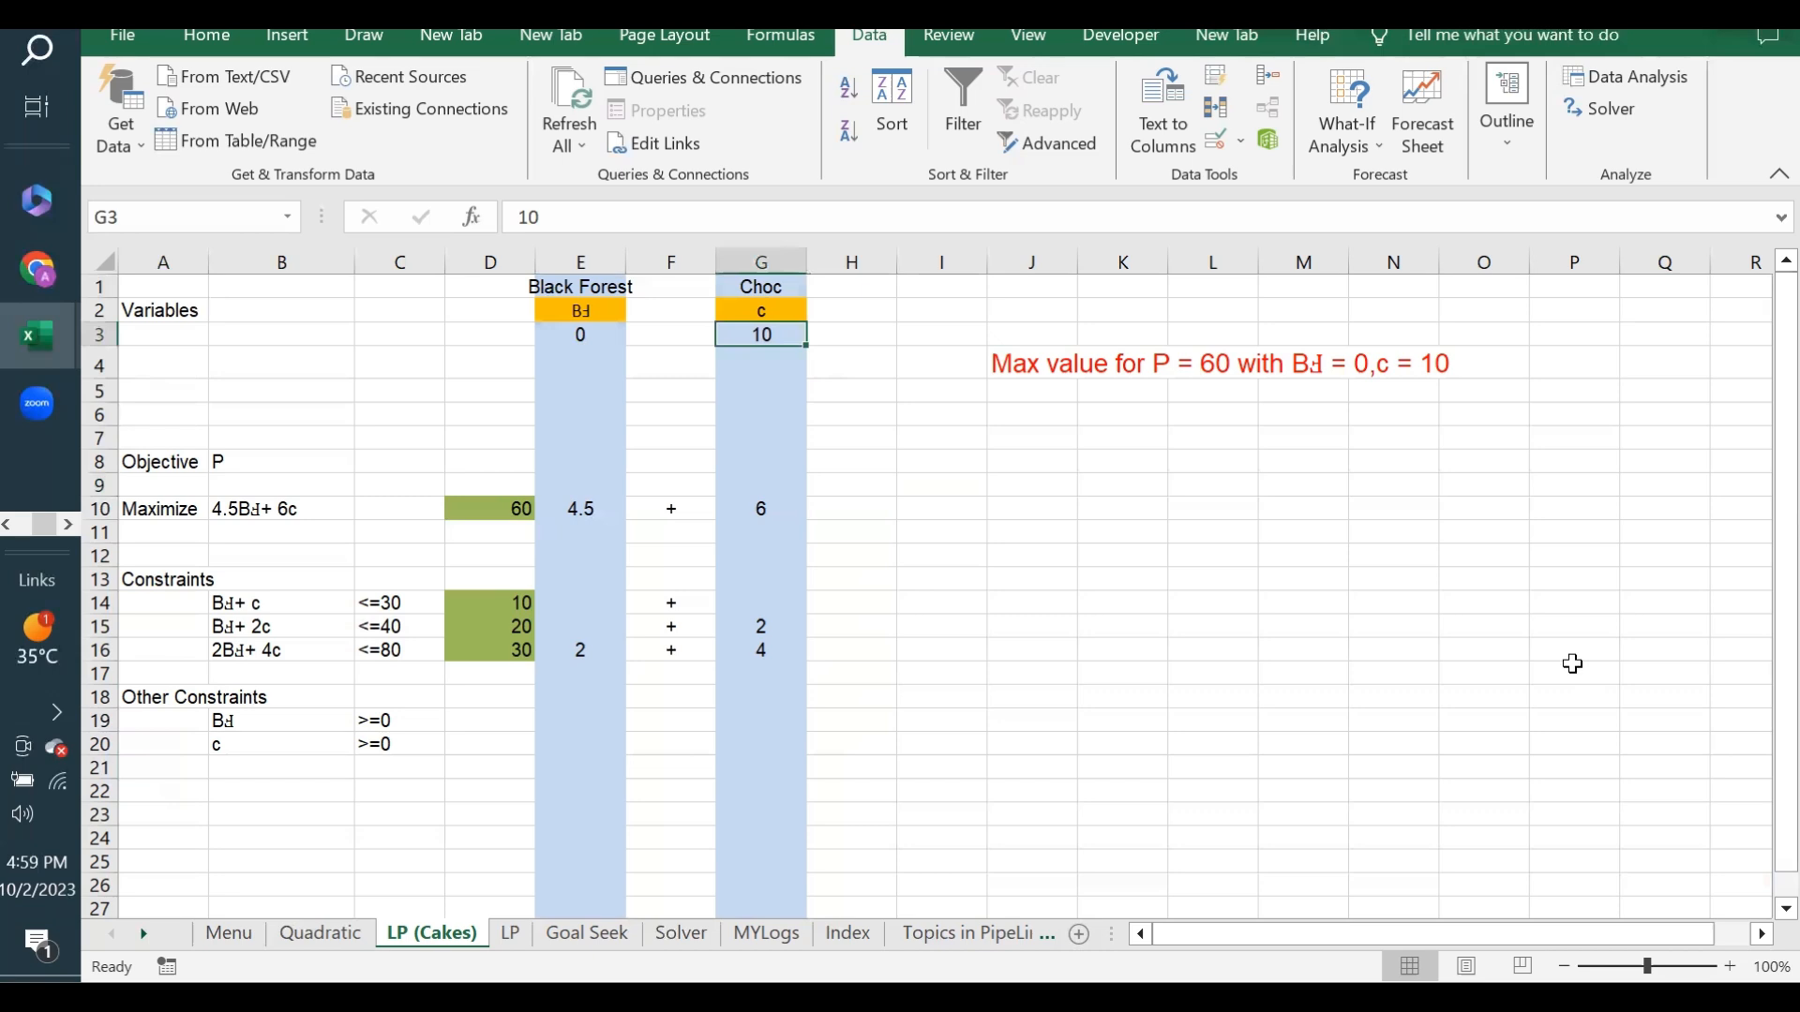
pyautogui.write('0')
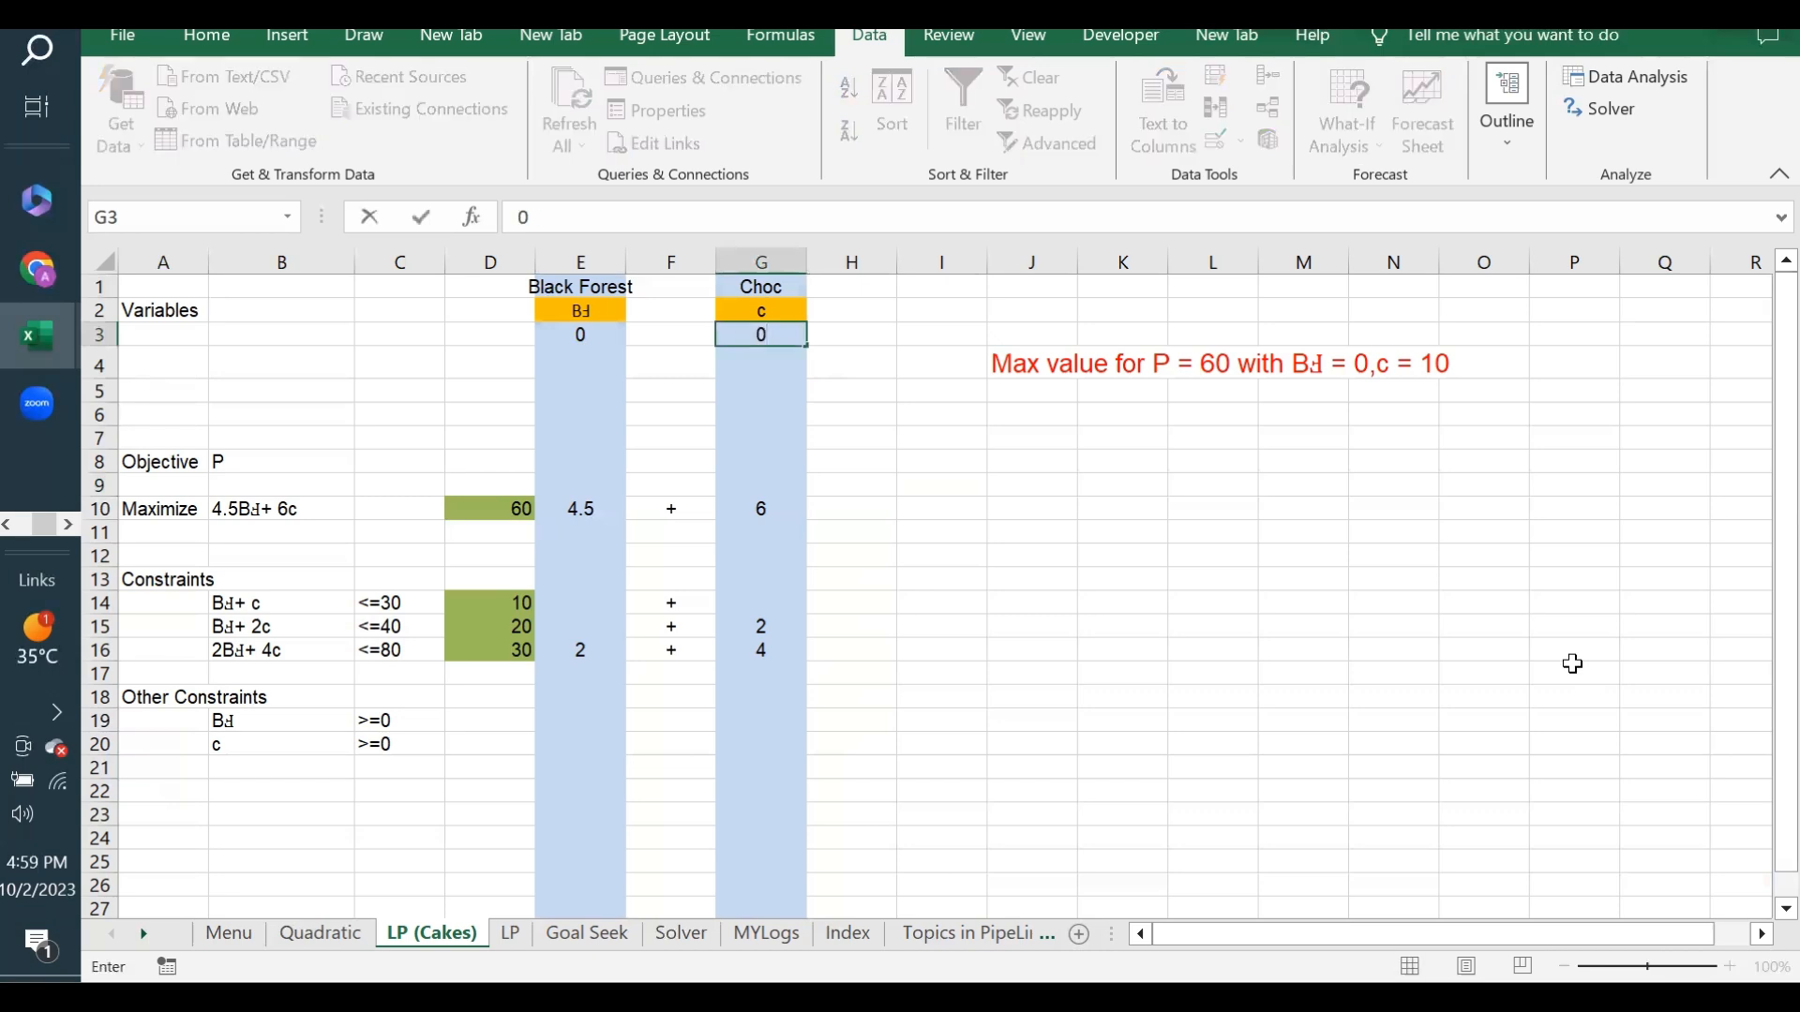
pyautogui.press('Return')
pyautogui.click(765, 334)
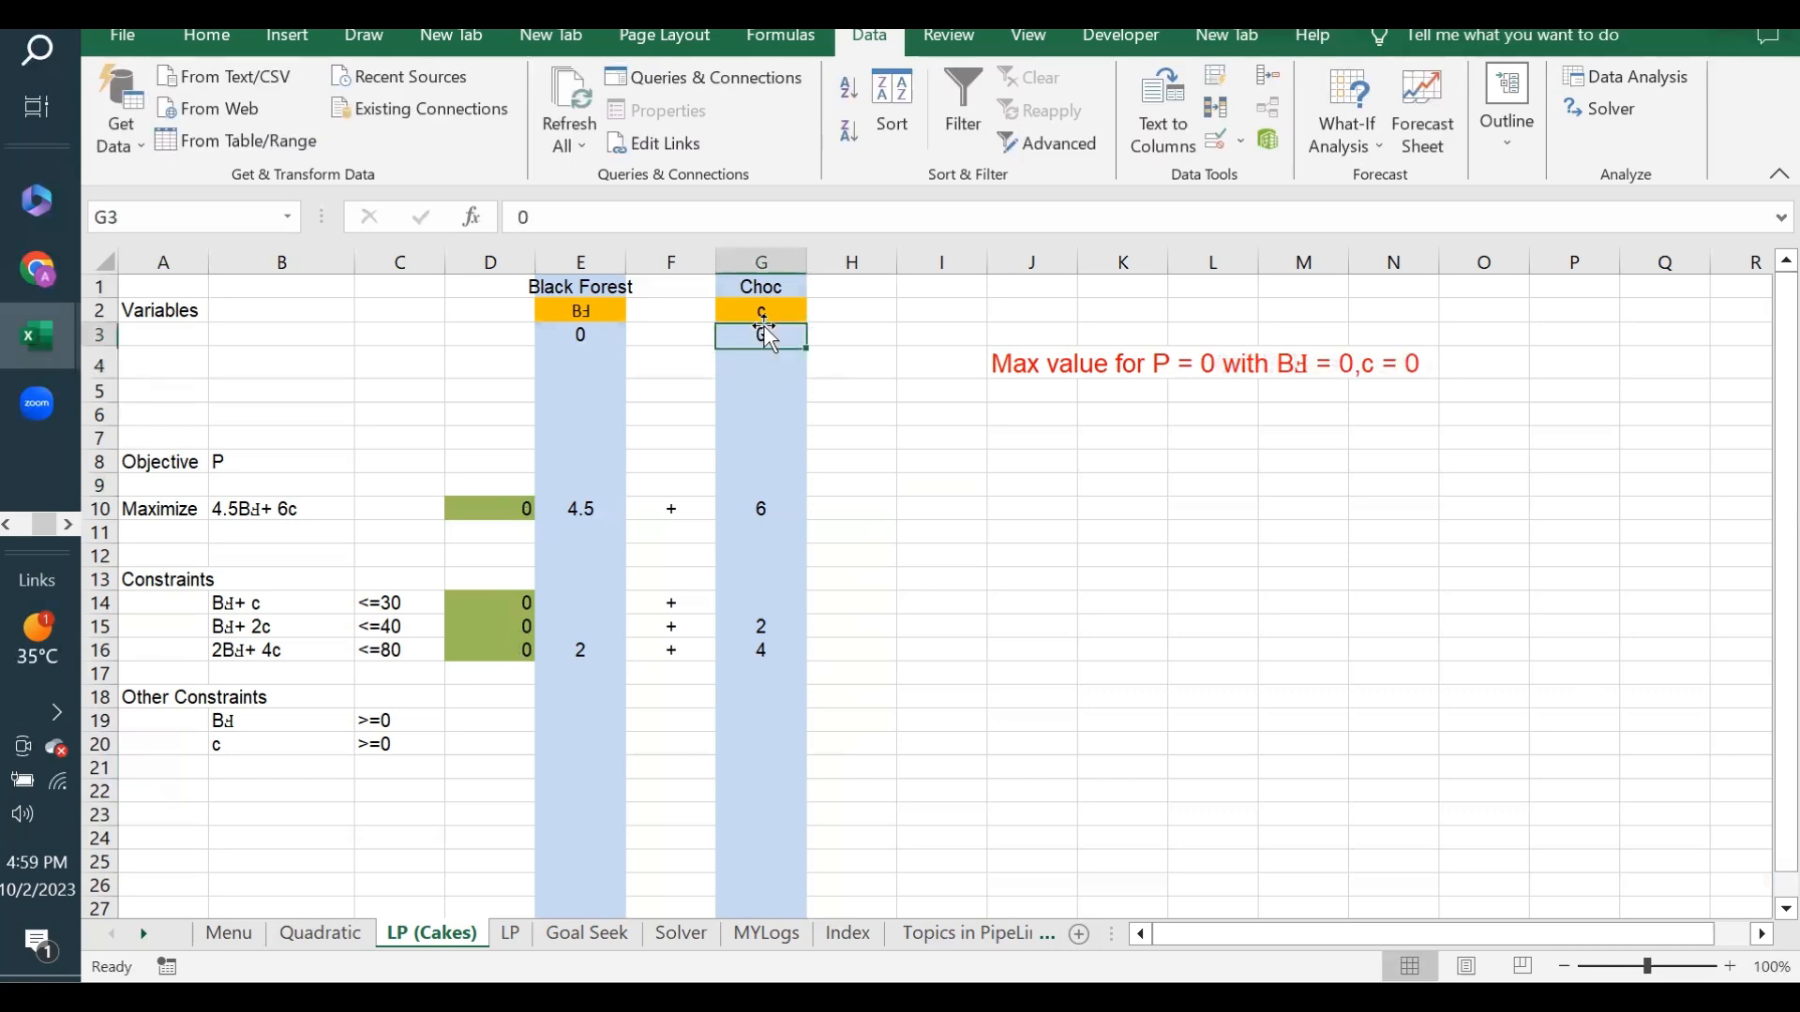
# - Run Goal Seek to bring D10 to 150 by changing G3, and accept the solution
pyautogui.click(921, 486)
pyautogui.click(1357, 159)
pyautogui.click(1376, 205)
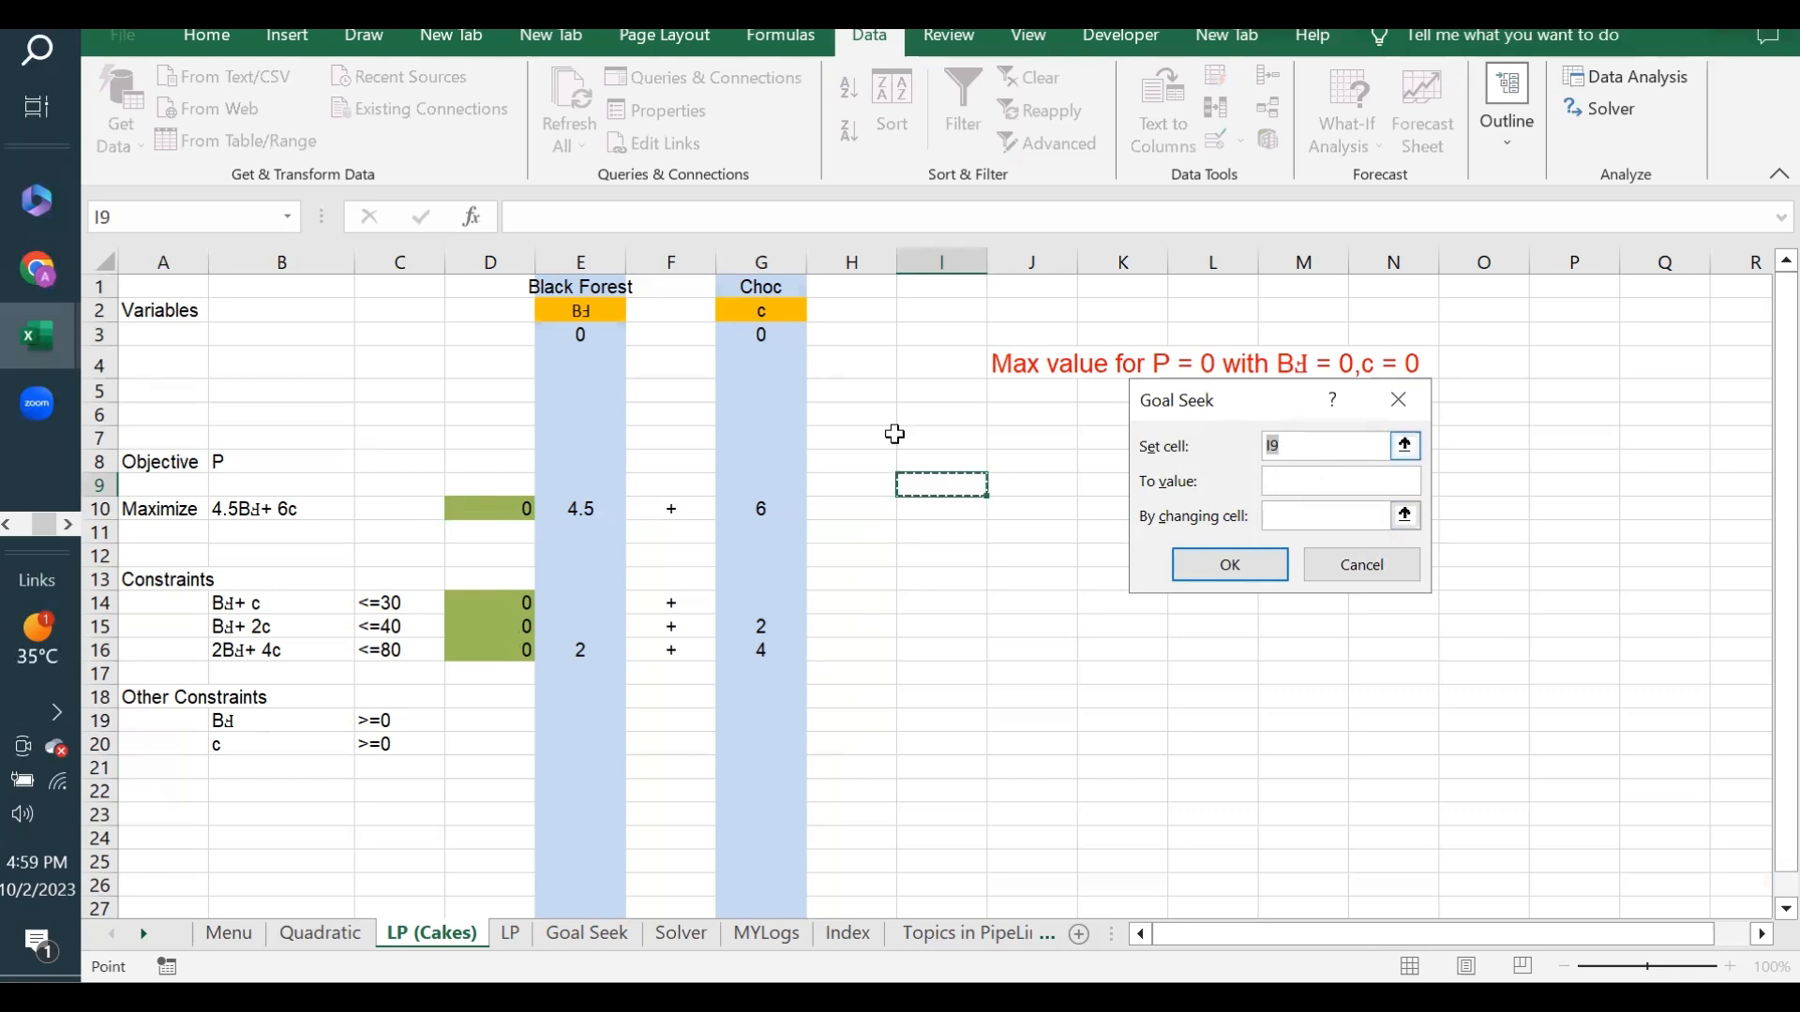
pyautogui.click(497, 508)
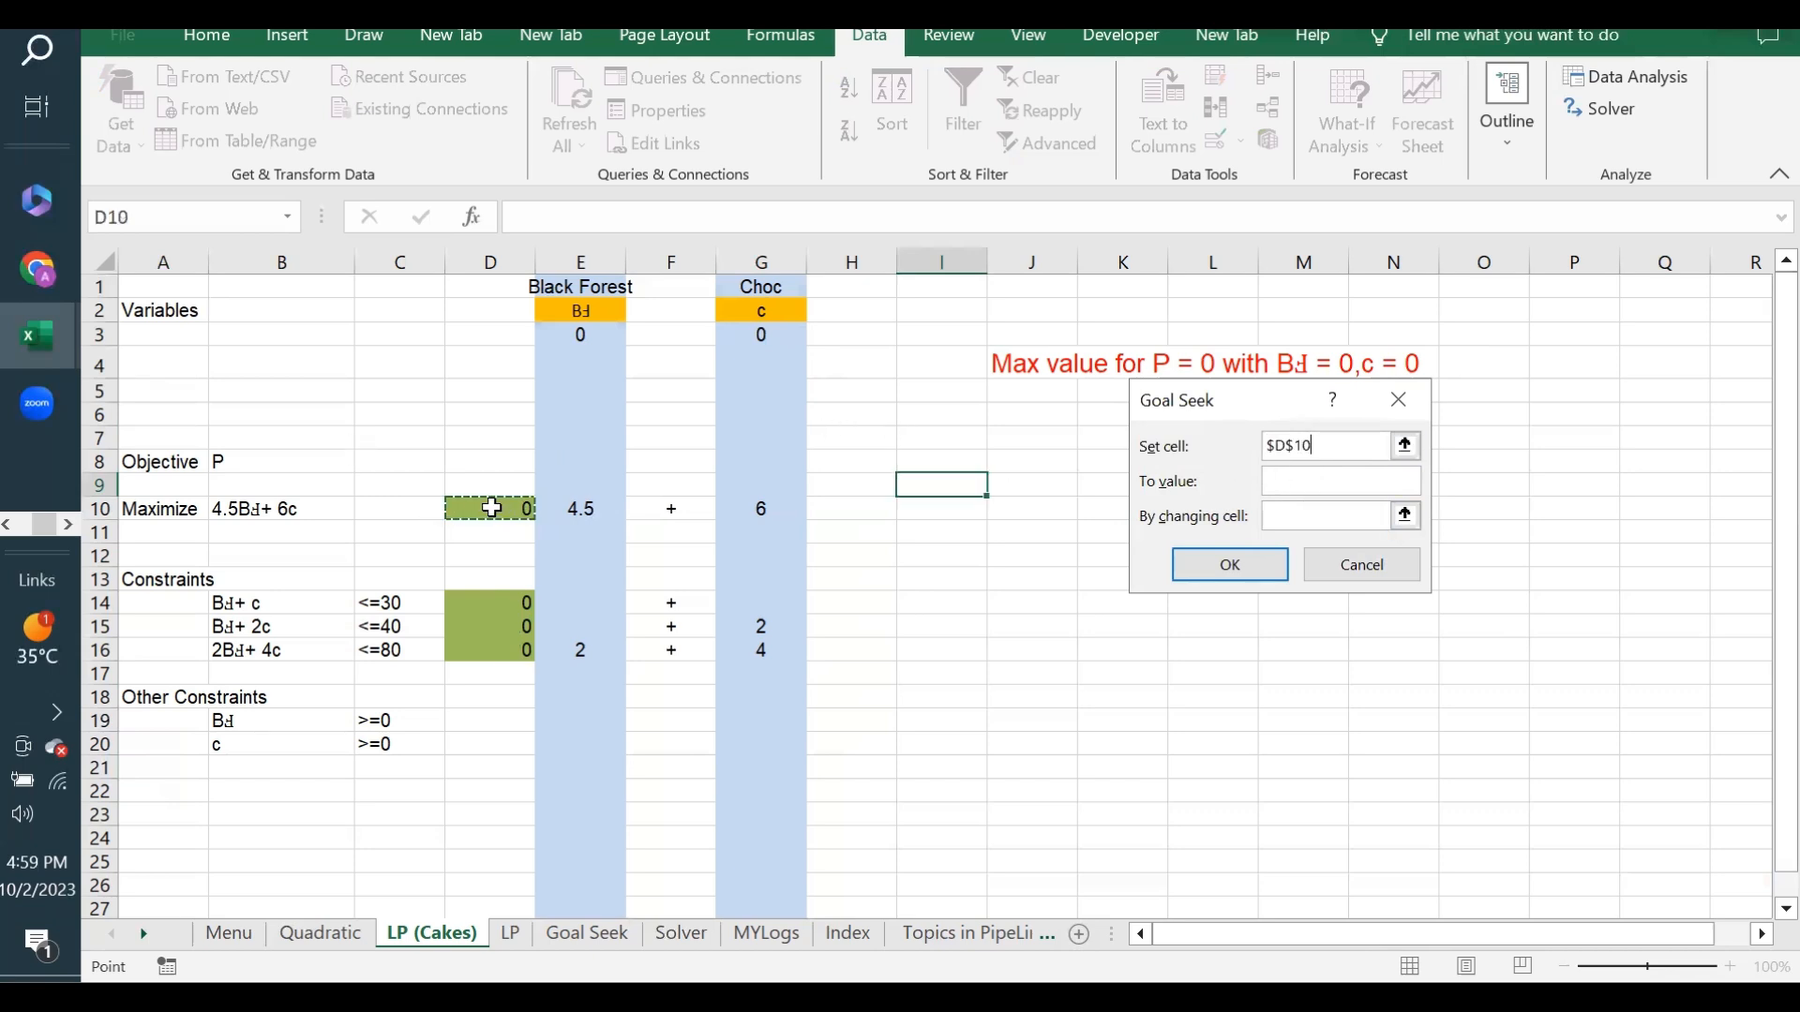
pyautogui.click(1323, 480)
pyautogui.click(1317, 522)
pyautogui.click(757, 328)
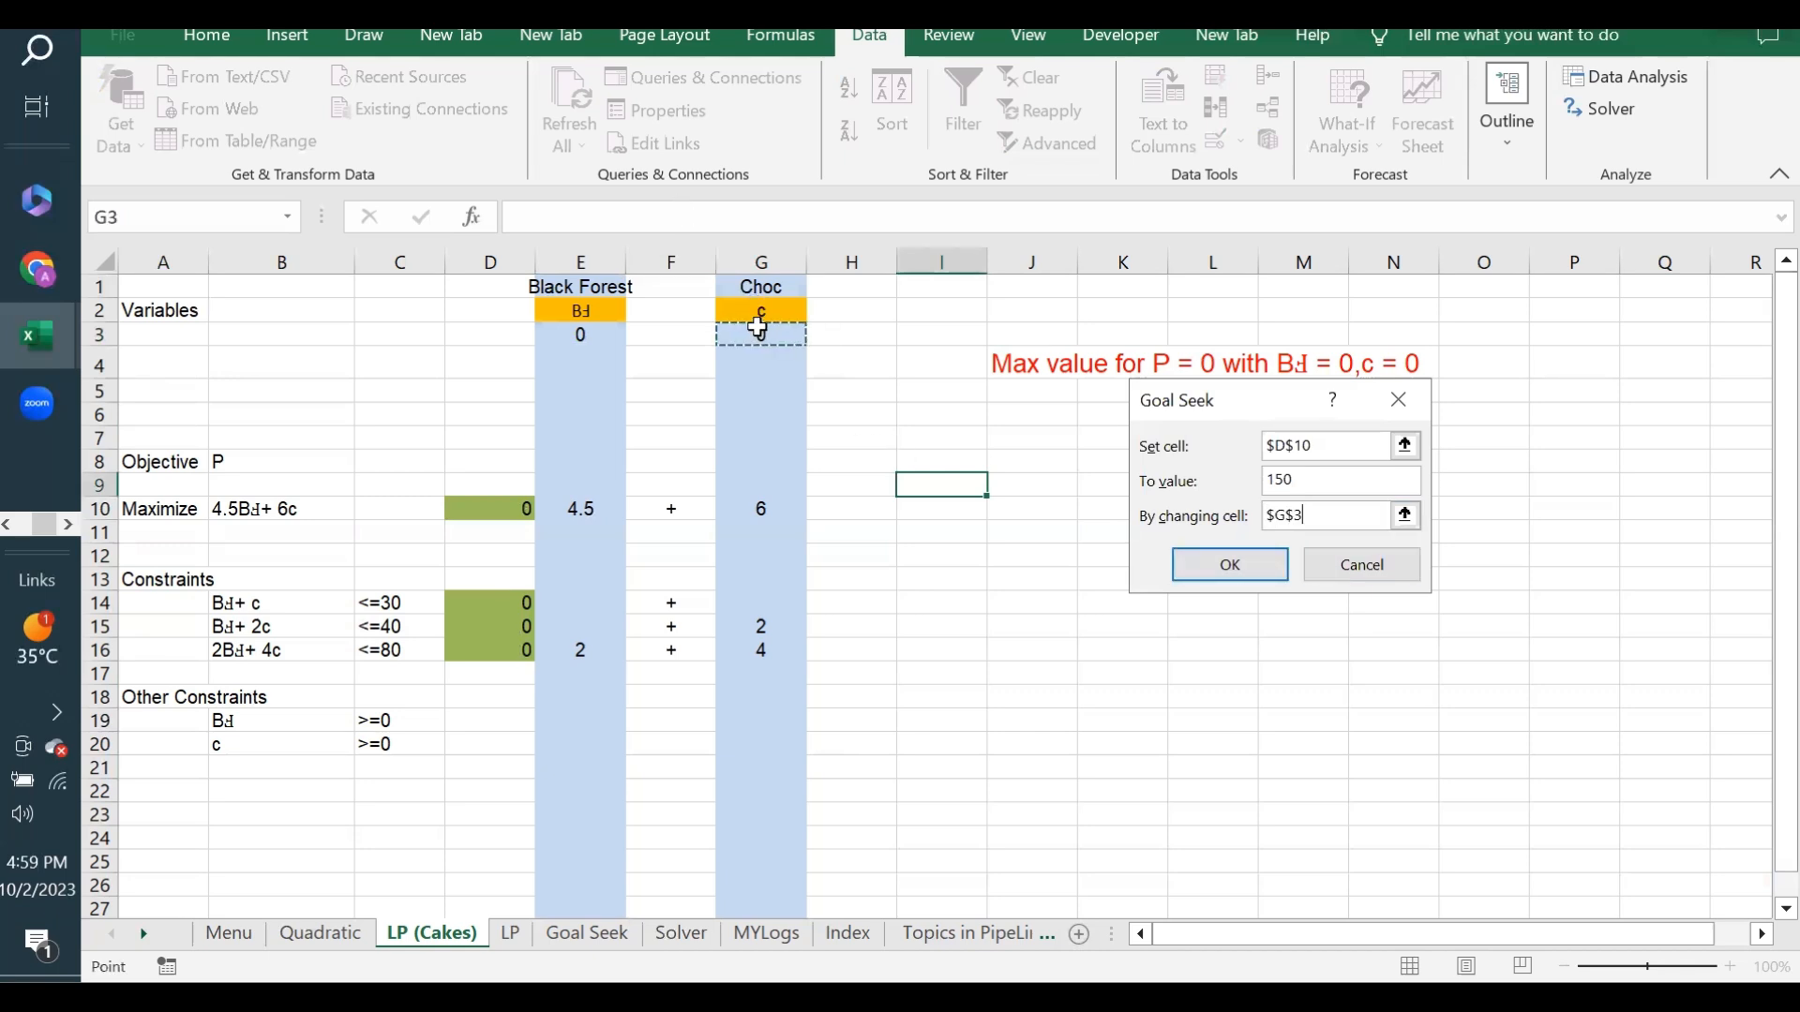
pyautogui.click(1223, 568)
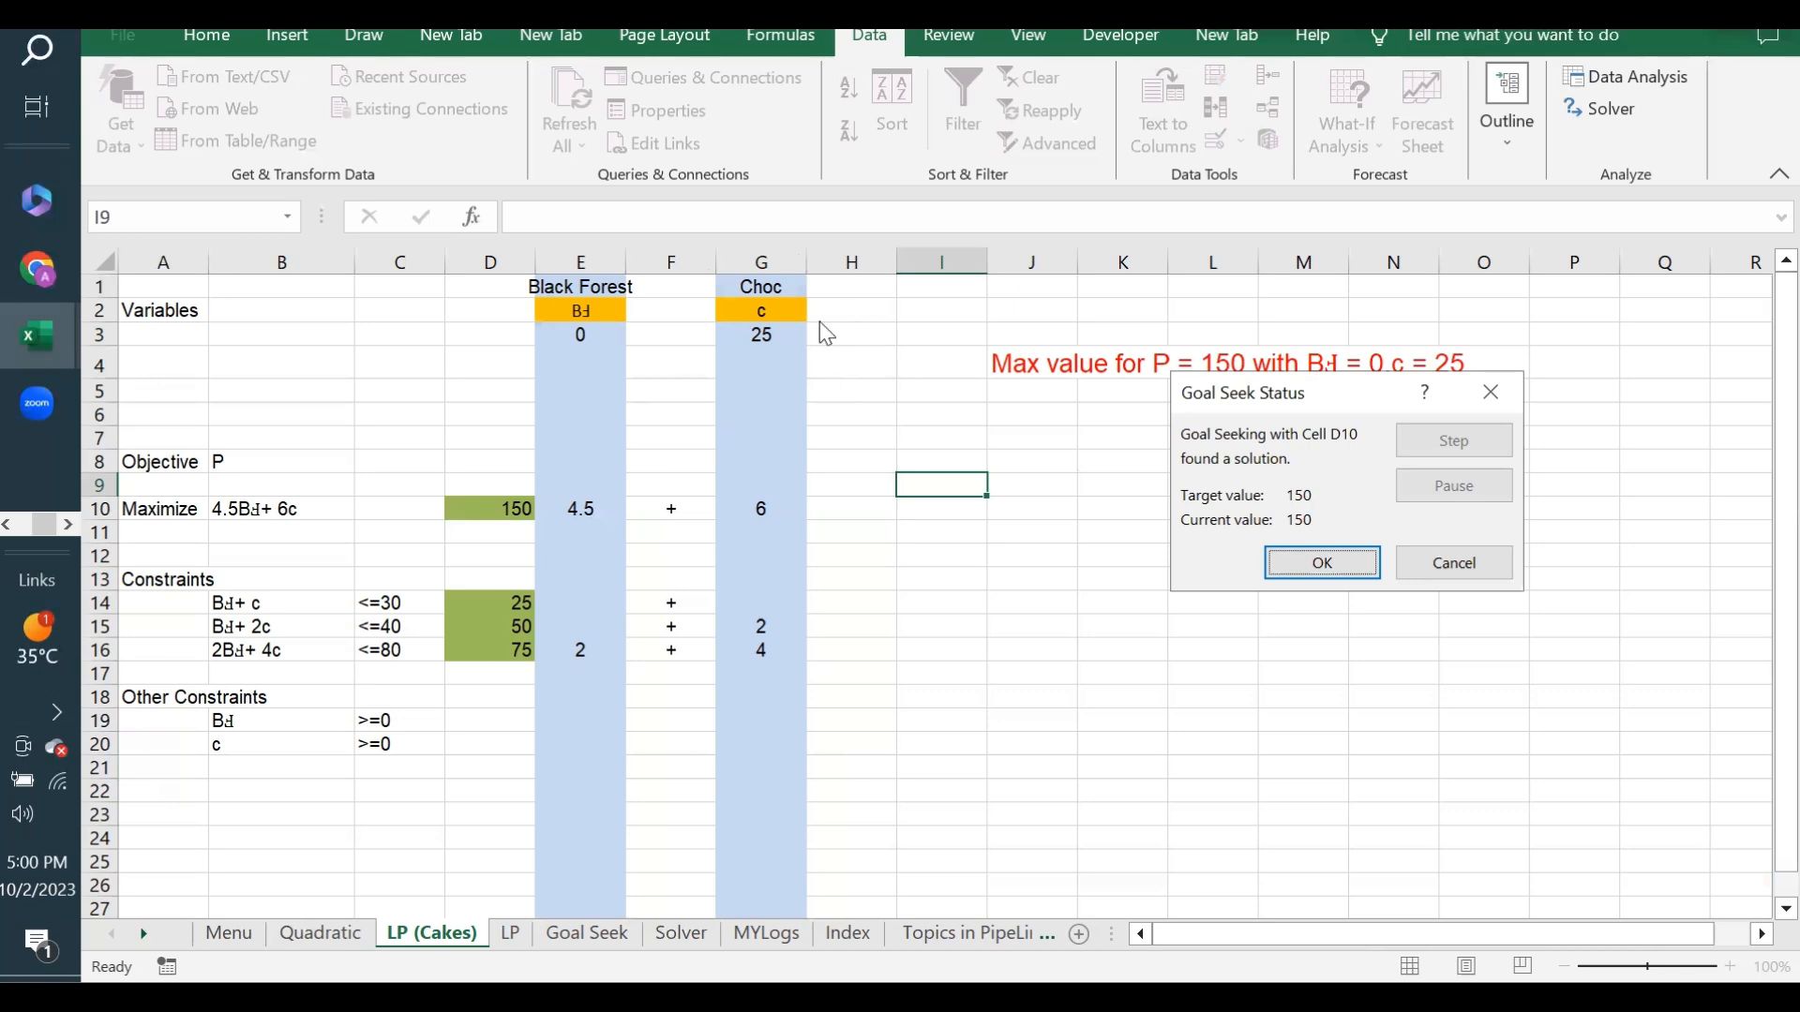
pyautogui.click(1317, 567)
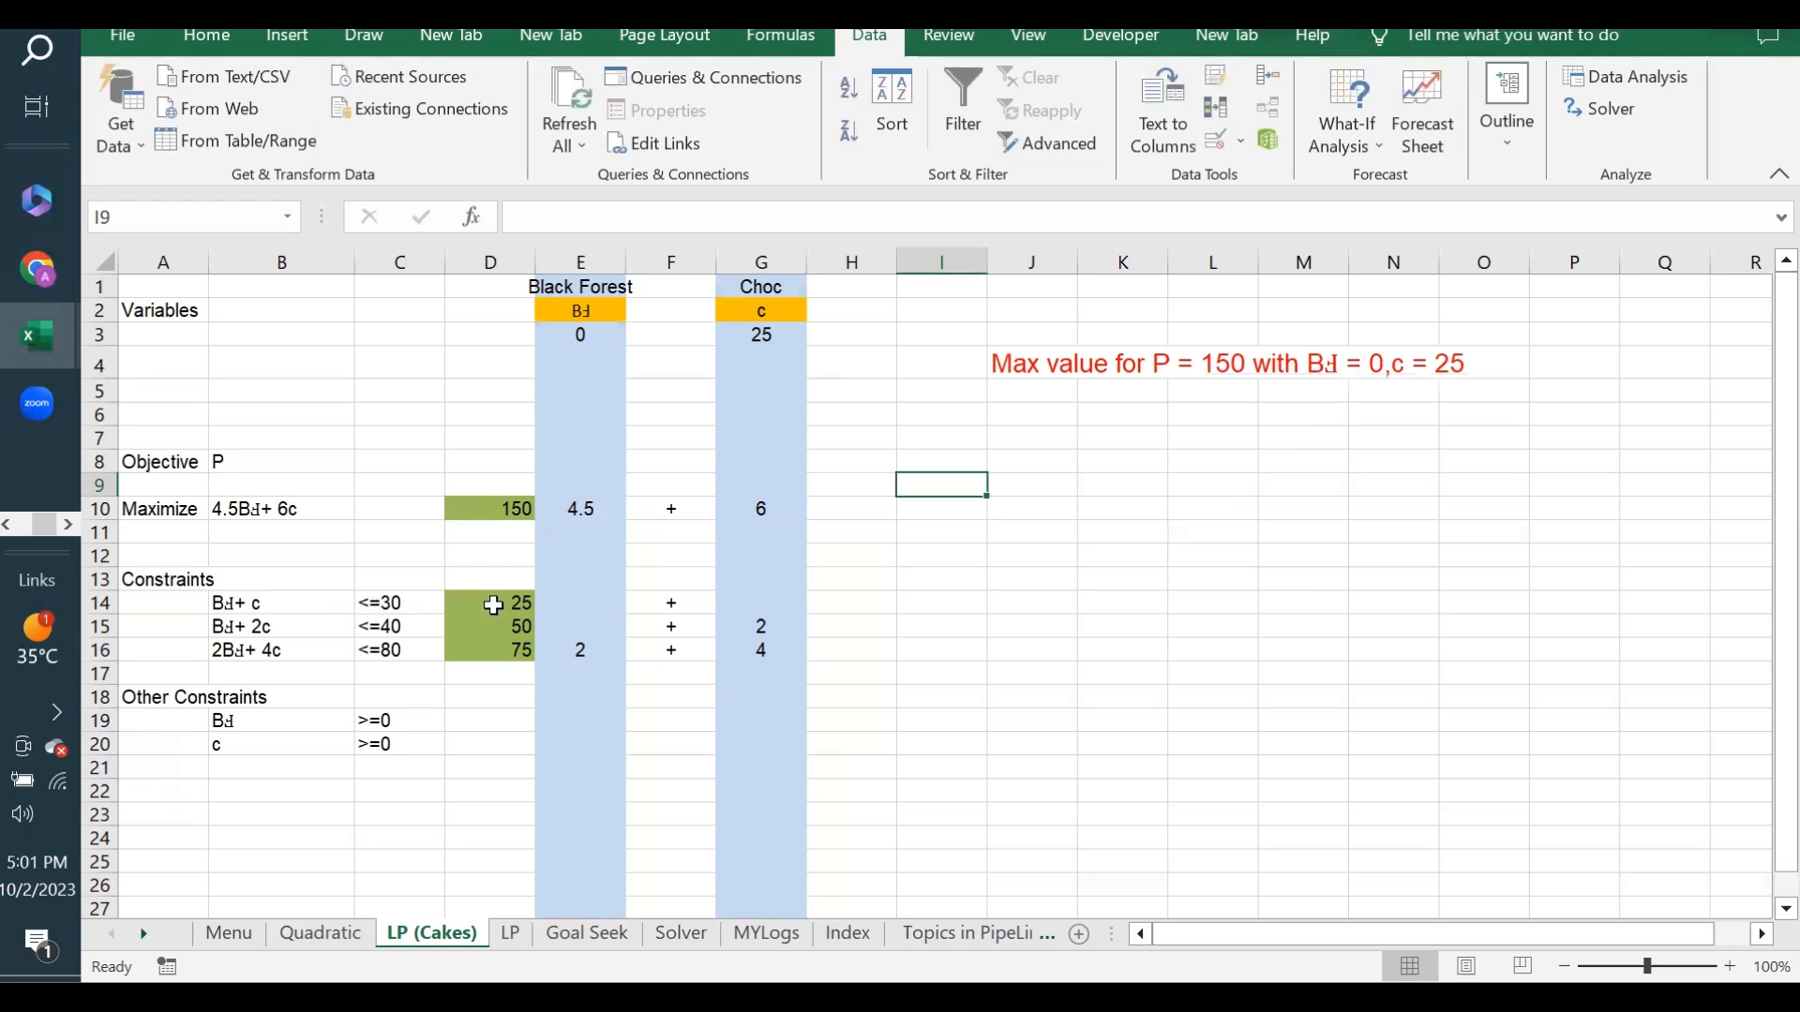
# - Compare the constraint formulas in D14:D16 with their limits of 30, 40 and 80
pyautogui.moveTo(494, 606); pyautogui.dragTo(490, 647)
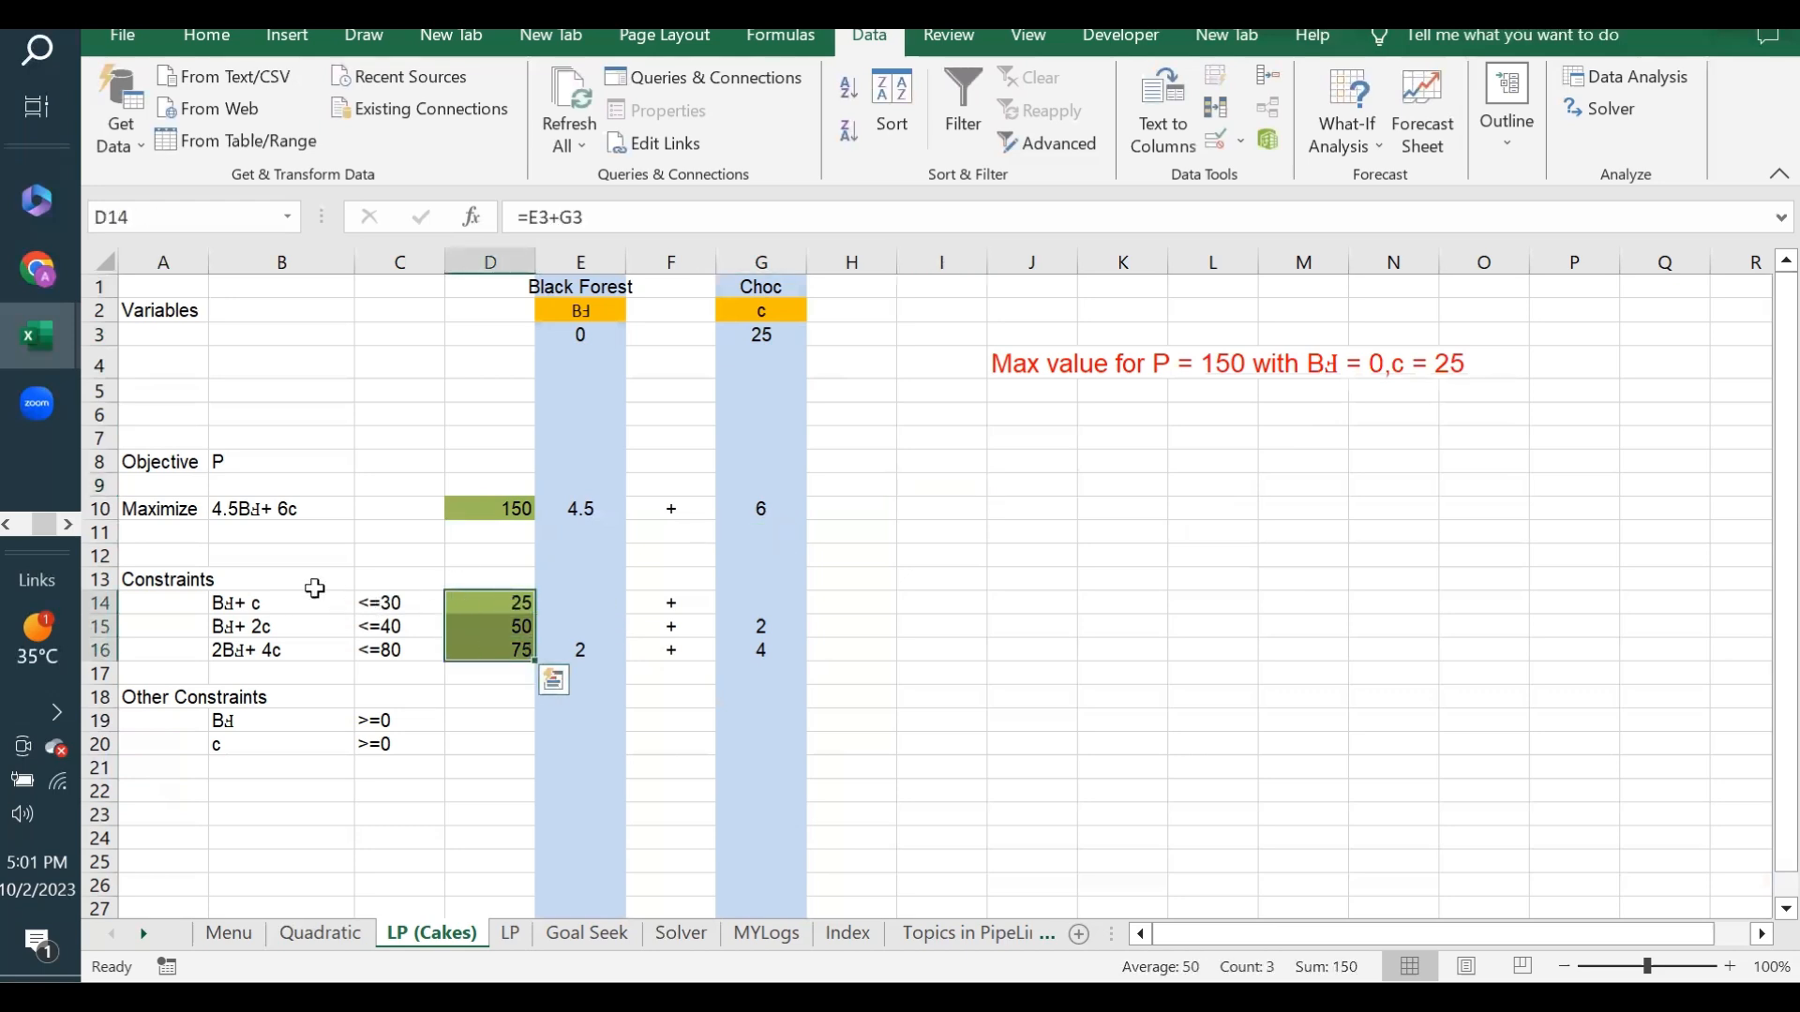
pyautogui.click(512, 608)
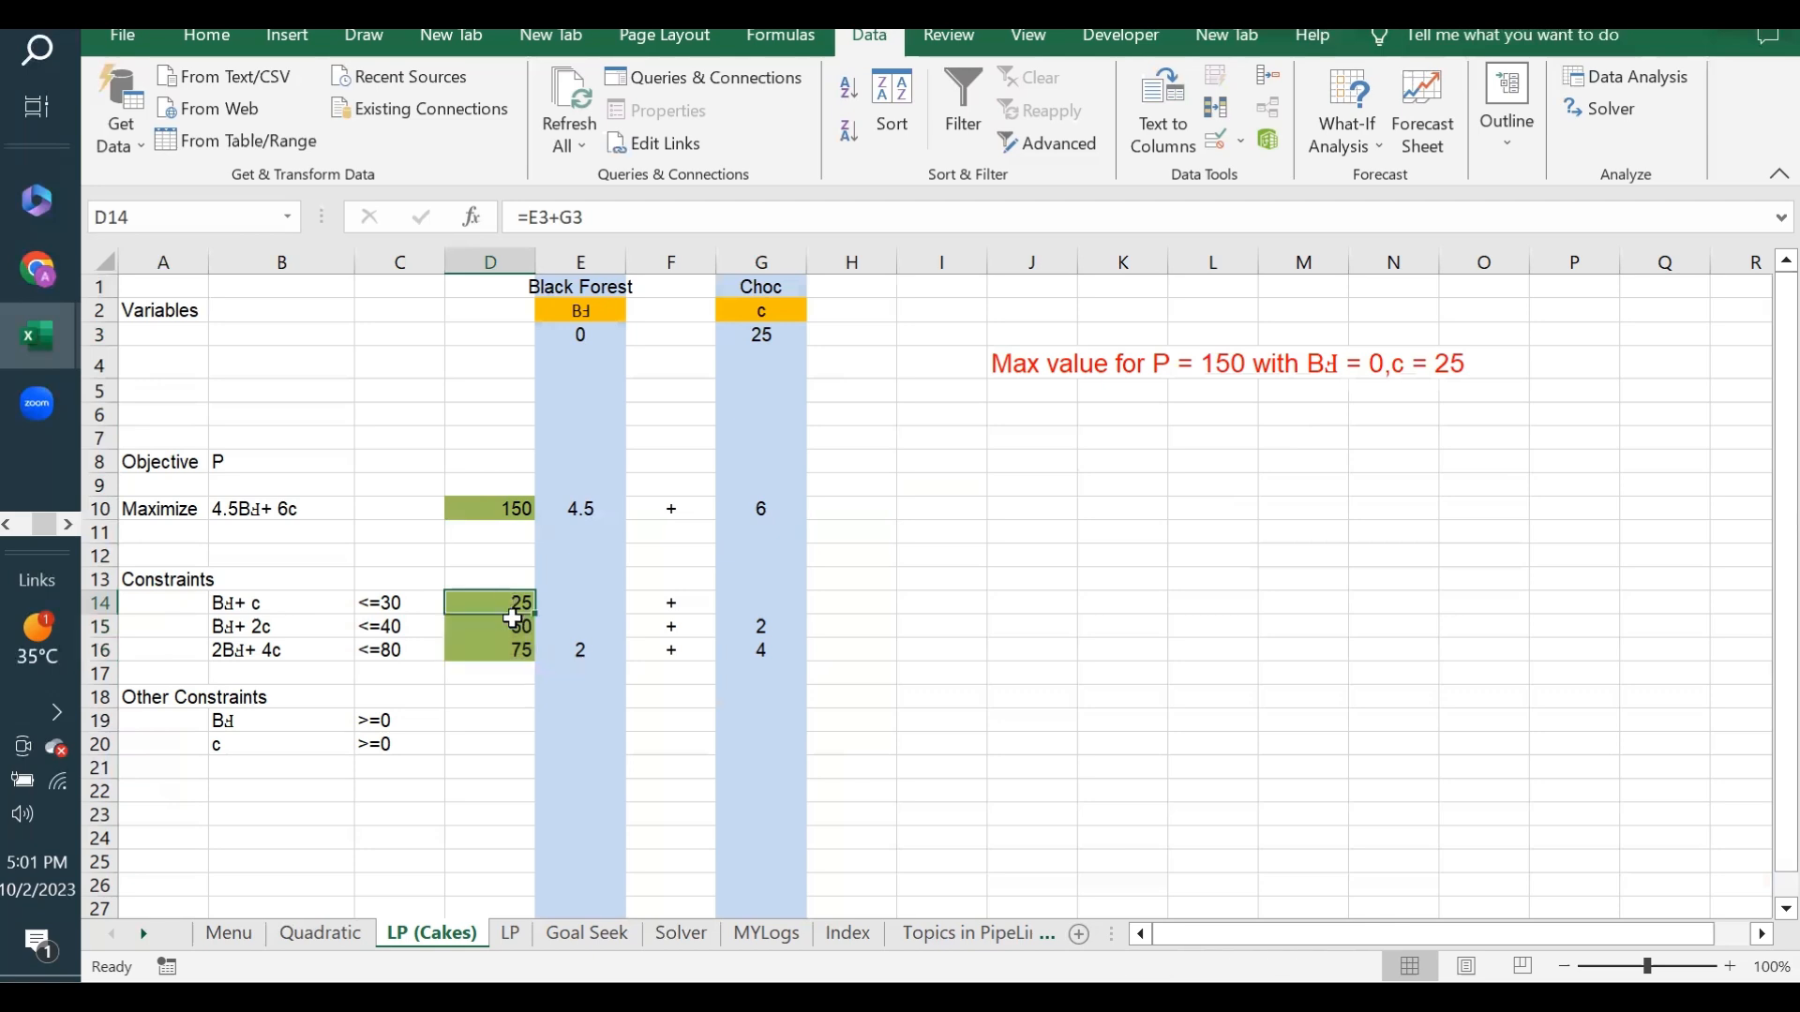
pyautogui.click(519, 630)
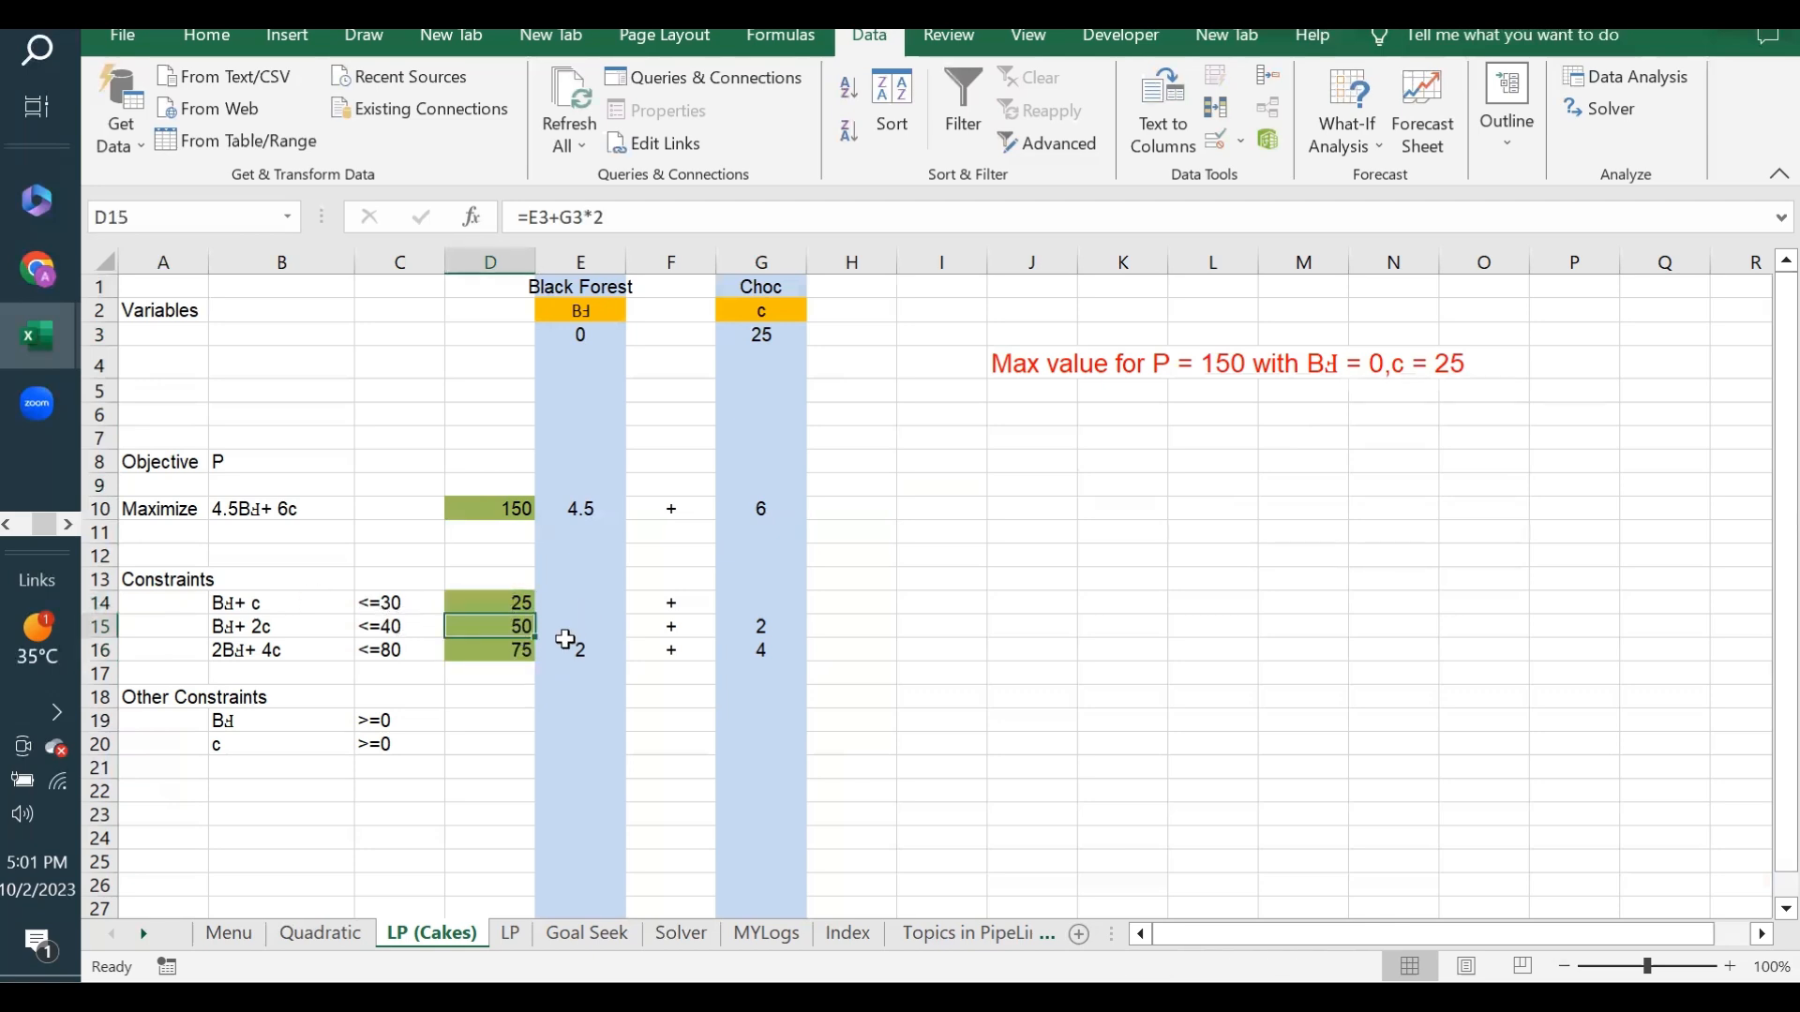
pyautogui.click(518, 649)
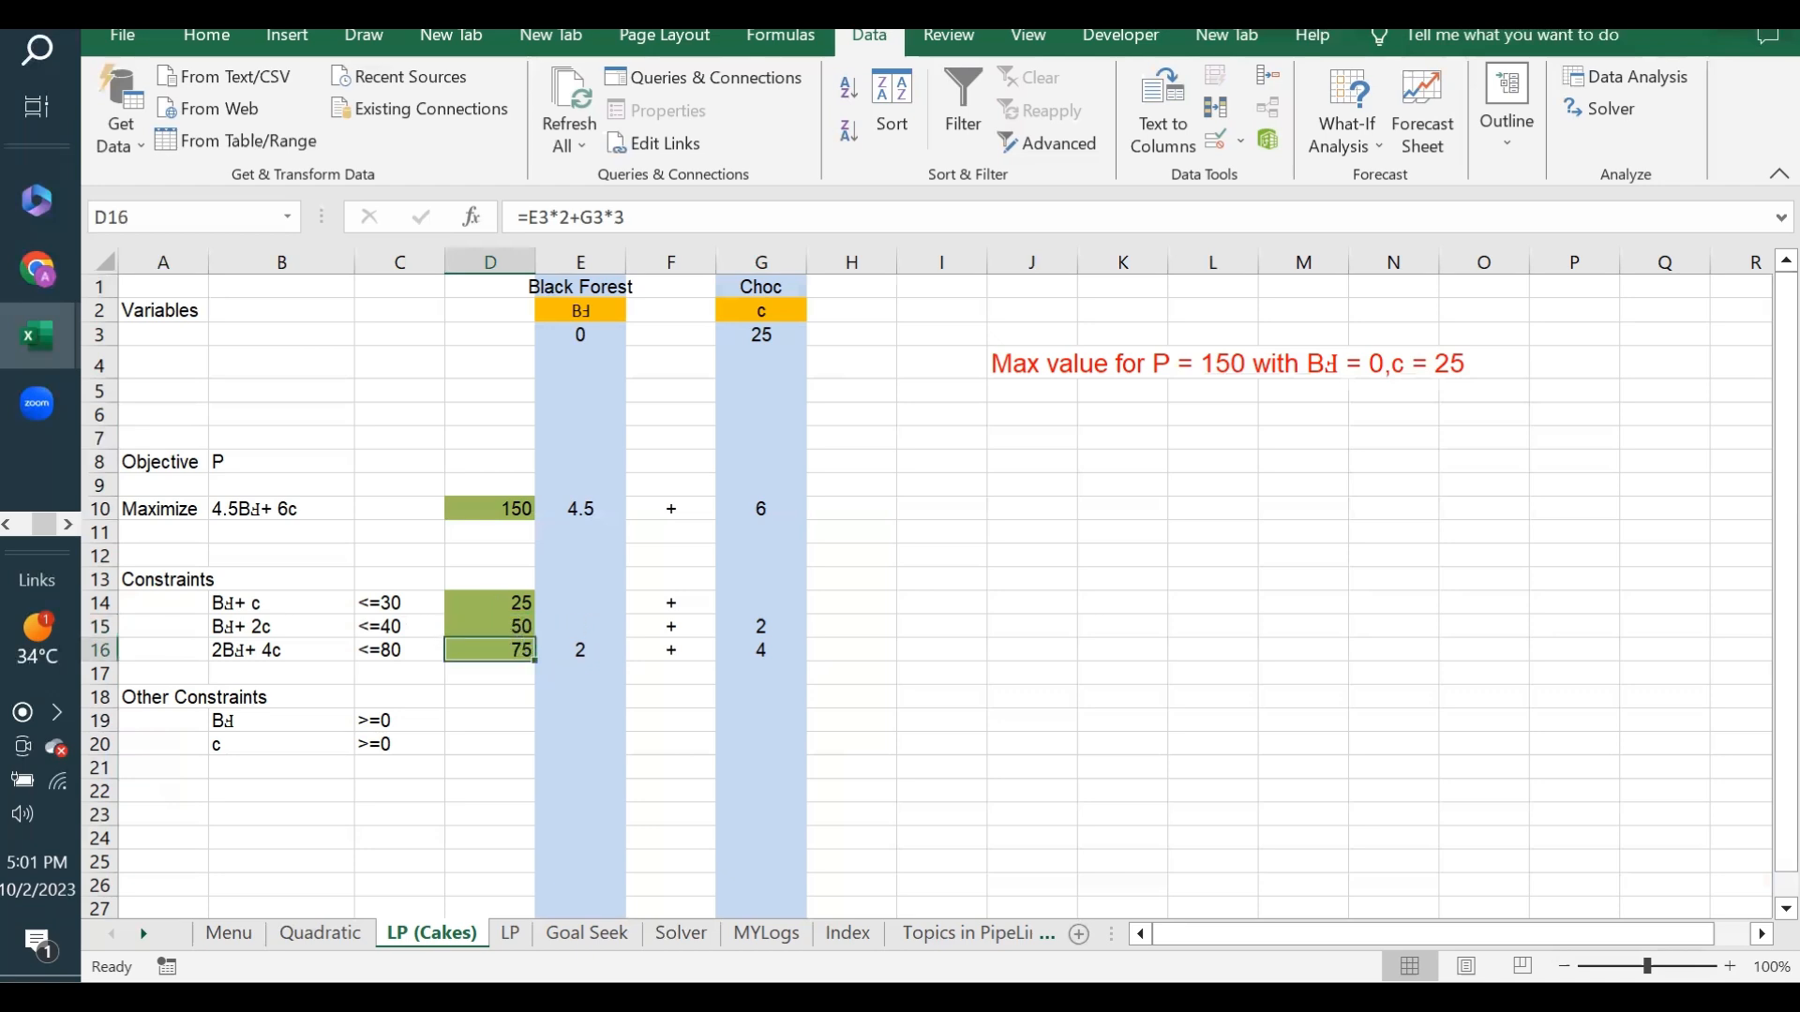
pyautogui.click(515, 623)
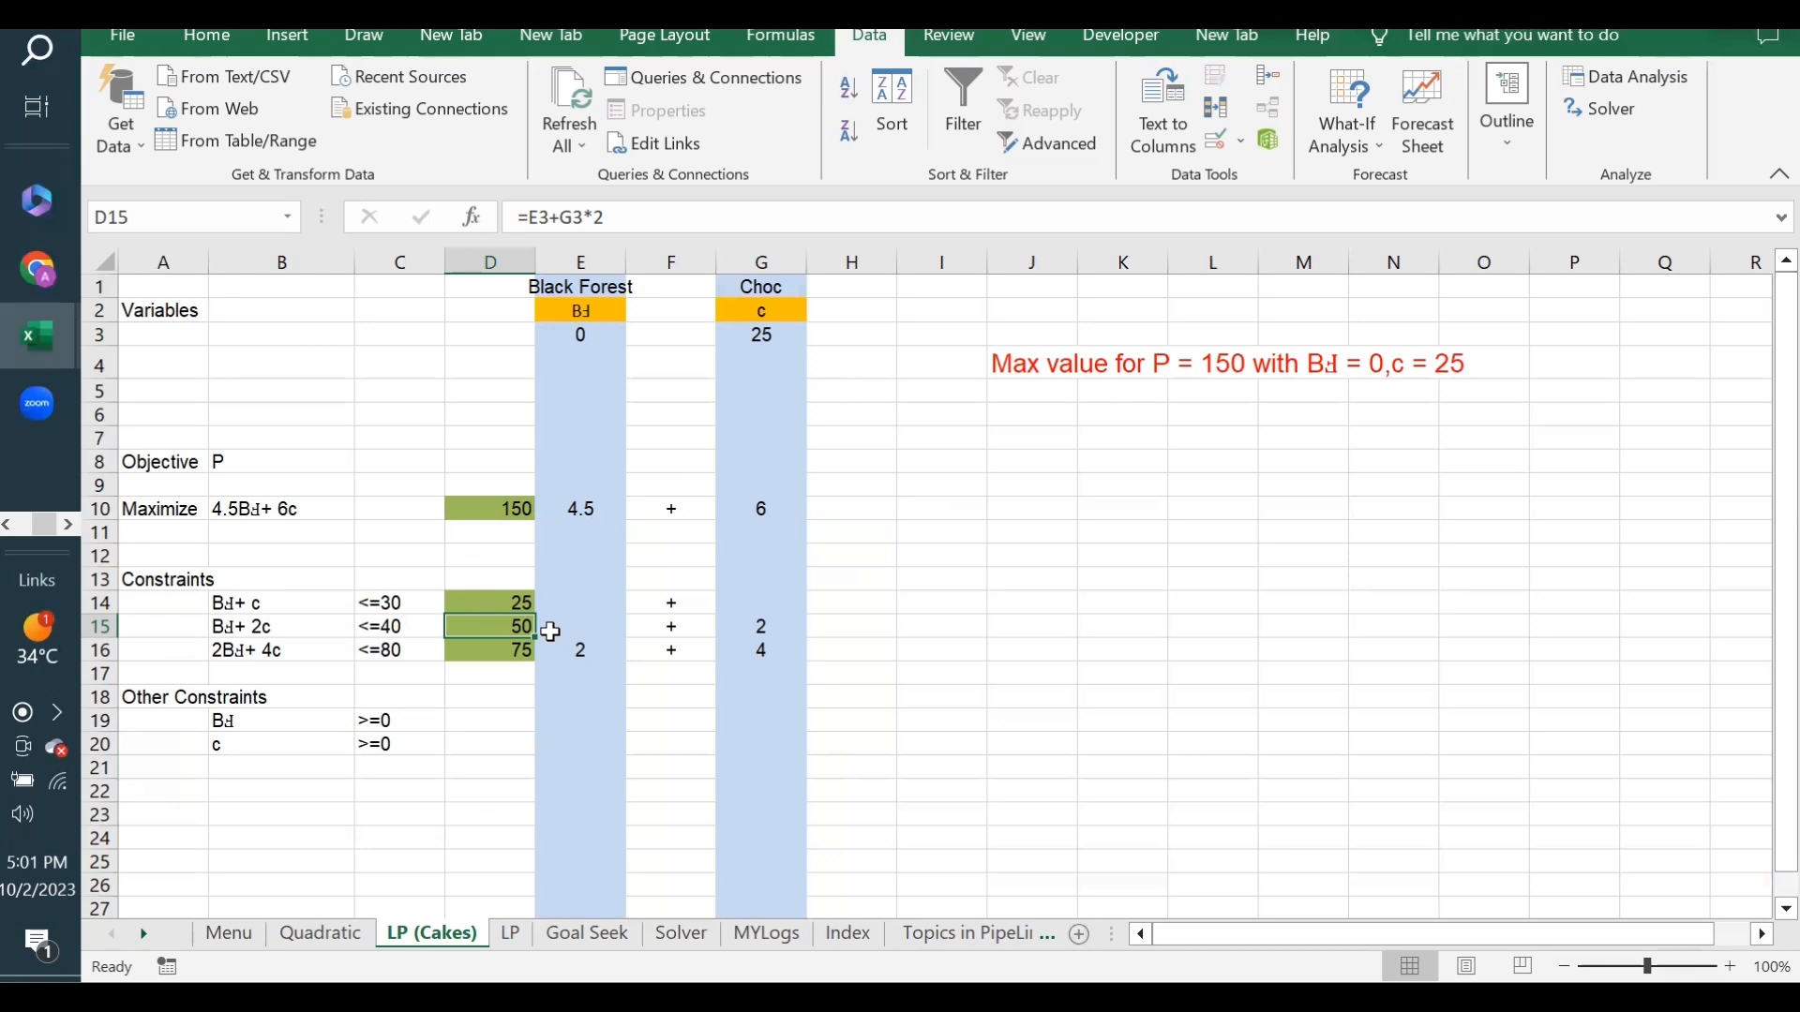
# - Examine the Goal Seek quantities in E3 and G3 against the objective formula in D10
pyautogui.click(772, 336)
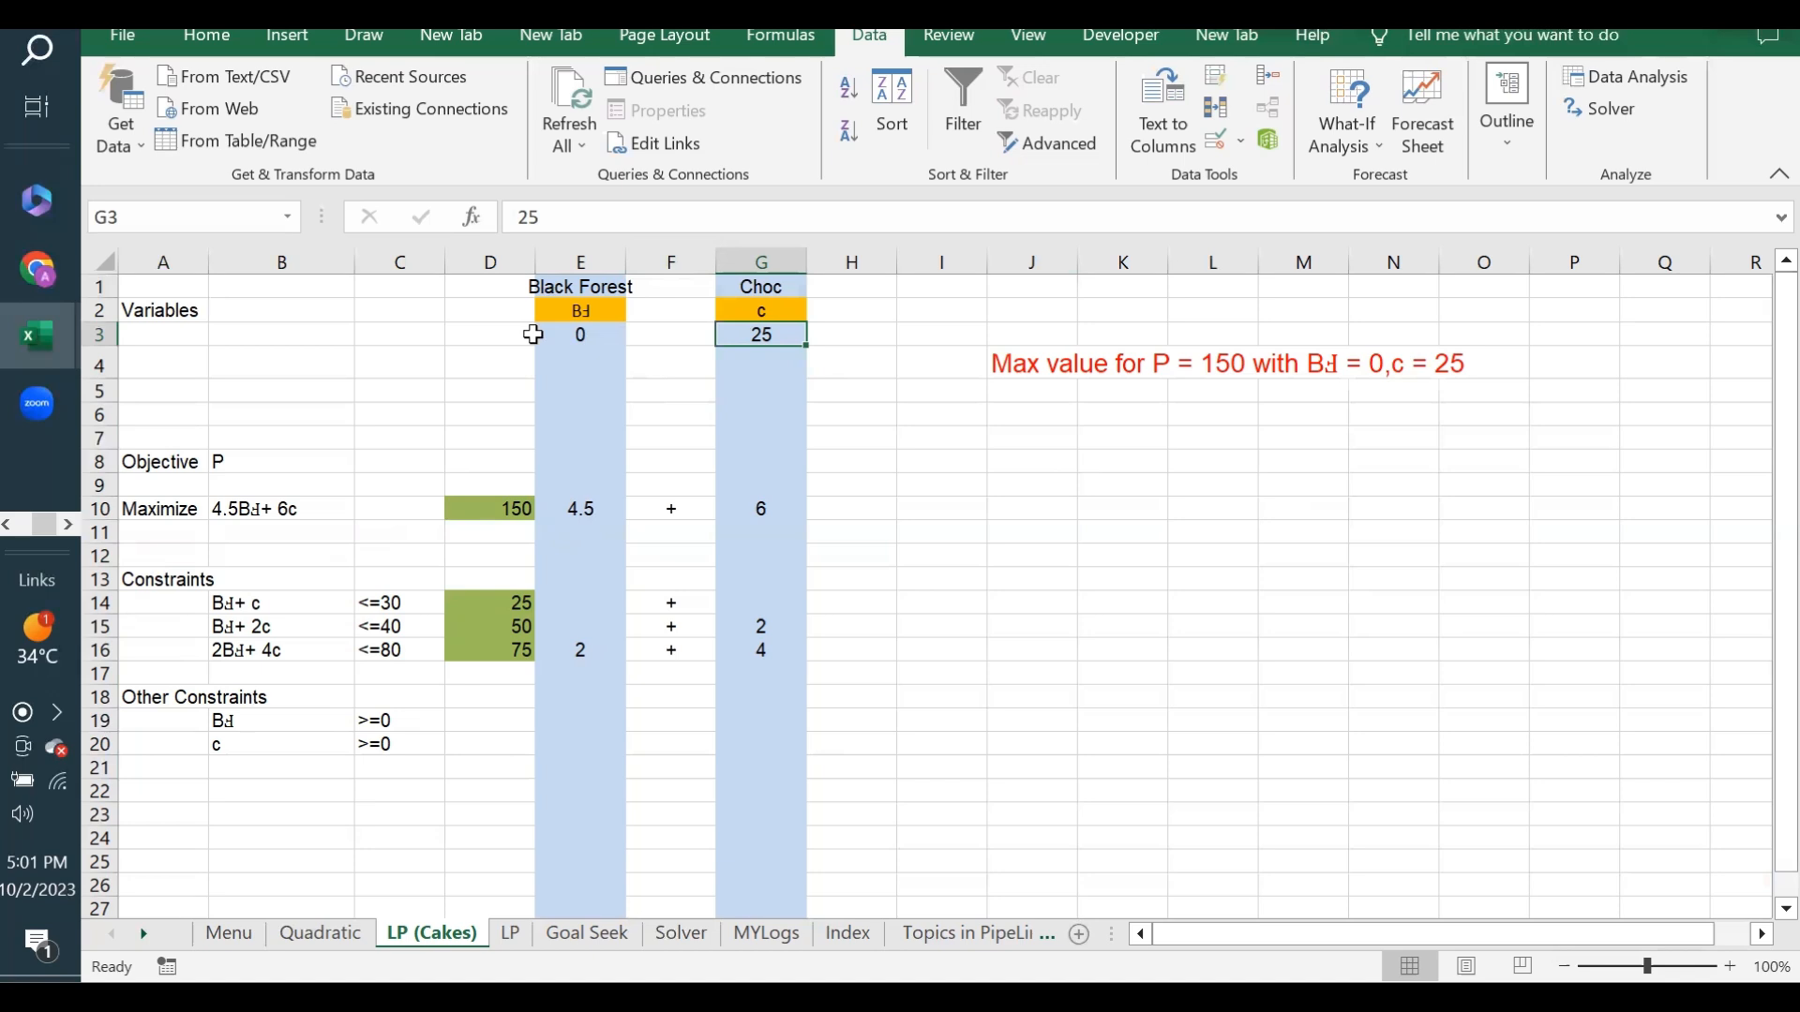
pyautogui.click(574, 335)
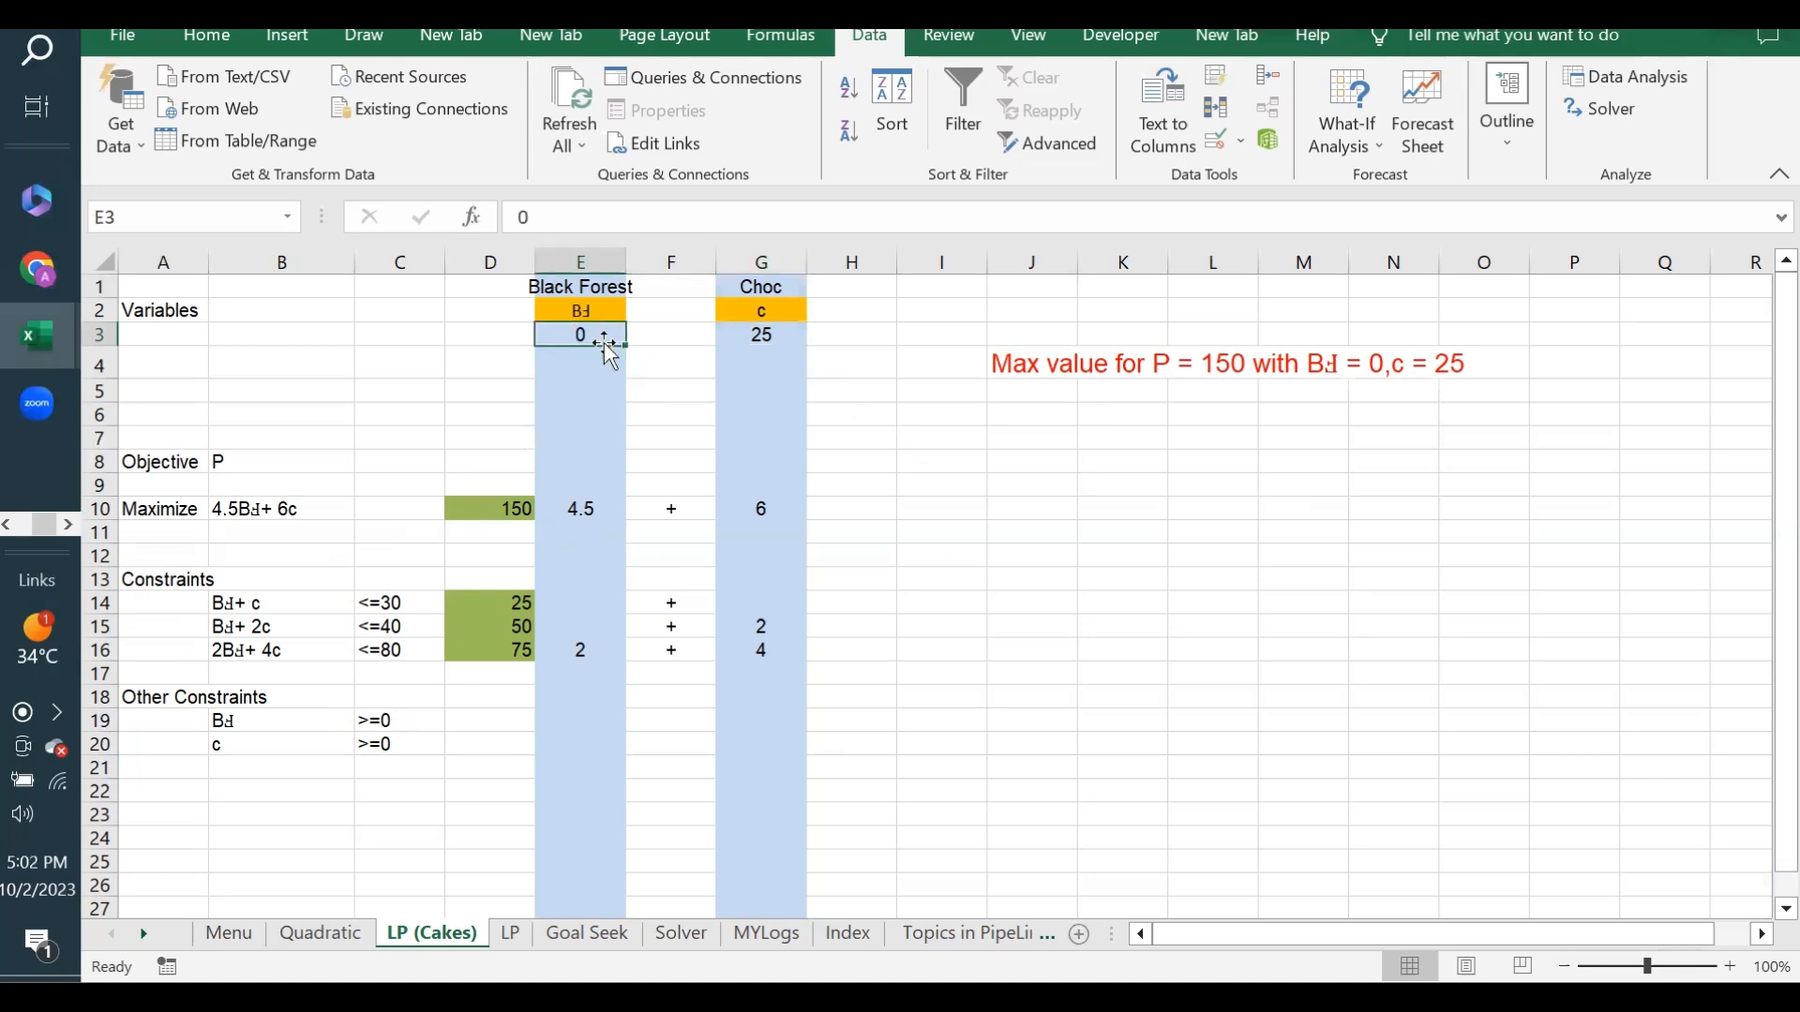
pyautogui.click(478, 605)
pyautogui.click(517, 506)
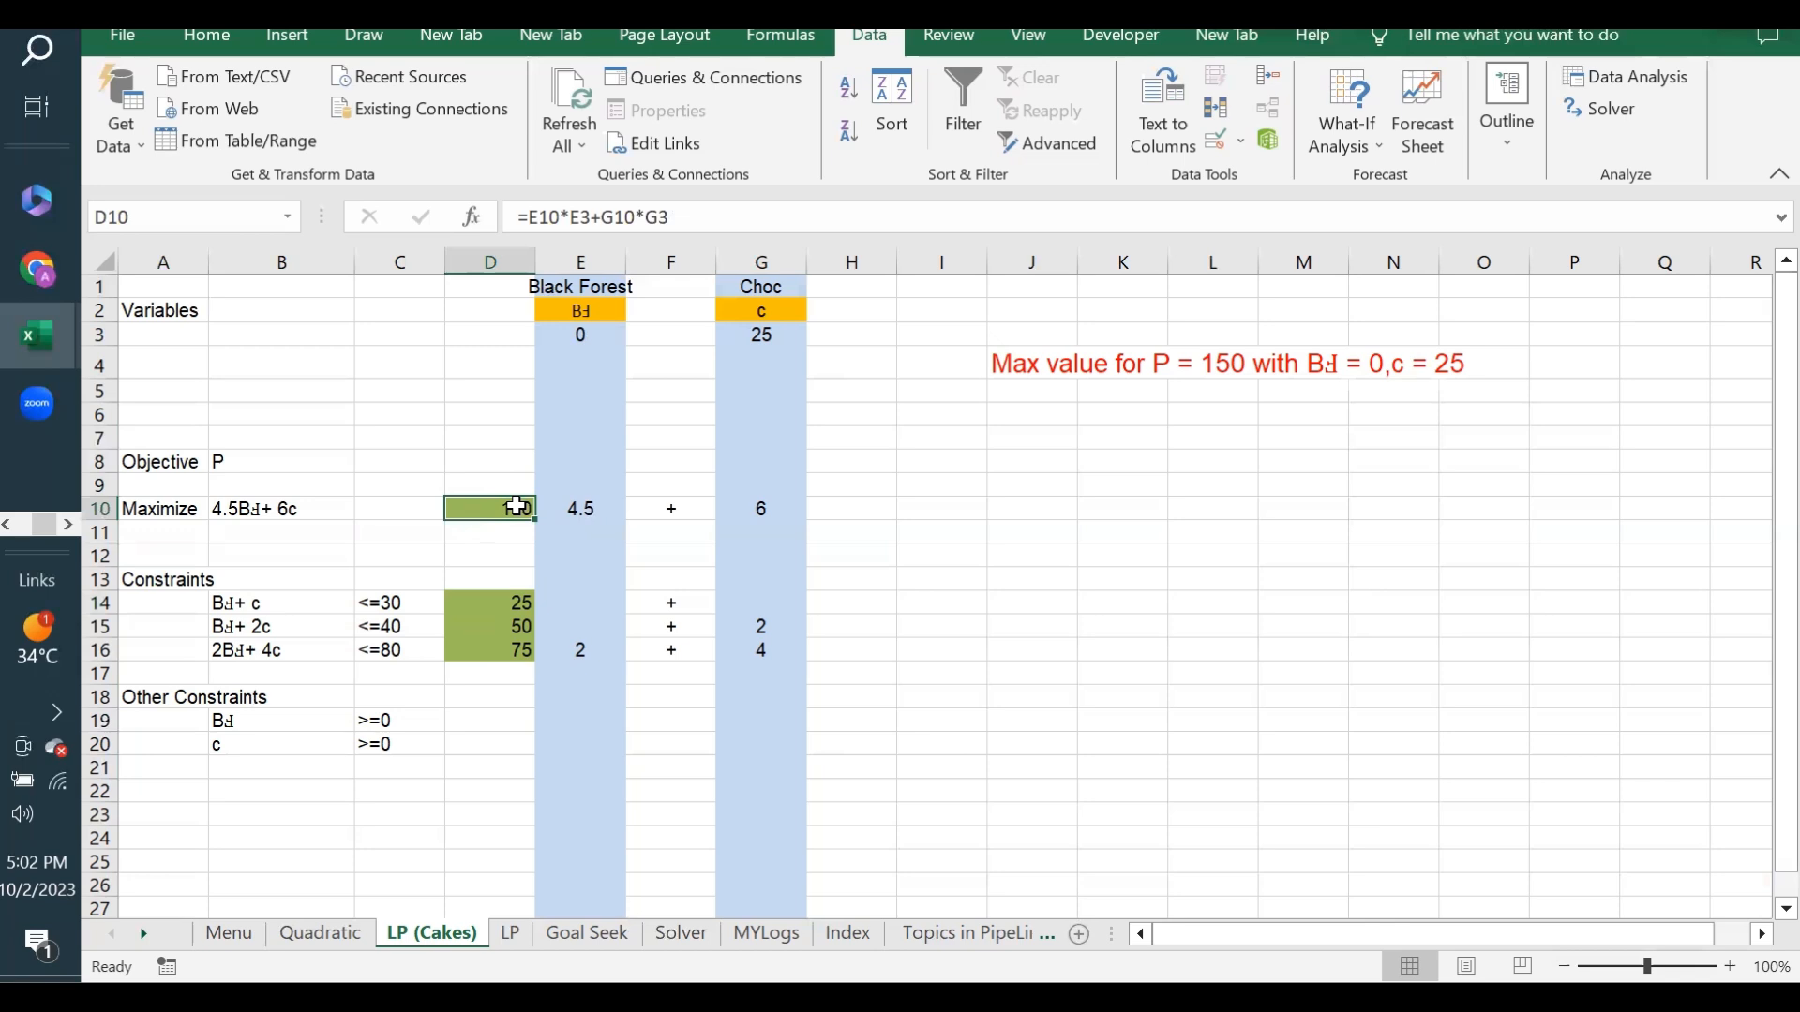
pyautogui.click(762, 334)
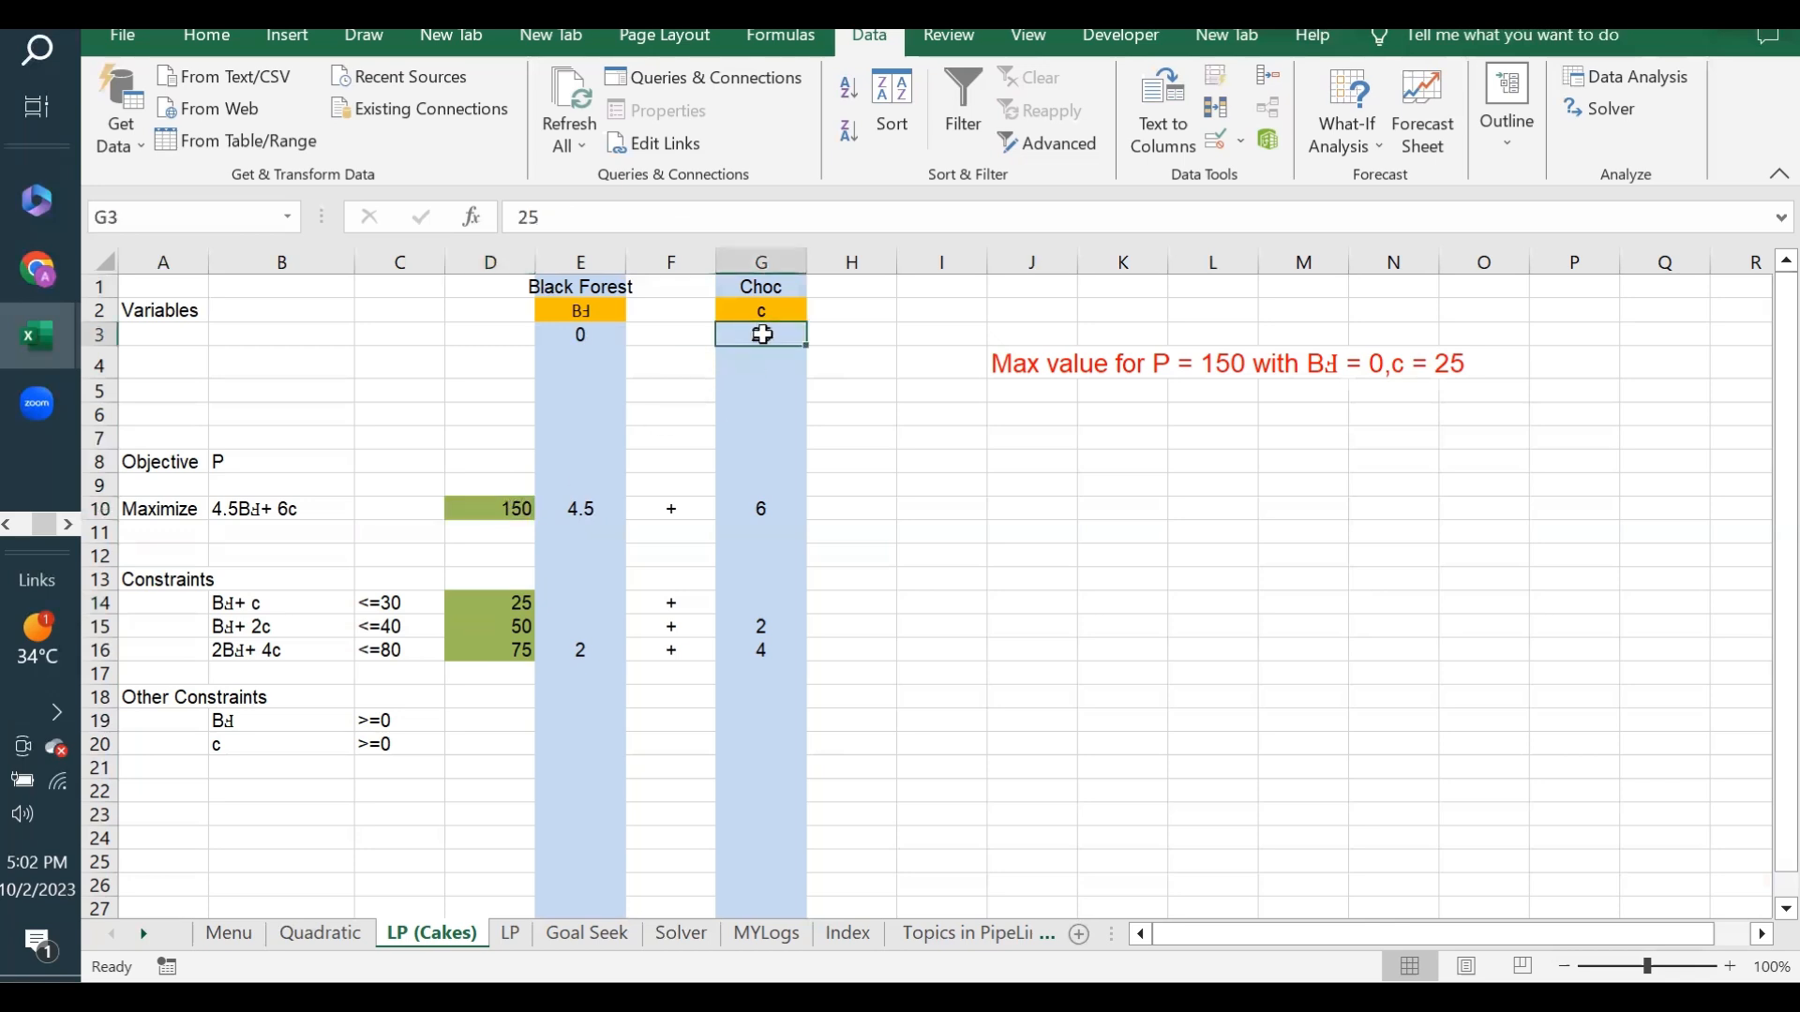
pyautogui.click(576, 339)
pyautogui.click(759, 333)
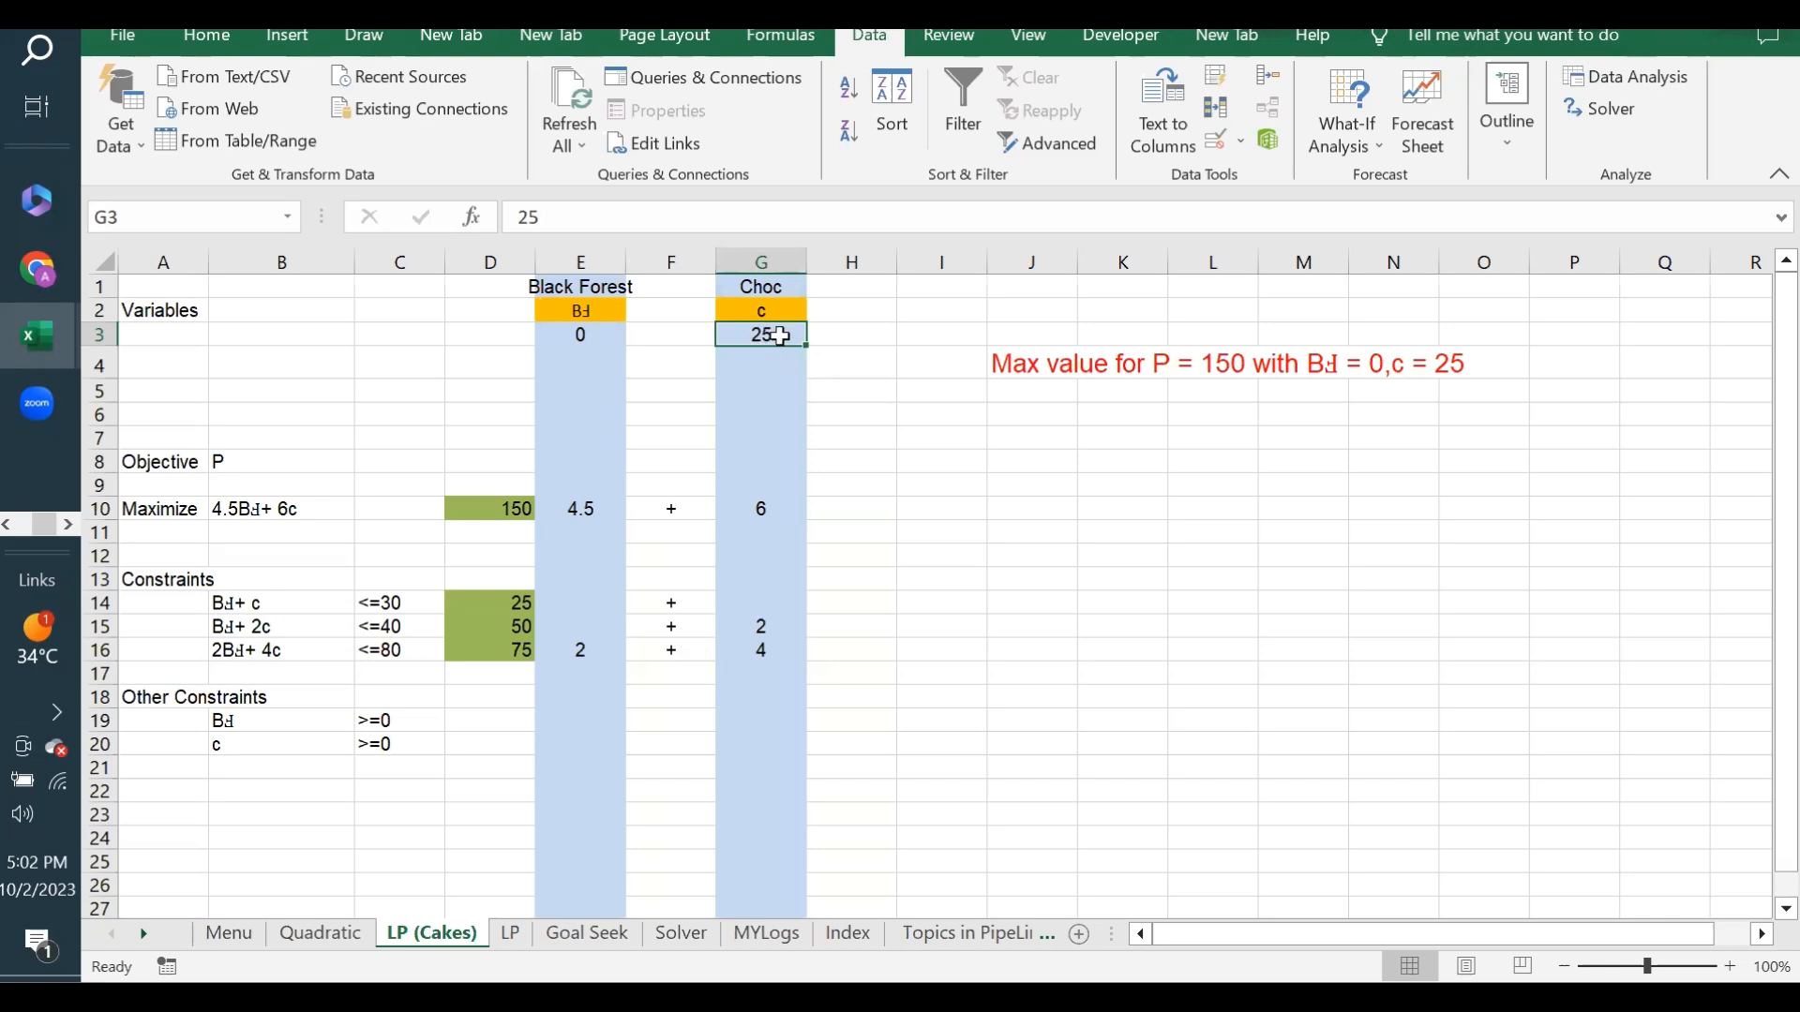
pyautogui.click(595, 335)
pyautogui.click(767, 335)
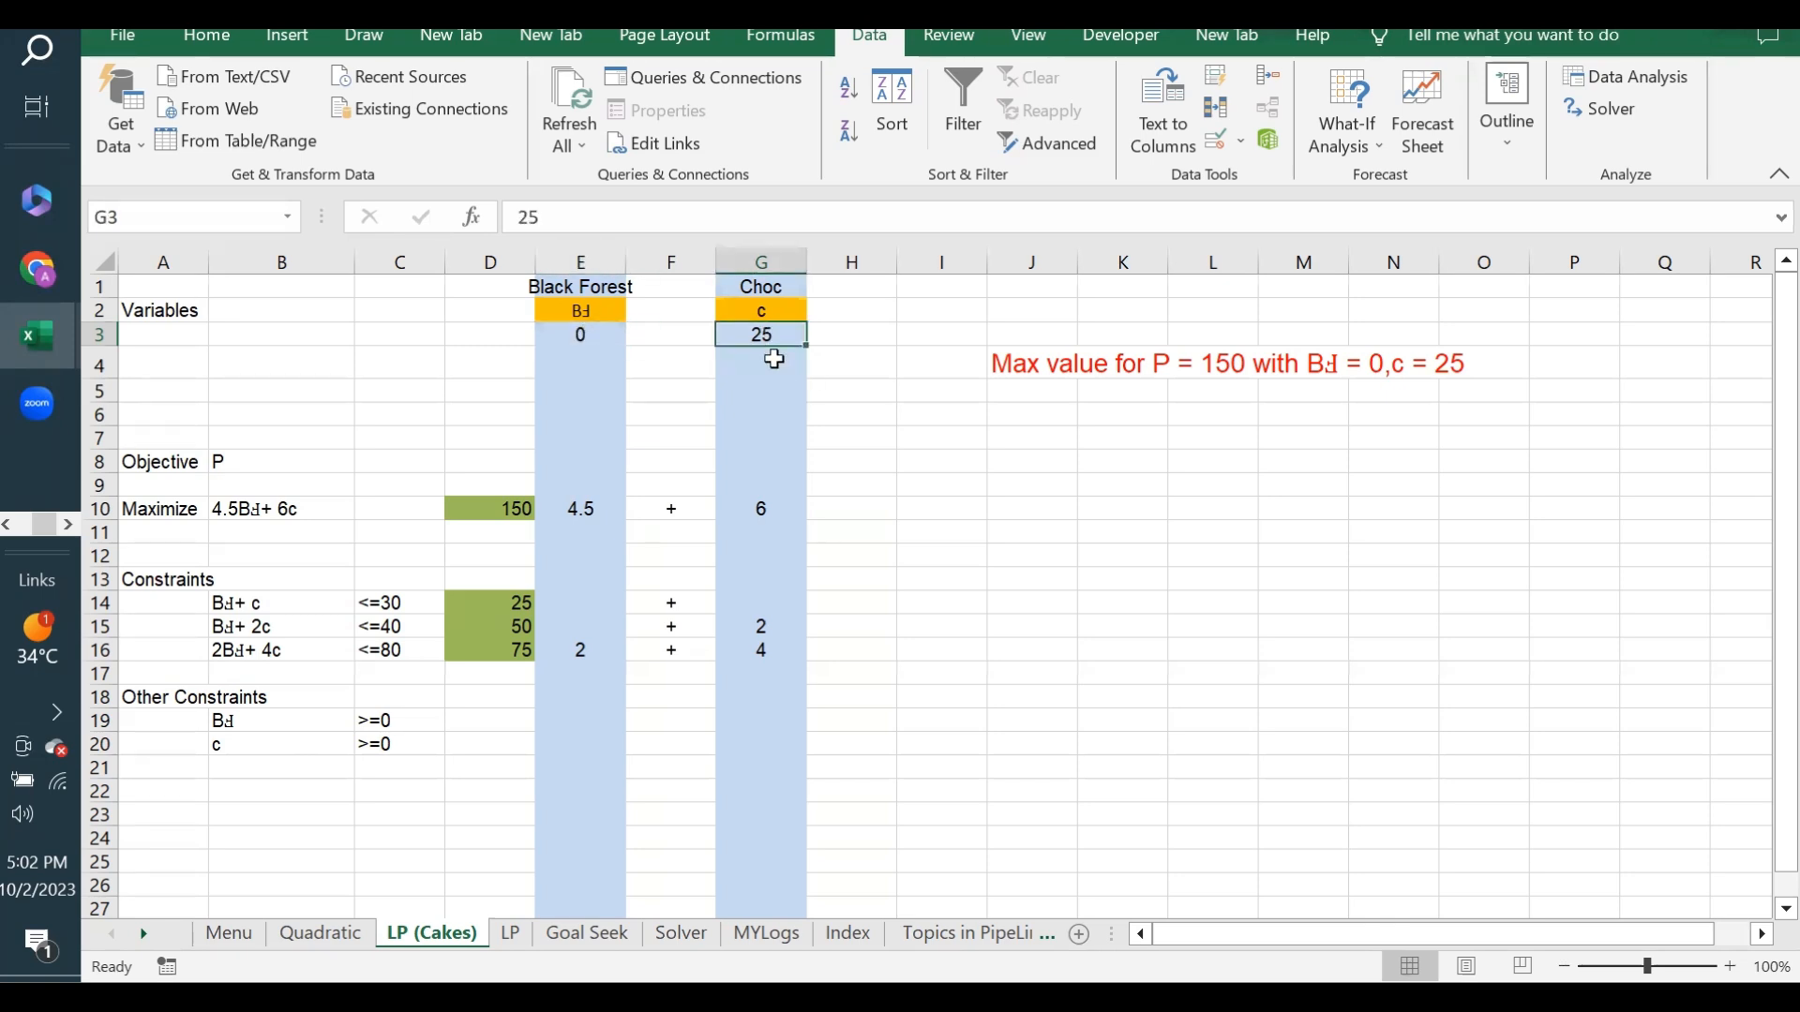
pyautogui.click(572, 332)
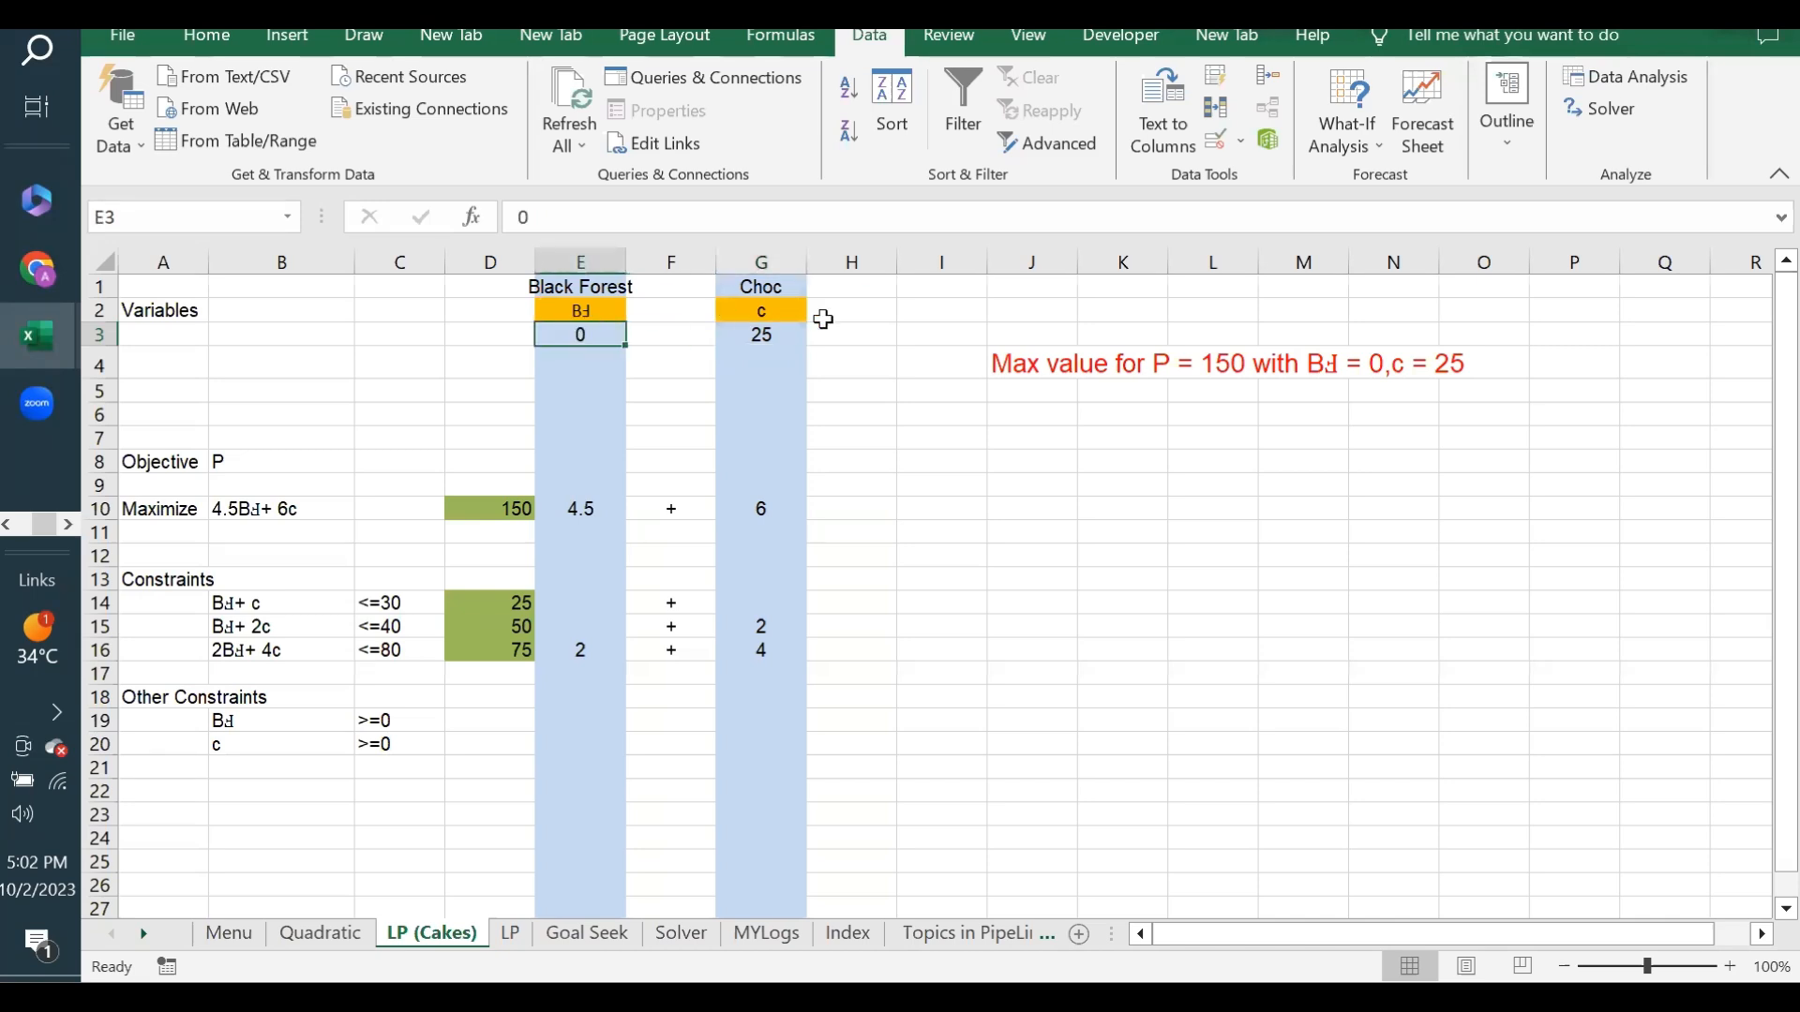
pyautogui.click(762, 336)
pyautogui.click(561, 330)
pyautogui.click(761, 335)
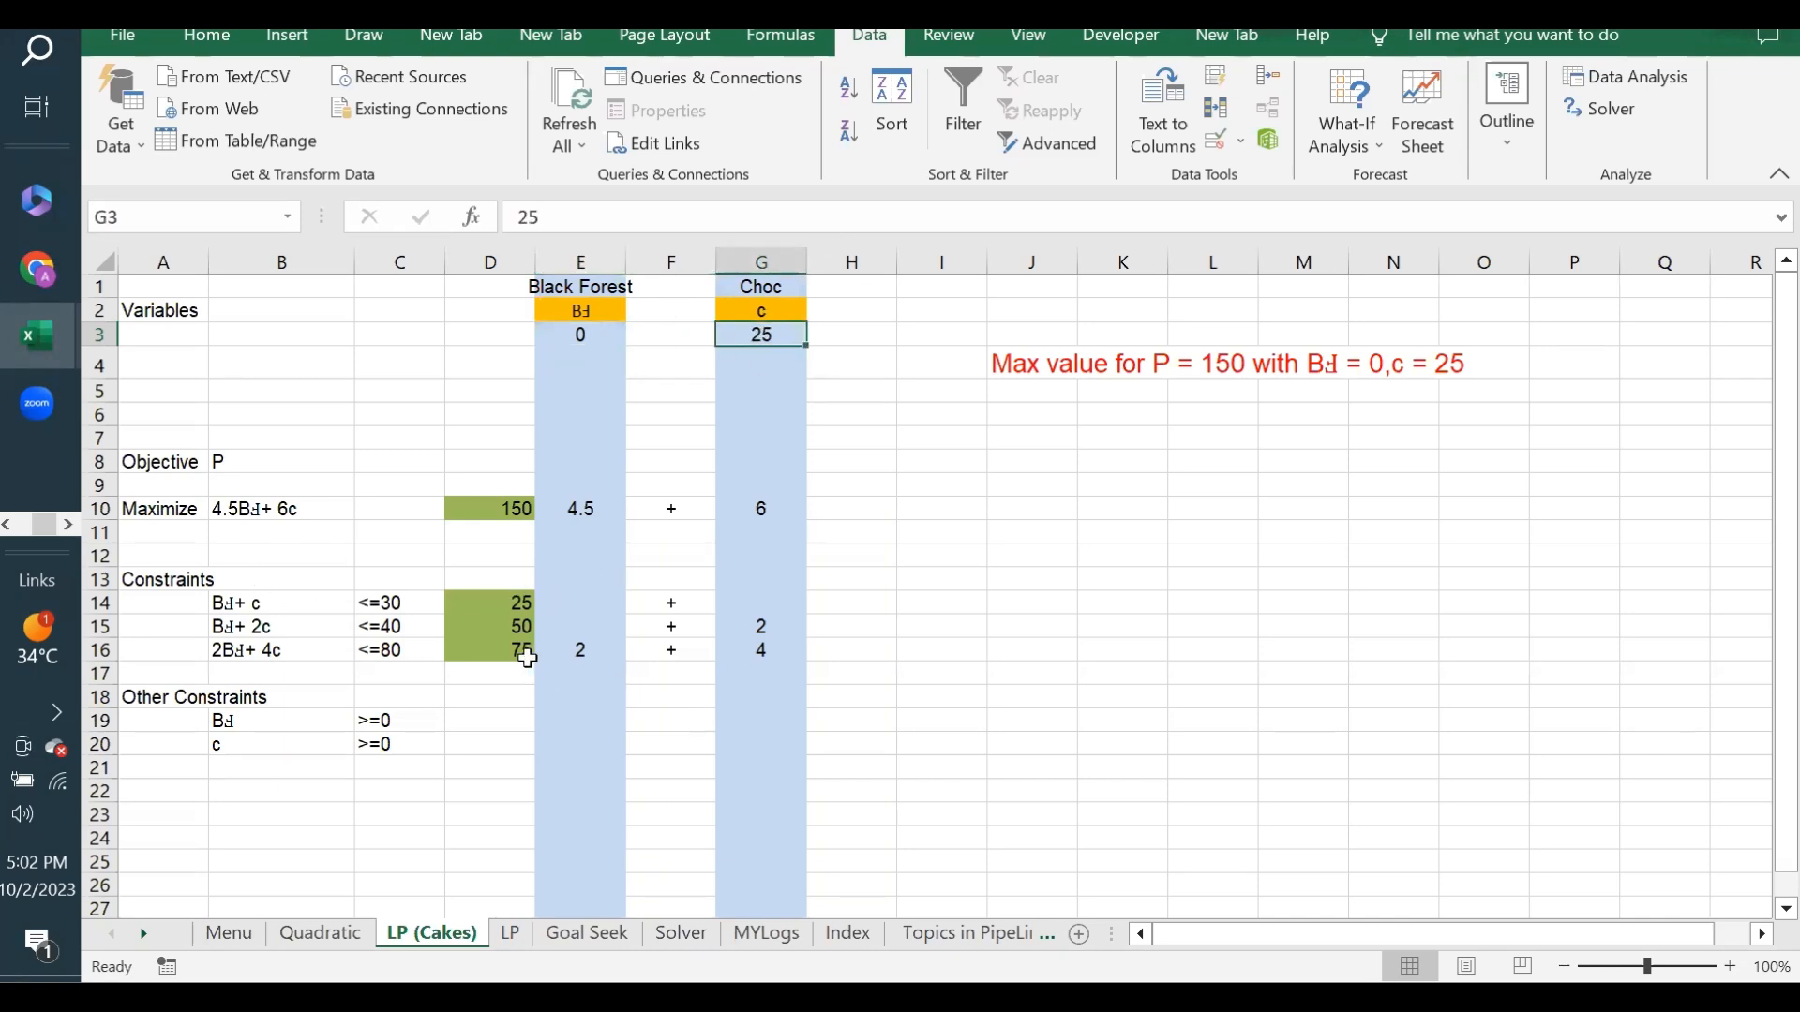
# - Recheck the constraint totals in D14:D16 for the Goal Seek solution
pyautogui.click(506, 611)
pyautogui.moveTo(506, 611); pyautogui.dragTo(503, 649)
pyautogui.click(1048, 443)
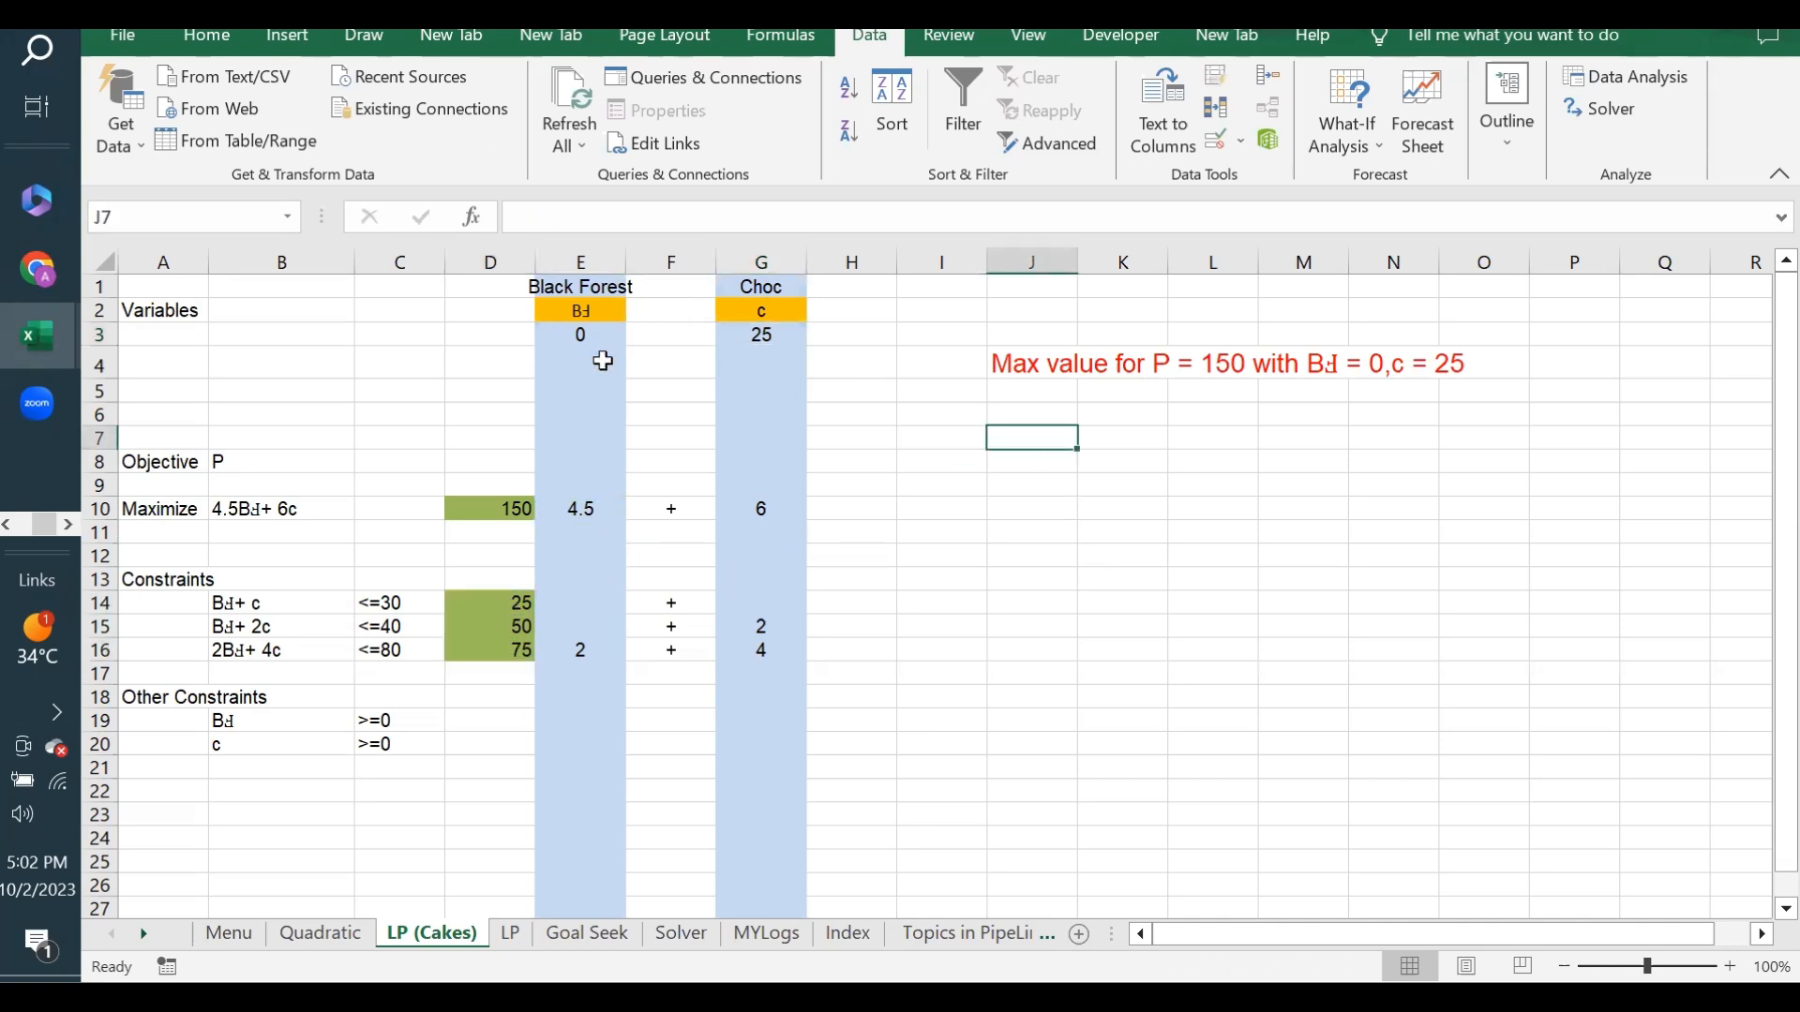
pyautogui.moveTo(491, 605); pyautogui.dragTo(492, 648)
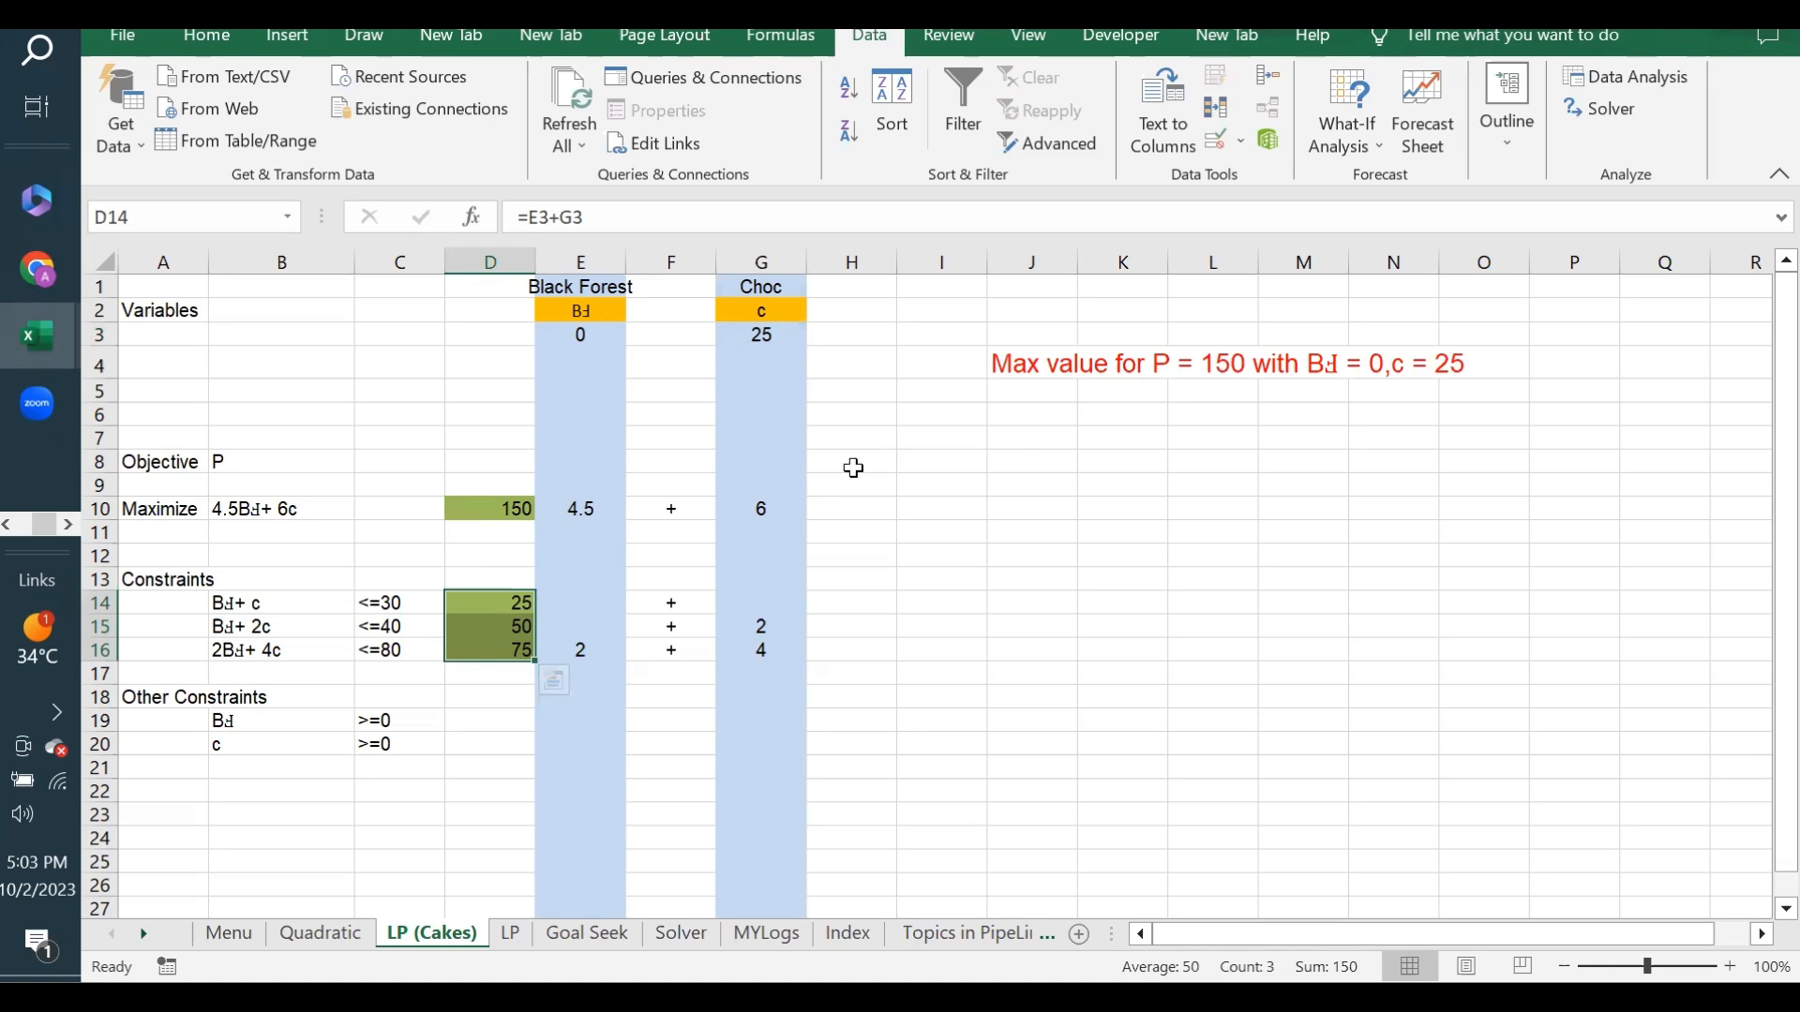
pyautogui.moveTo(494, 605); pyautogui.dragTo(491, 650)
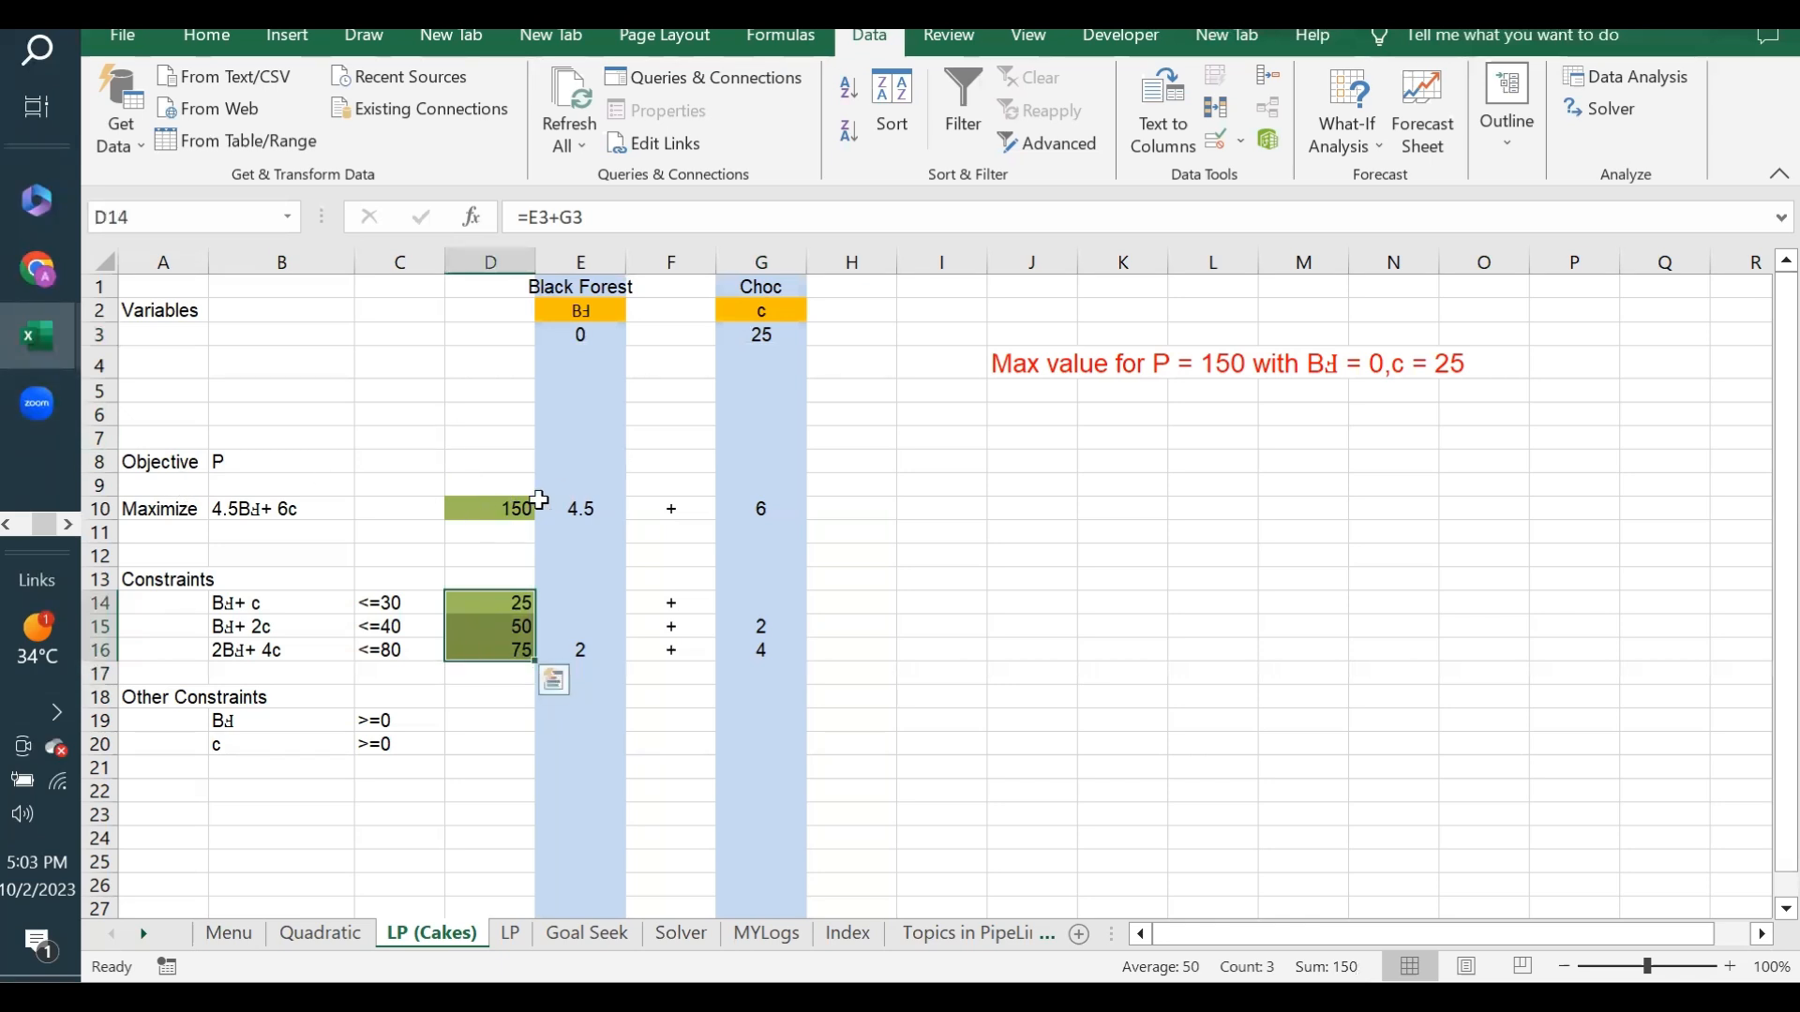
# - Review the objective in D10, the Black Forest and Choc quantities, and the result summary in J4
pyautogui.click(484, 503)
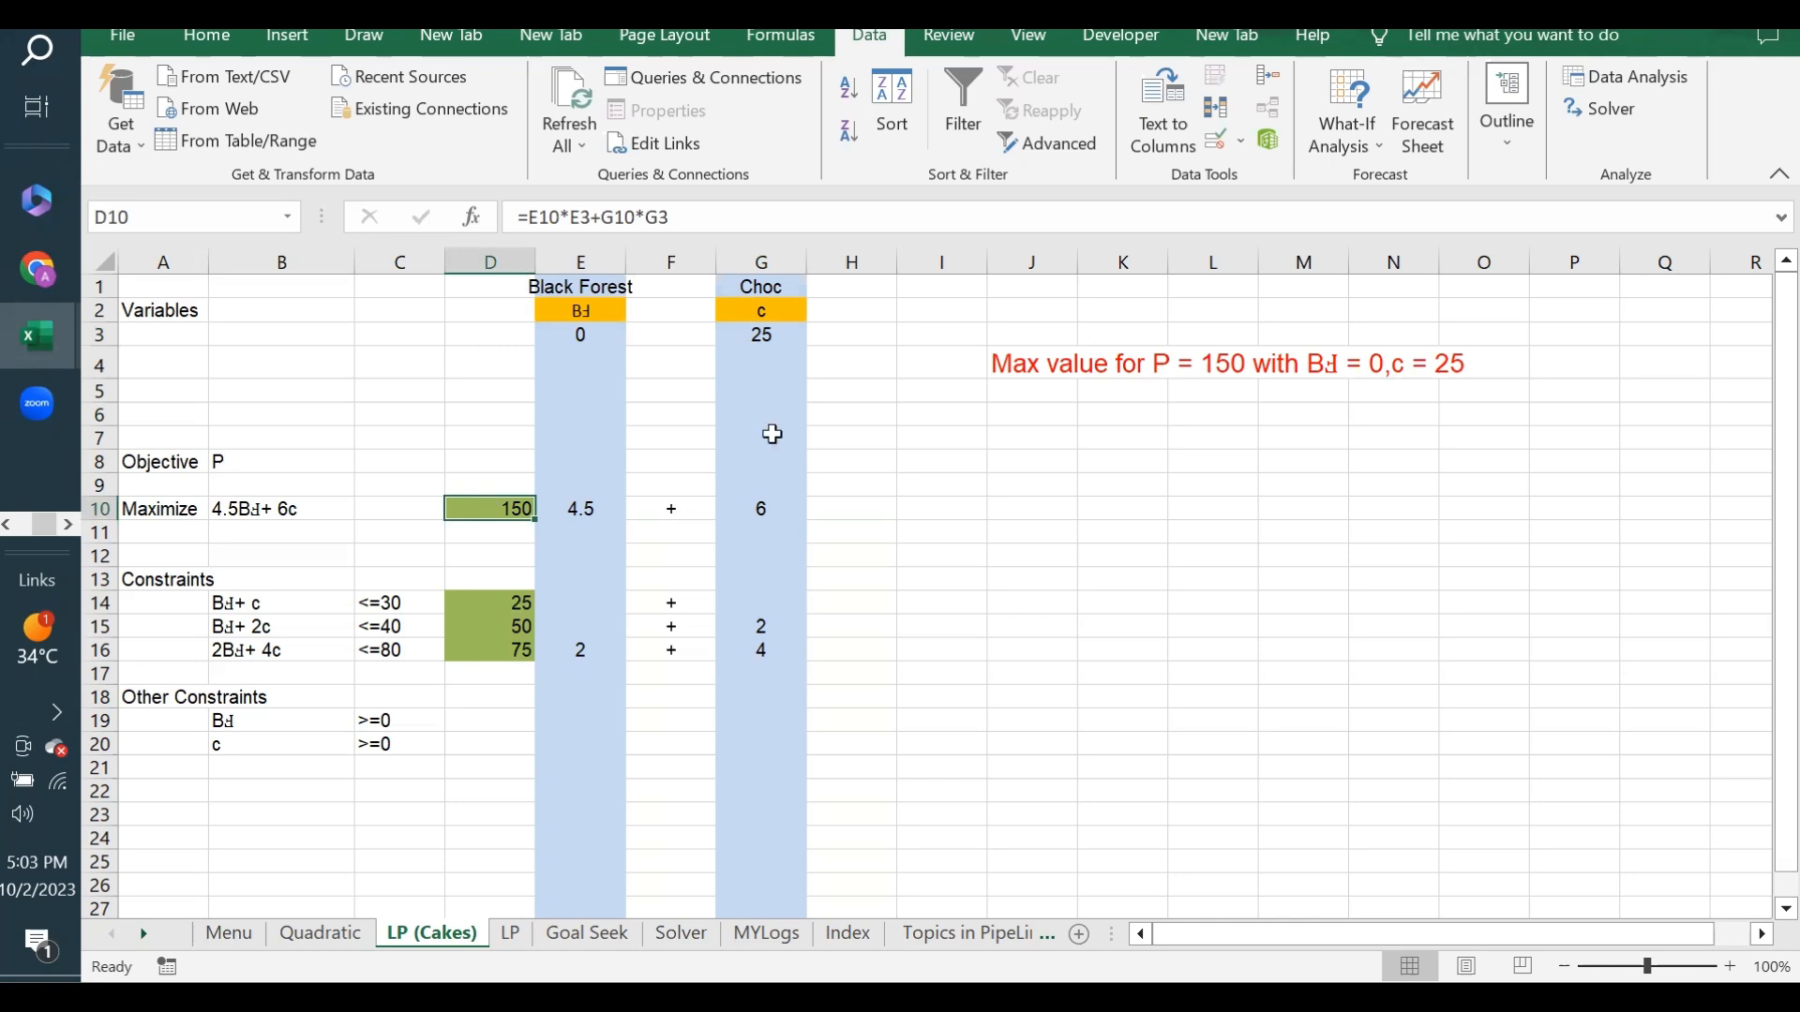
pyautogui.click(551, 337)
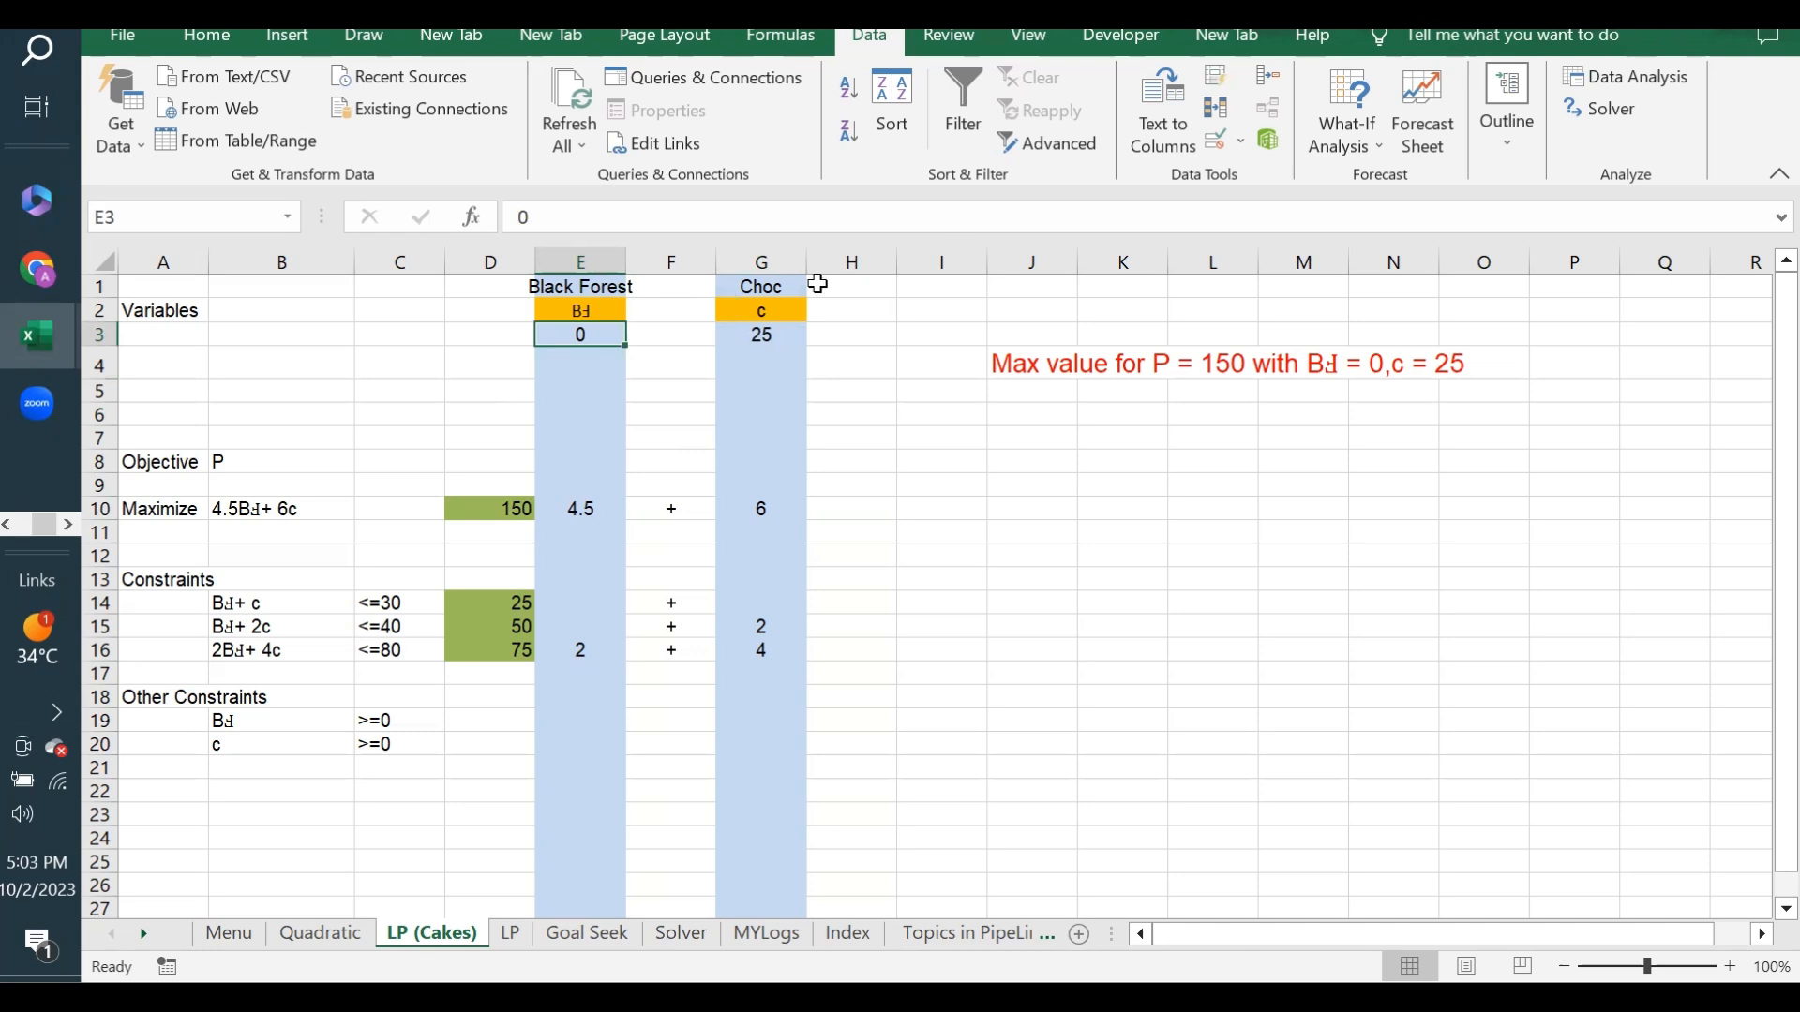
pyautogui.click(491, 505)
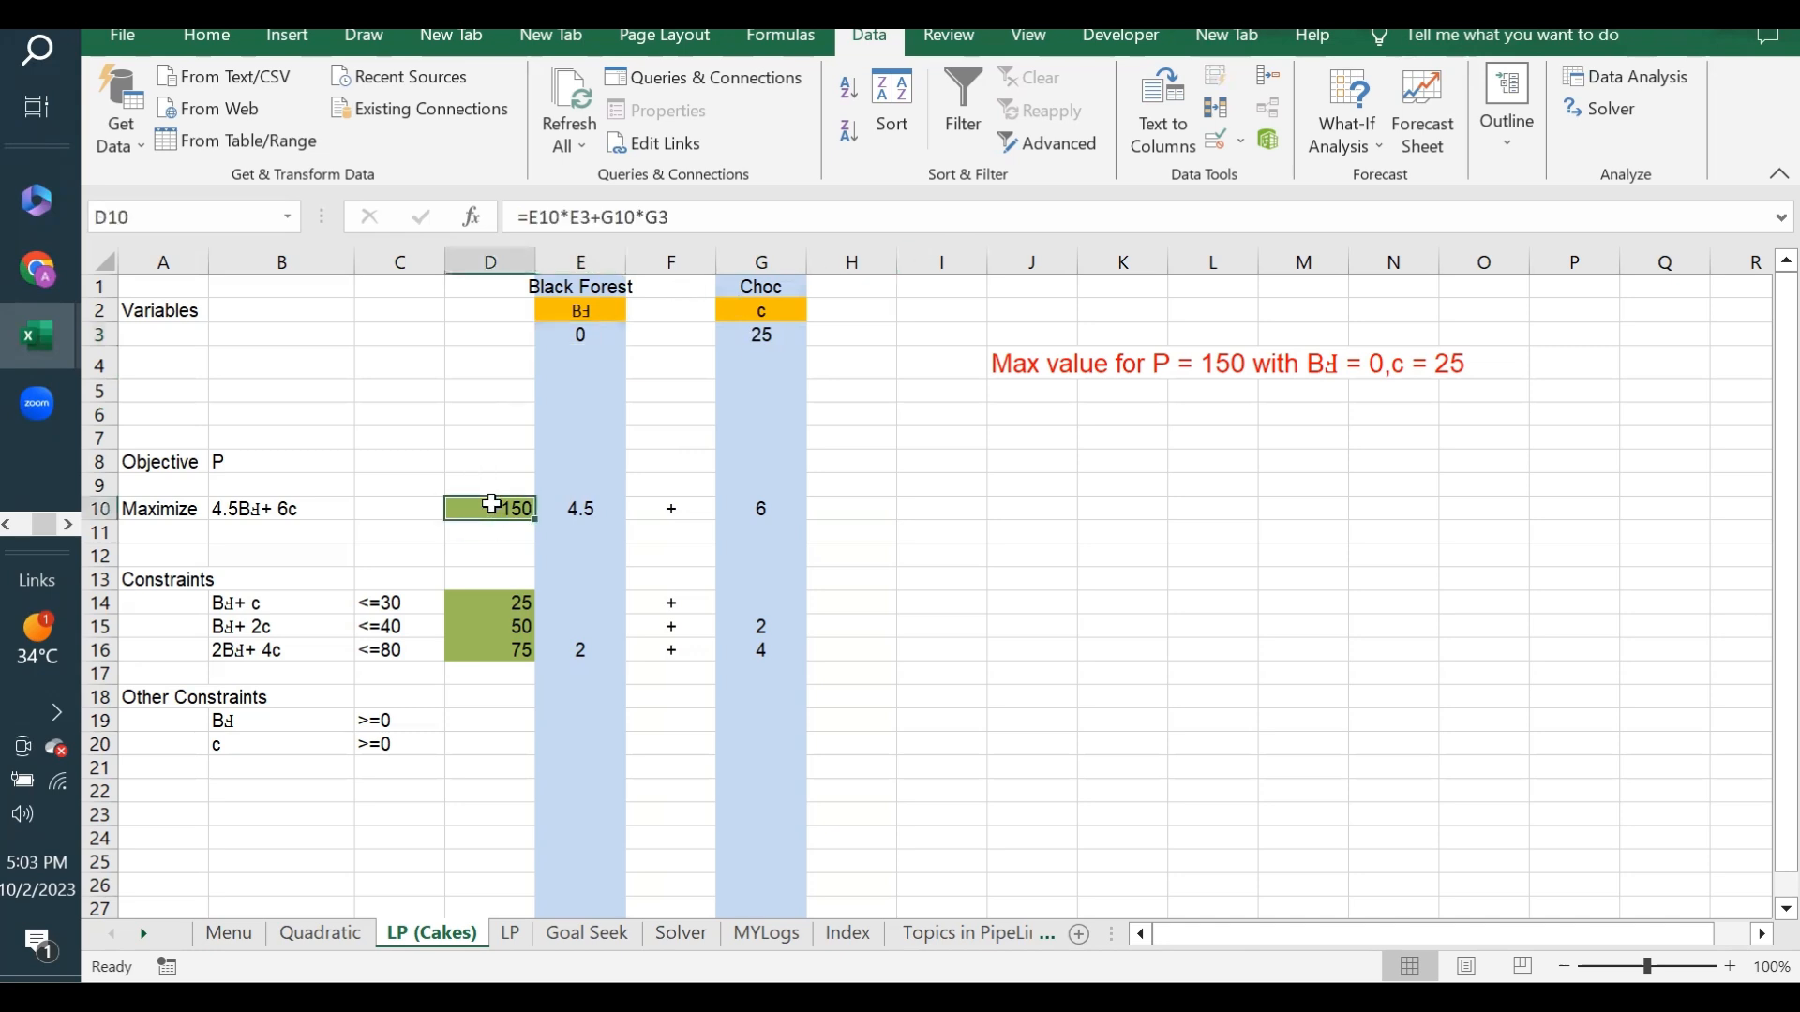
pyautogui.click(785, 334)
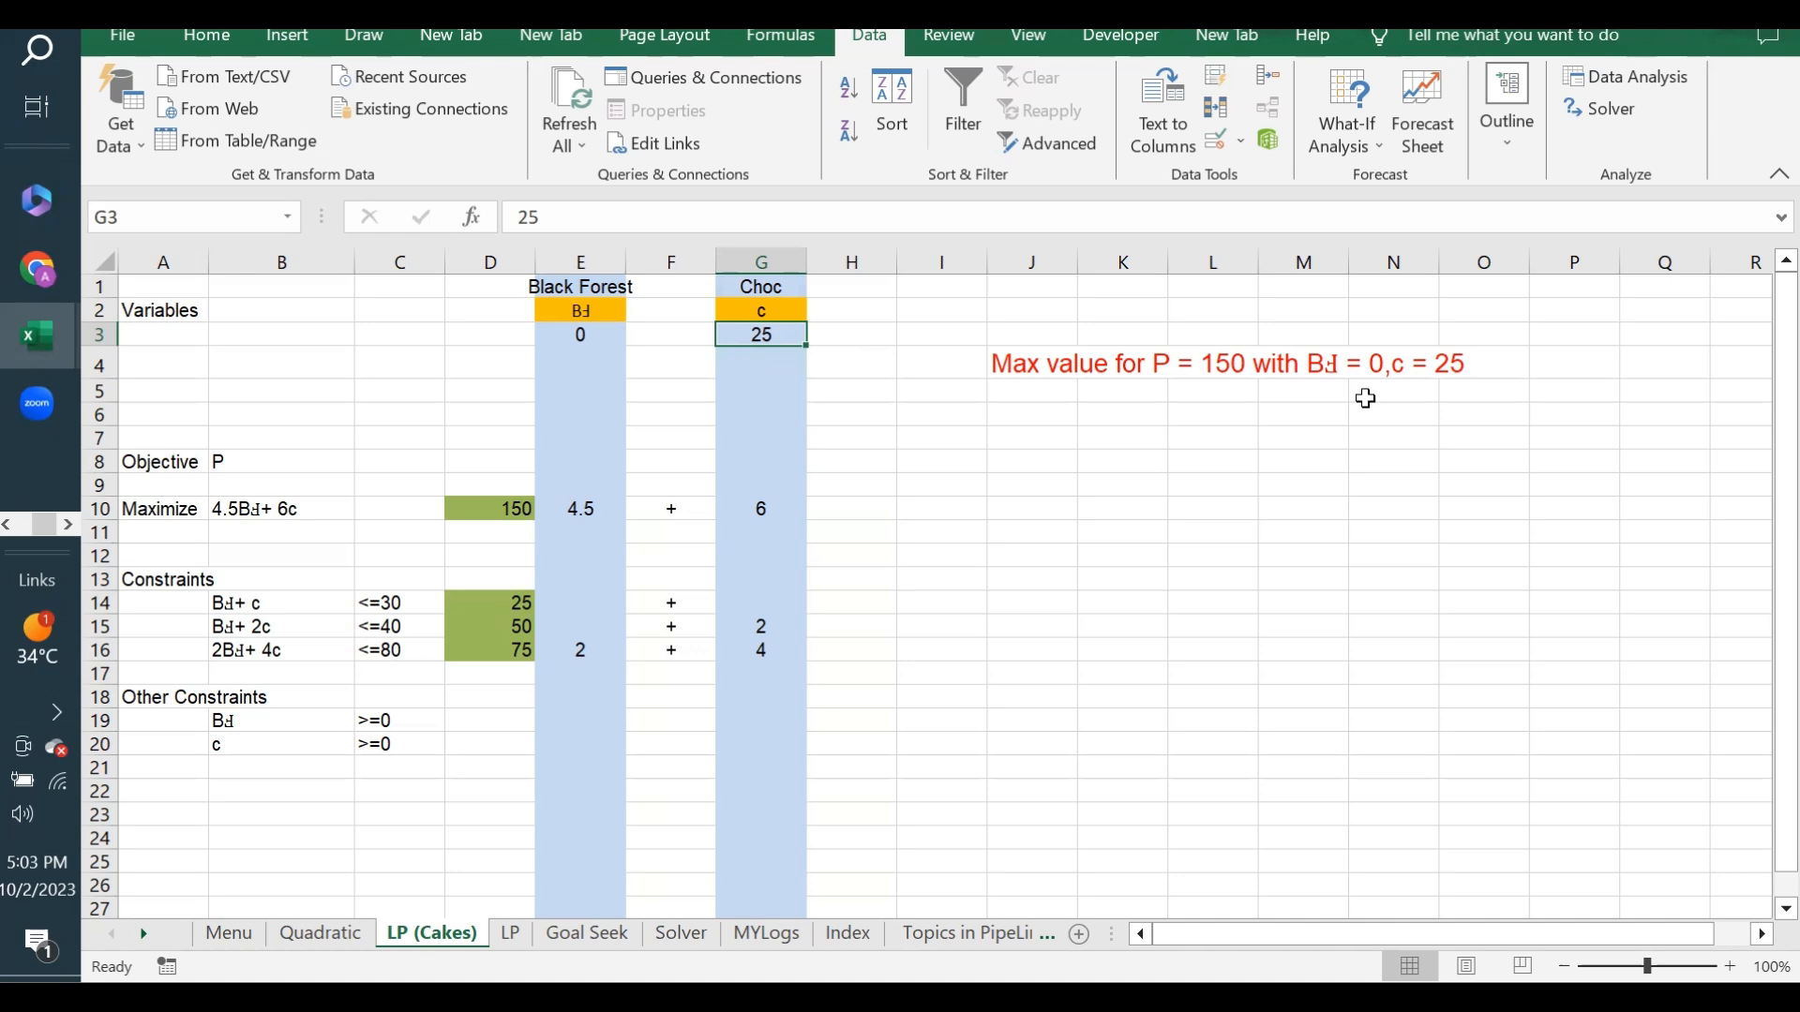
pyautogui.click(1000, 508)
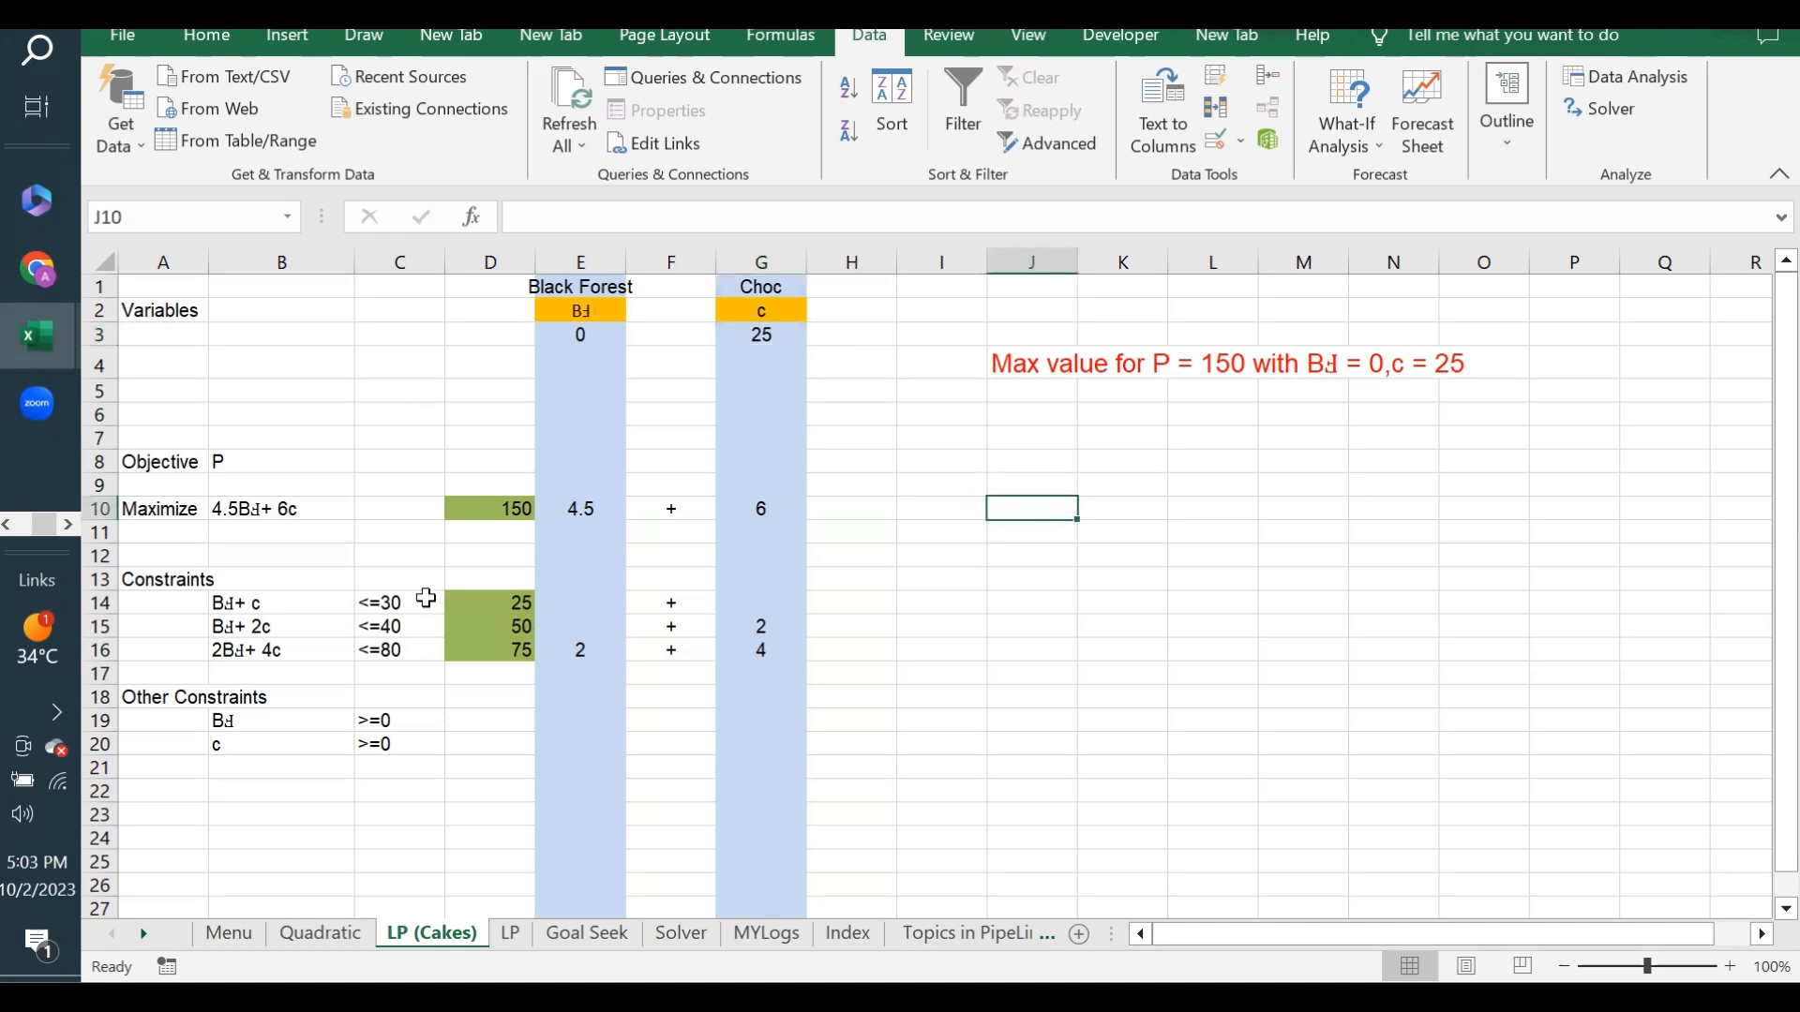
pyautogui.moveTo(1025, 503); pyautogui.dragTo(1366, 510)
pyautogui.click(1030, 510)
pyautogui.click(1062, 442)
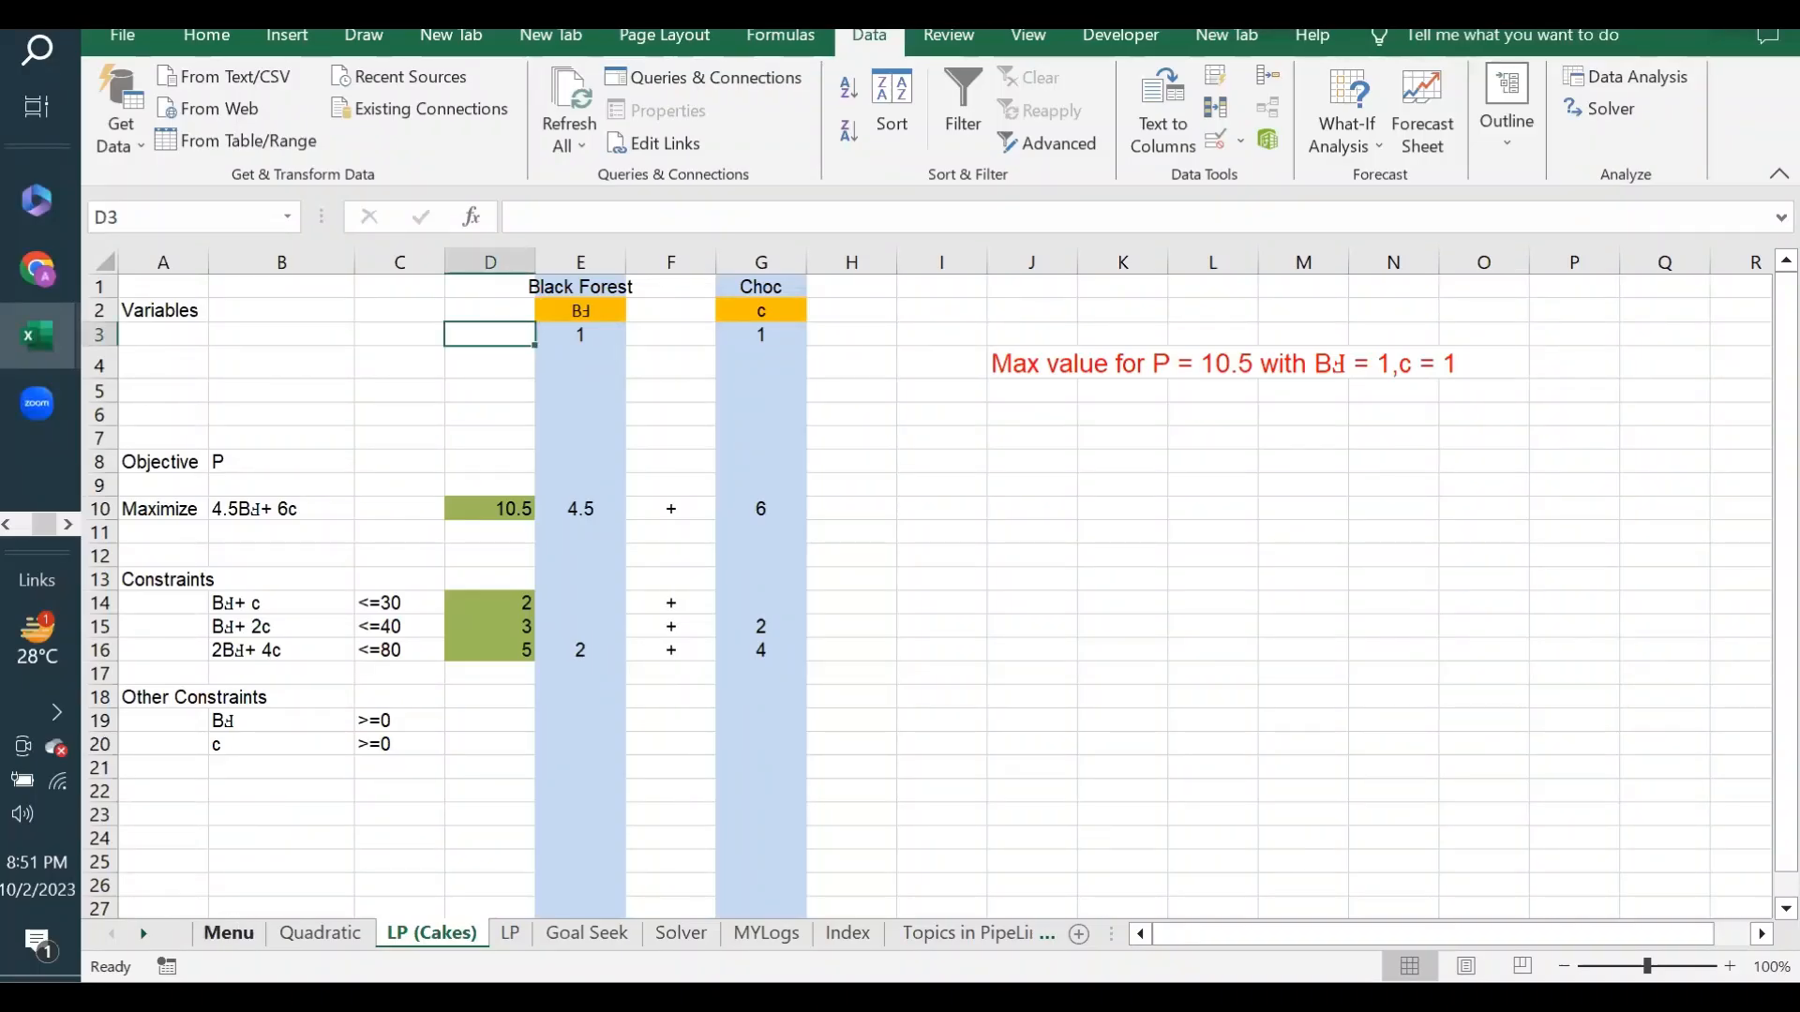
# - Reopen the LP (Cakes) sheet through its link on the Menu sheet and inspect the objective formula in D10
pyautogui.click(228, 932)
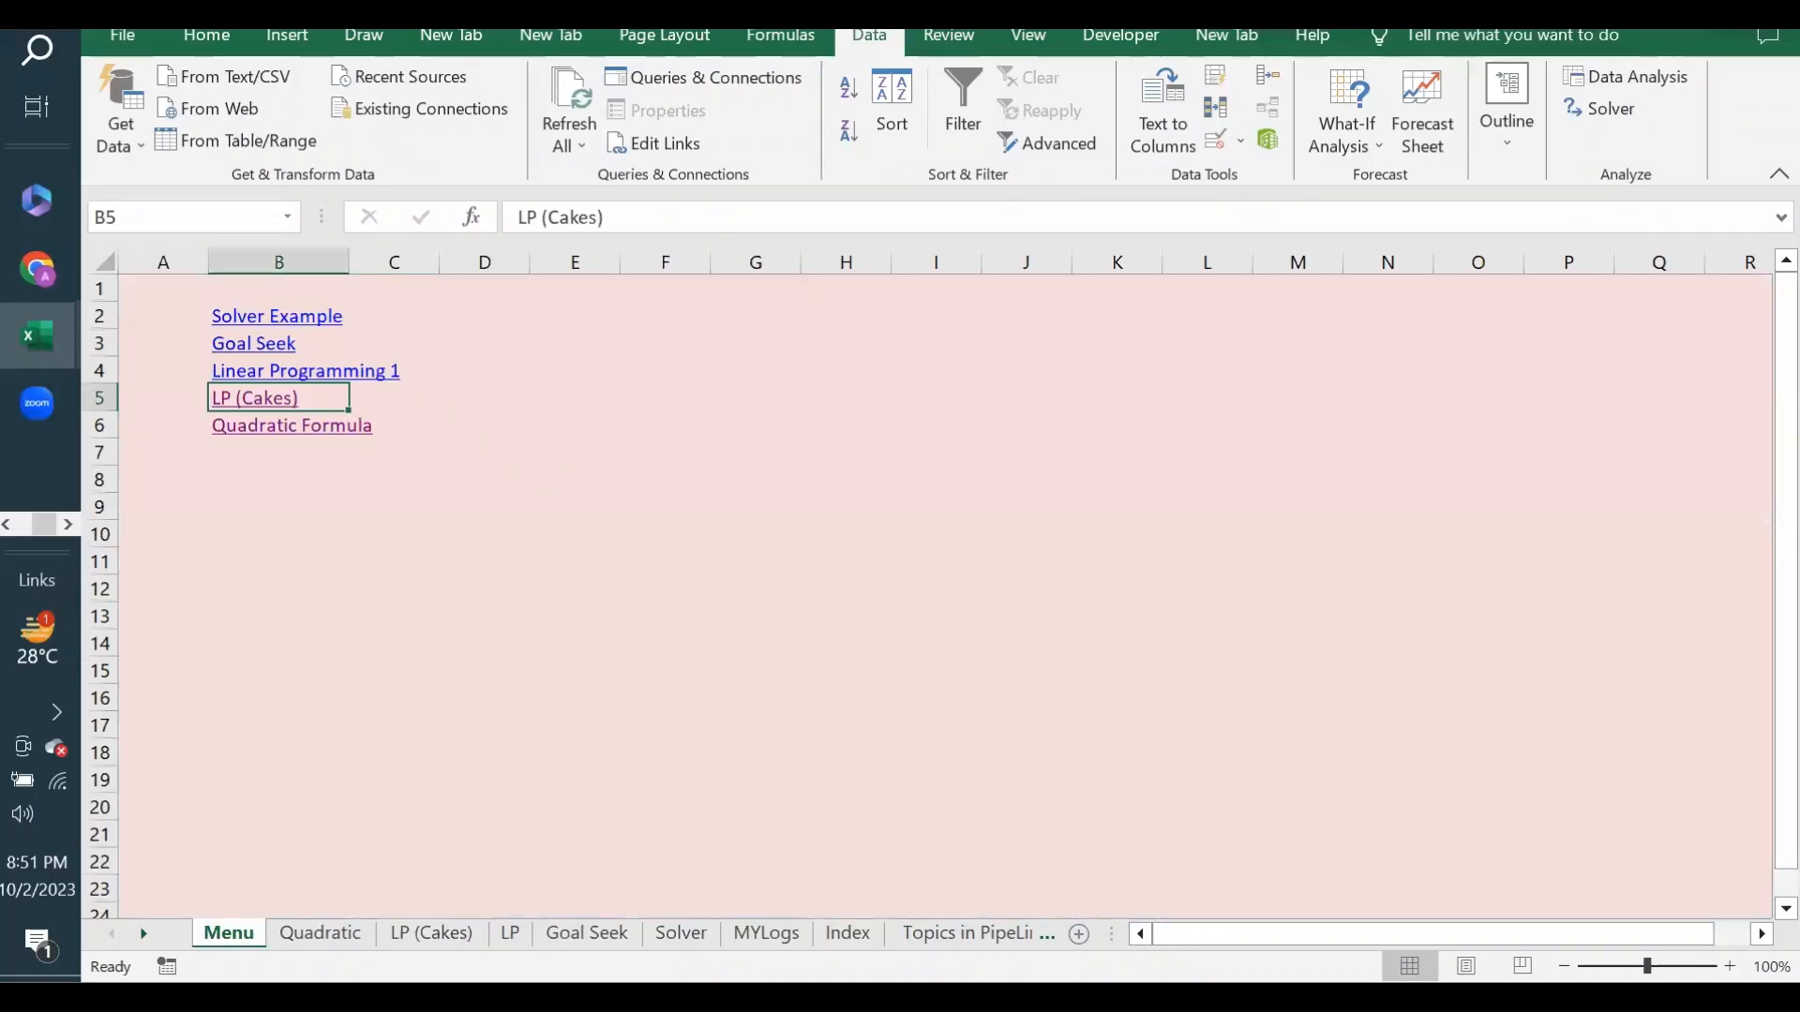
pyautogui.click(253, 409)
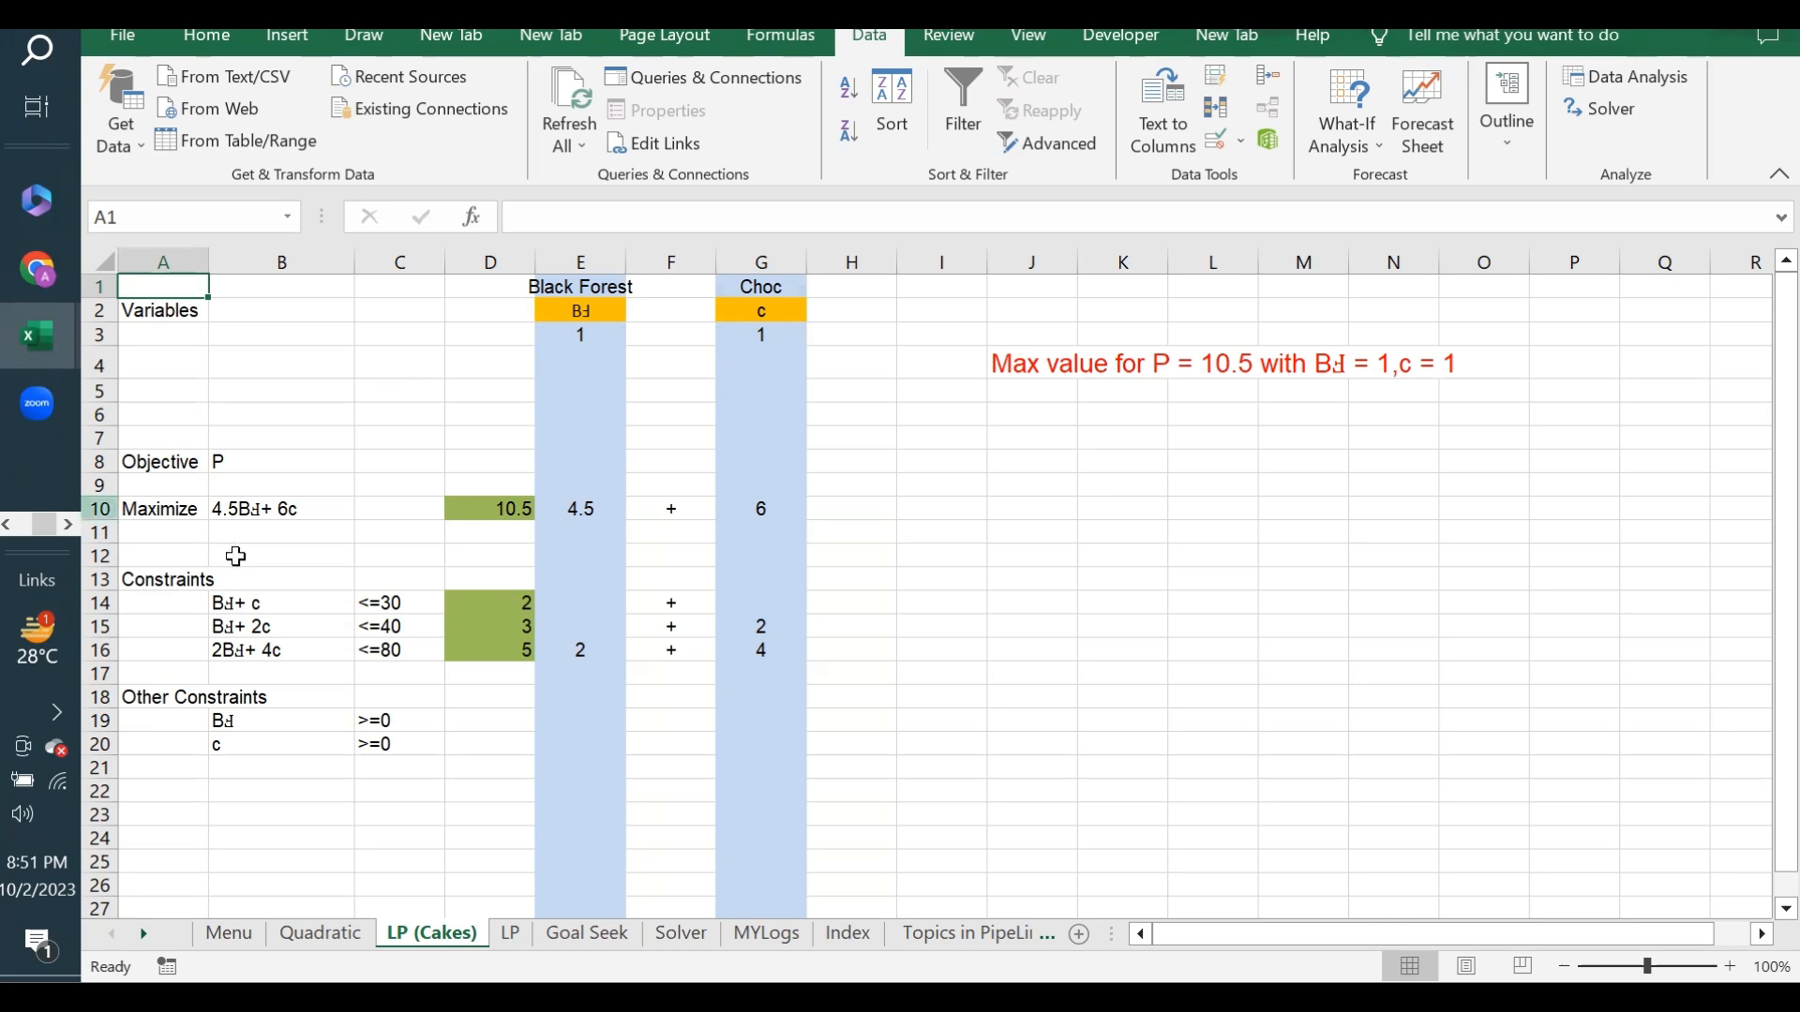
pyautogui.click(161, 508)
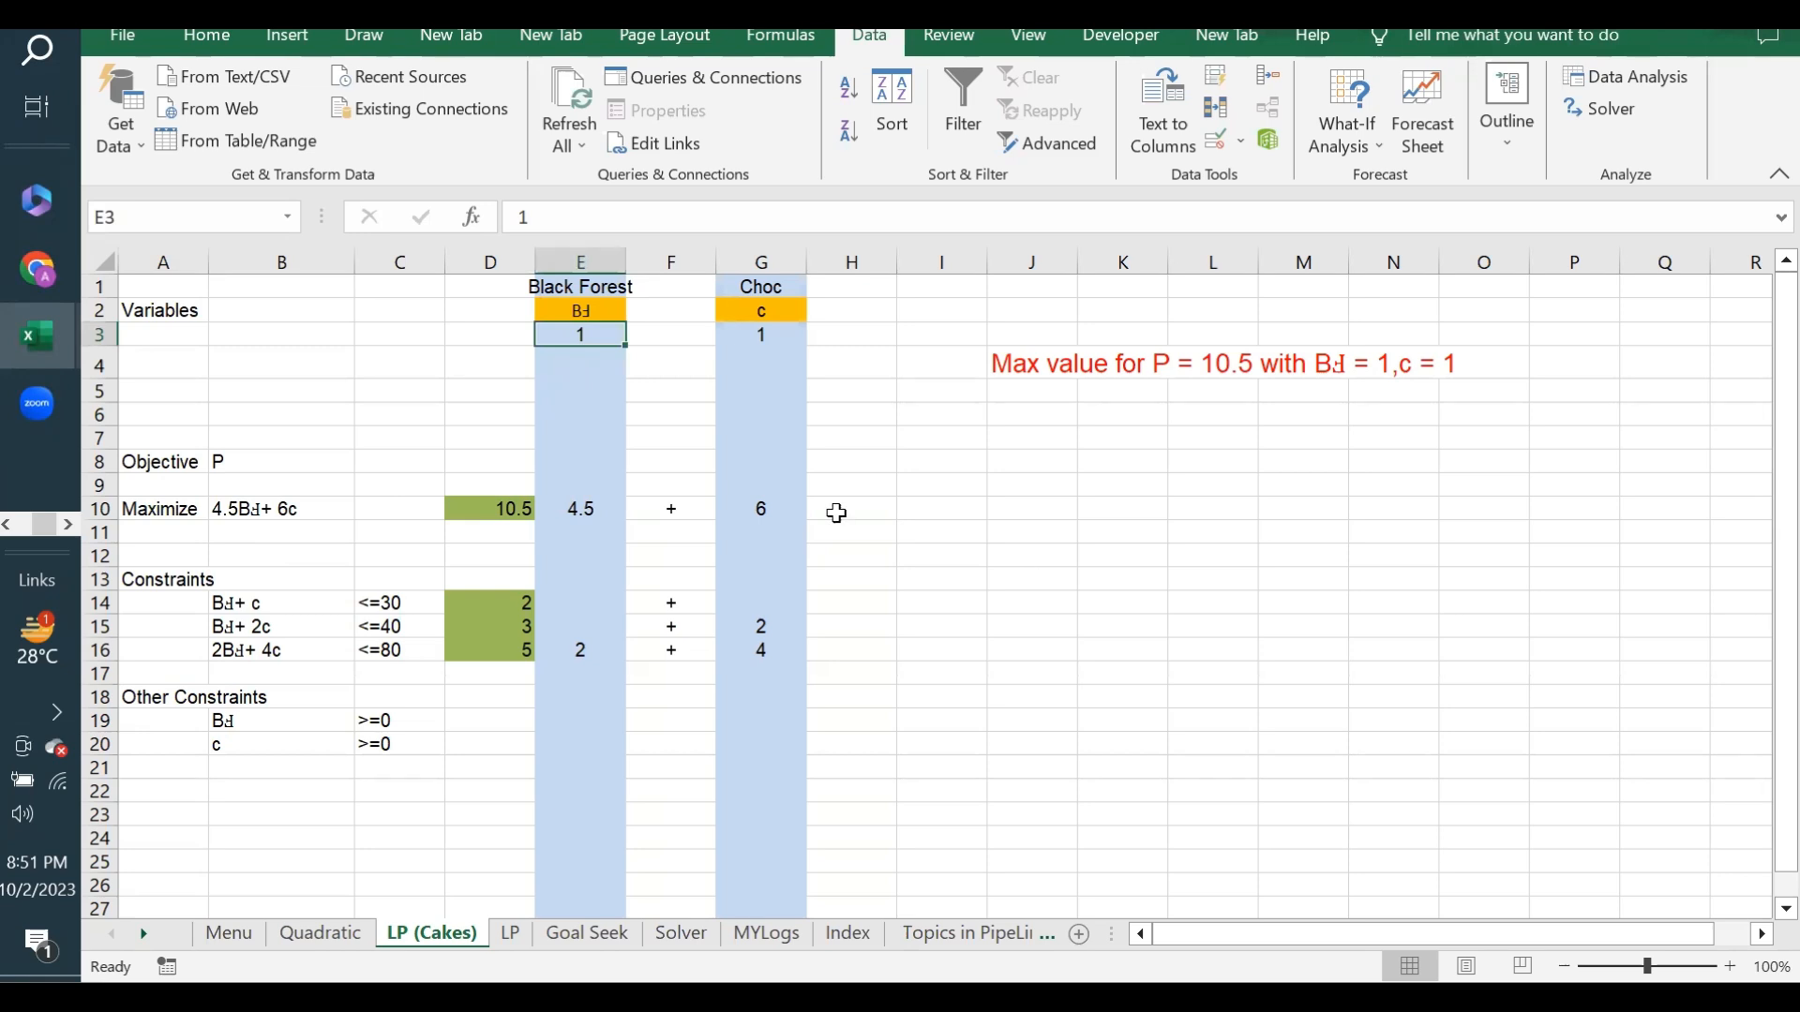
pyautogui.click(498, 510)
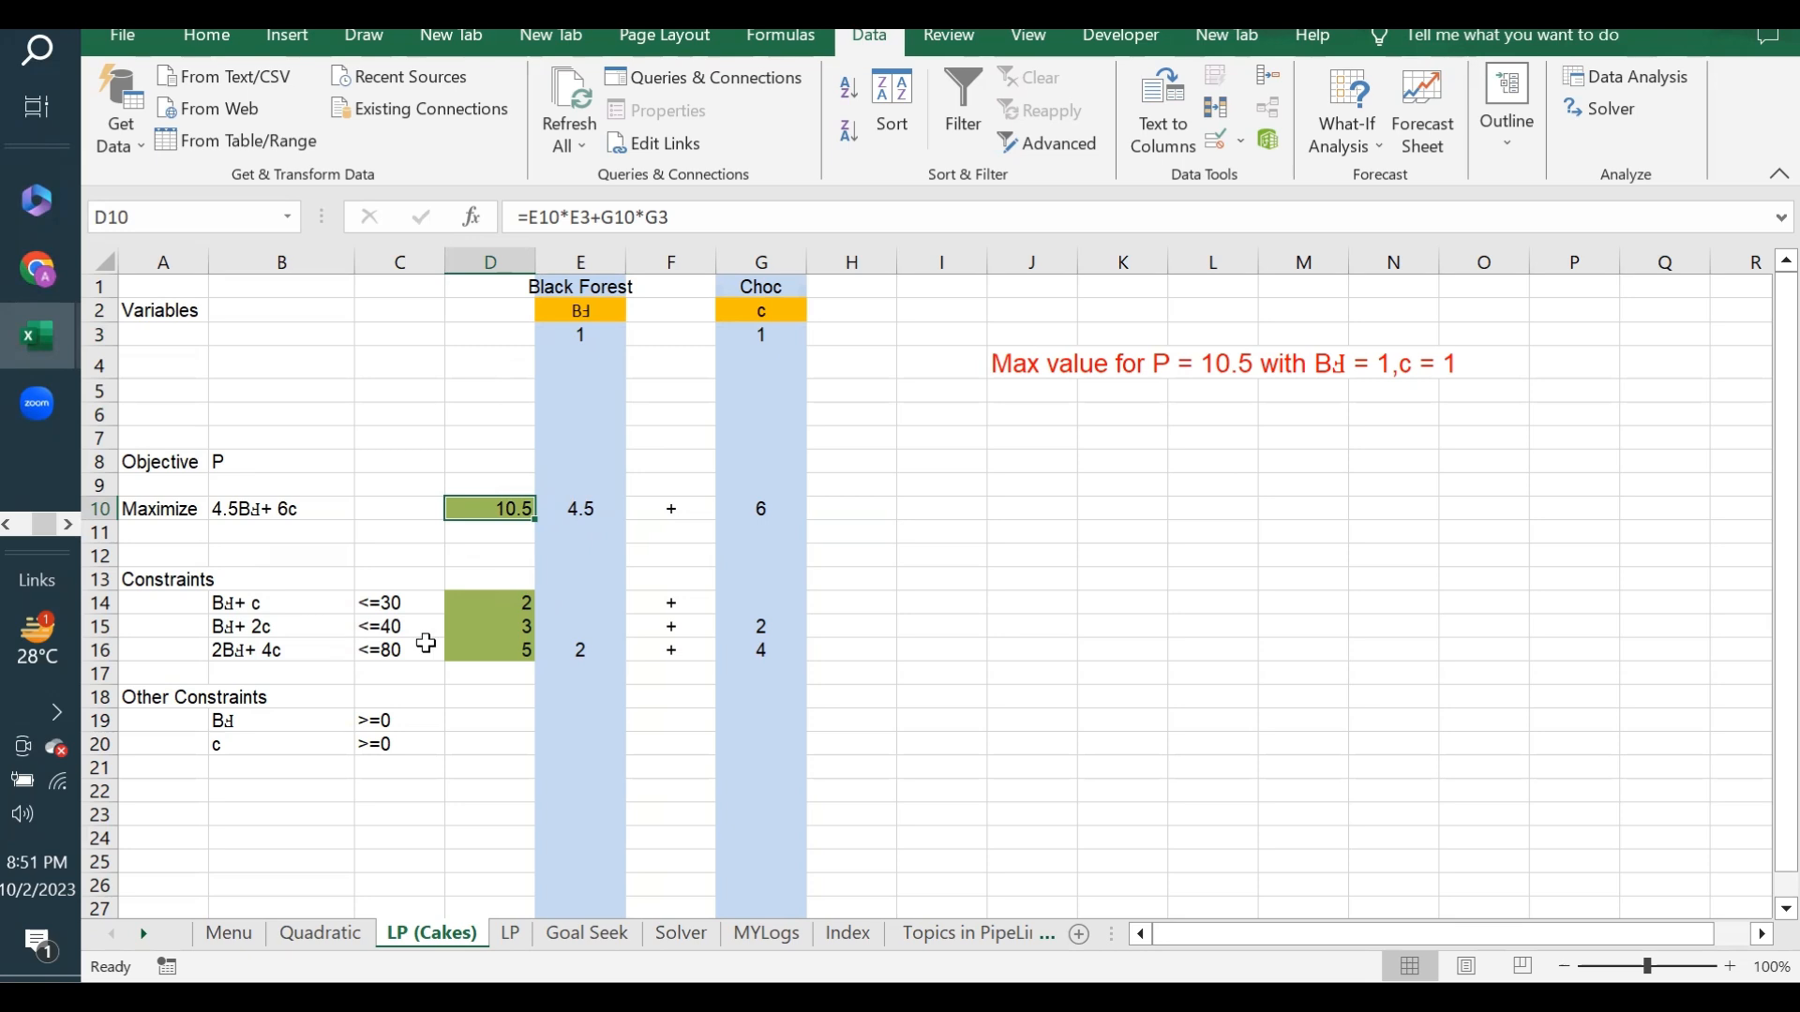
# - Inspect the constraint formulas in D14:D16 and the limits in C14 and C15
pyautogui.moveTo(253, 600); pyautogui.dragTo(234, 639)
pyautogui.moveTo(503, 603); pyautogui.dragTo(495, 645)
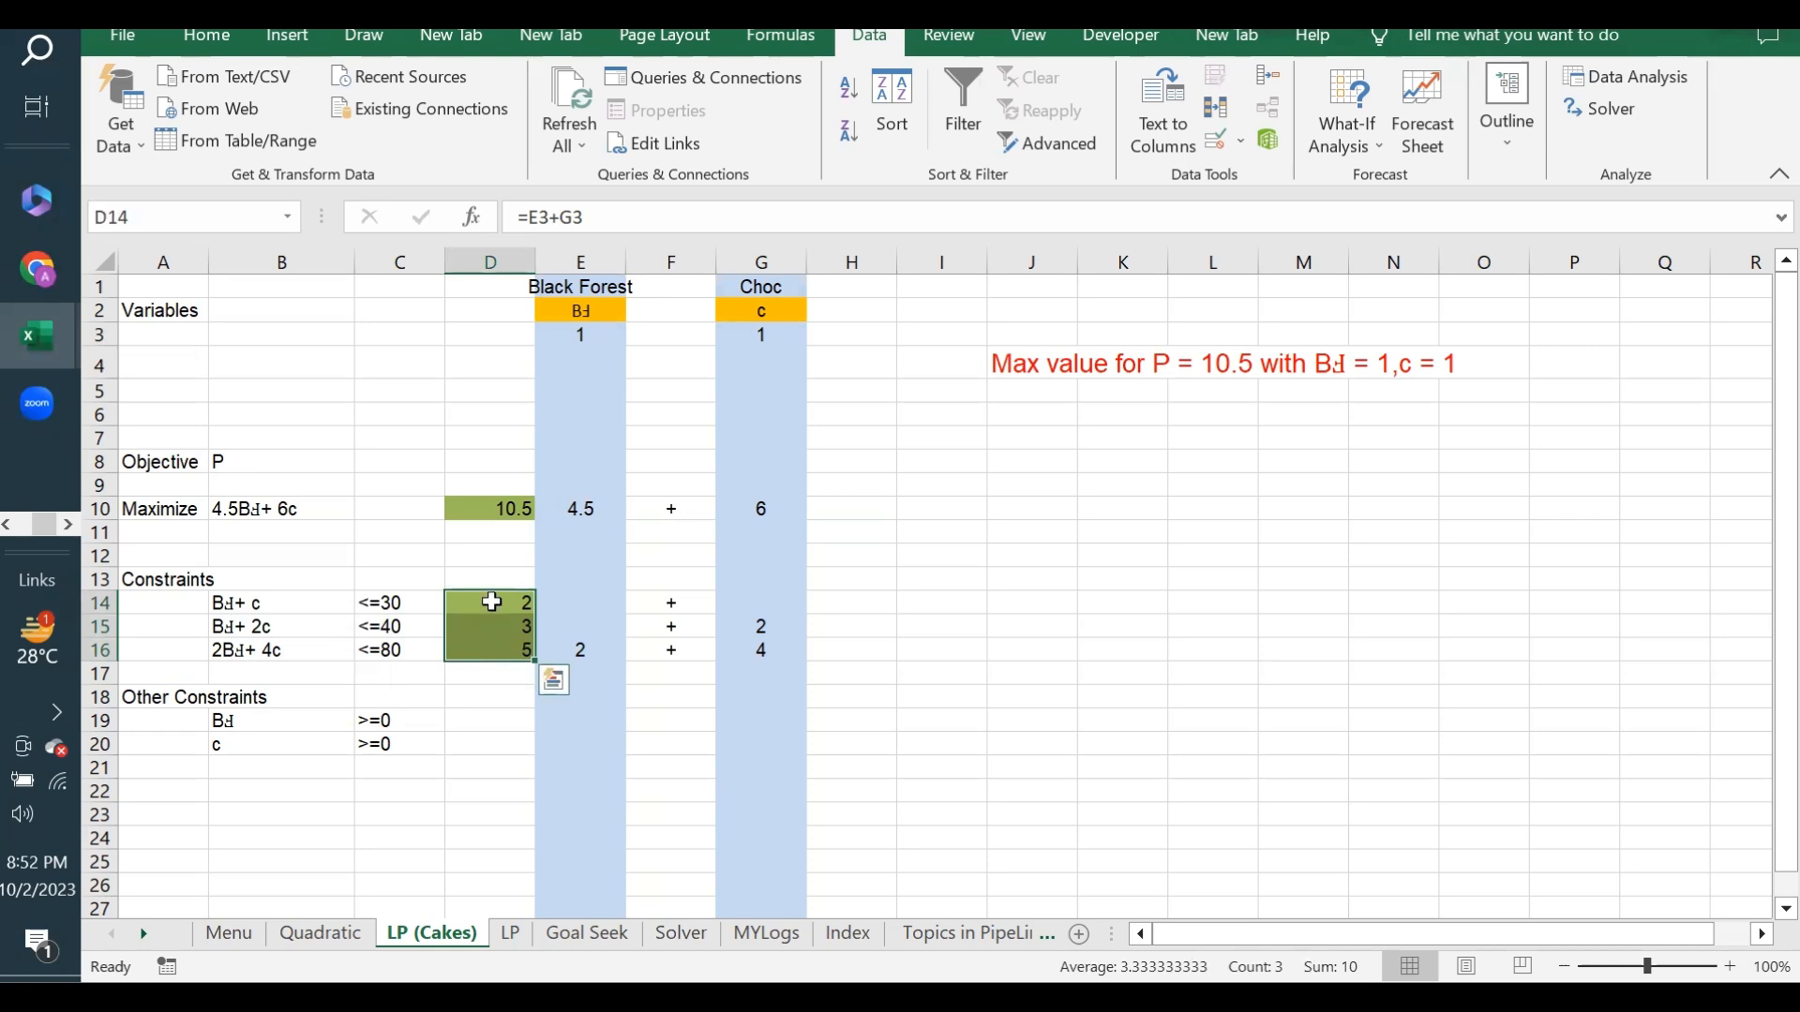
pyautogui.click(491, 602)
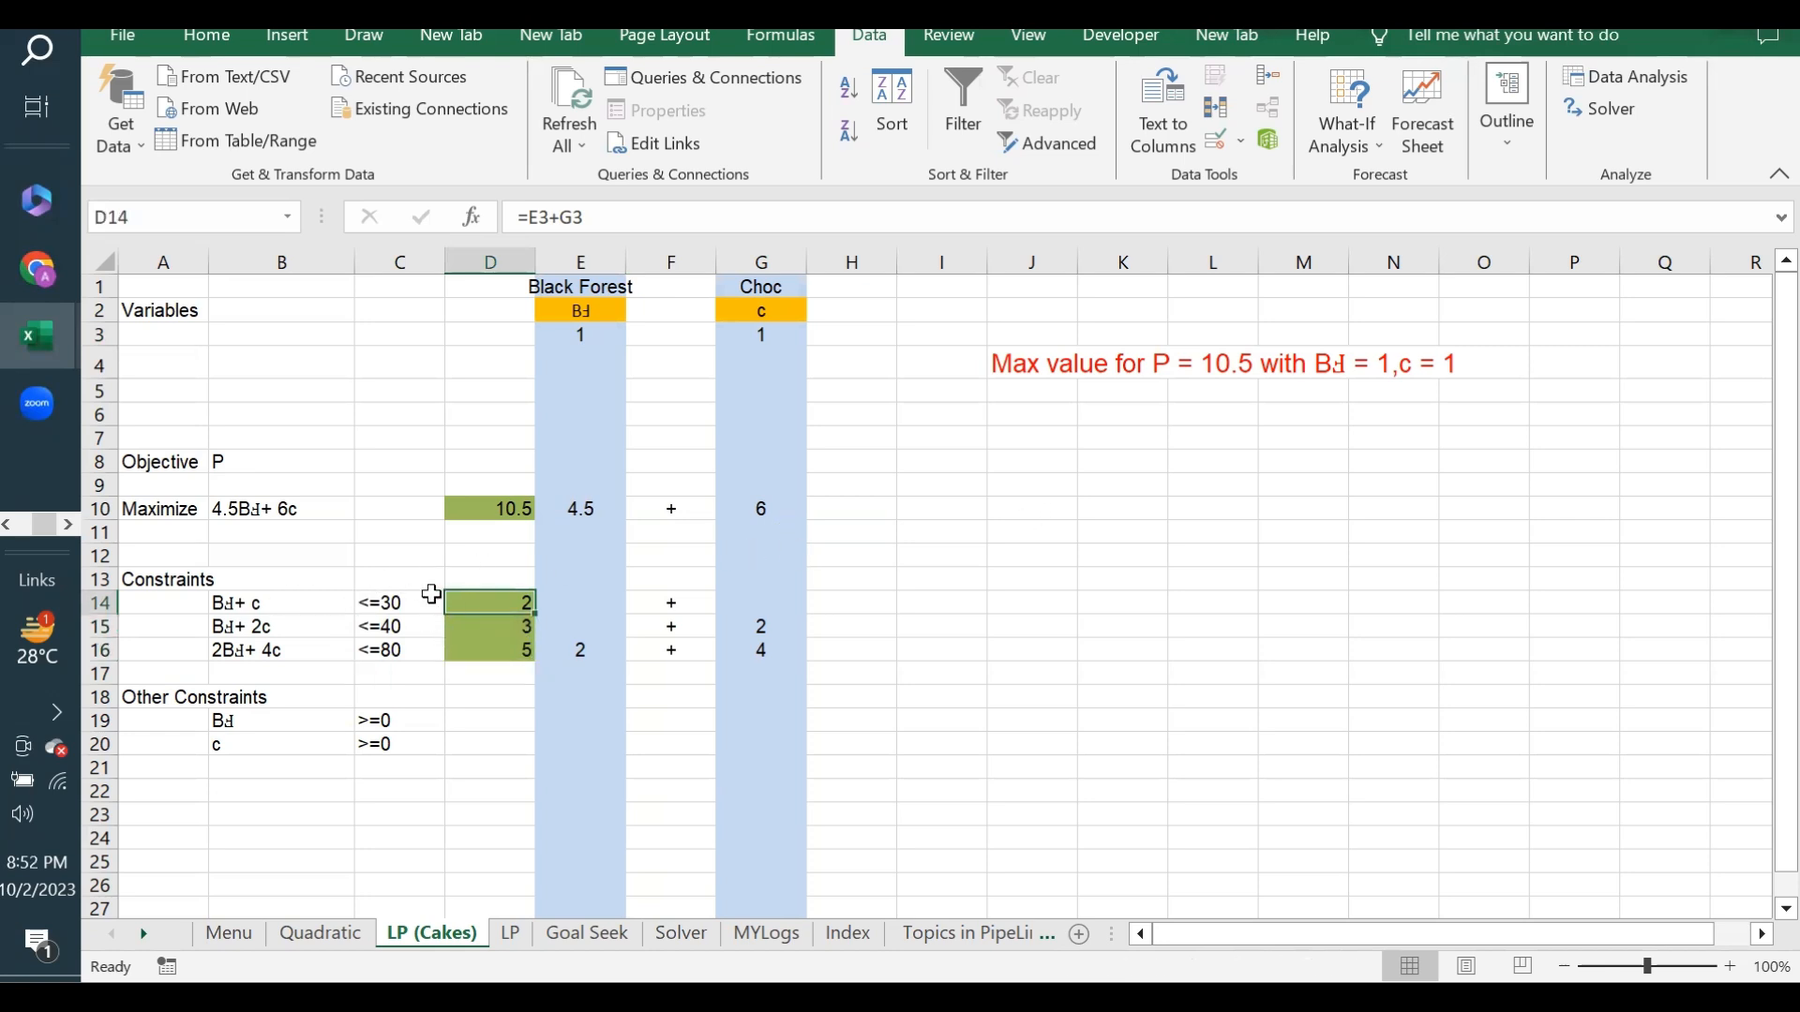
pyautogui.click(376, 605)
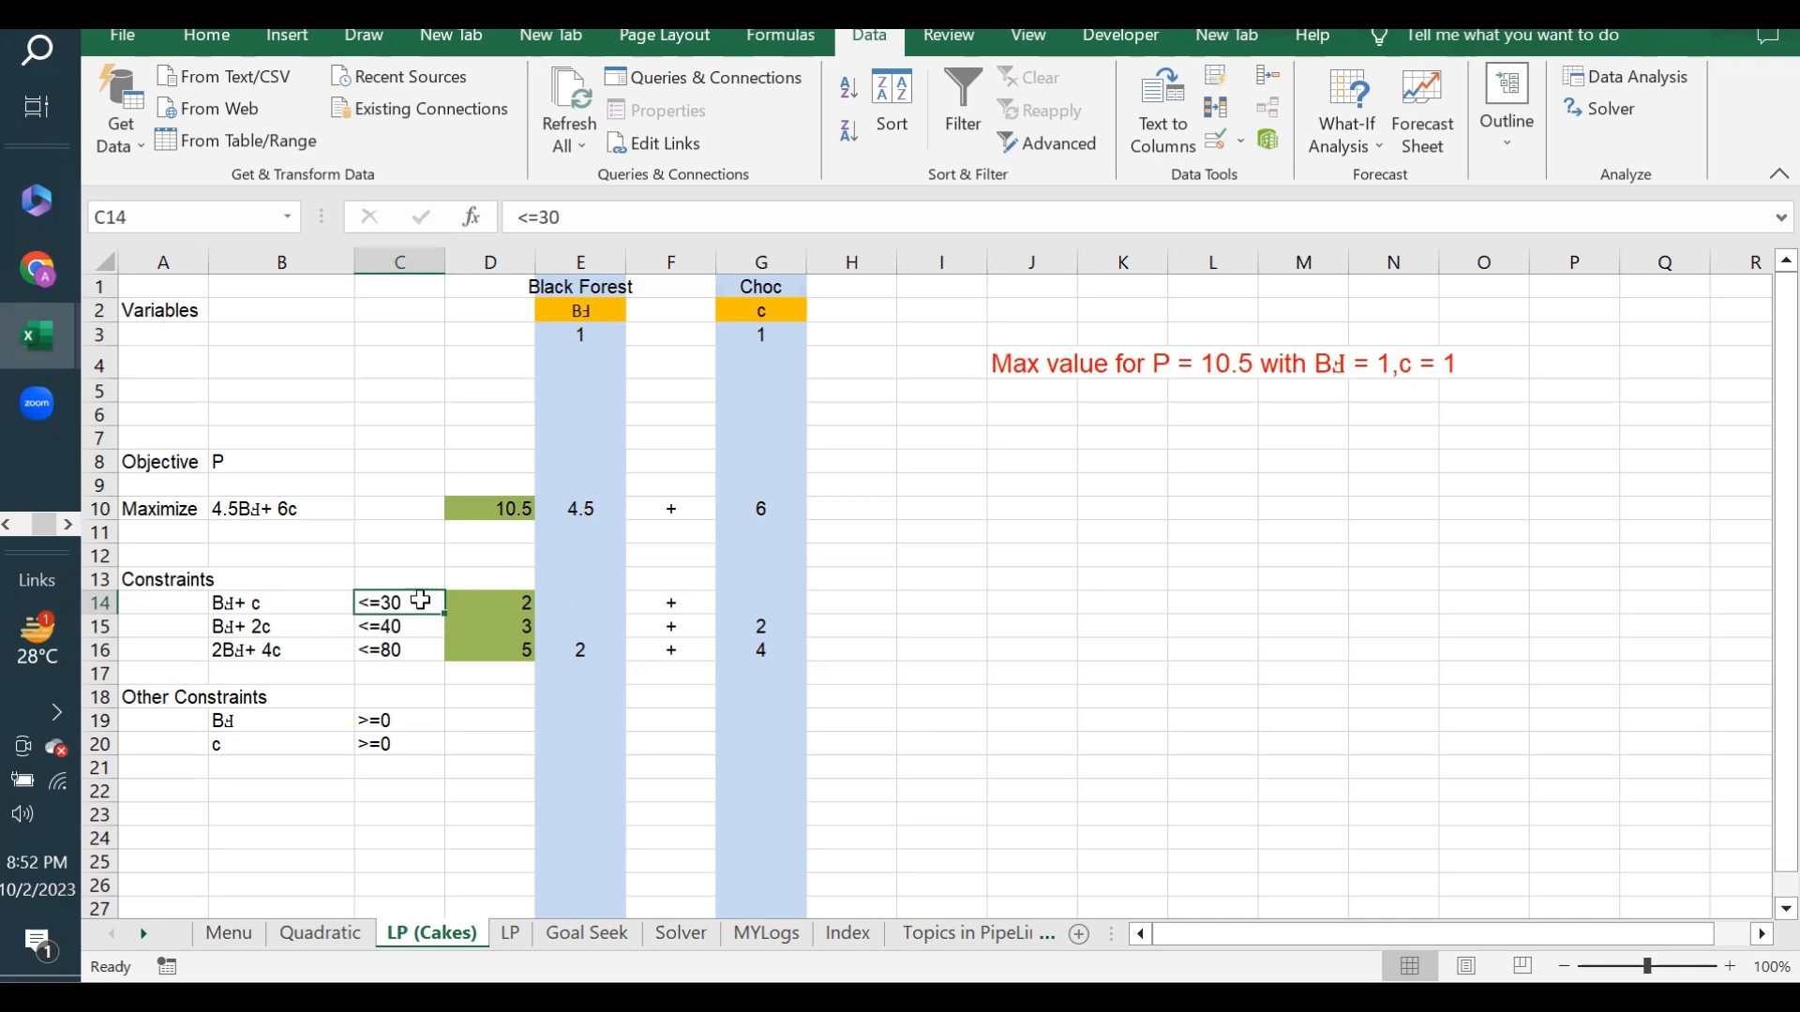
pyautogui.click(389, 624)
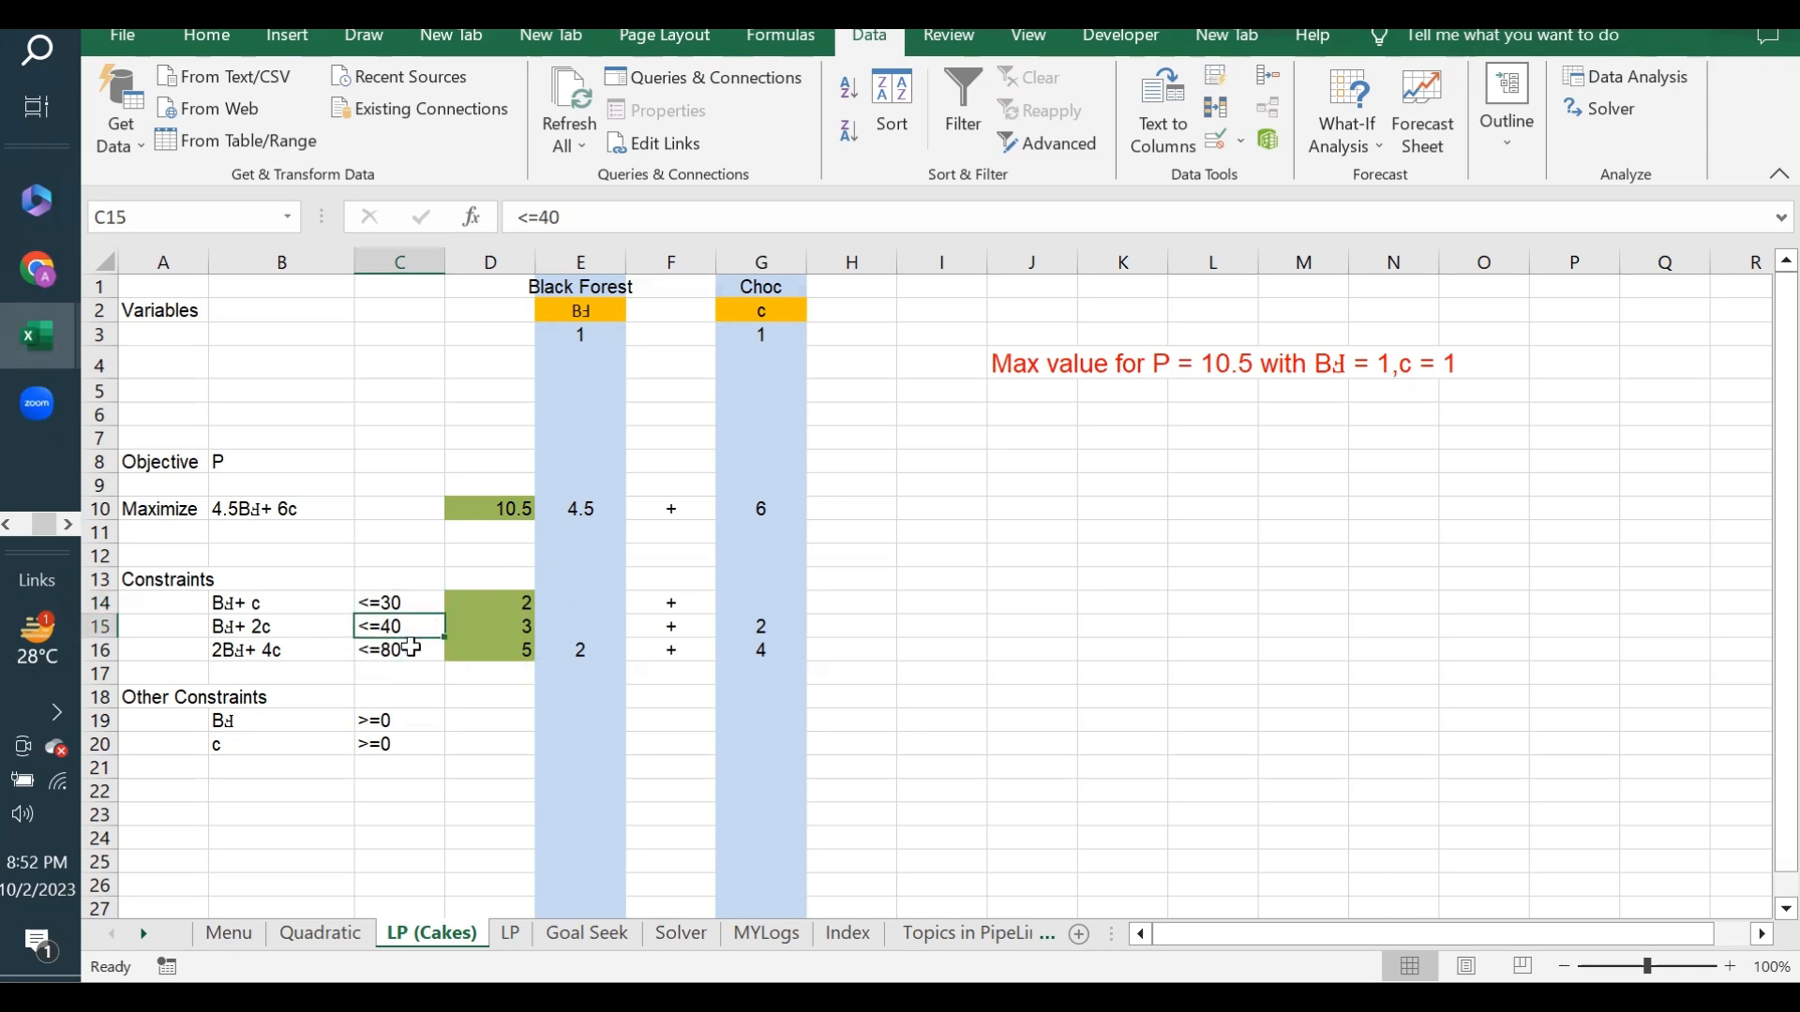
# - Examine the constraint expressions in B14:B16, including the text formula that builds the one in B14
pyautogui.moveTo(240, 602); pyautogui.dragTo(279, 651)
pyautogui.click(232, 603)
pyautogui.click(147, 596)
pyautogui.click(265, 602)
pyautogui.click(251, 598)
pyautogui.click(261, 626)
pyautogui.click(267, 652)
pyautogui.click(263, 603)
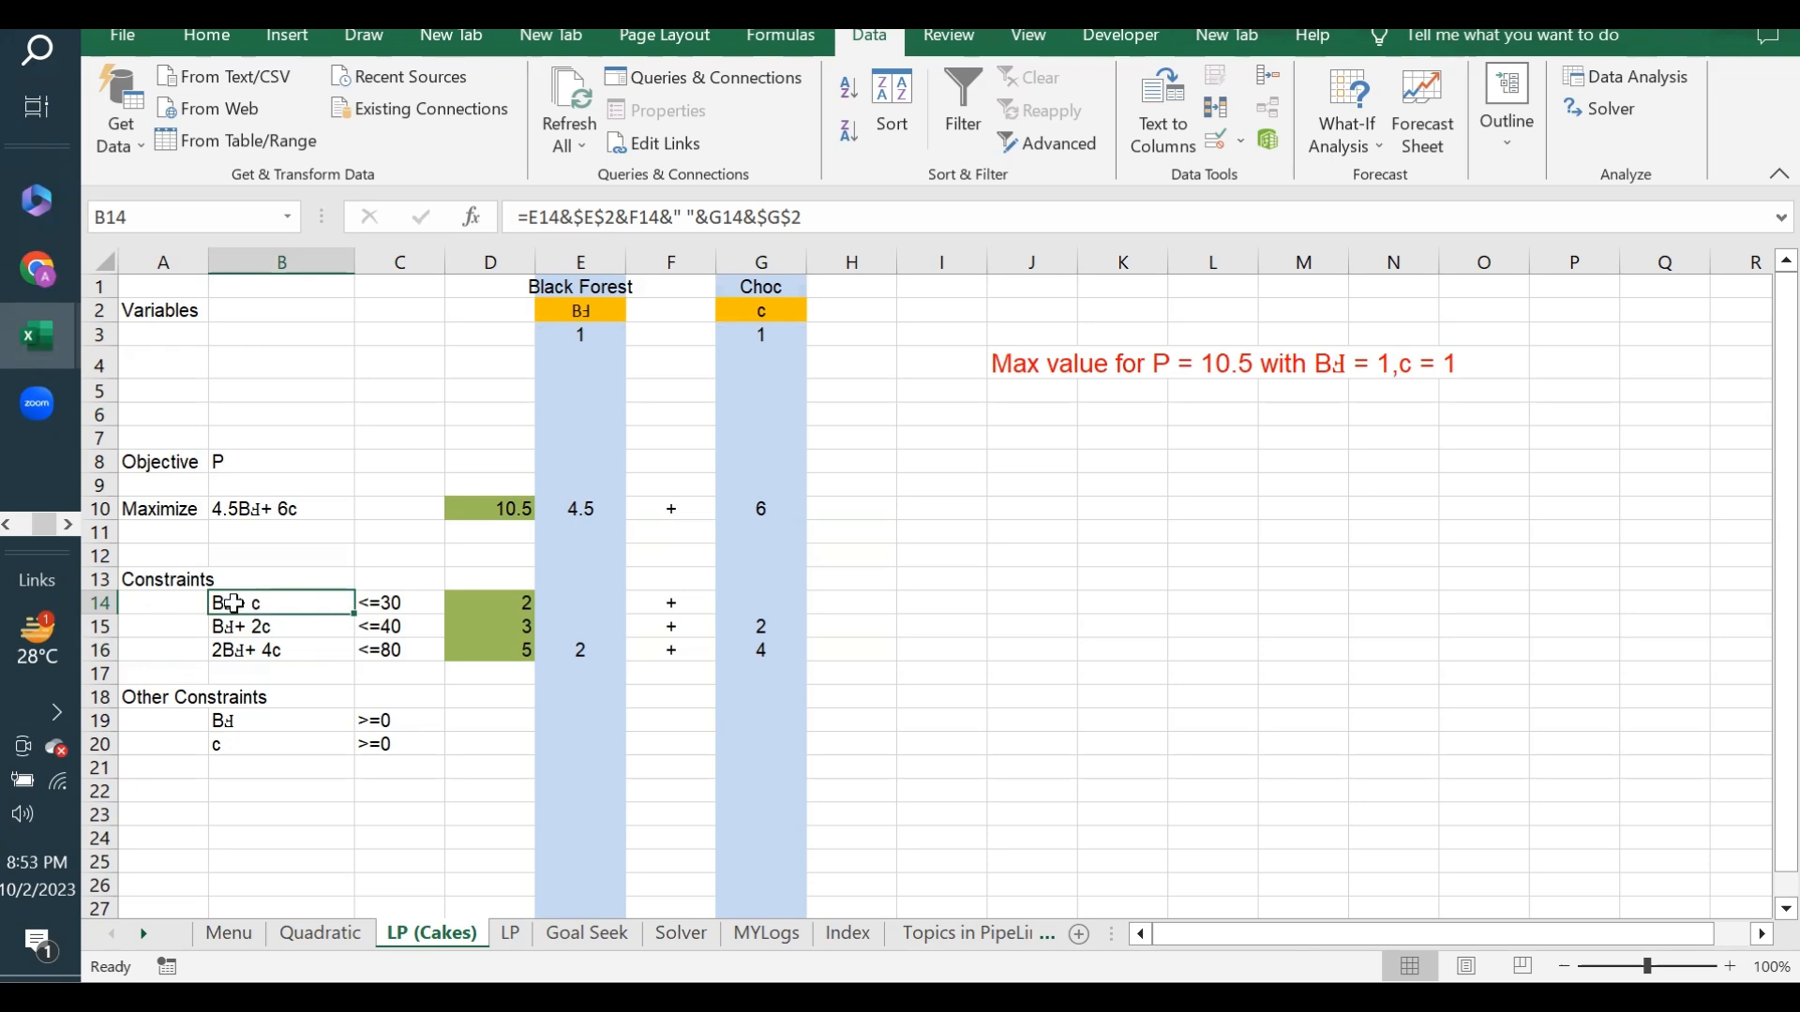
pyautogui.moveTo(233, 604); pyautogui.dragTo(237, 649)
pyautogui.hotkey('ctrl', 'v')
pyautogui.click(235, 598)
# - Check the limits in C14 and C19, the objective in D10, and the variable cells E3 and G3
pyautogui.click(394, 605)
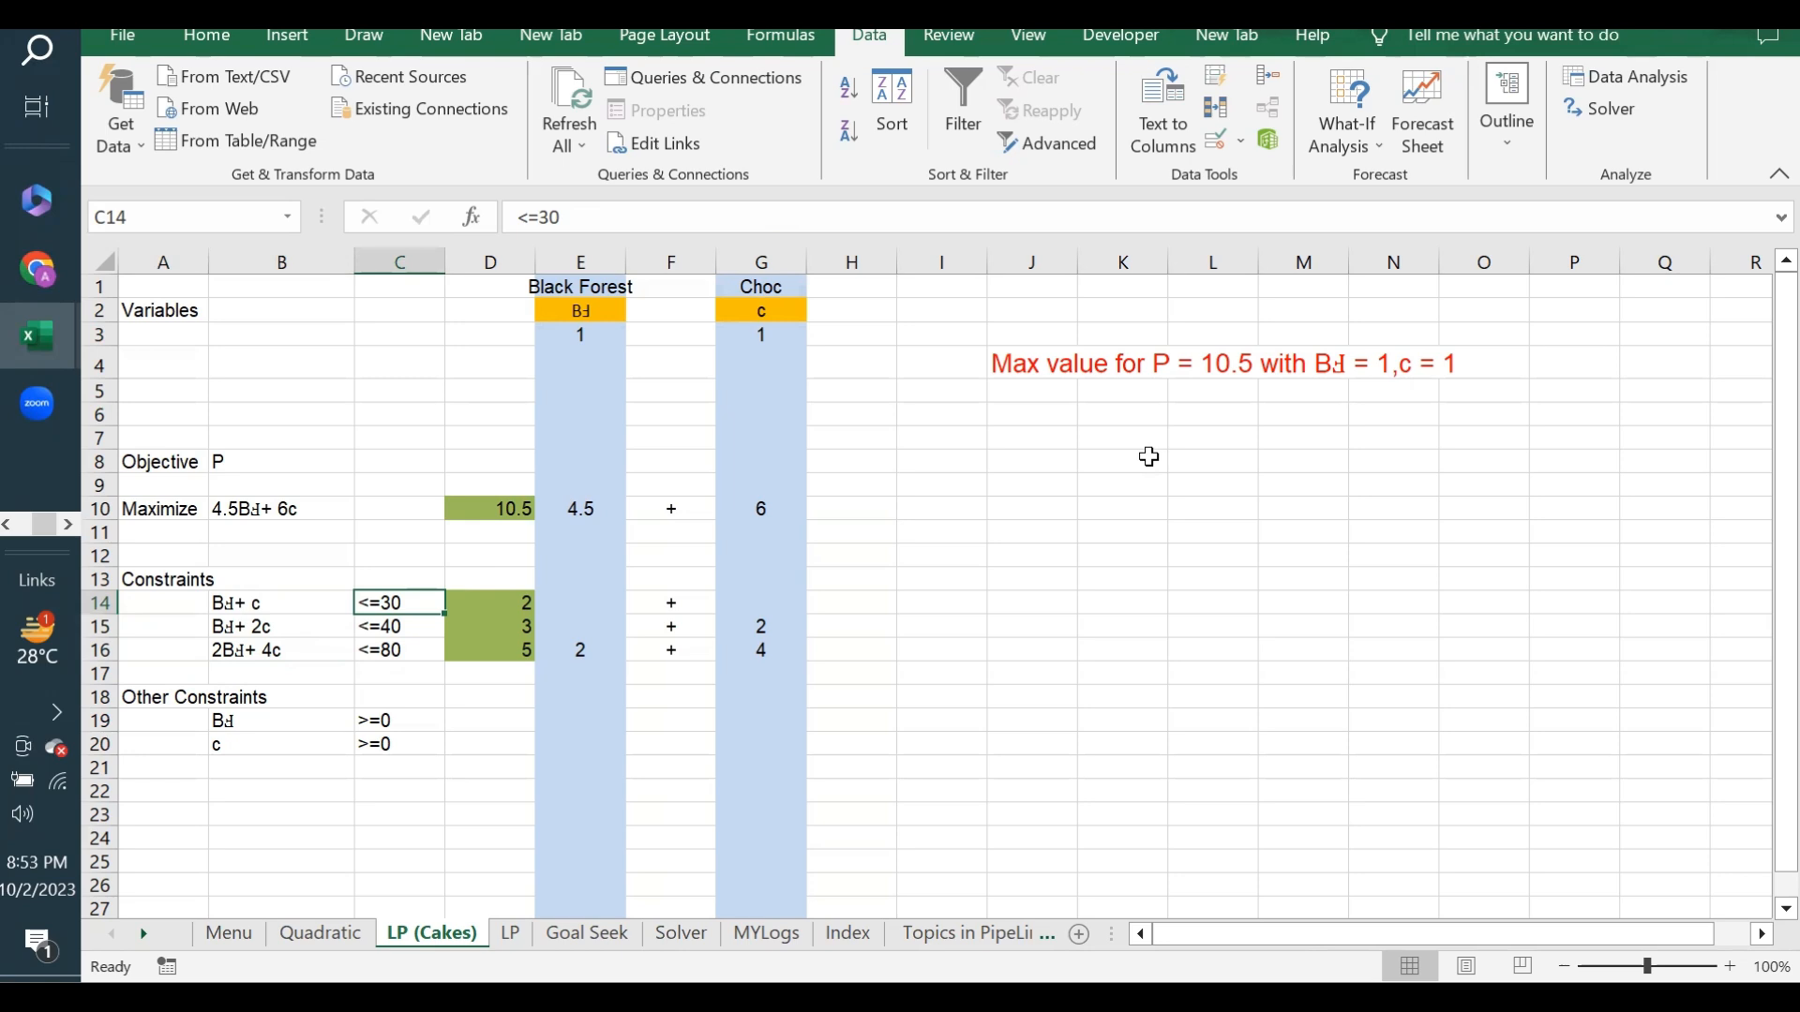
pyautogui.click(384, 723)
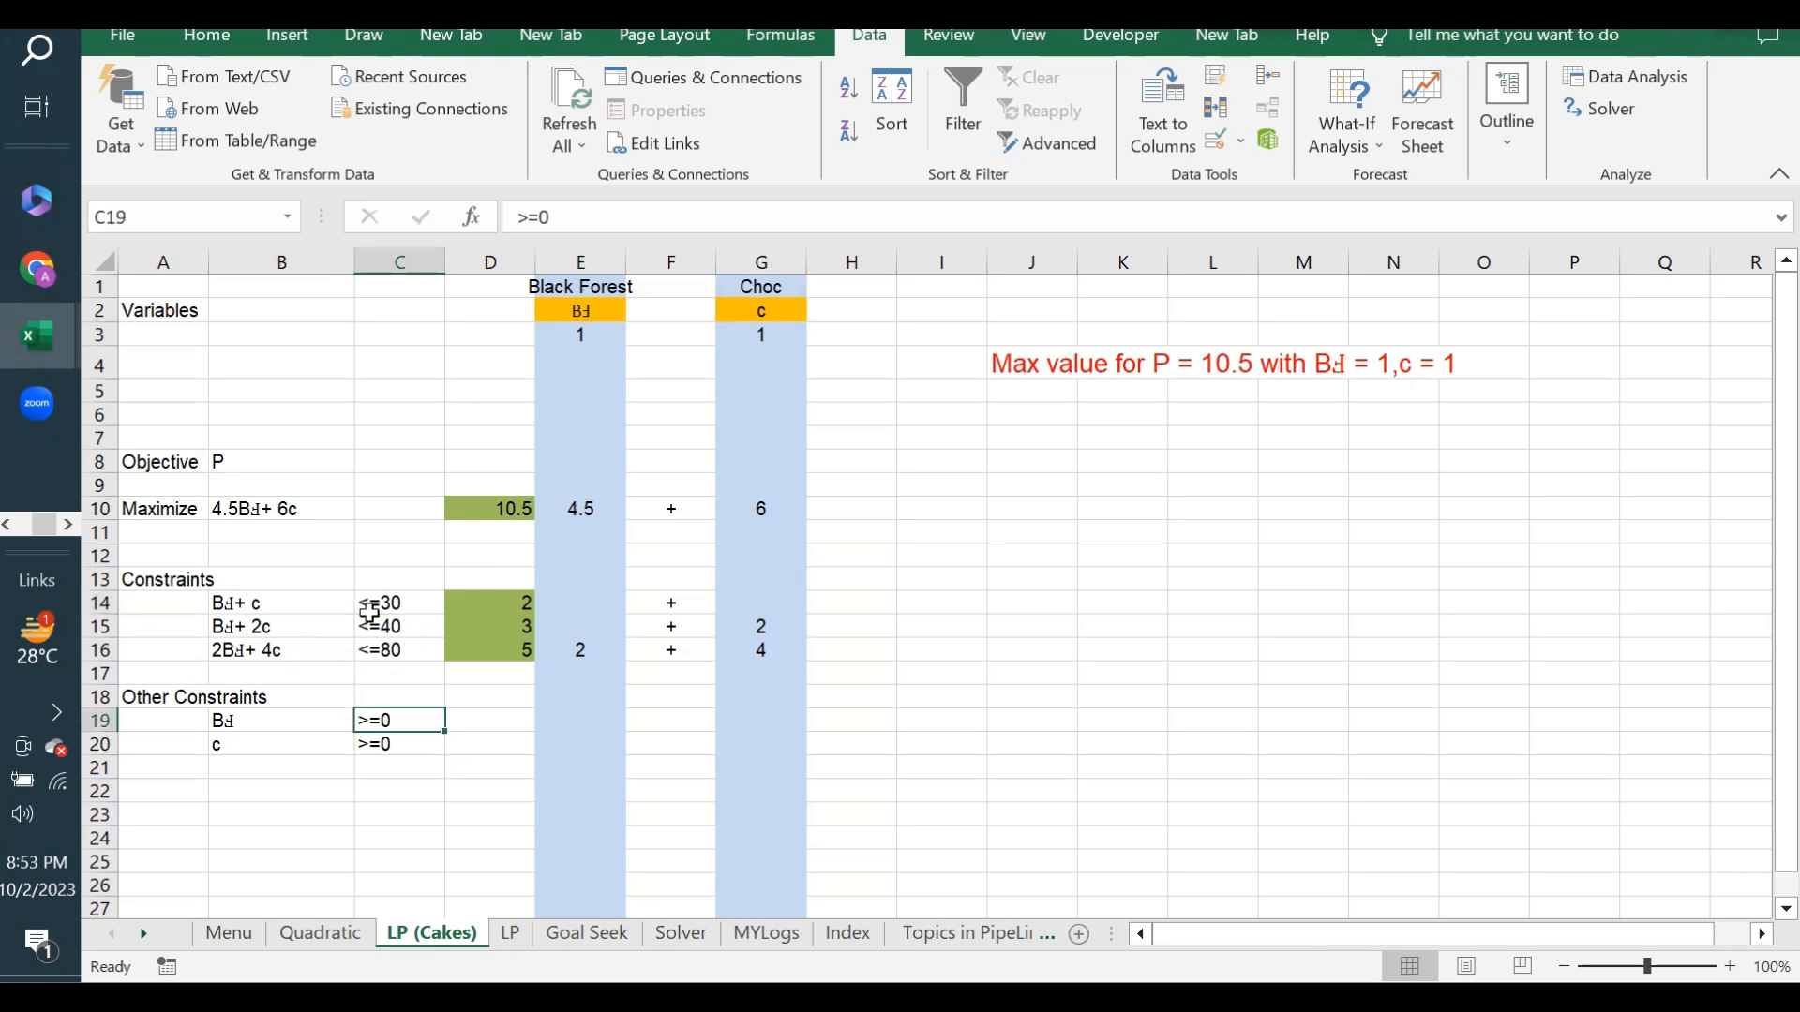
pyautogui.click(487, 506)
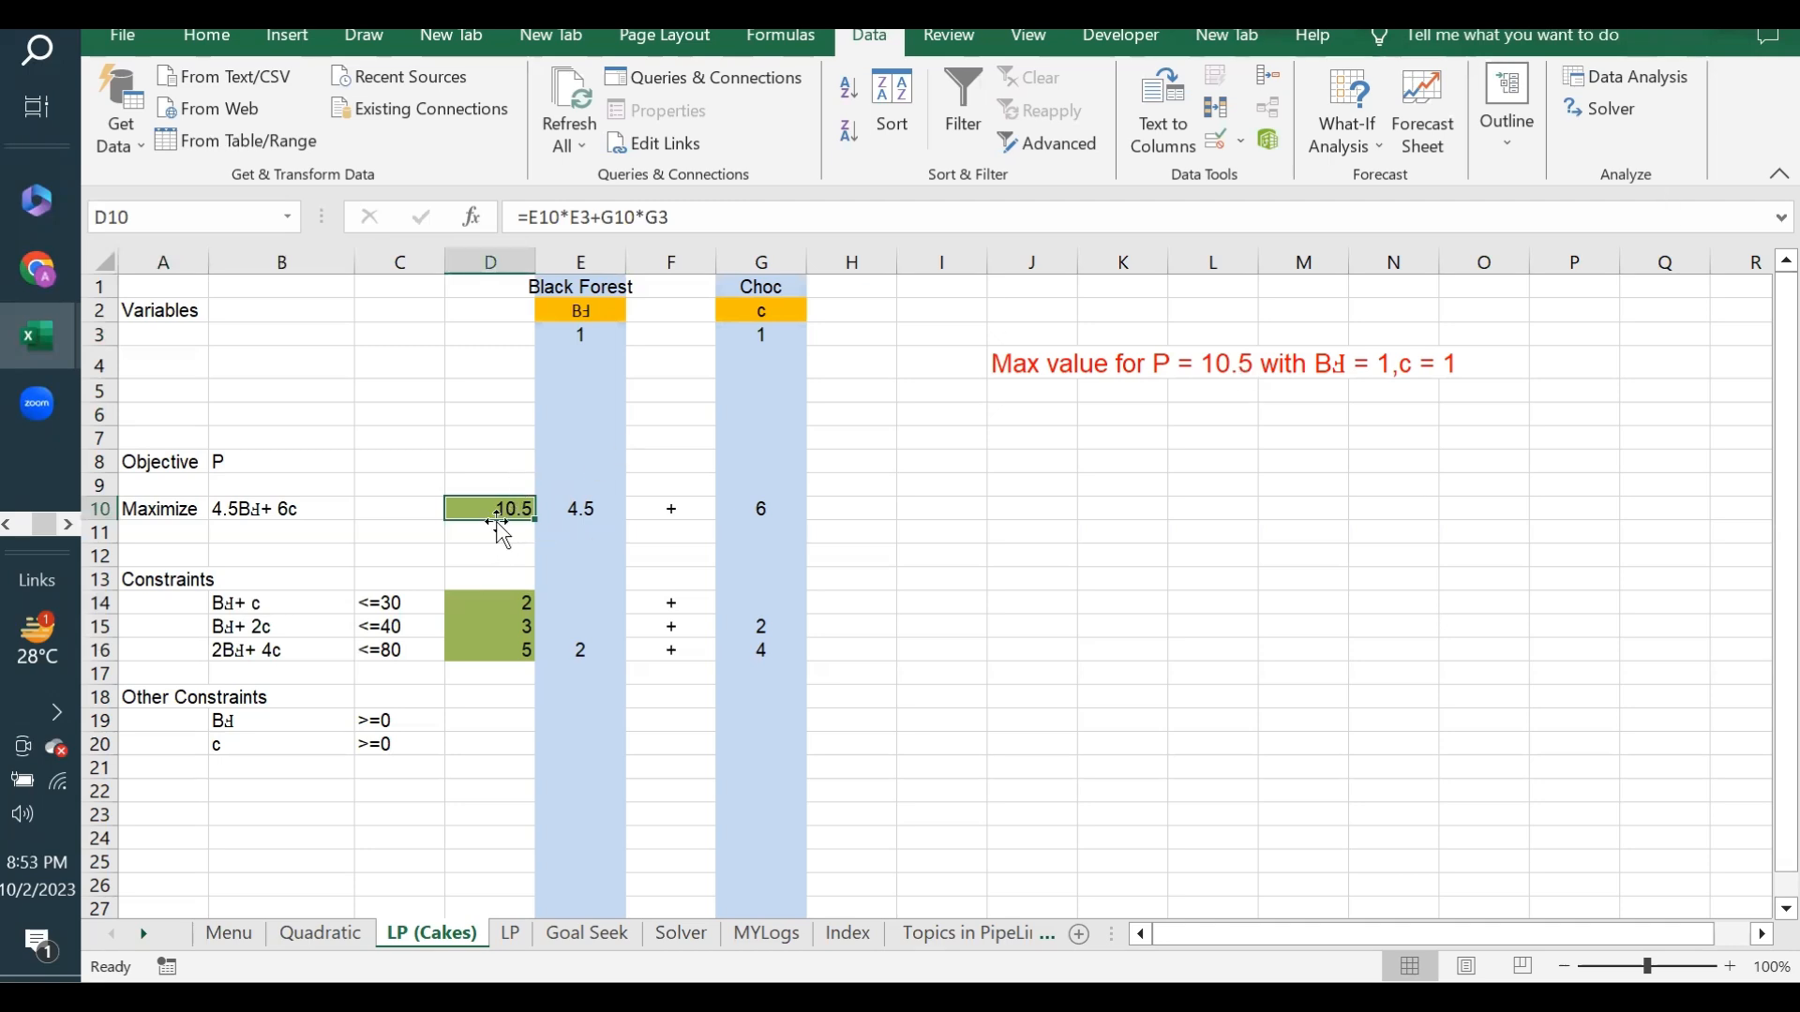
pyautogui.click(606, 339)
pyautogui.click(761, 328)
pyautogui.click(593, 334)
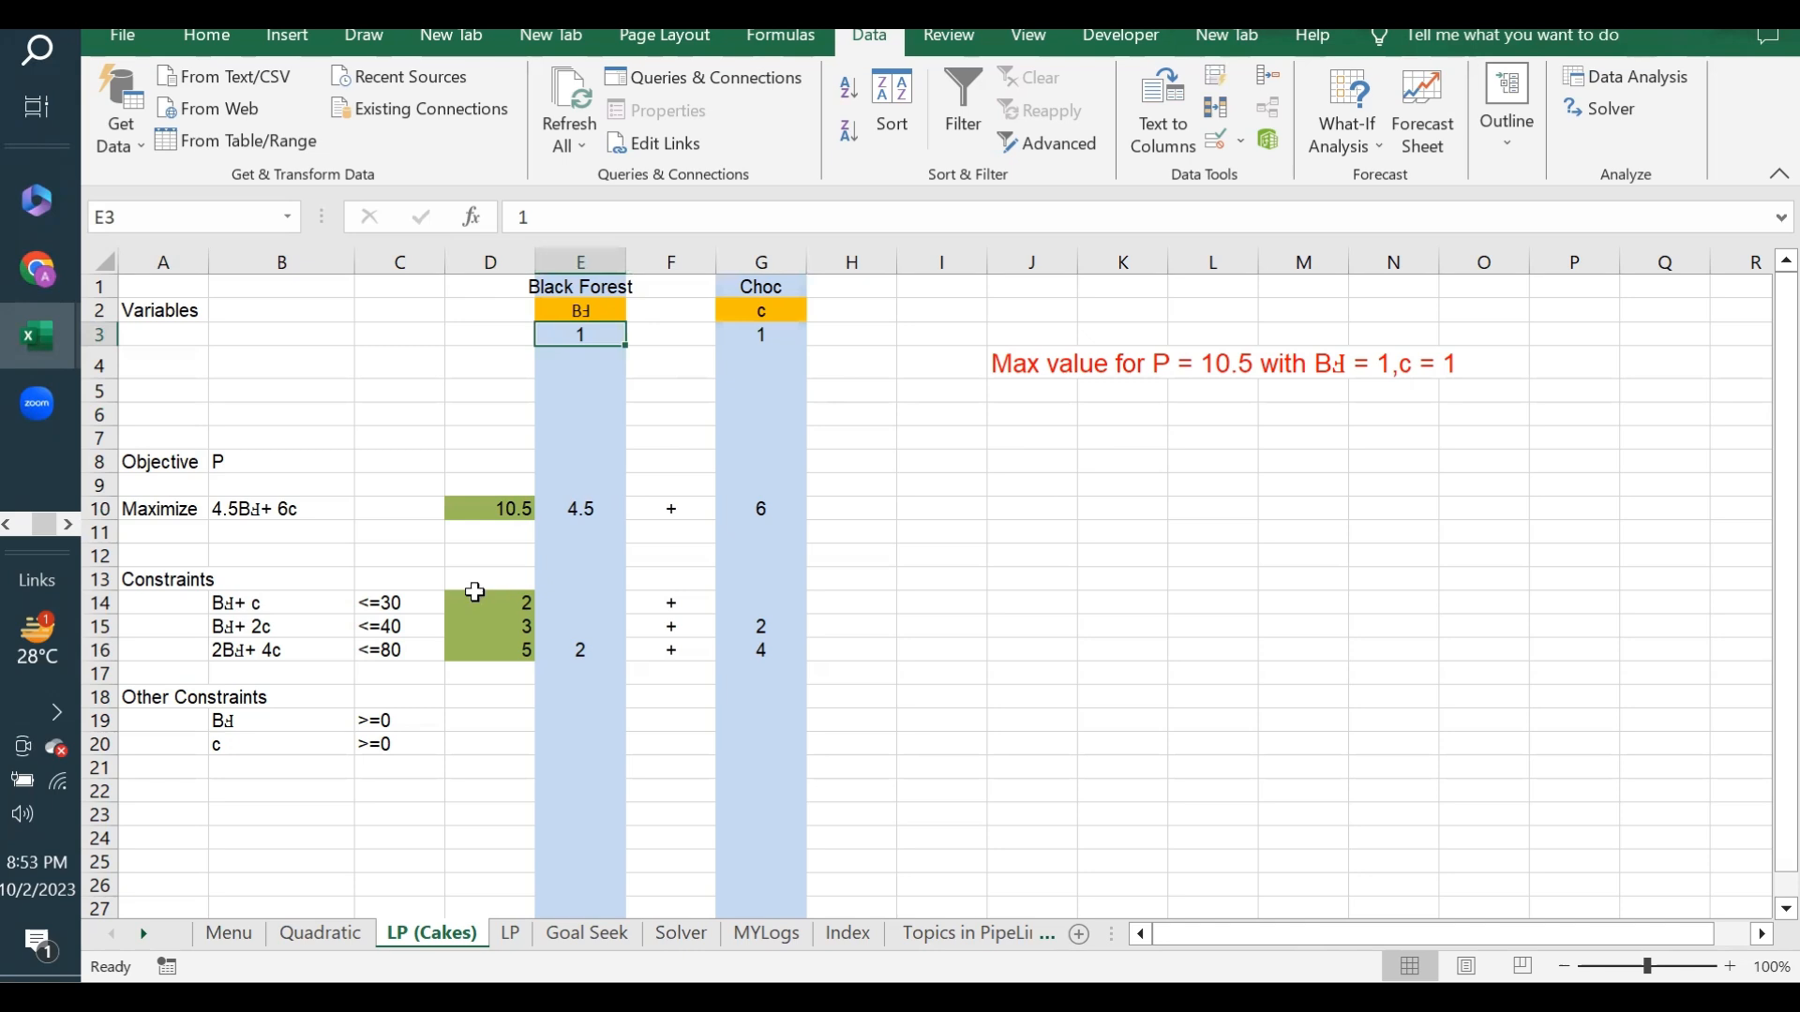
# - Inspect the text formula in B10, the objective in D10, the variable row, and the summary formula in J4
pyautogui.click(261, 503)
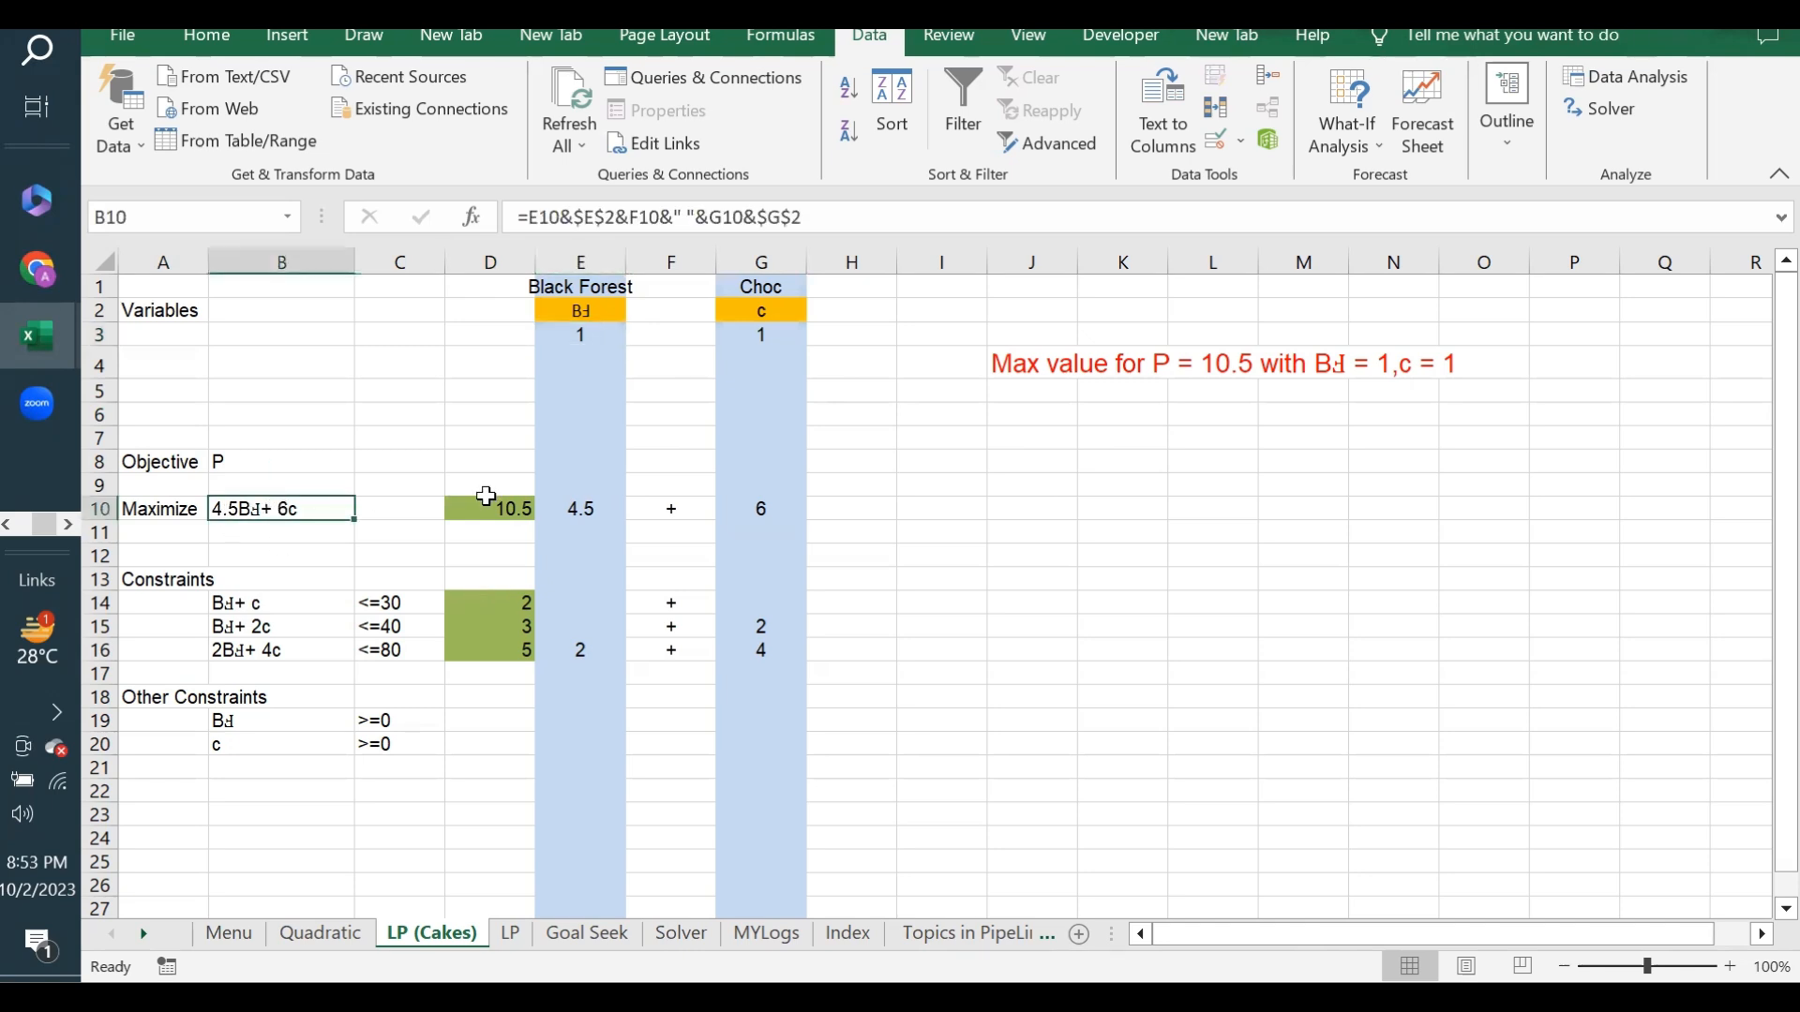
pyautogui.click(488, 508)
pyautogui.click(574, 333)
pyautogui.click(697, 332)
pyautogui.click(1183, 369)
pyautogui.click(1052, 366)
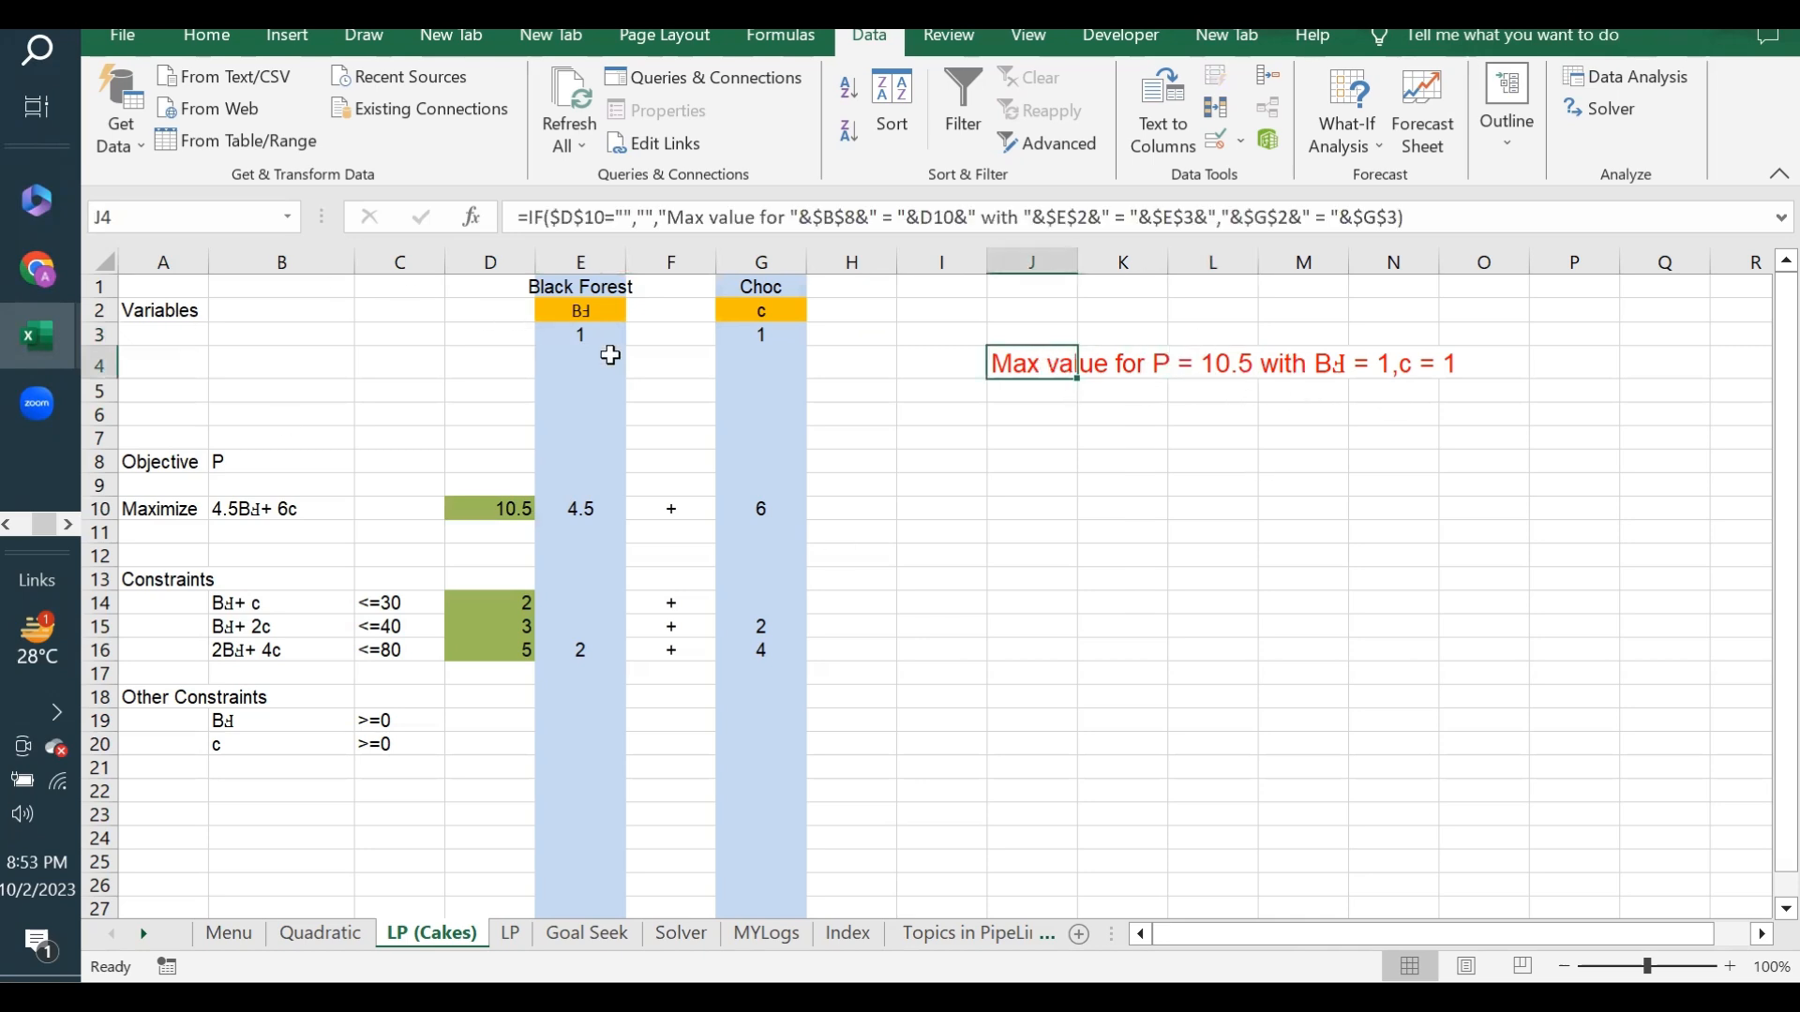
# - Check the variable cells E3 and G3 against the objective expression in B10
pyautogui.click(573, 338)
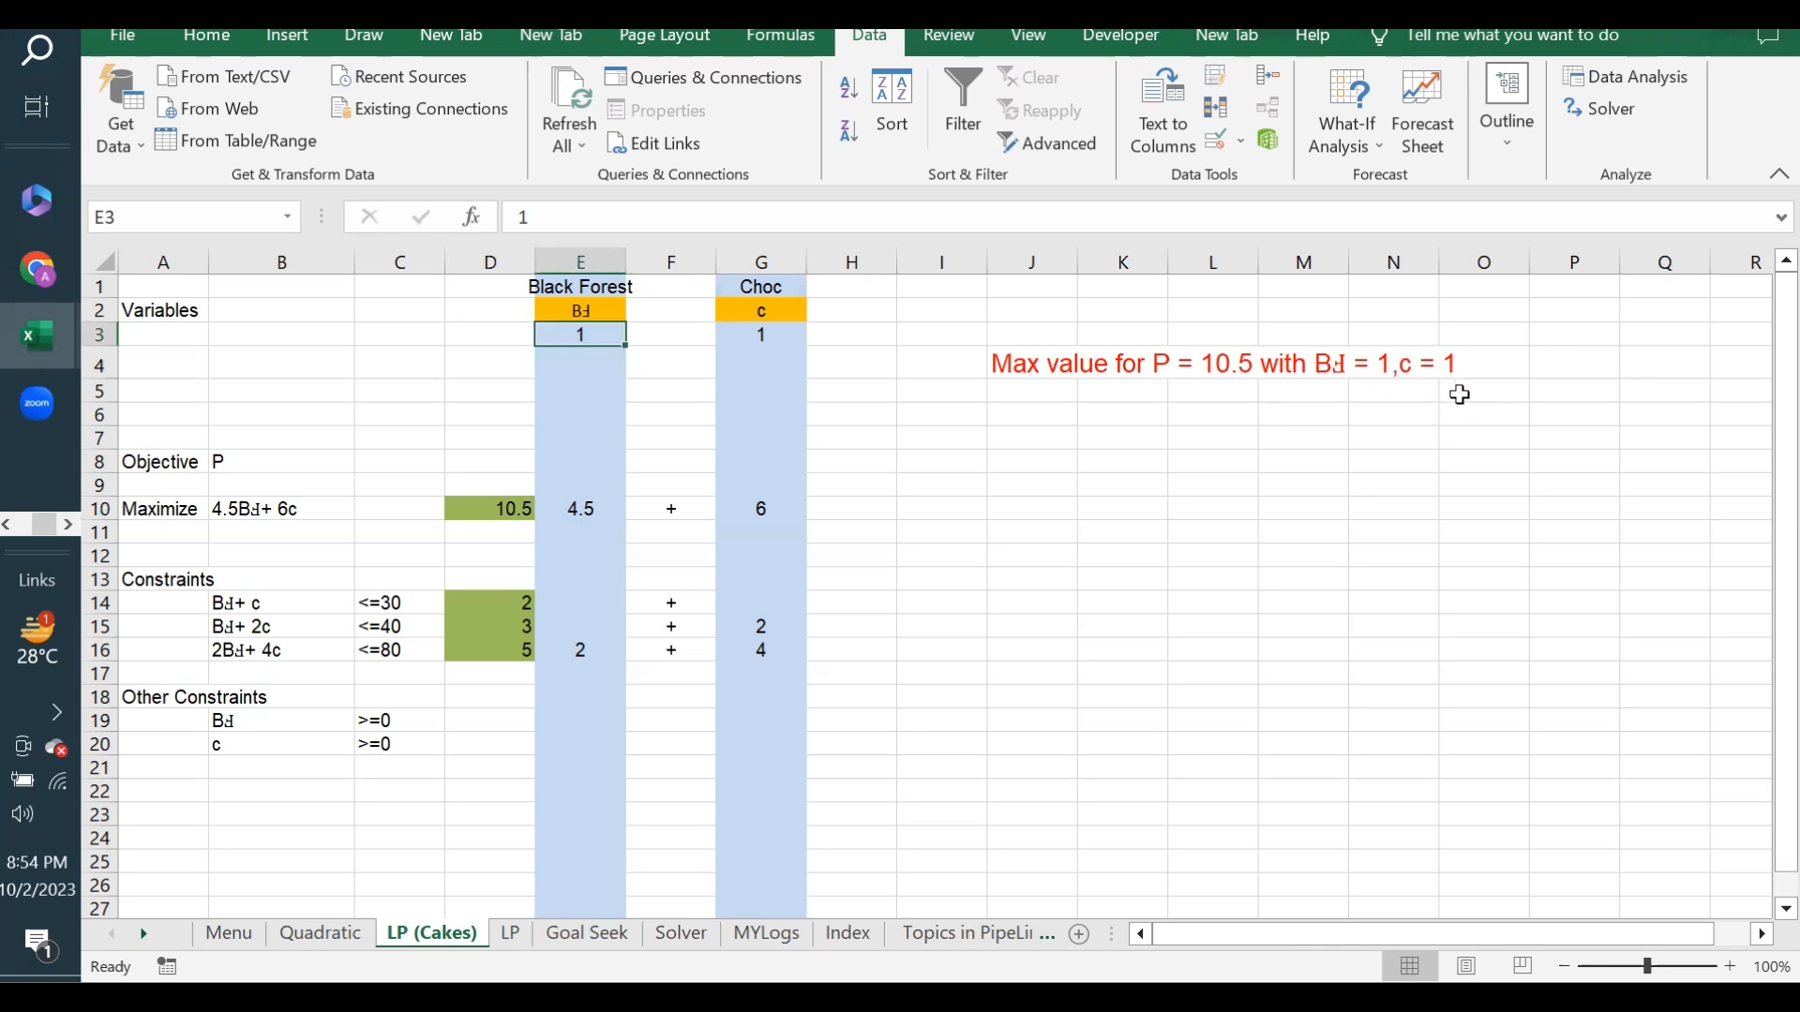
pyautogui.click(779, 339)
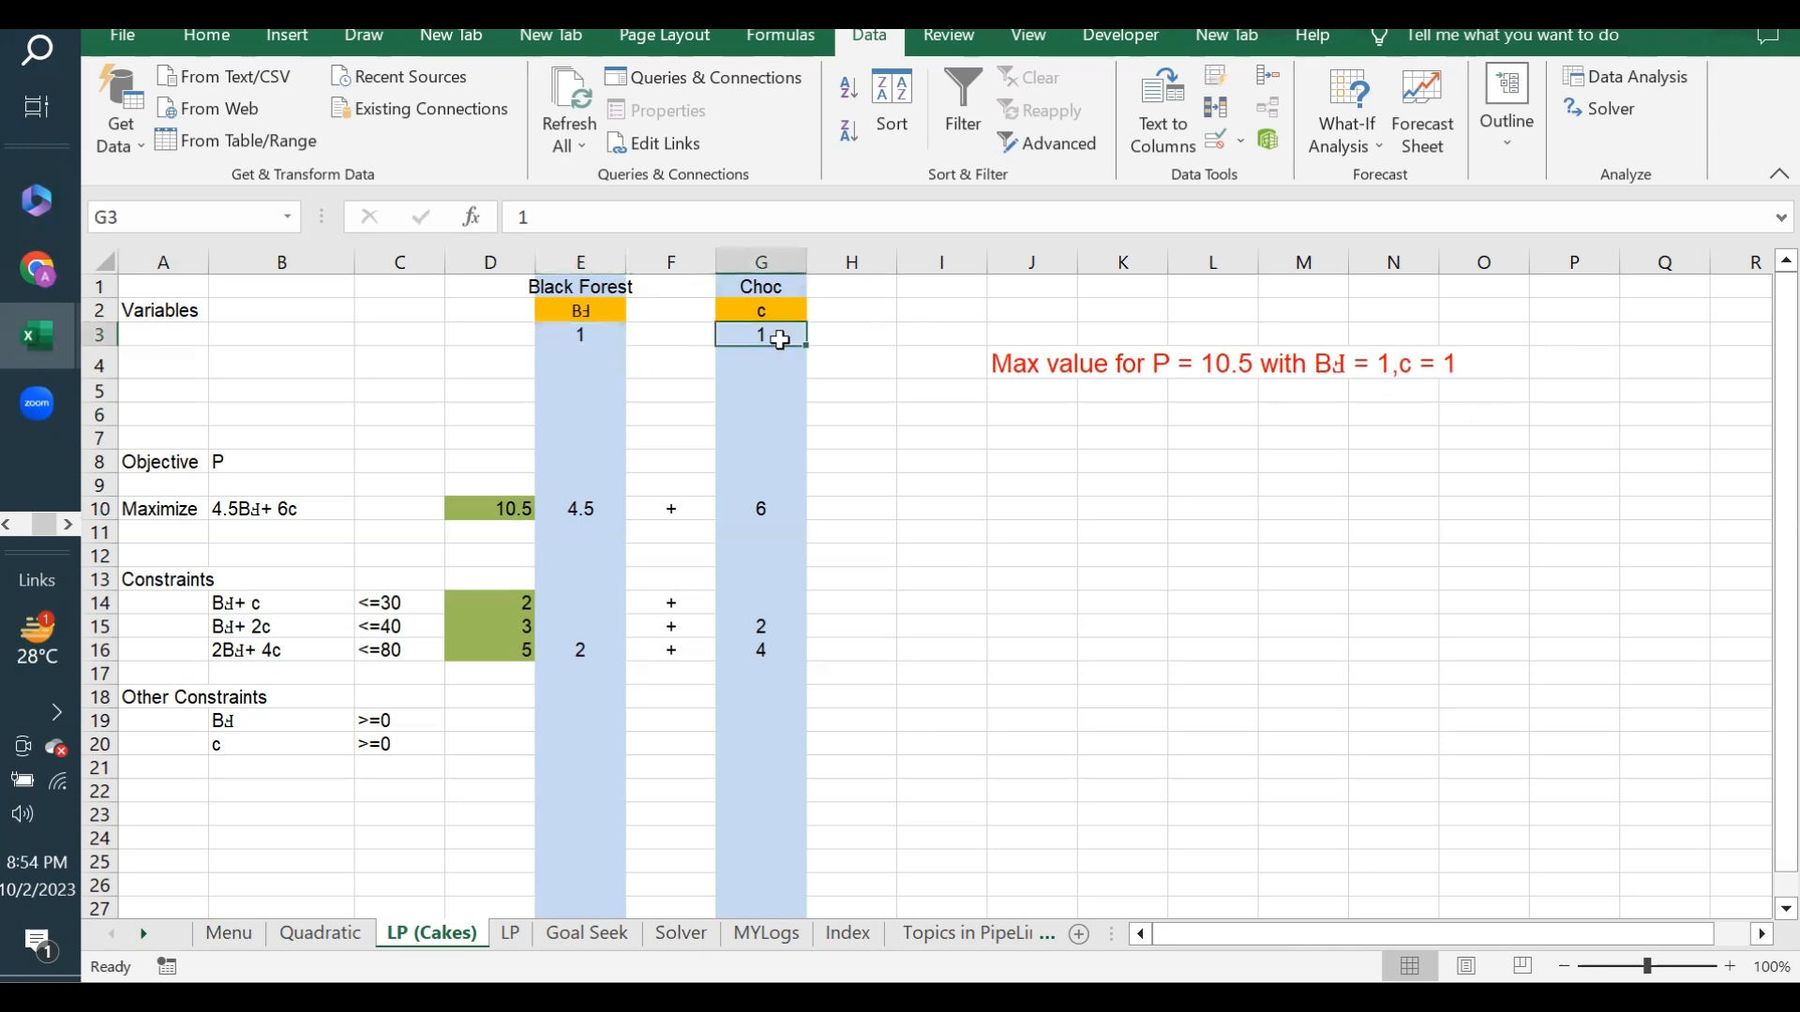
pyautogui.click(222, 519)
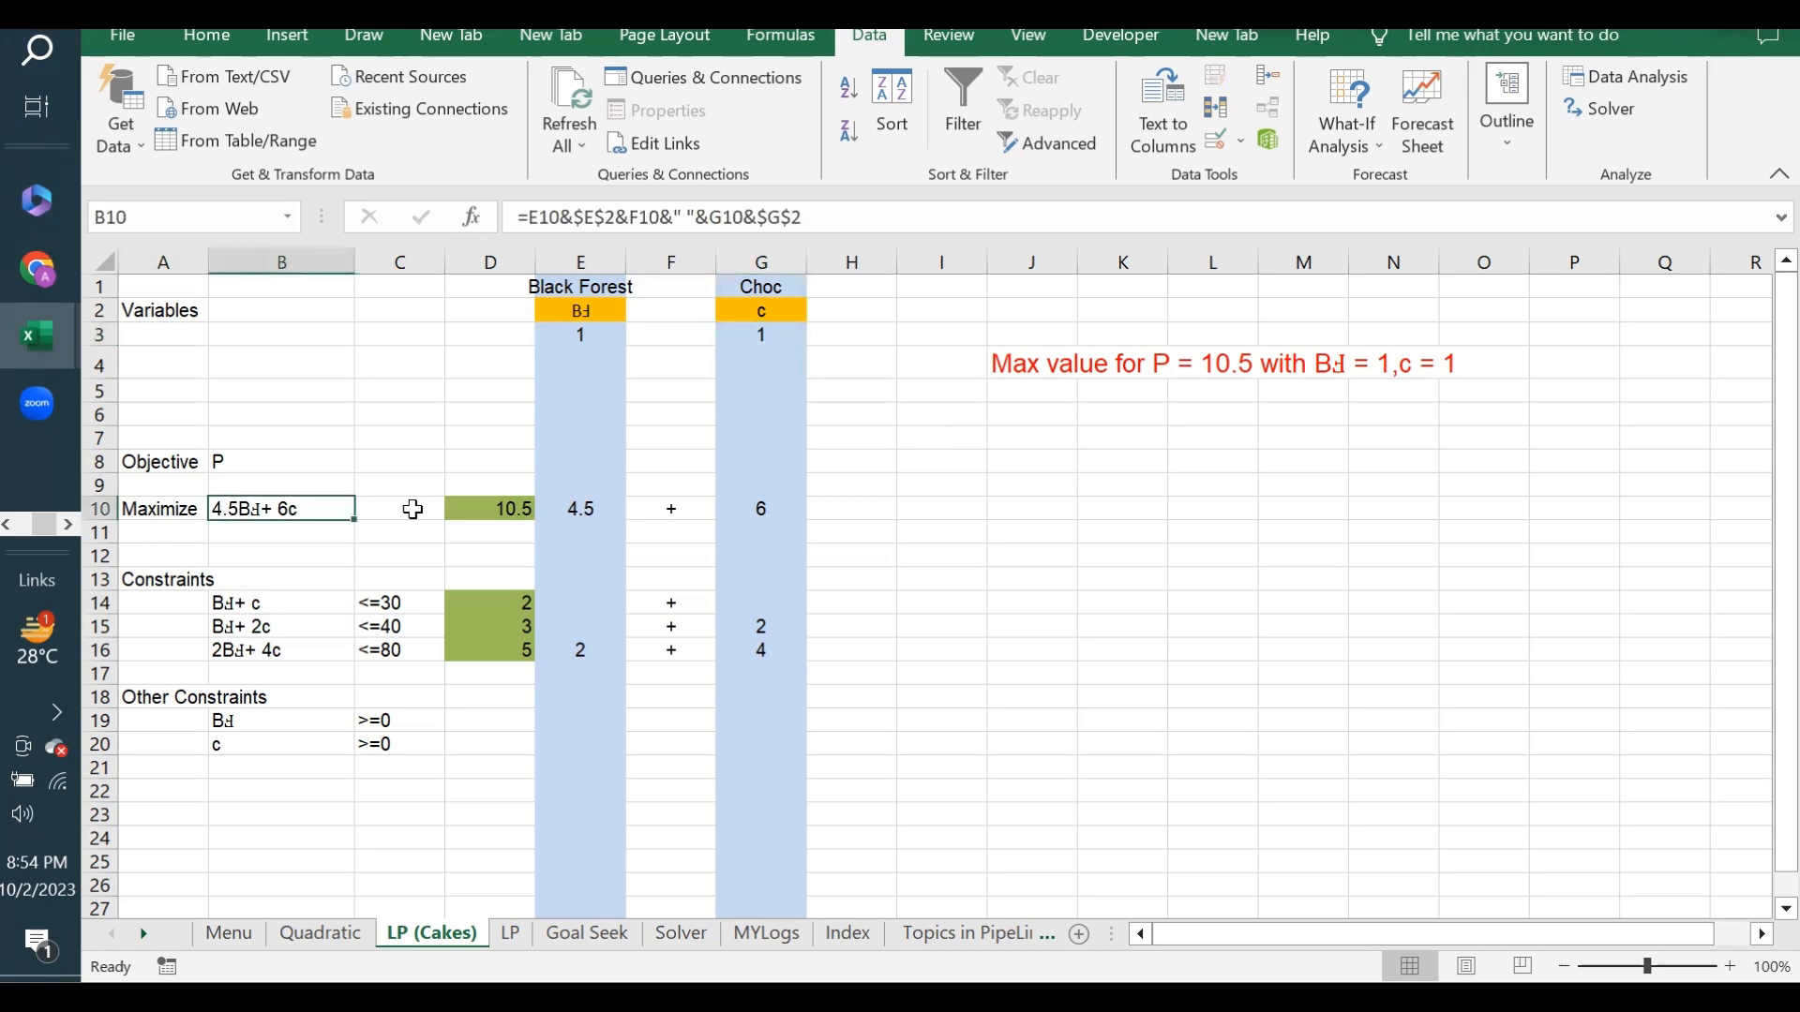
# - Run Solver with Simplex LP to maximize D10 by changing E3 and G3 under the listed constraints, and keep the solution
pyautogui.click(468, 508)
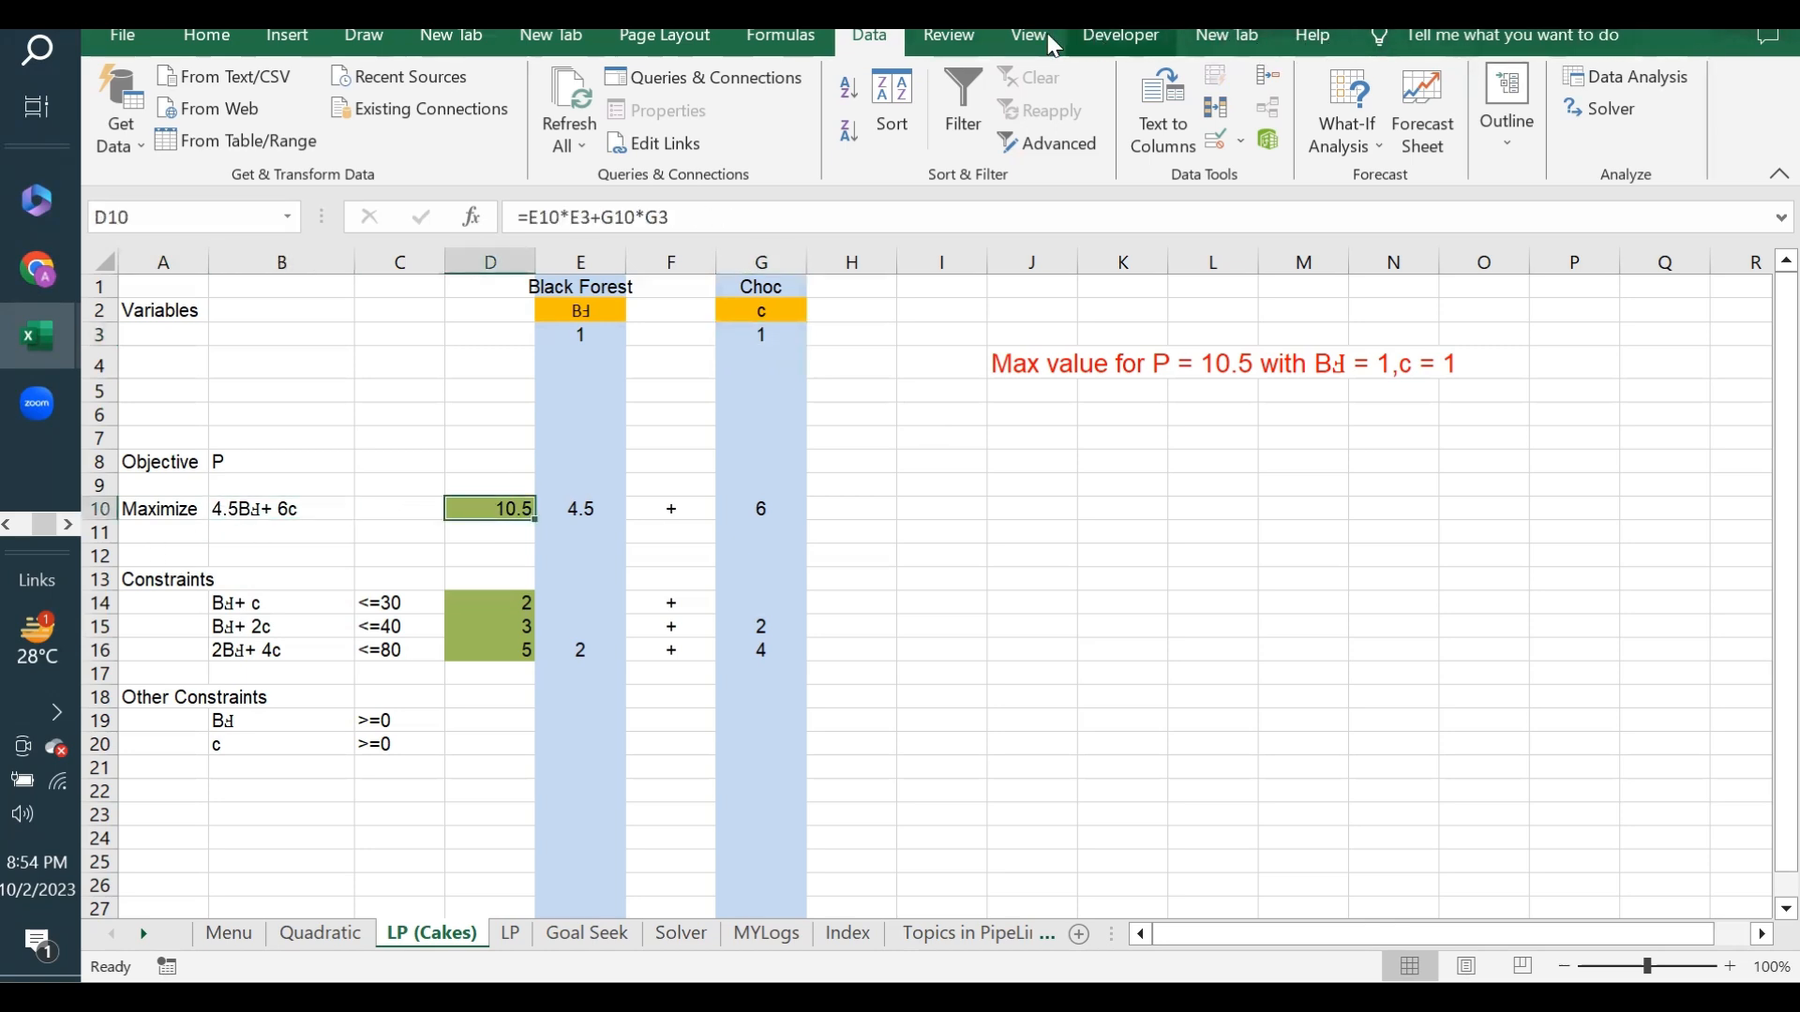
pyautogui.click(1600, 107)
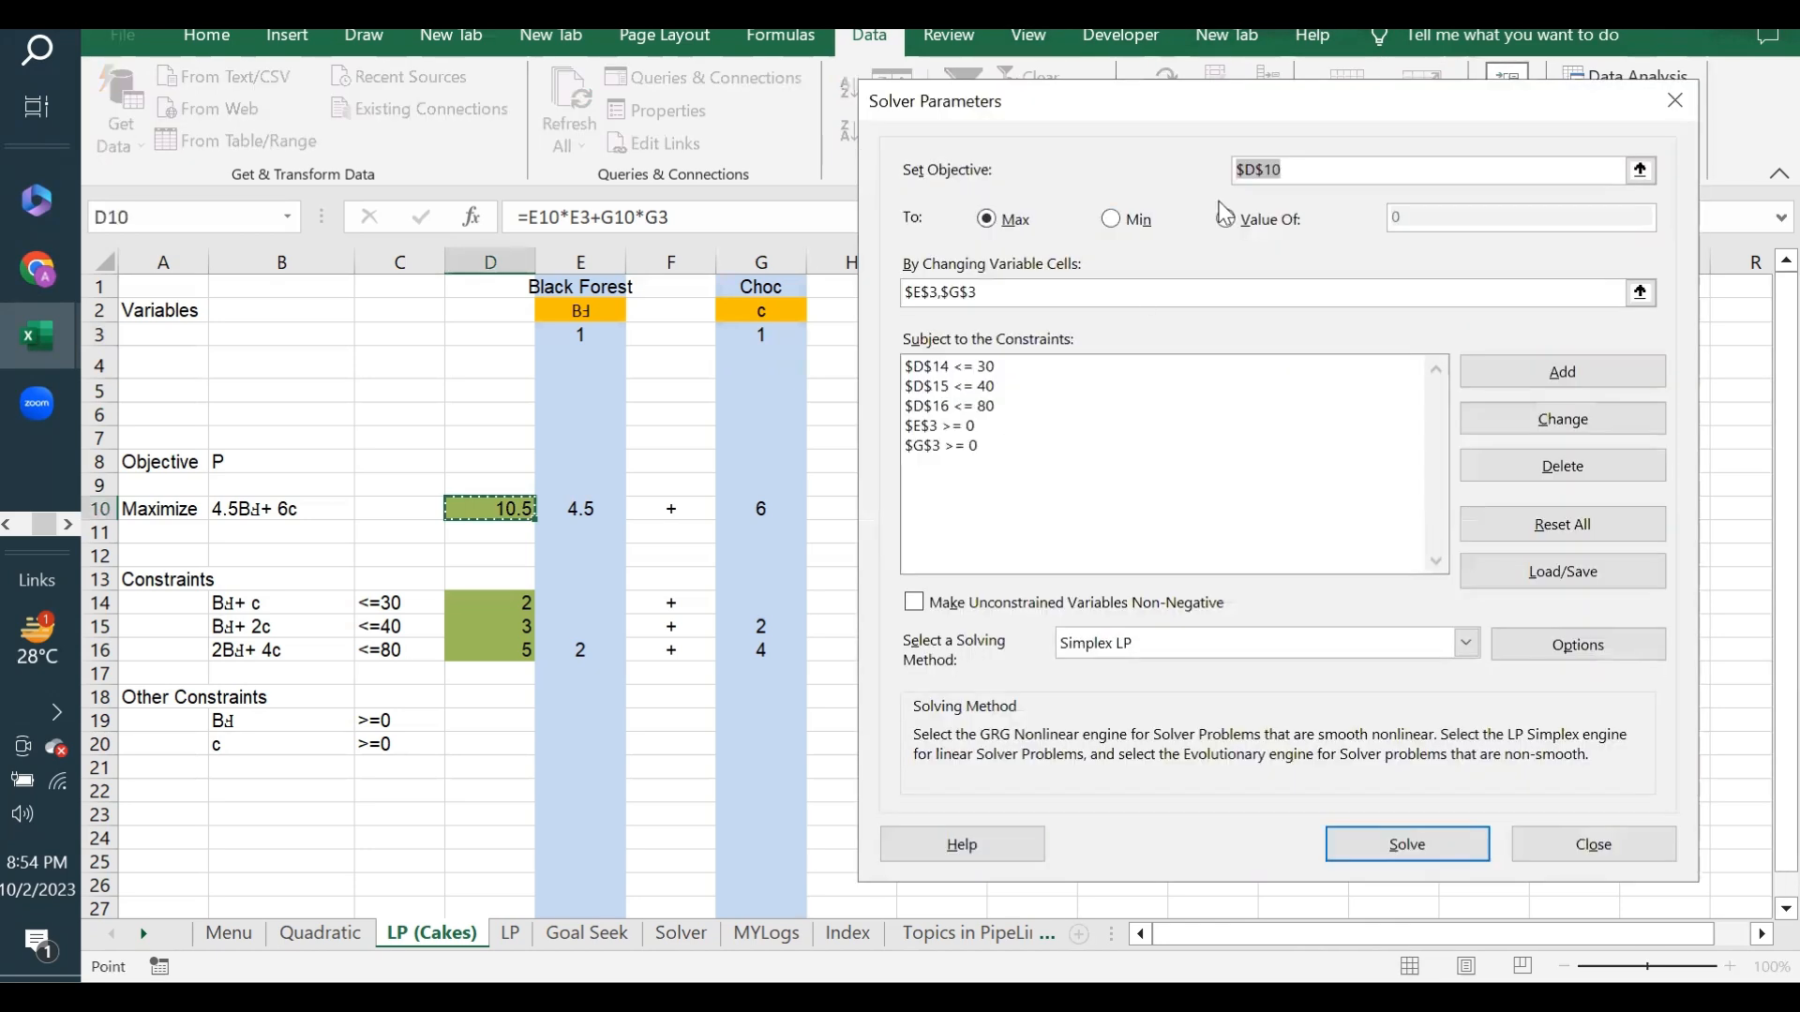
pyautogui.click(1340, 173)
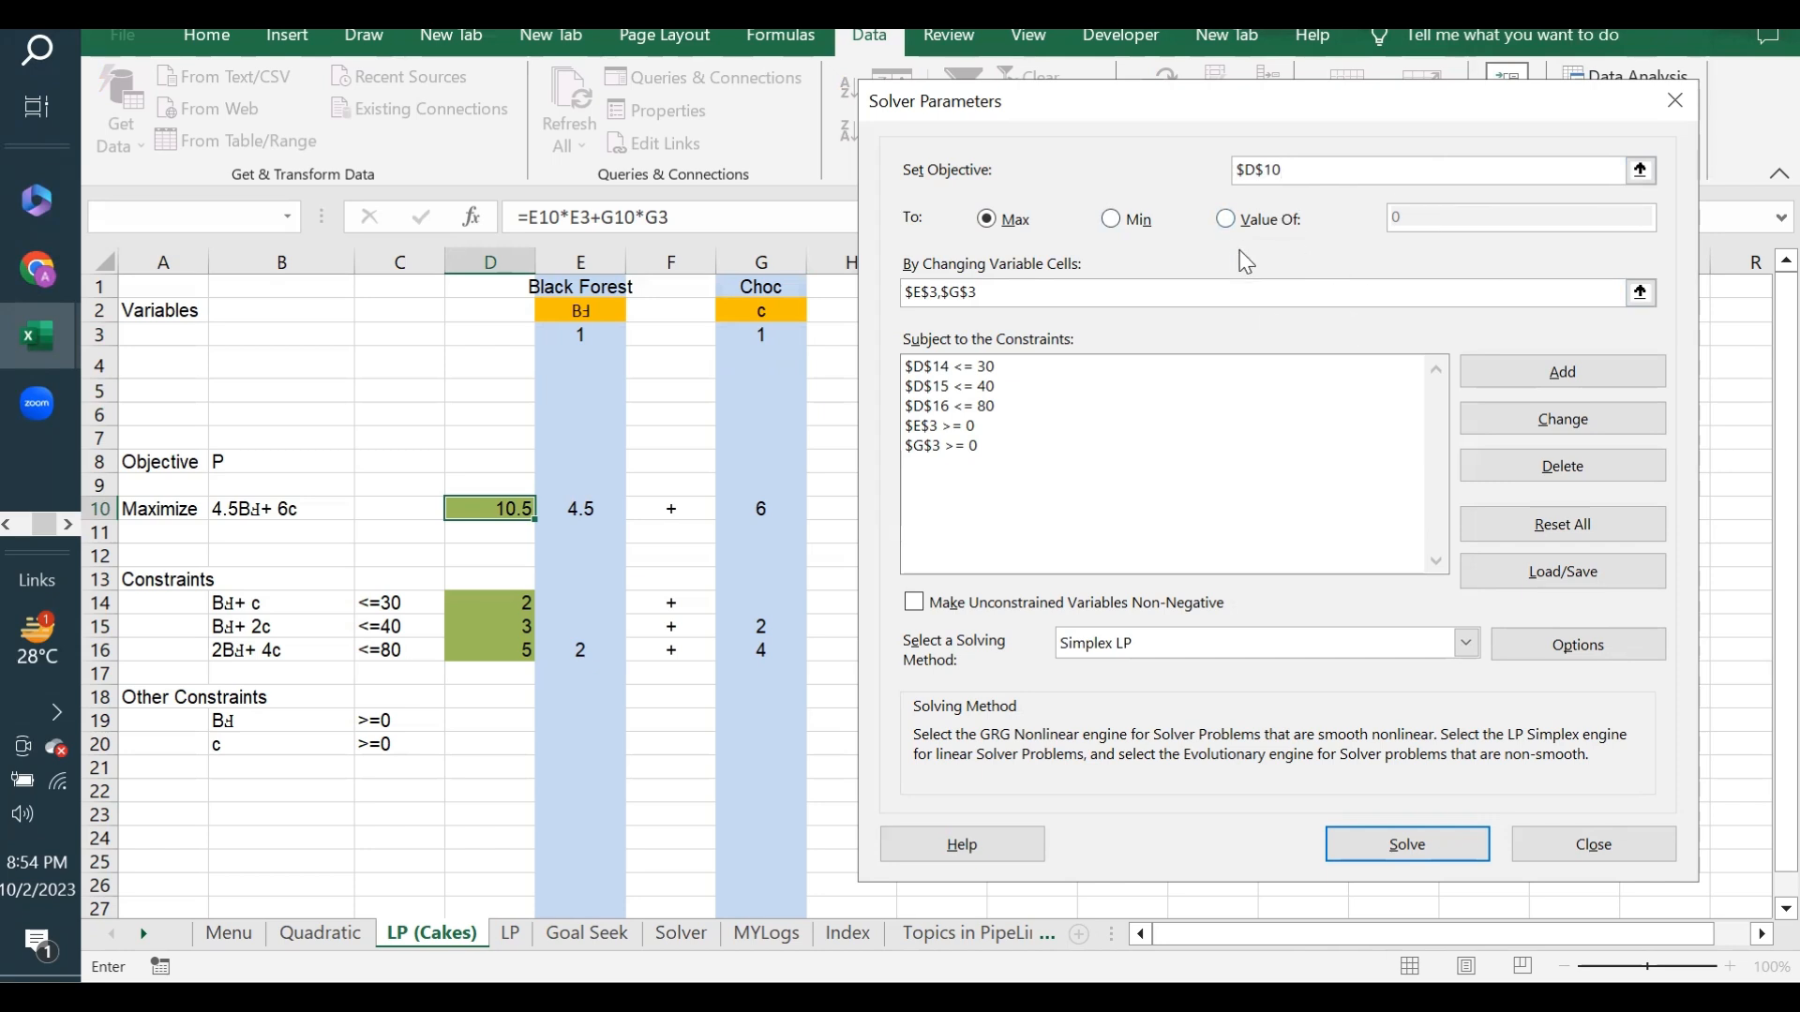
pyautogui.moveTo(1168, 109); pyautogui.dragTo(1199, 76)
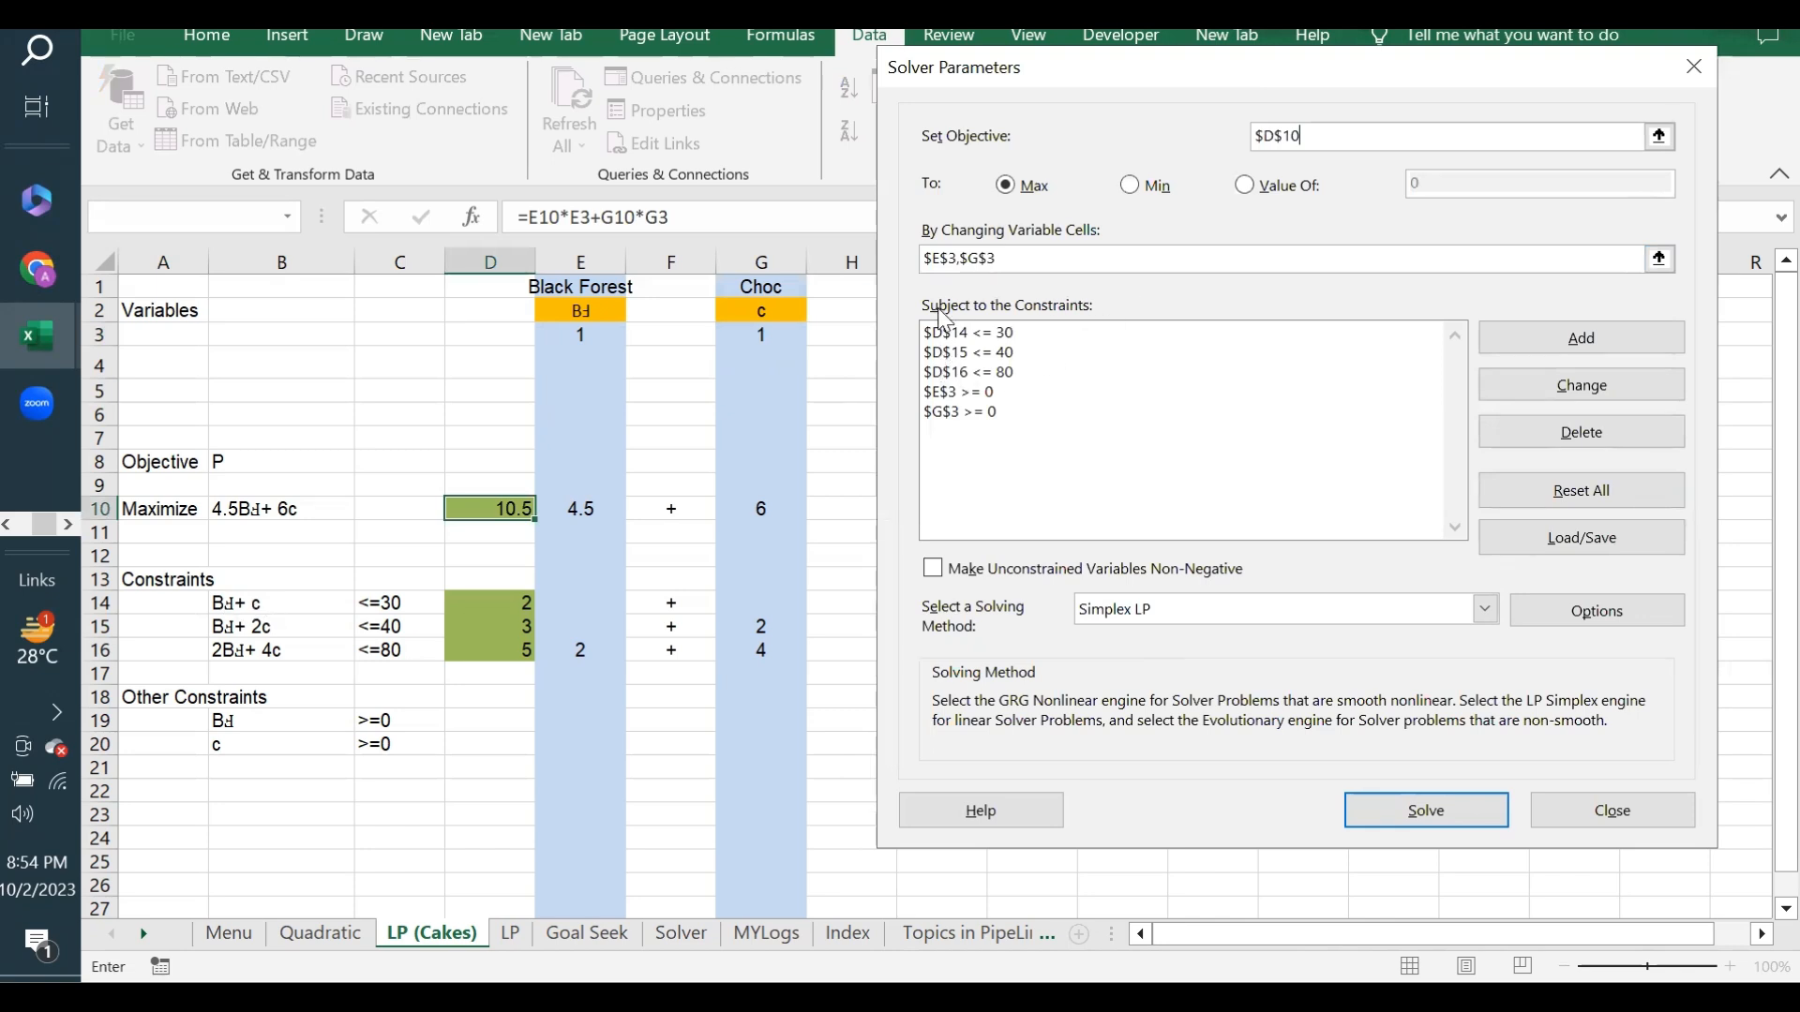
pyautogui.click(1027, 255)
pyautogui.write(',')
pyautogui.click(1421, 812)
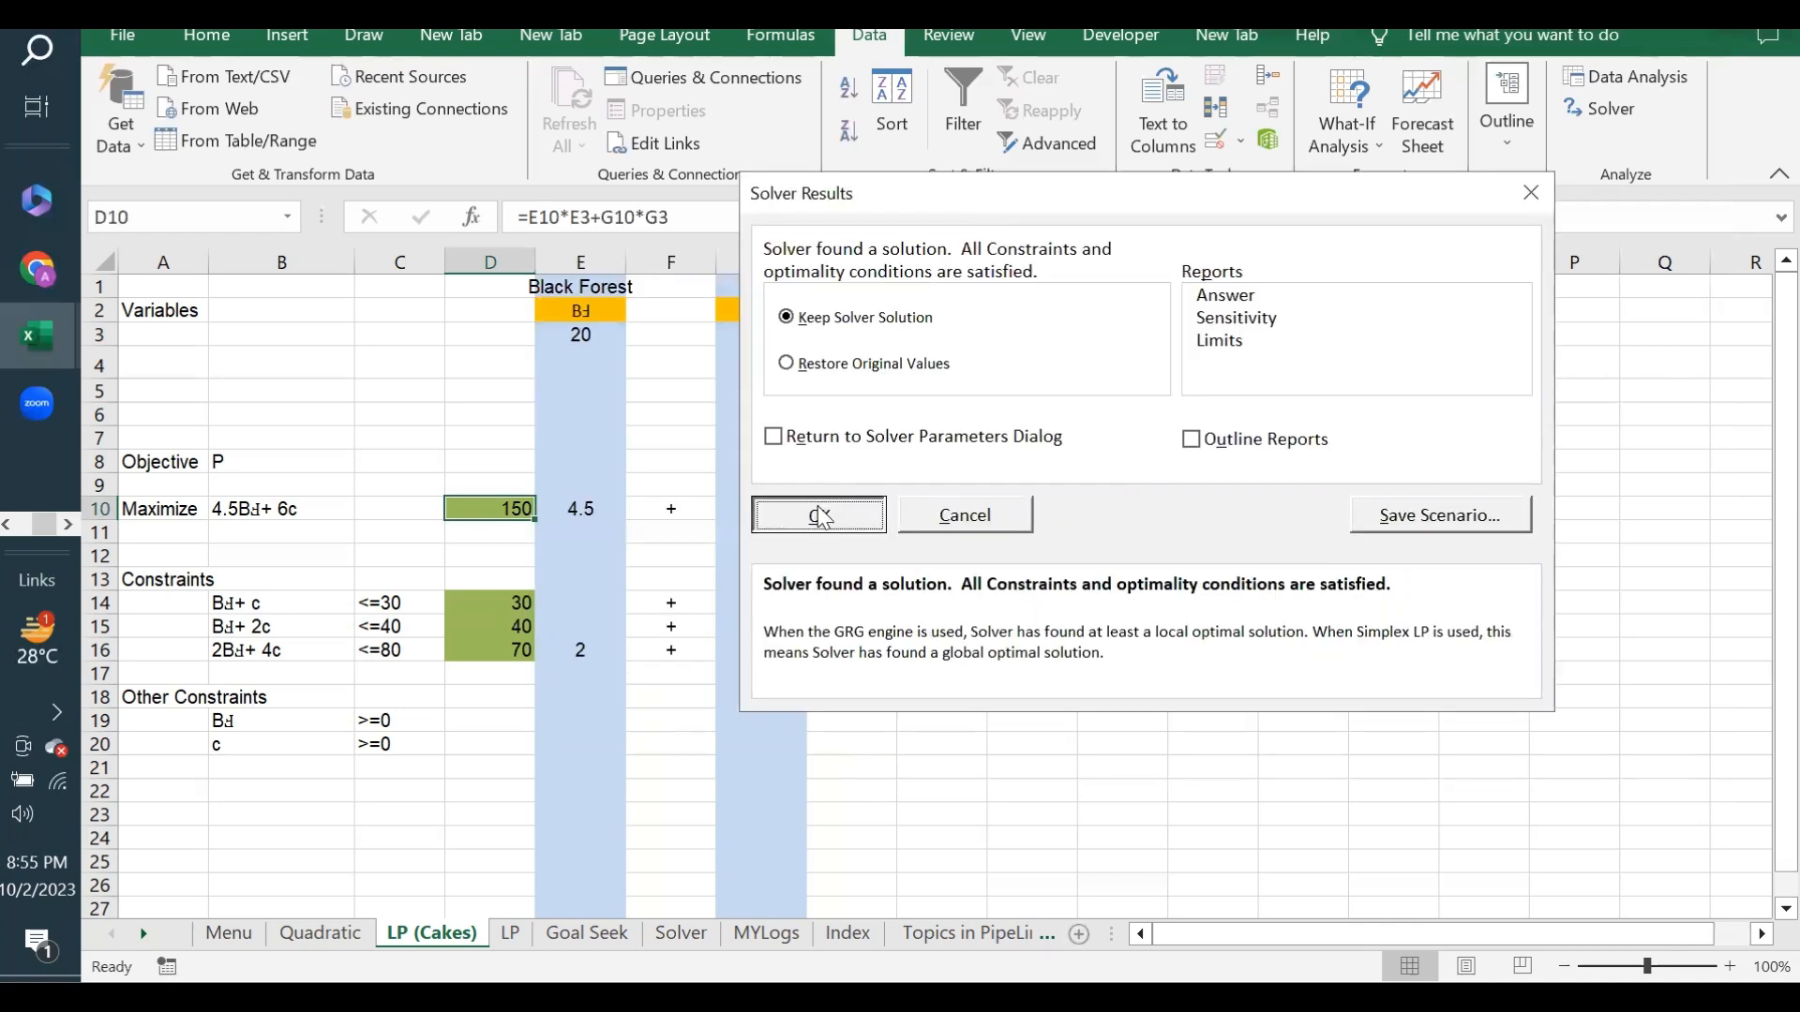
pyautogui.click(820, 516)
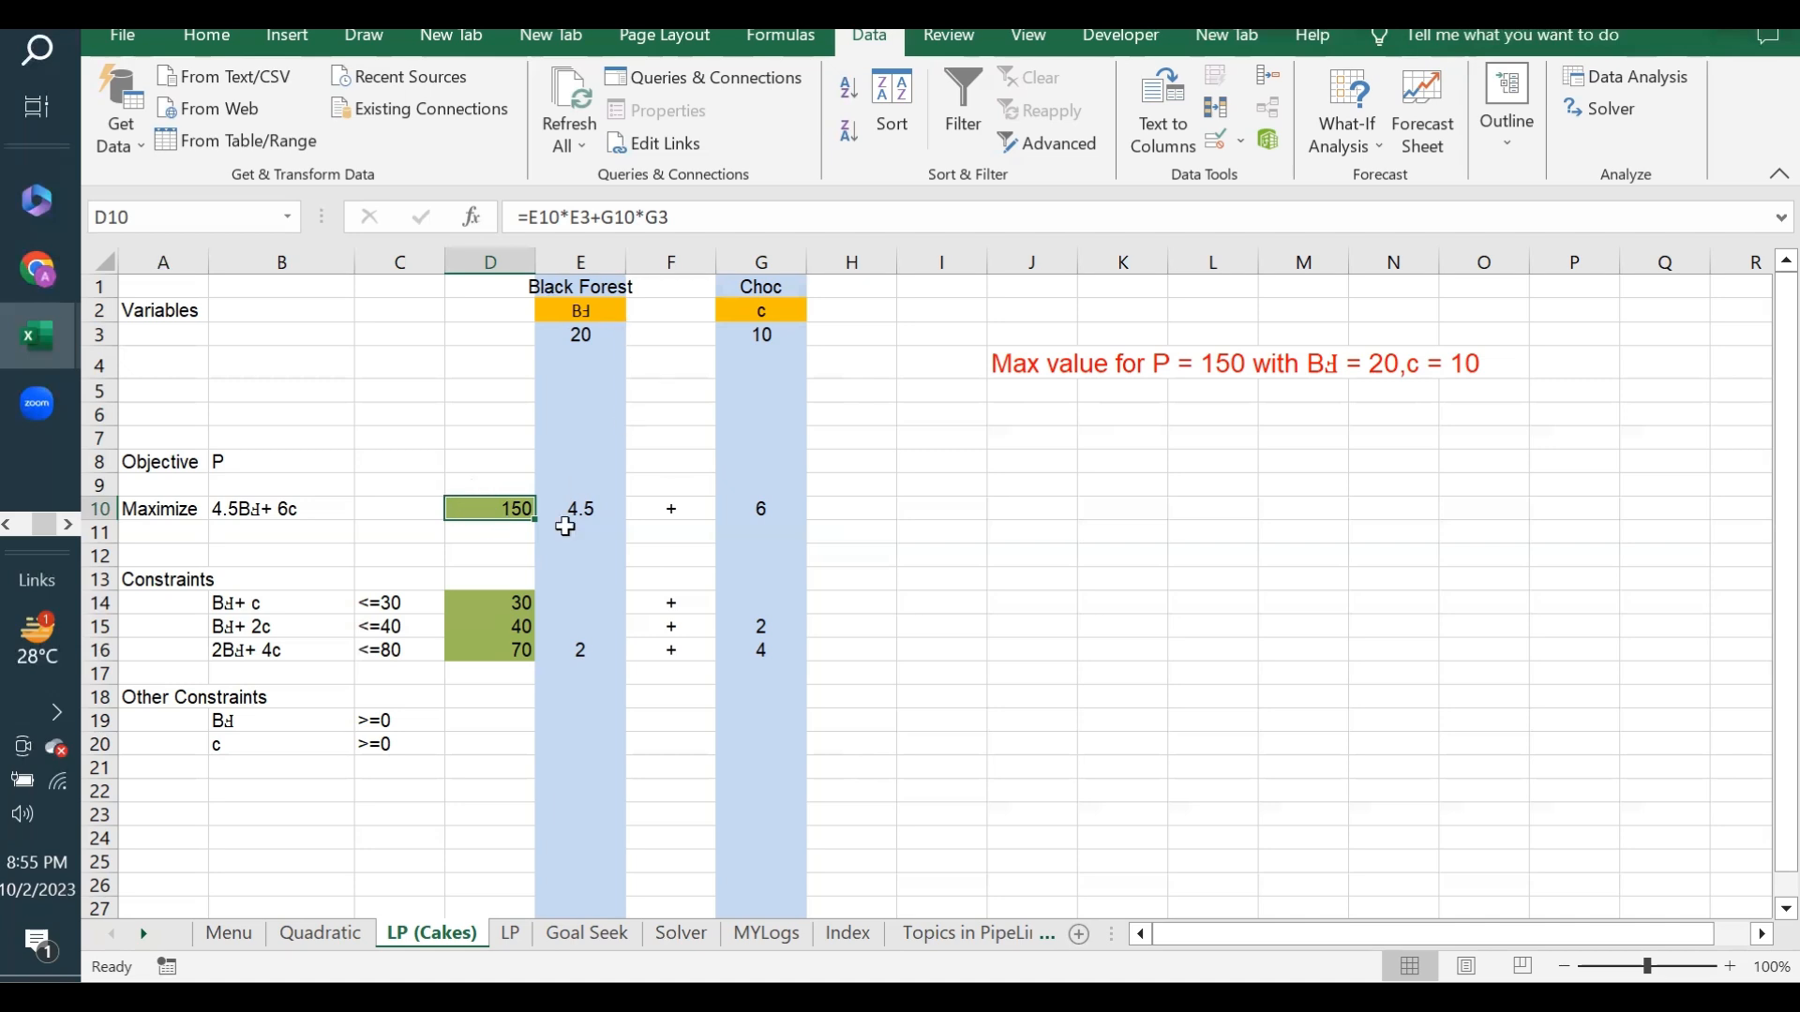
# - Review the solved Black Forest and Choc quantities in E3 and G3 and the objective in D10
pyautogui.click(584, 333)
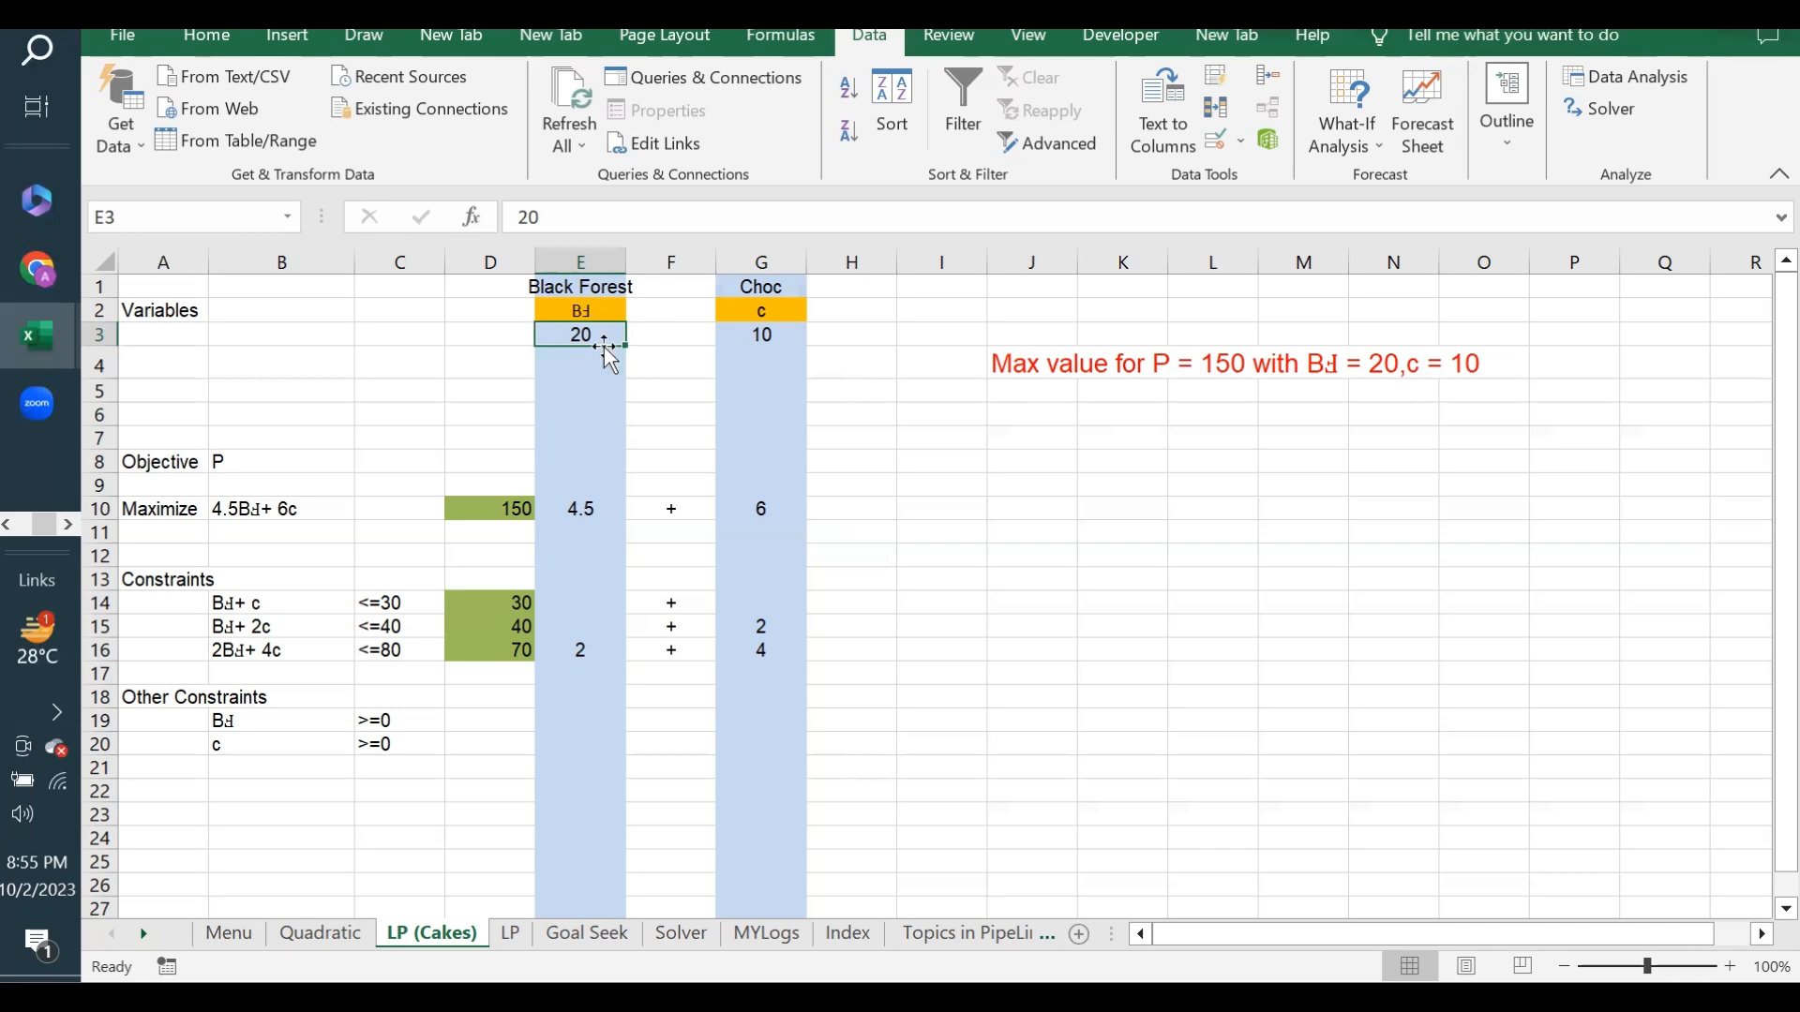
pyautogui.click(748, 327)
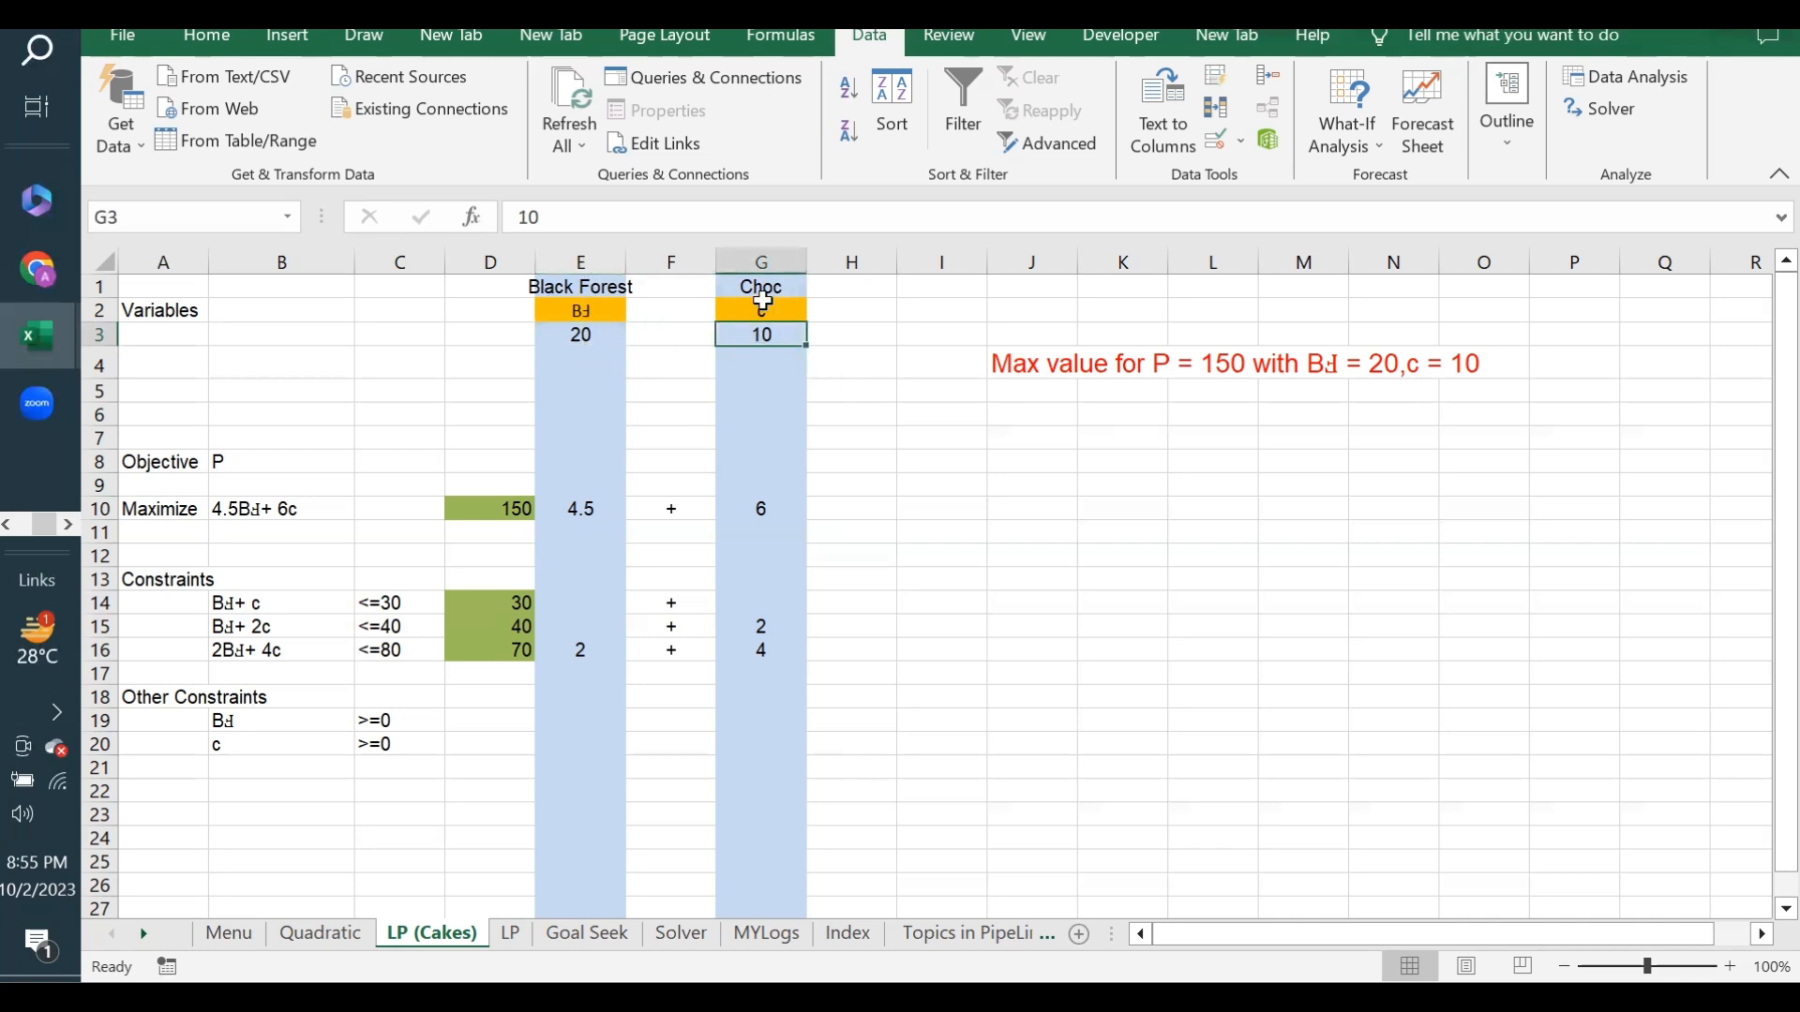
pyautogui.click(506, 505)
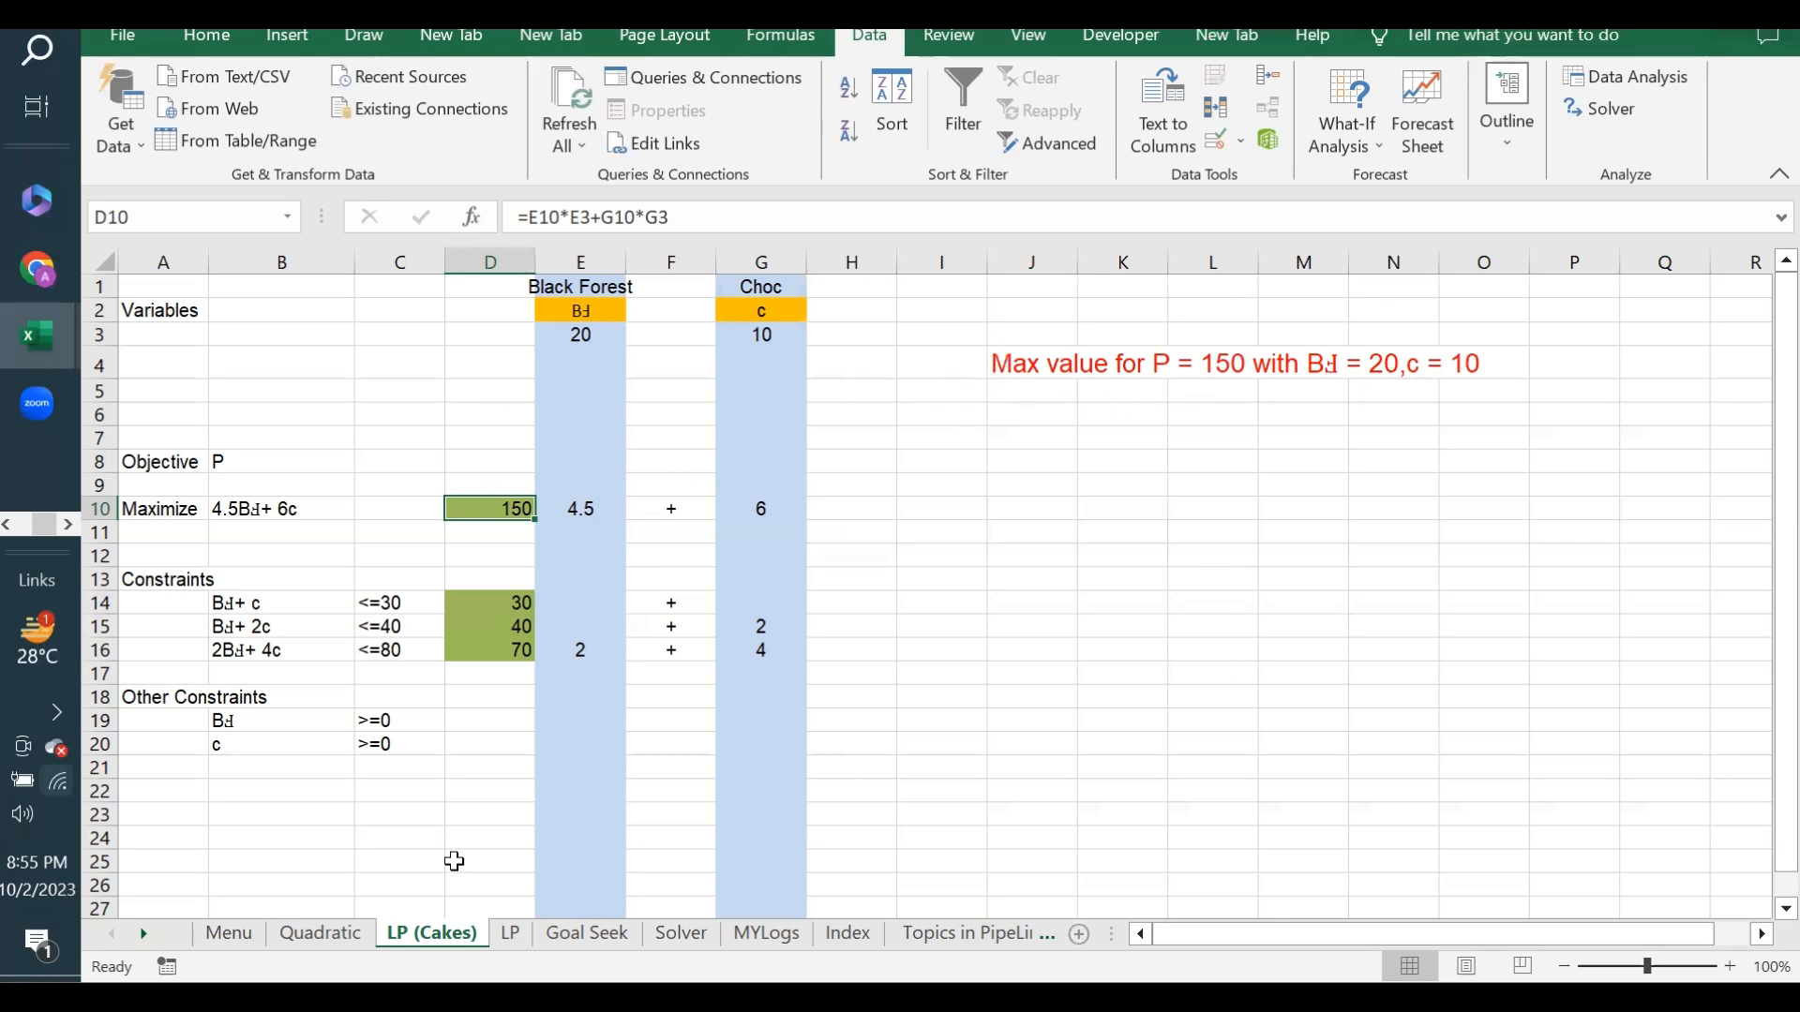
pyautogui.click(1029, 455)
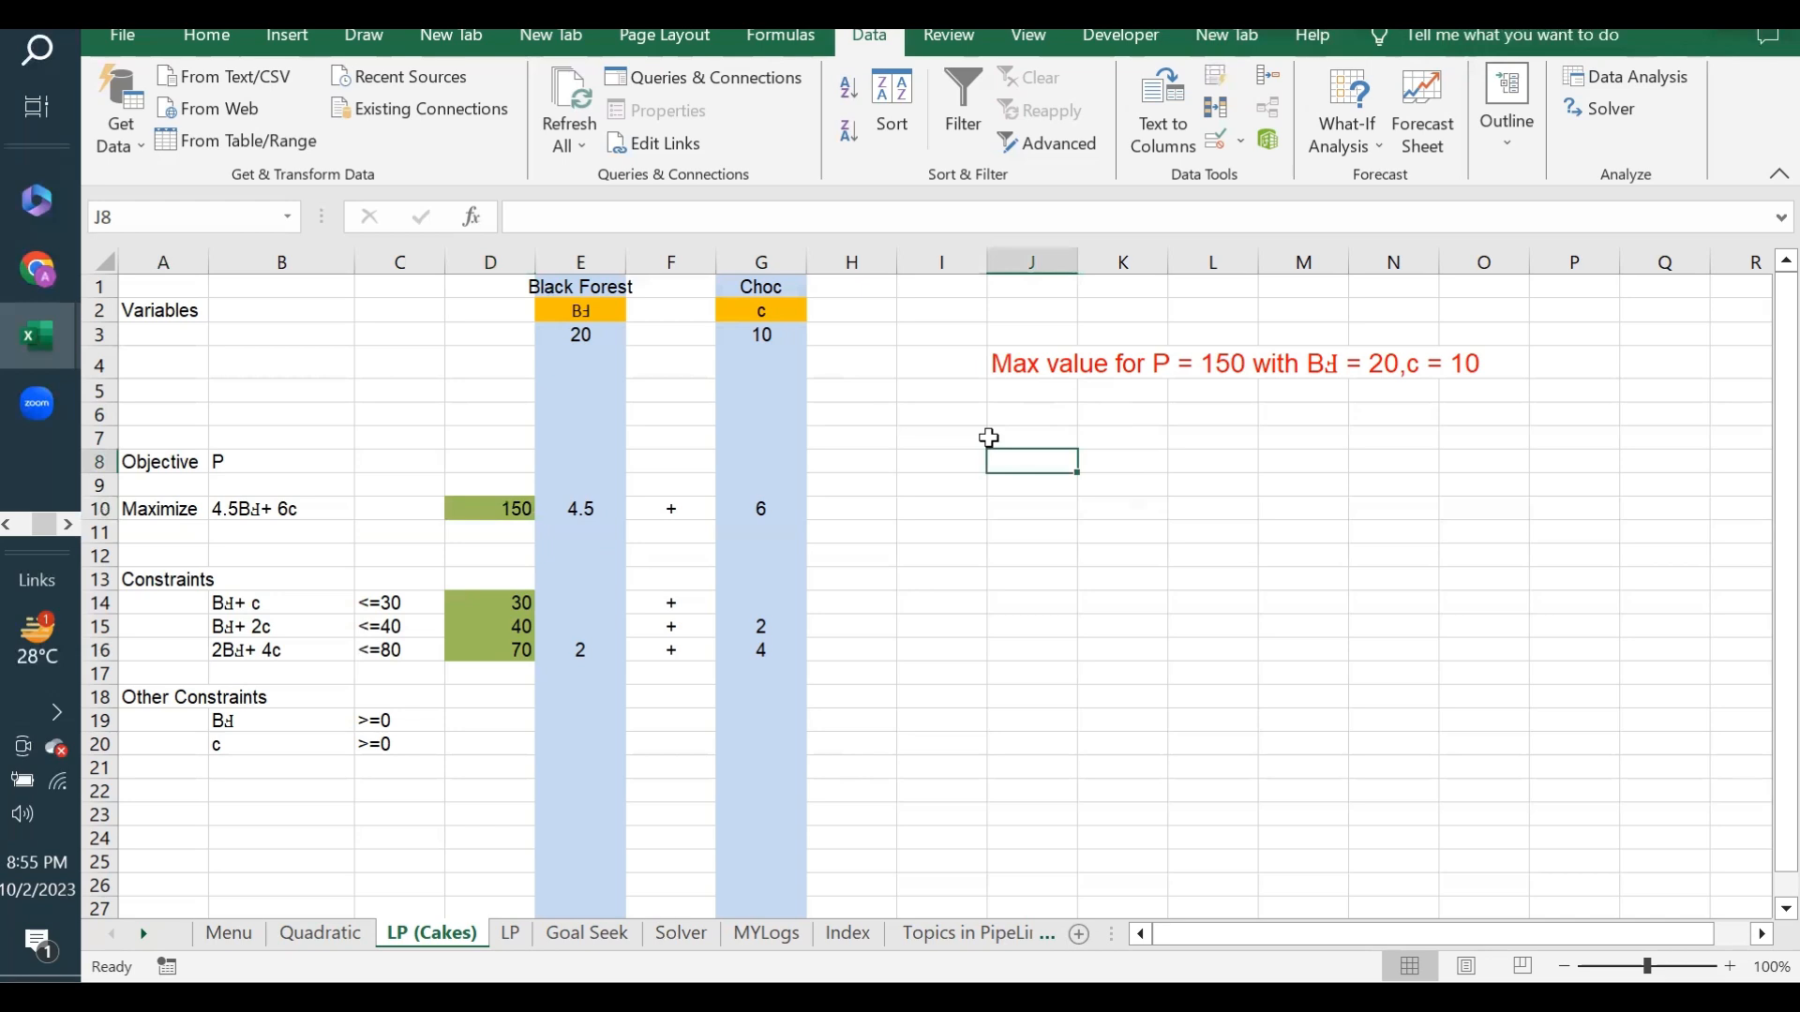
pyautogui.click(506, 507)
pyautogui.click(1030, 464)
# - Reset the Black Forest quantity in E3 to 0 and the Choc quantity in G3 to 1
pyautogui.click(577, 332)
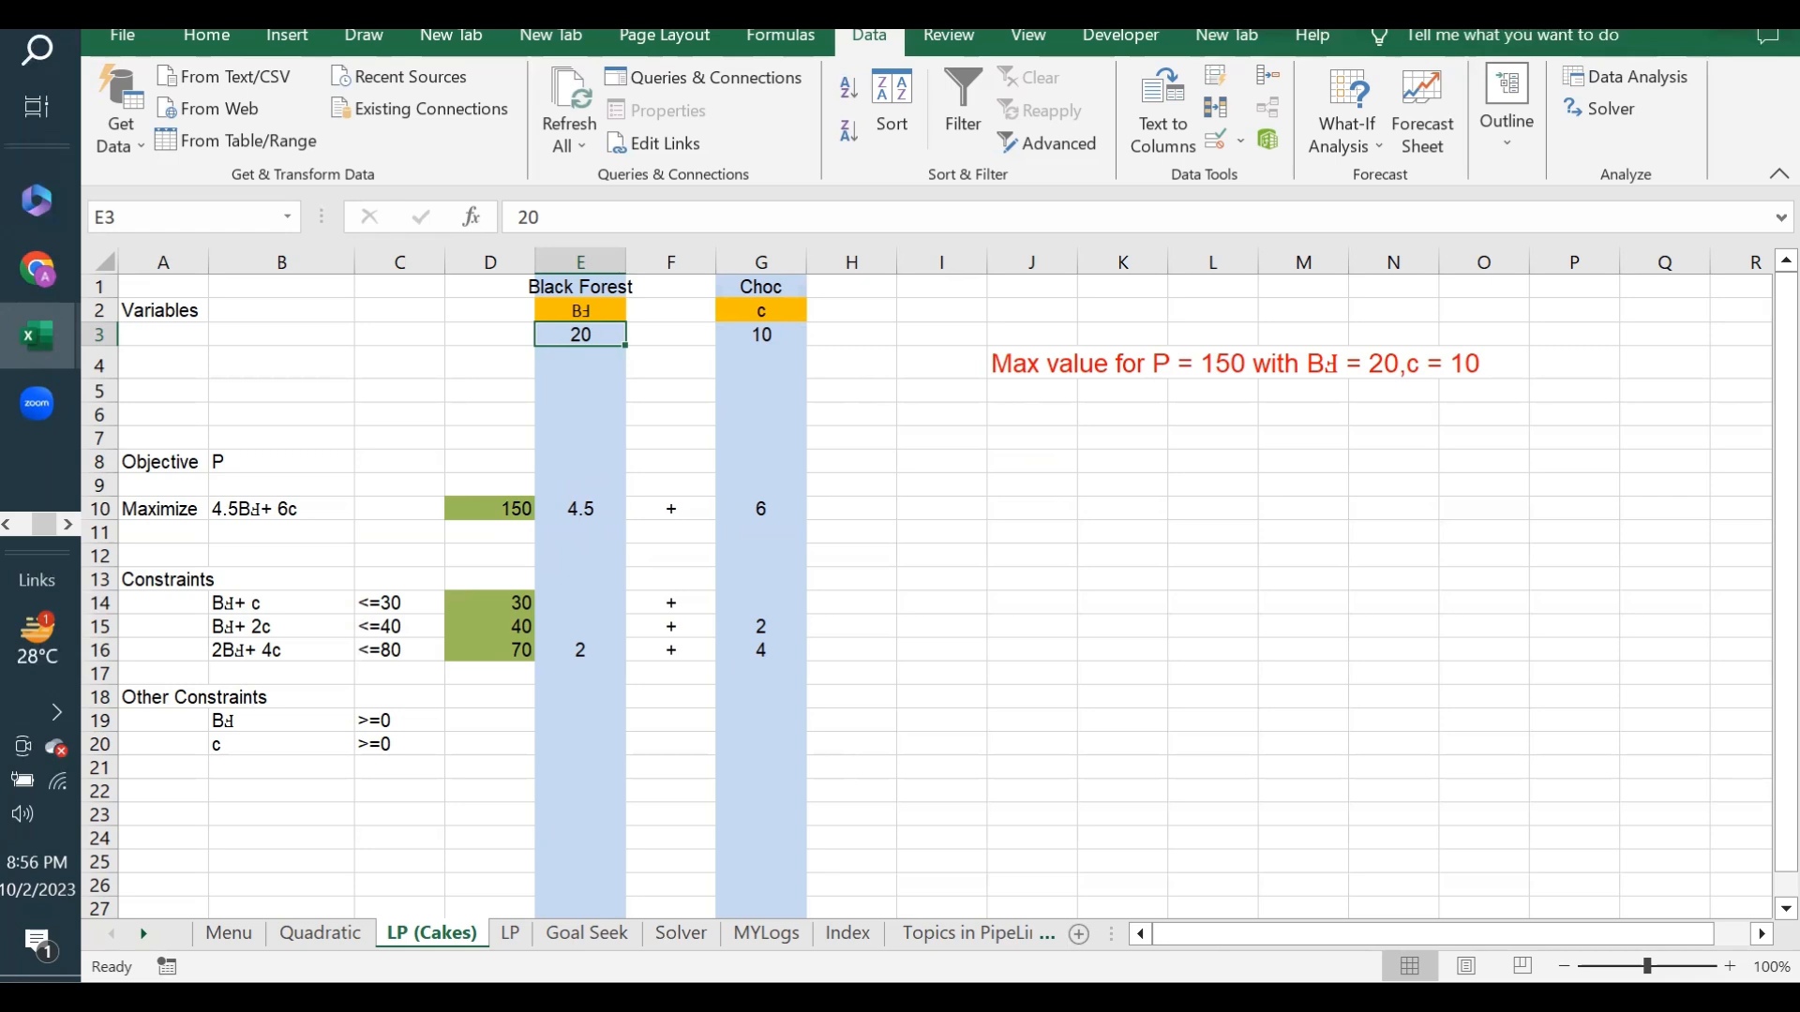
pyautogui.write('1')
pyautogui.write('0')
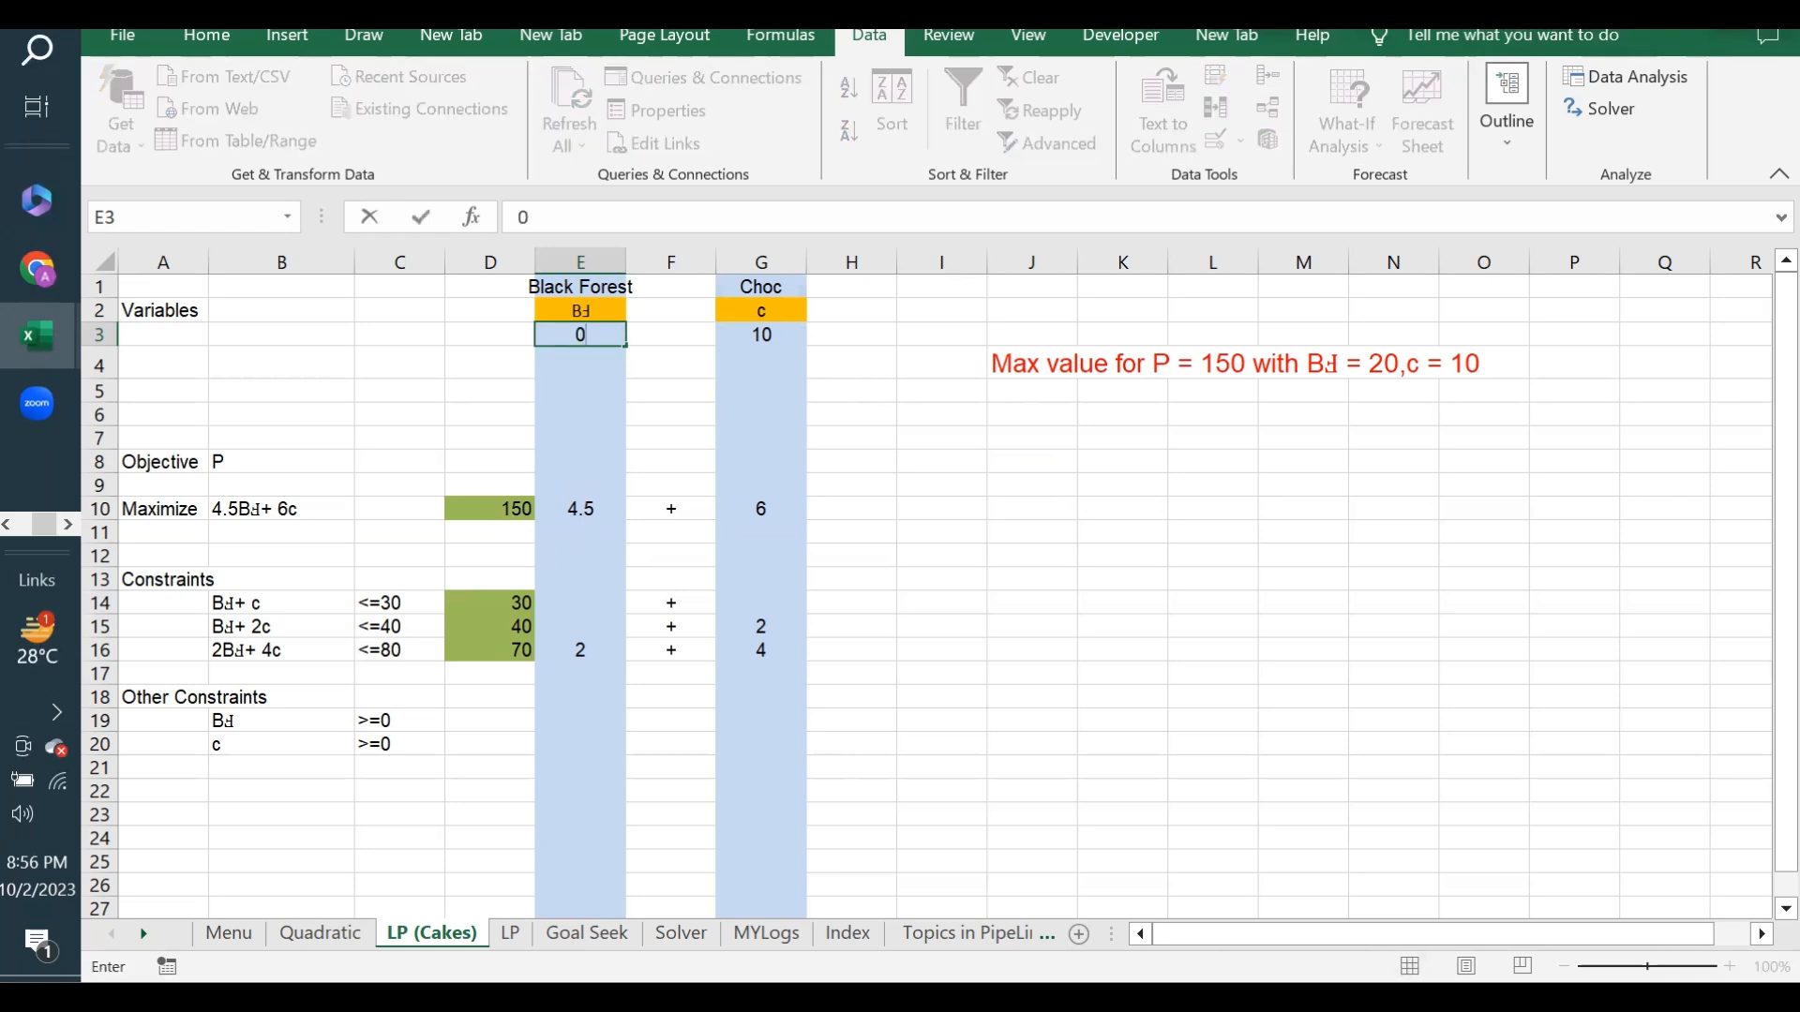
pyautogui.press('Return')
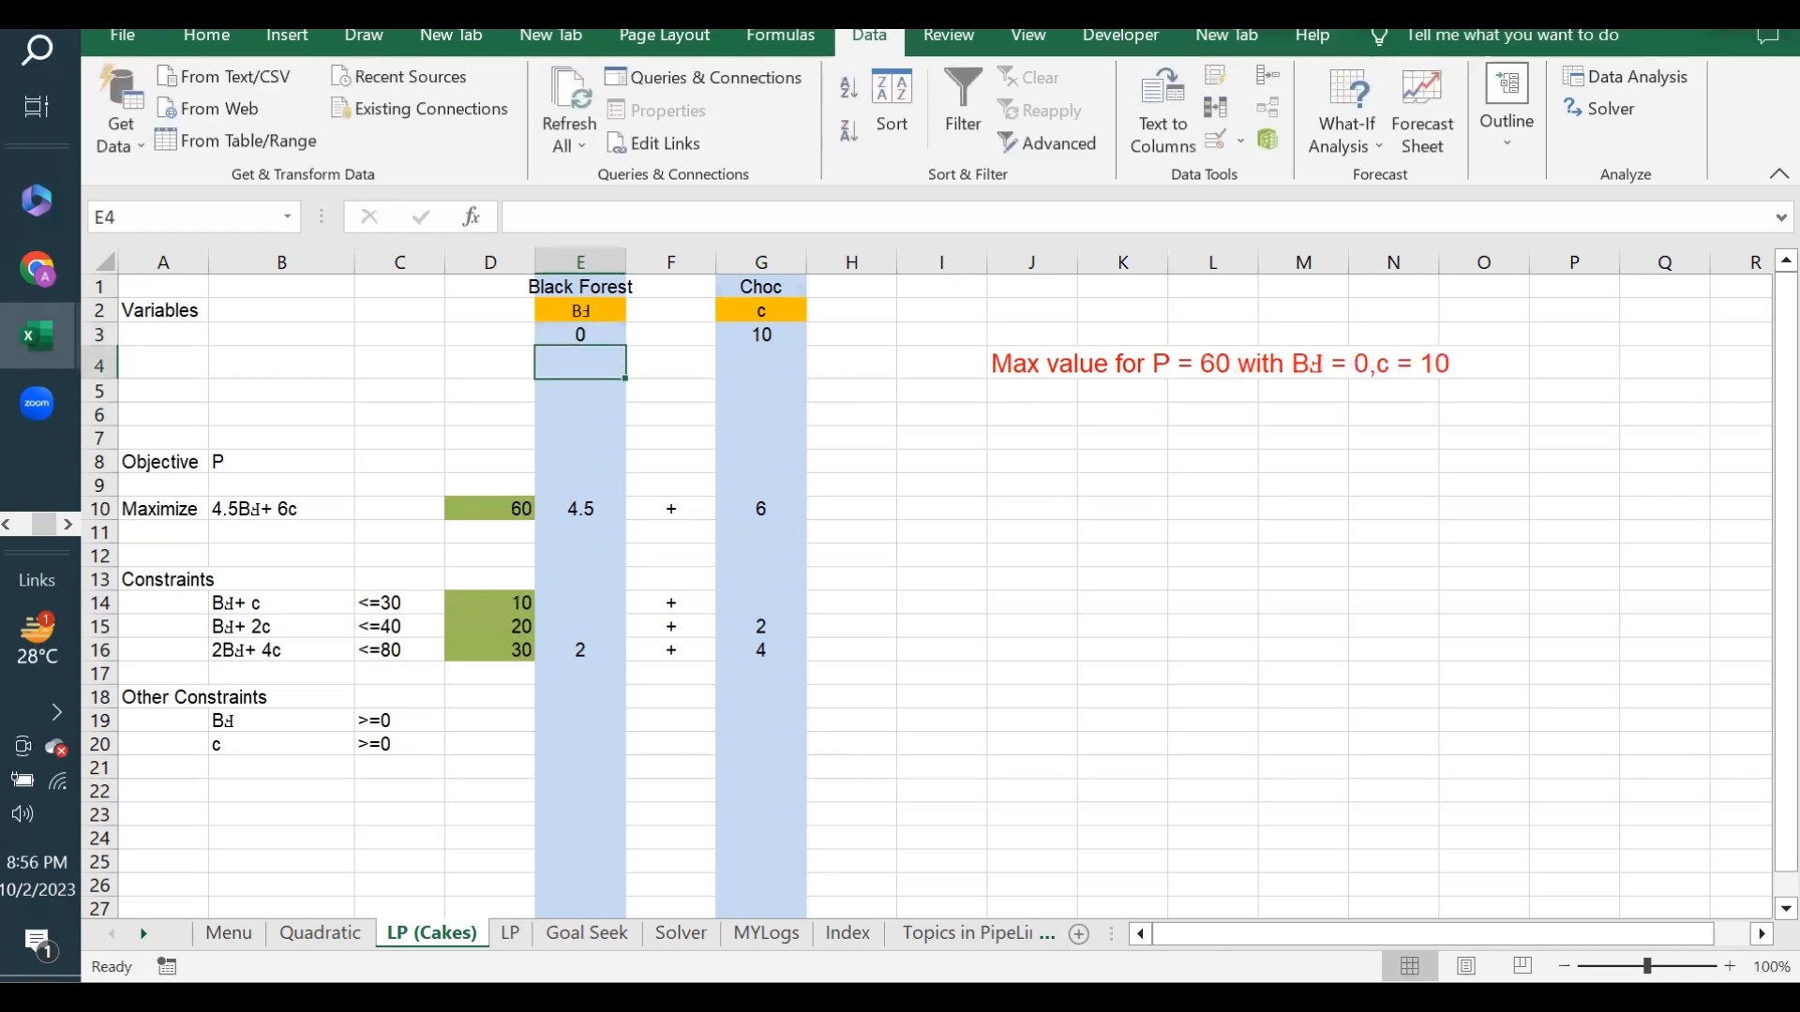
pyautogui.click(1040, 498)
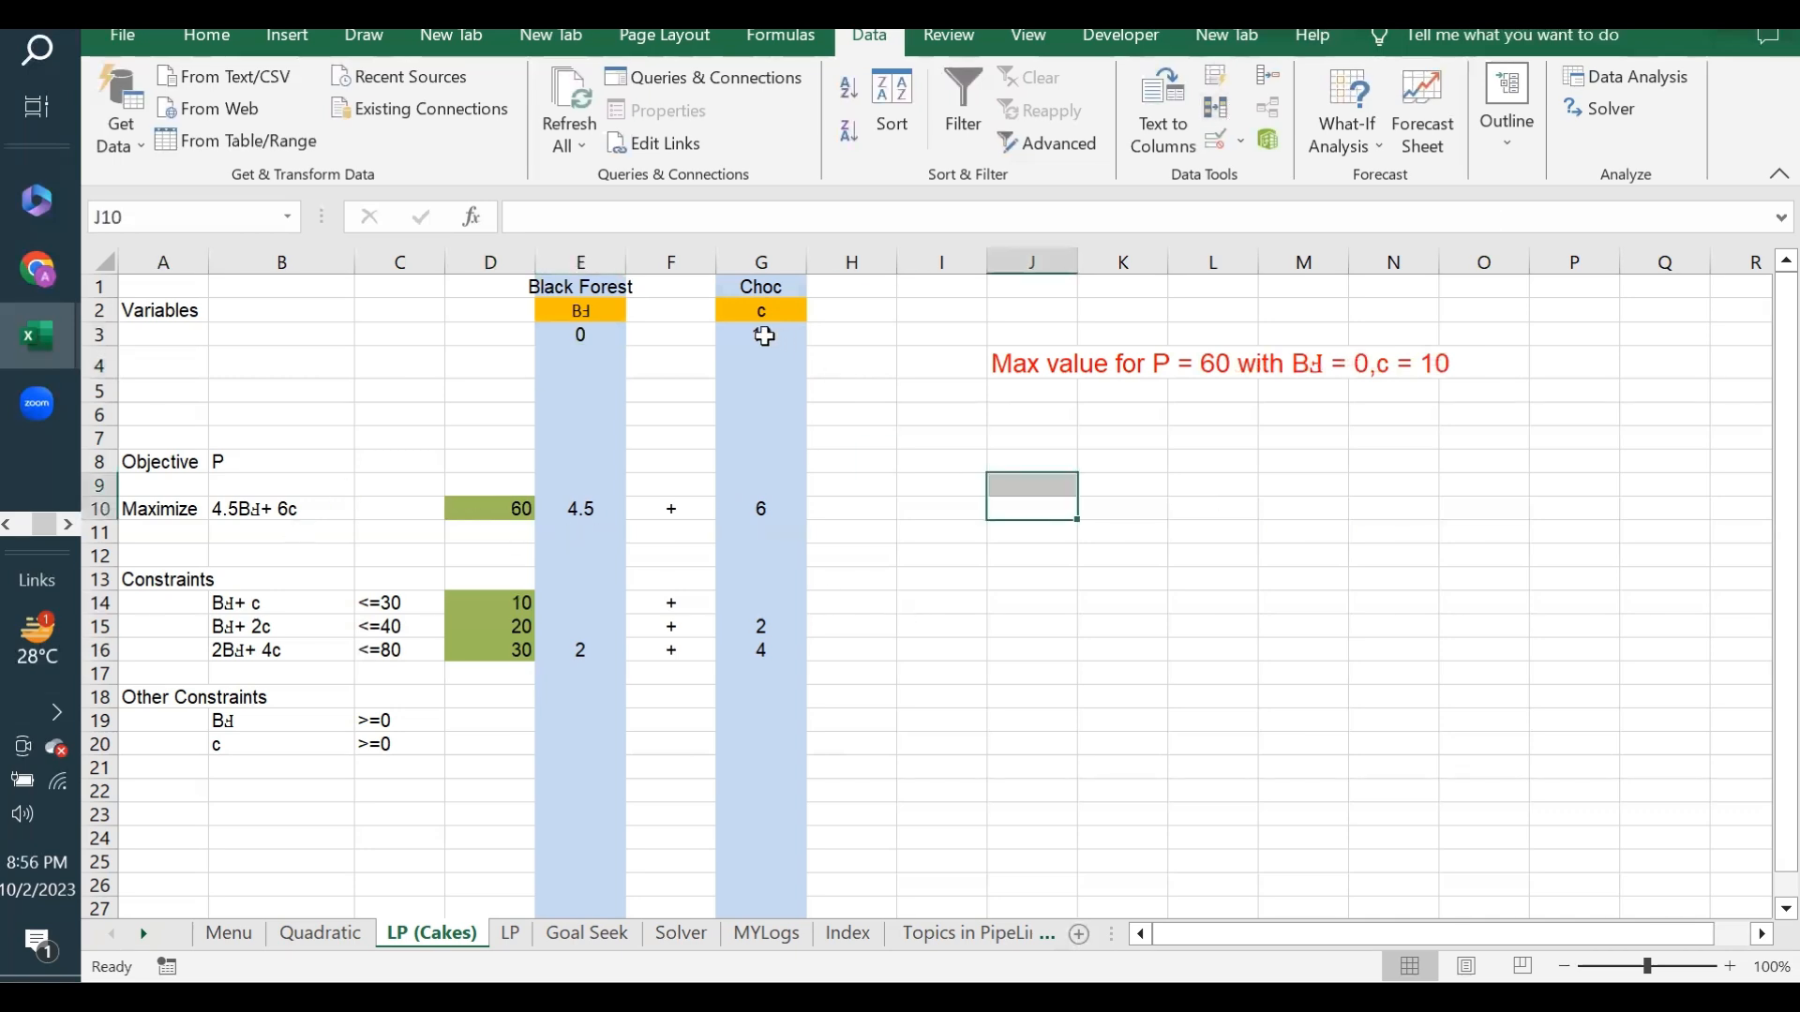
pyautogui.click(764, 336)
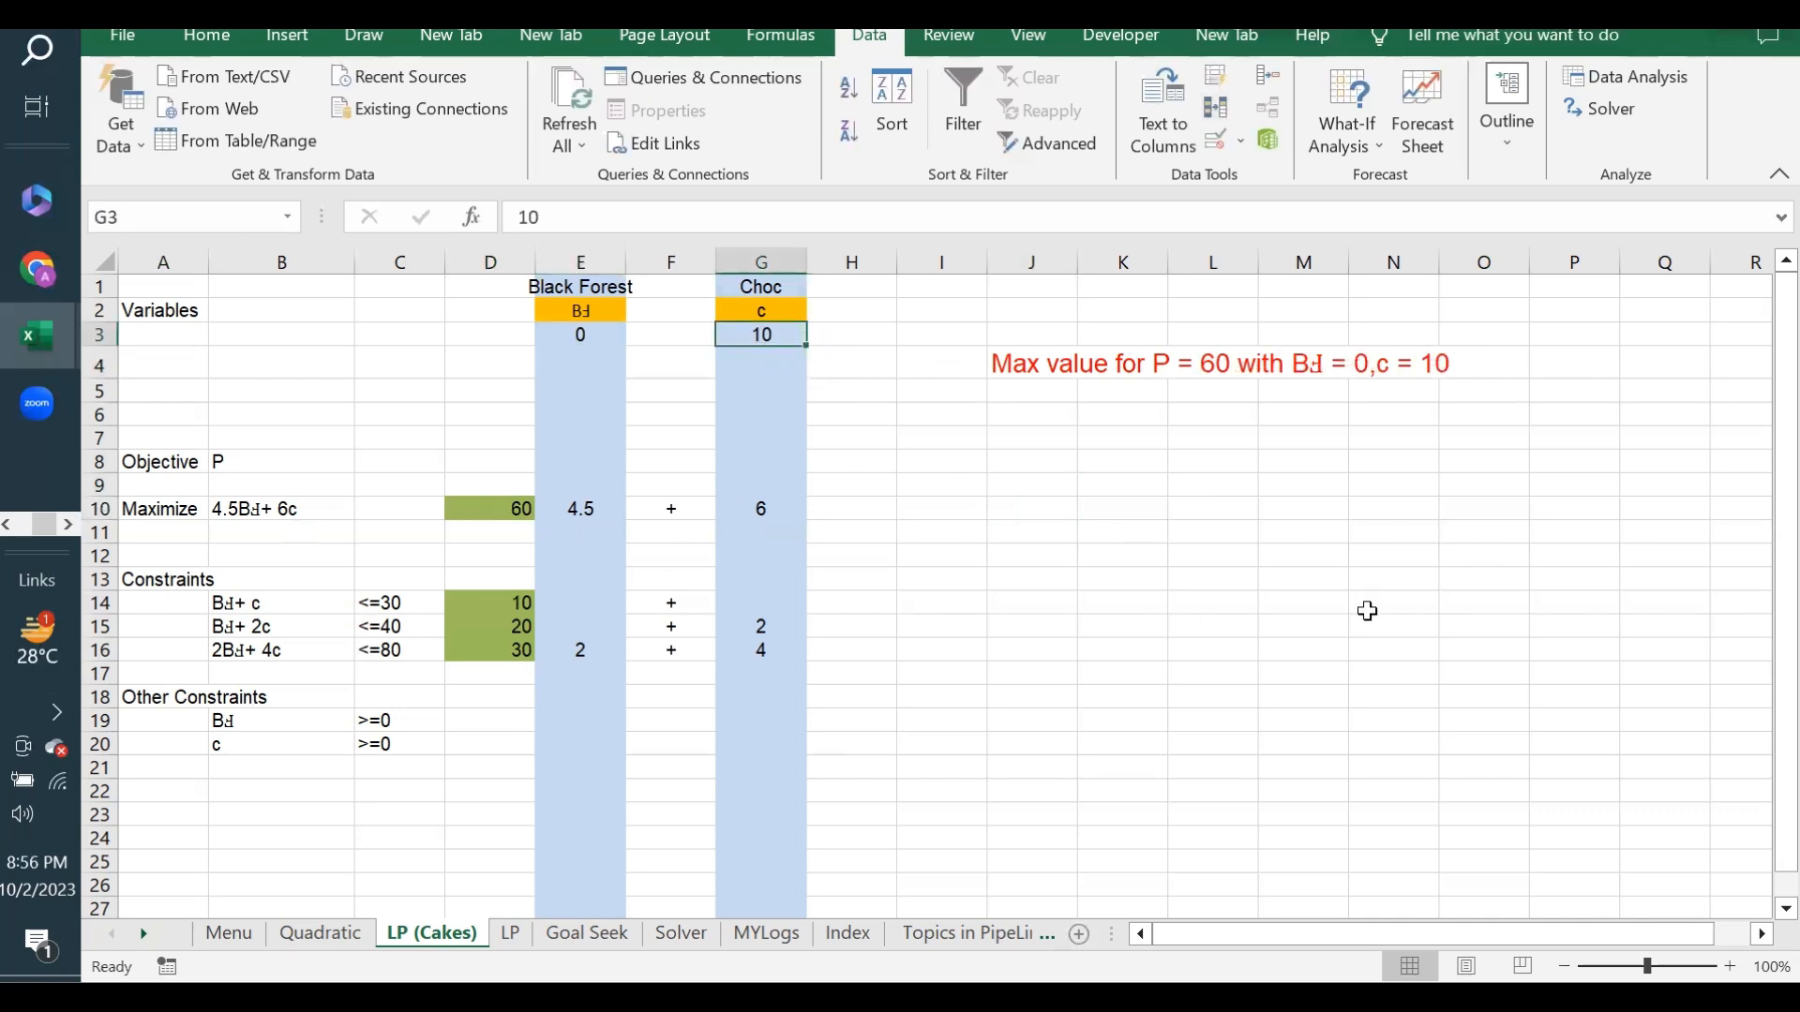
pyautogui.write('1')
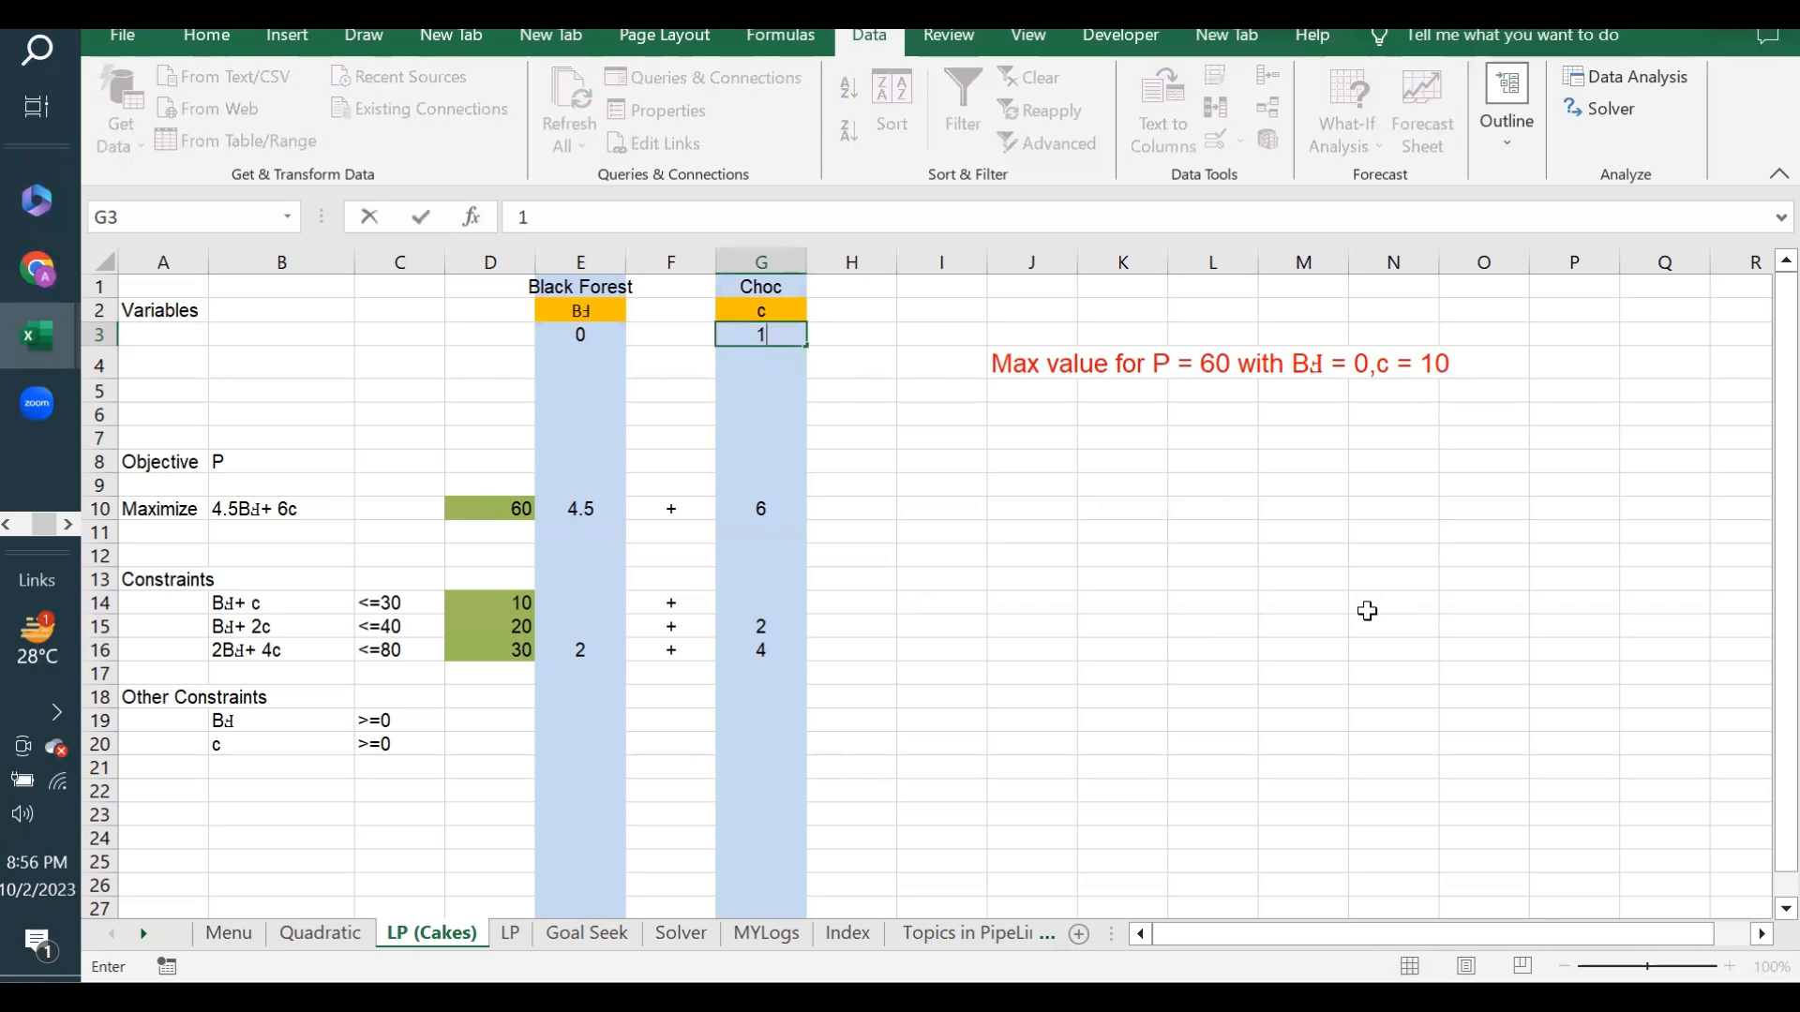
pyautogui.press('Return')
pyautogui.click(771, 327)
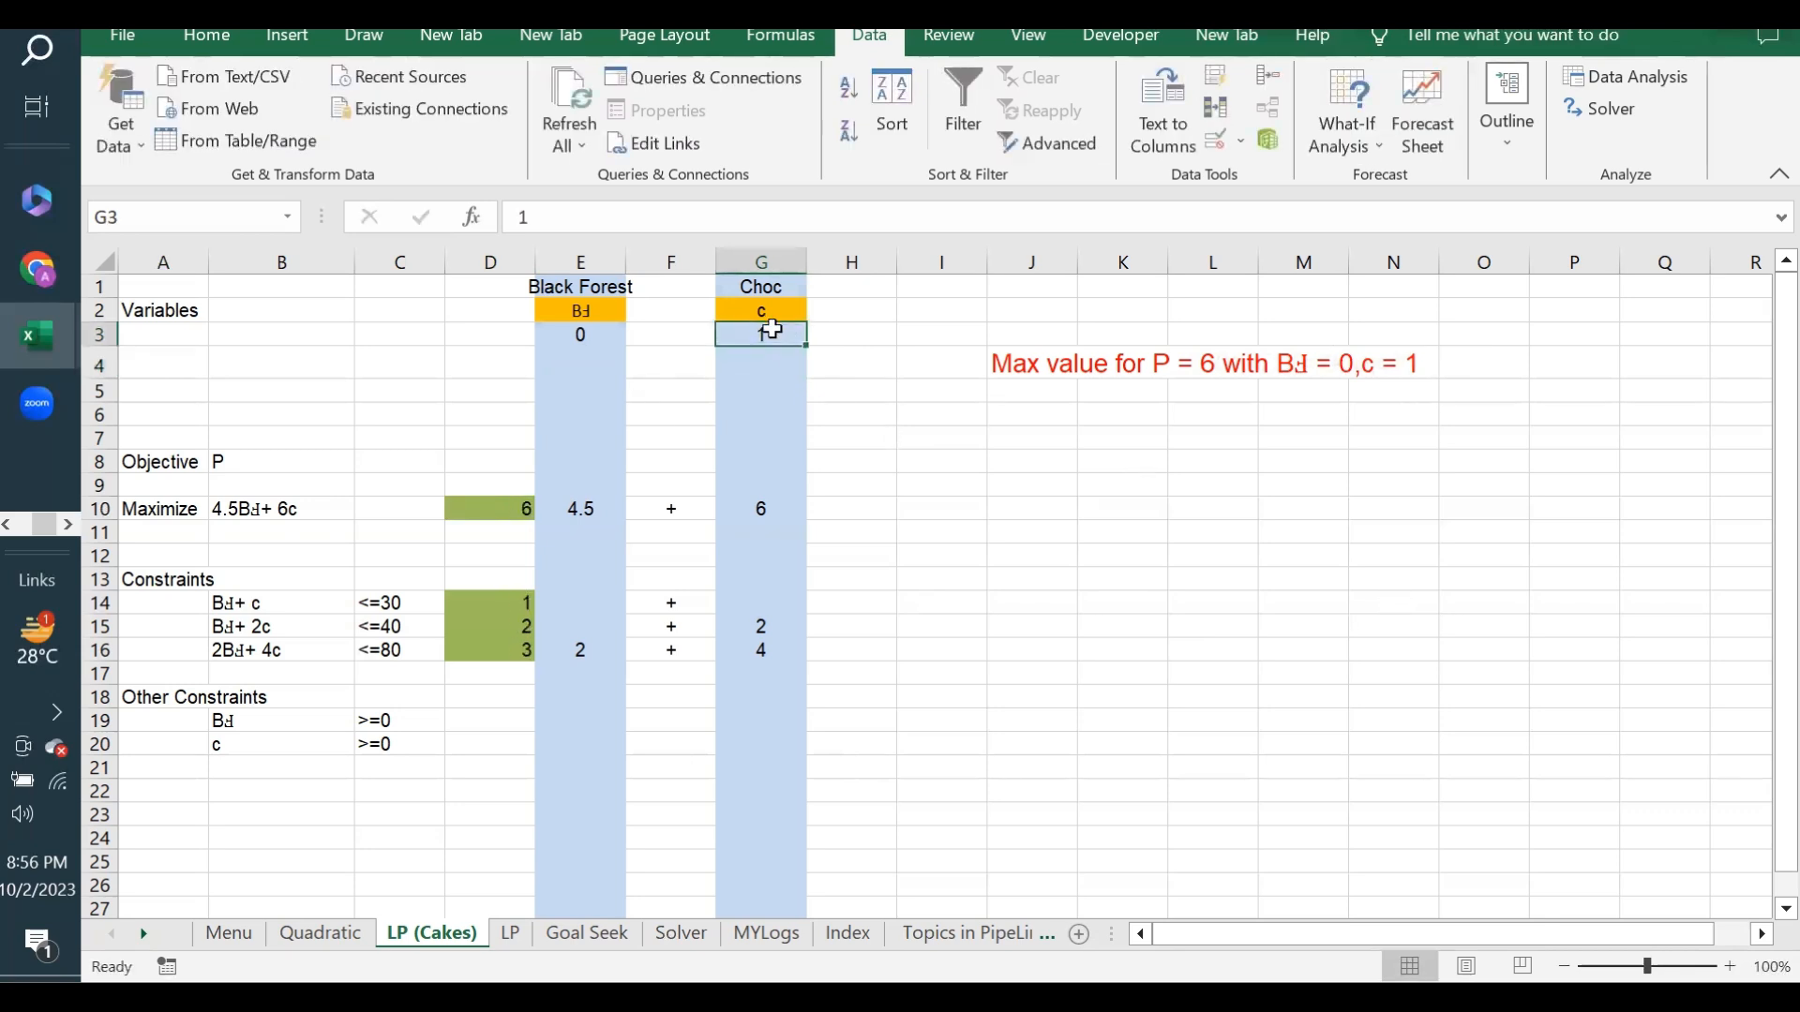
pyautogui.click(953, 479)
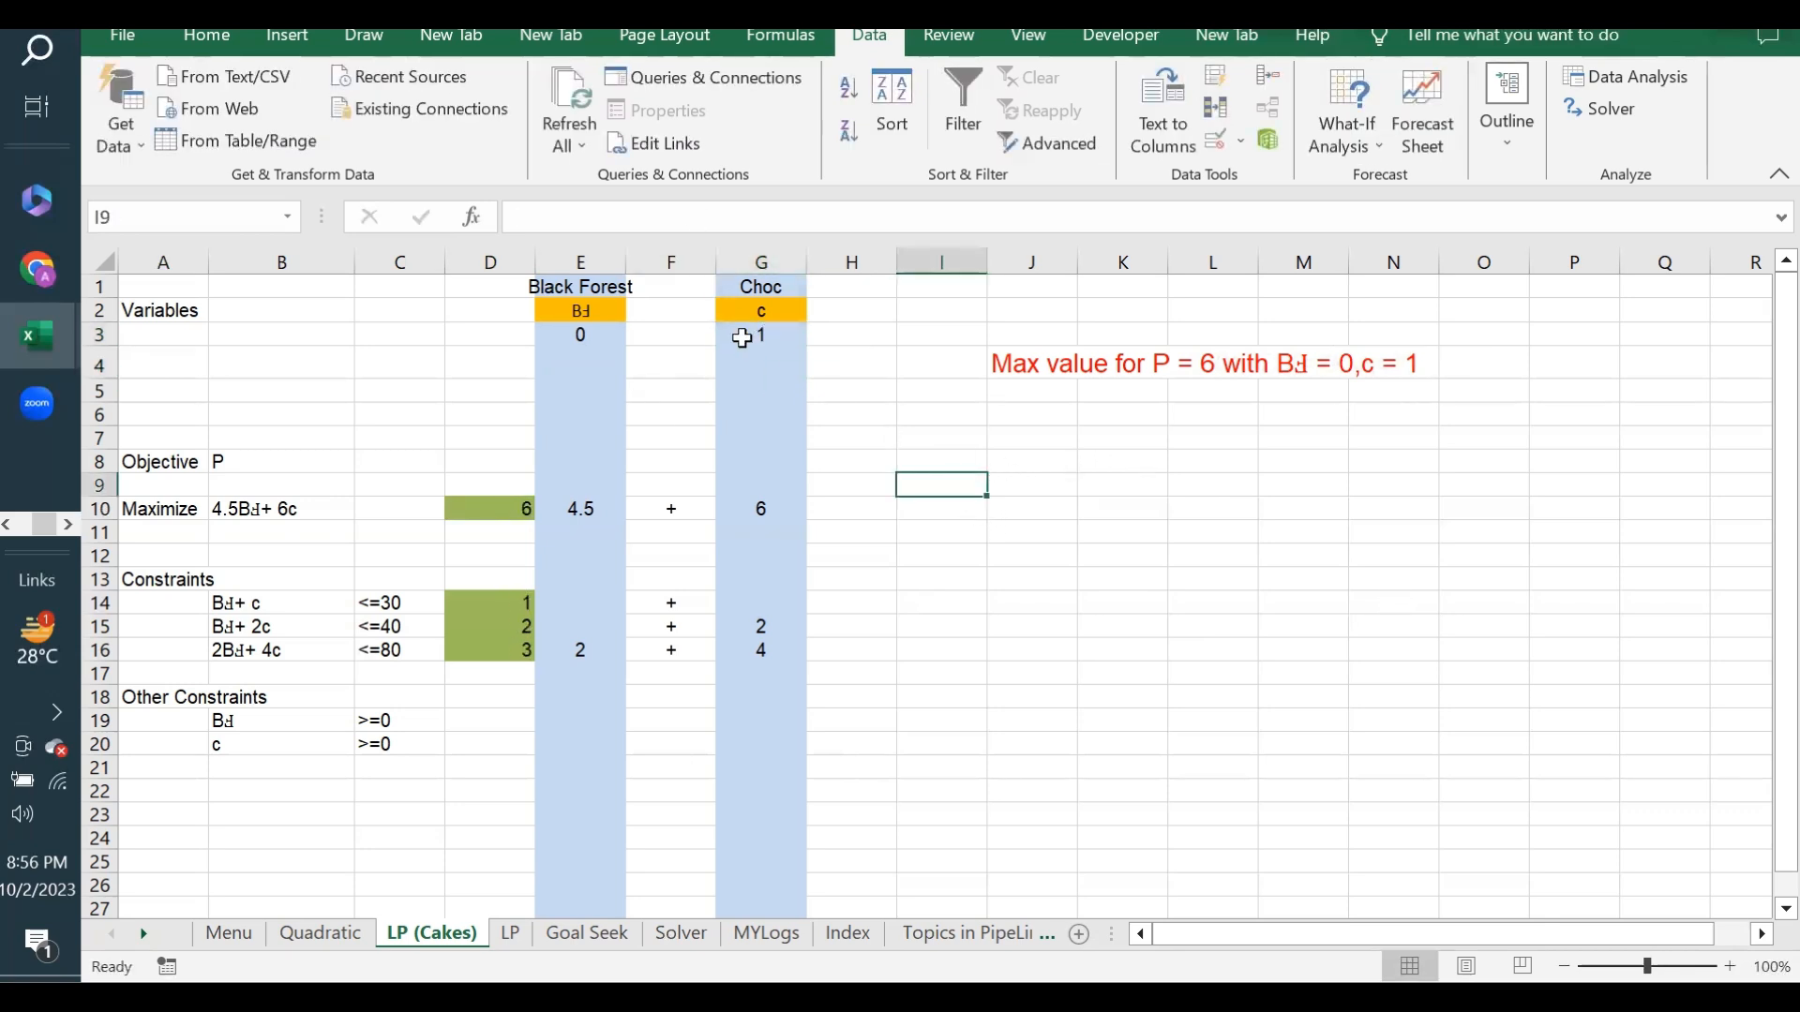
pyautogui.click(780, 335)
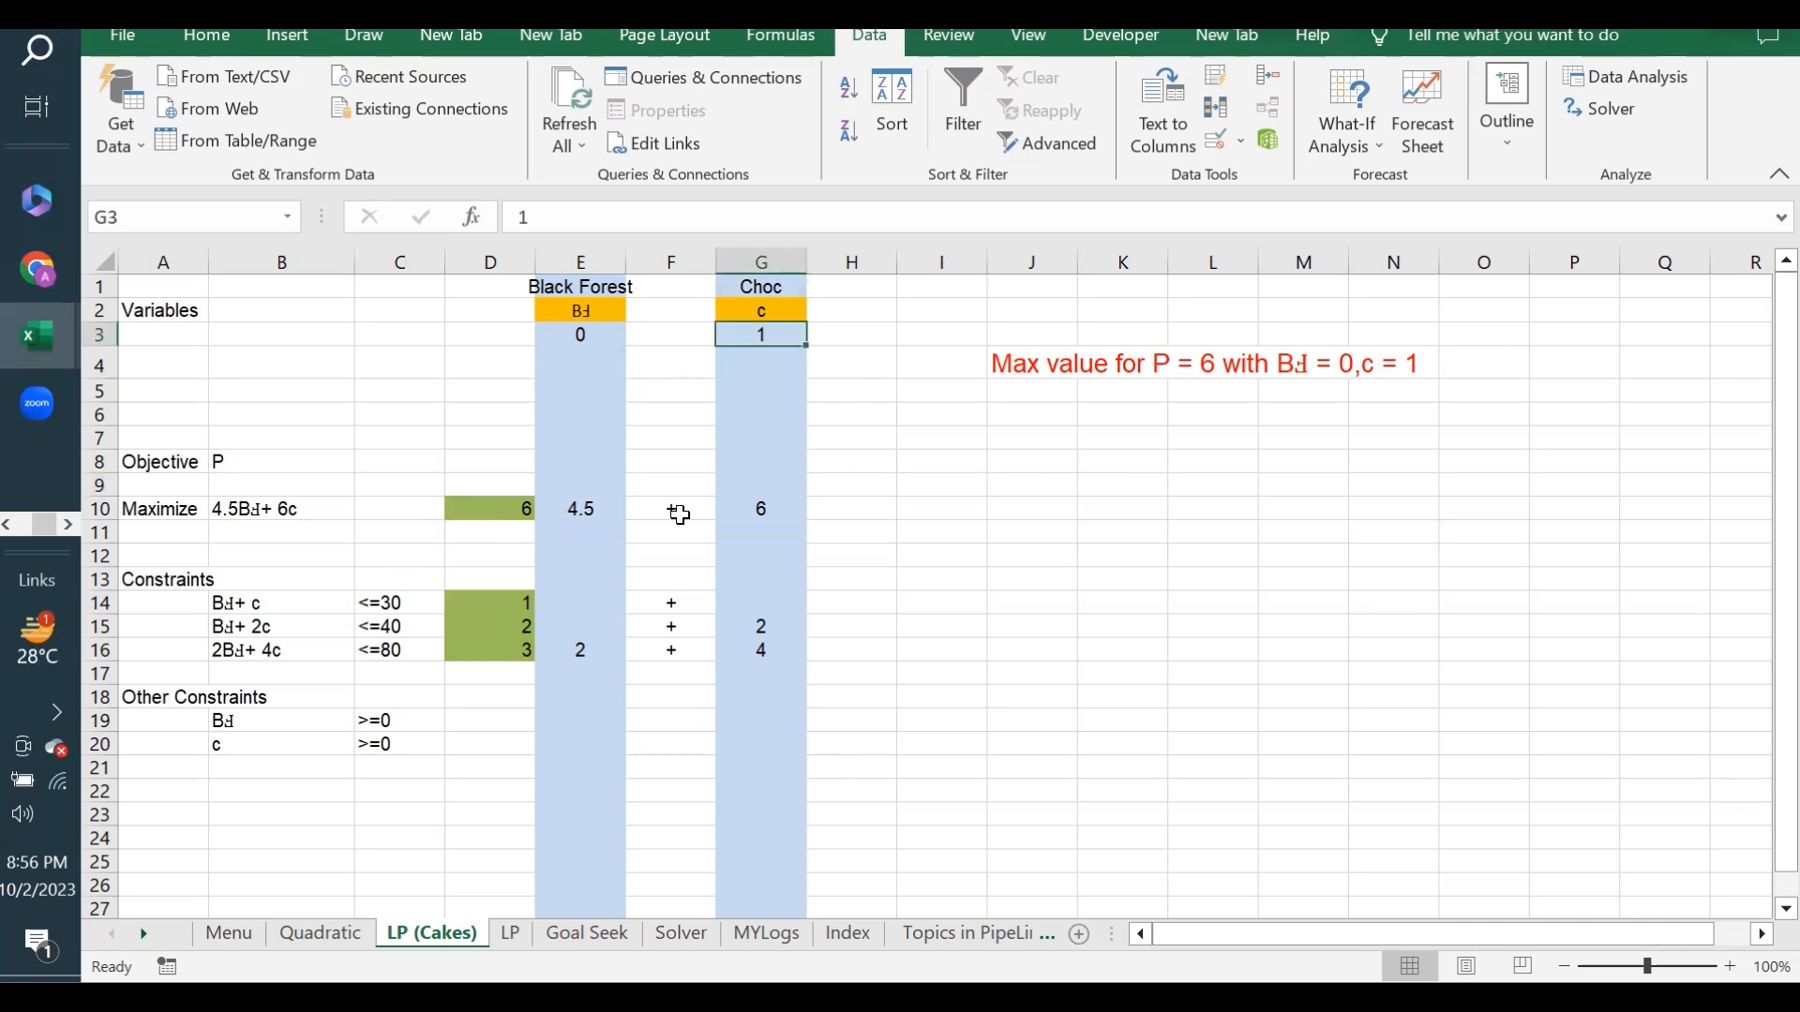
pyautogui.click(481, 513)
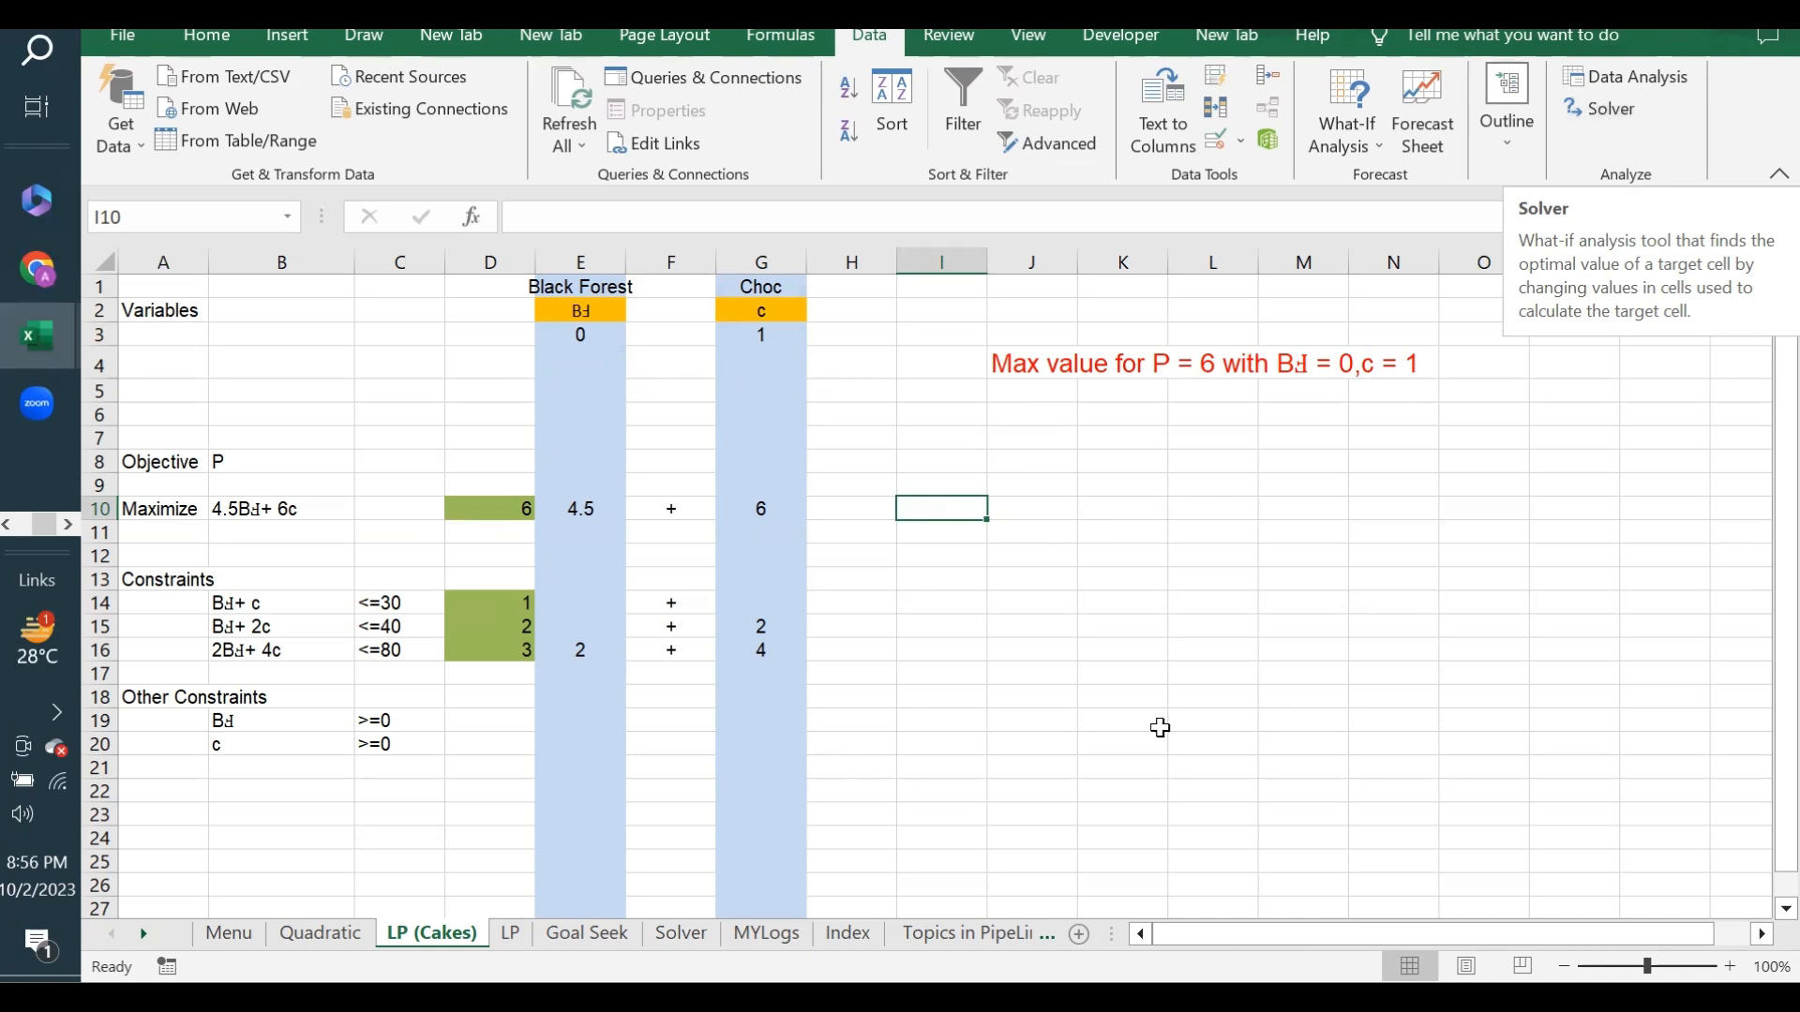
# - Run Goal Seek to bring the objective in D10 to 150 by changing the Choc quantity in G3
pyautogui.click(1359, 150)
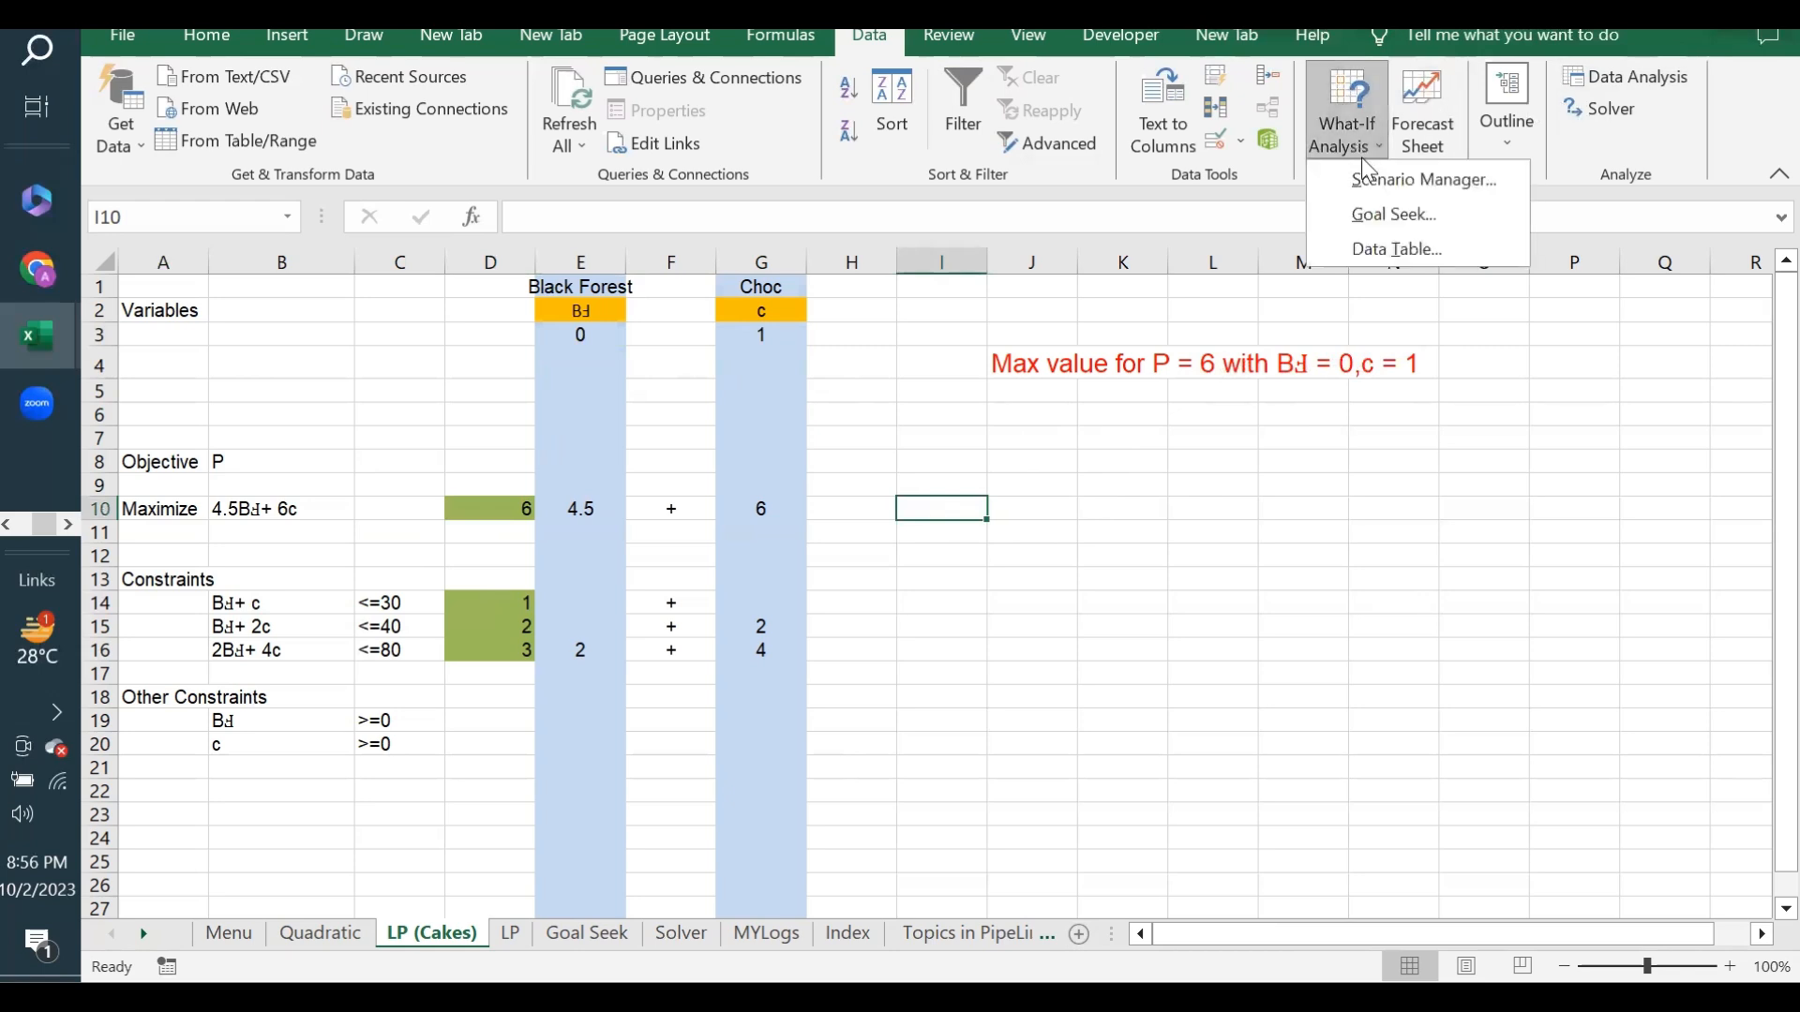
pyautogui.click(1389, 212)
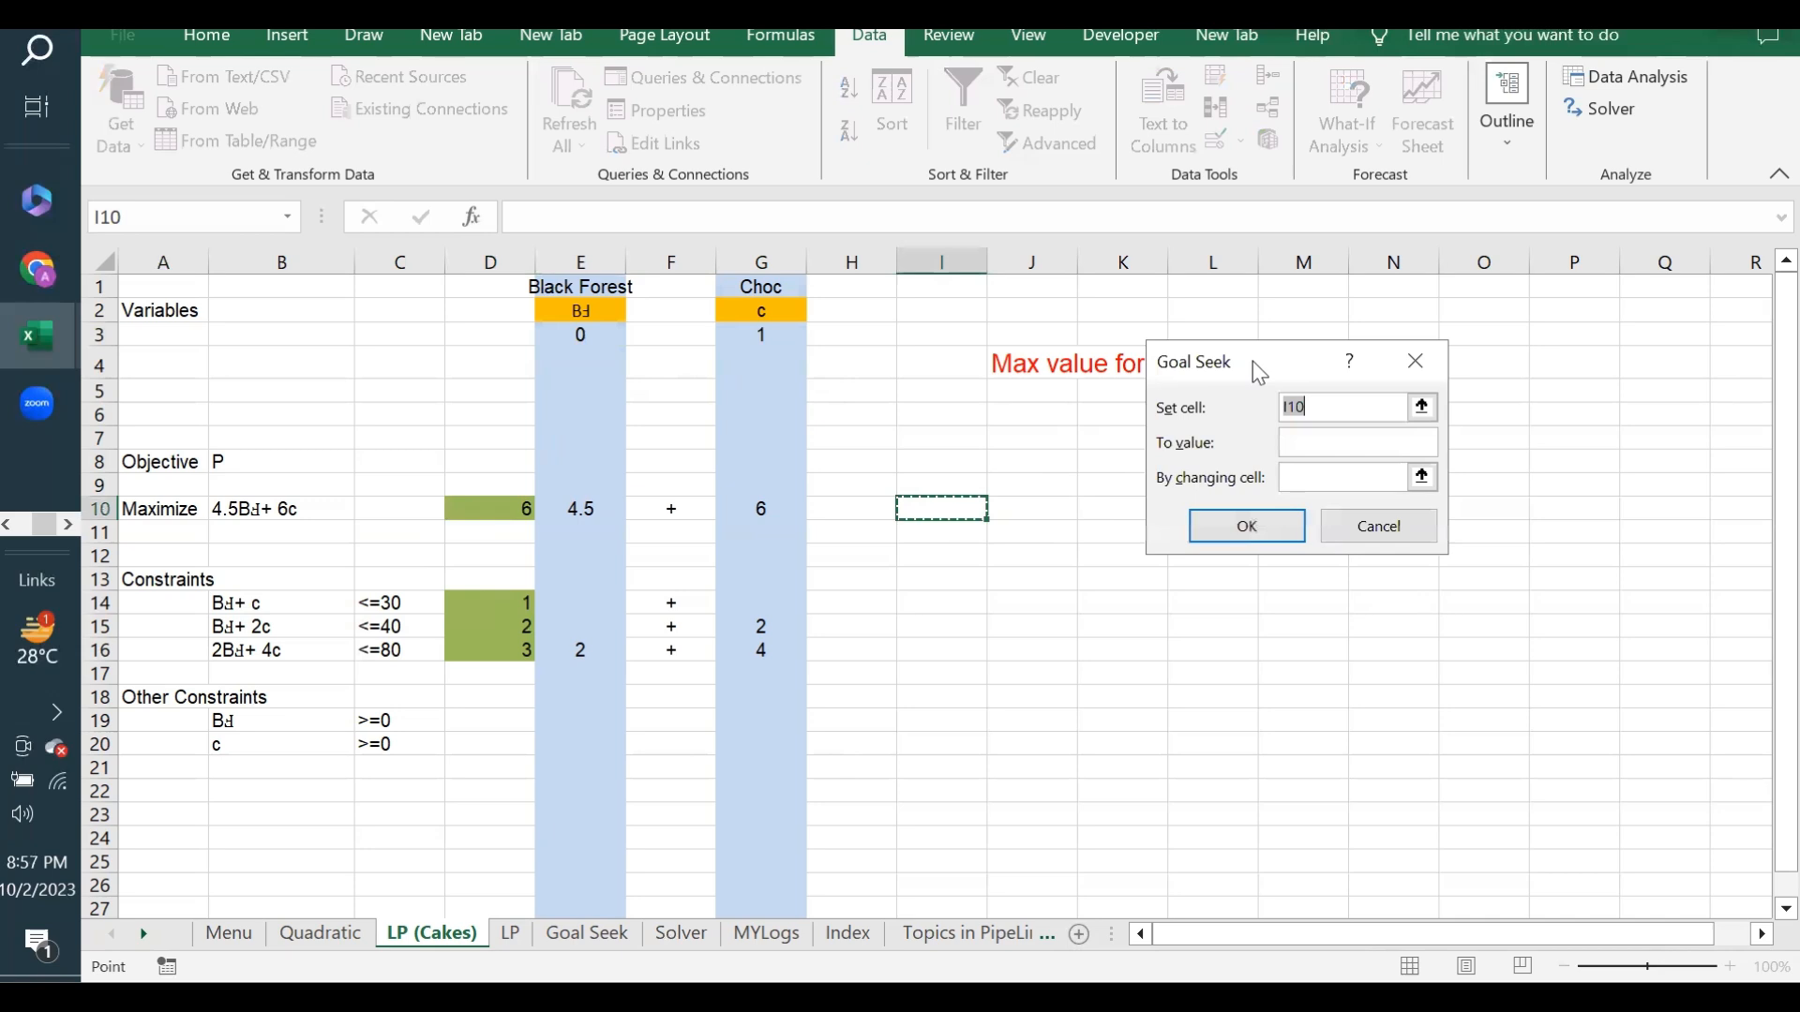
pyautogui.moveTo(1257, 372); pyautogui.dragTo(1167, 456)
pyautogui.click(761, 335)
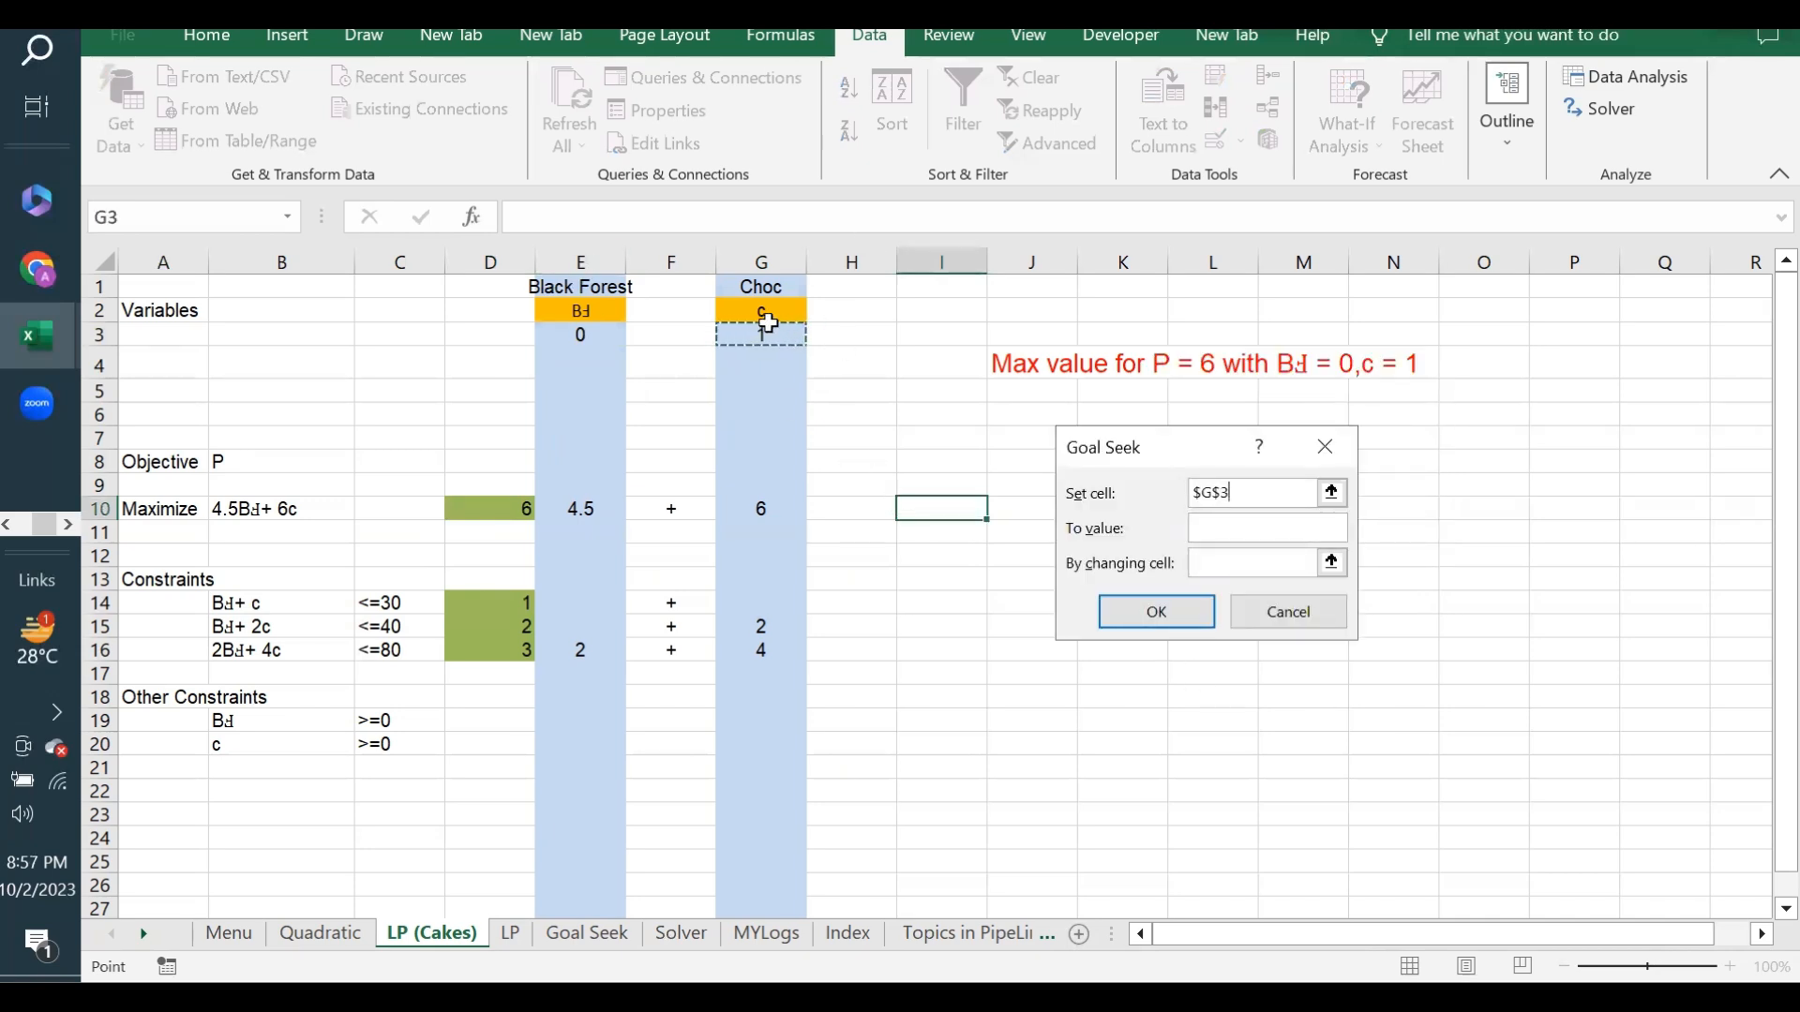
pyautogui.click(490, 508)
pyautogui.click(1229, 525)
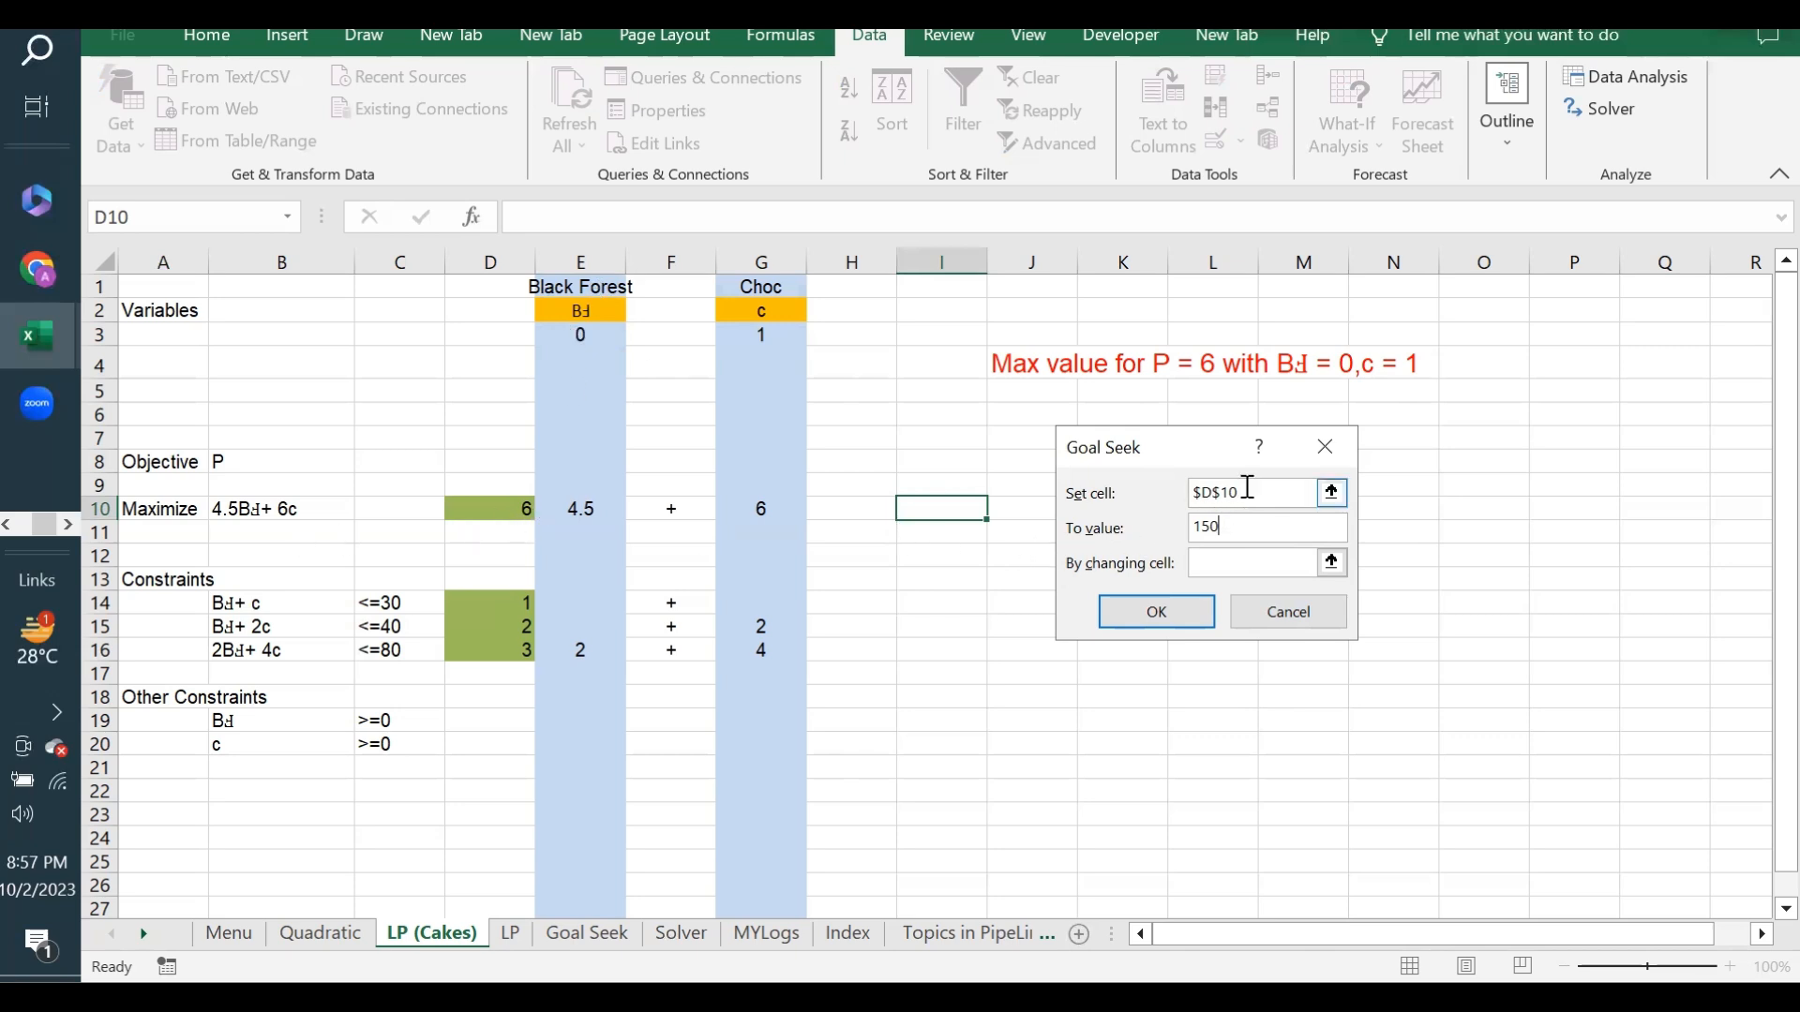
pyautogui.click(1207, 569)
pyautogui.click(761, 335)
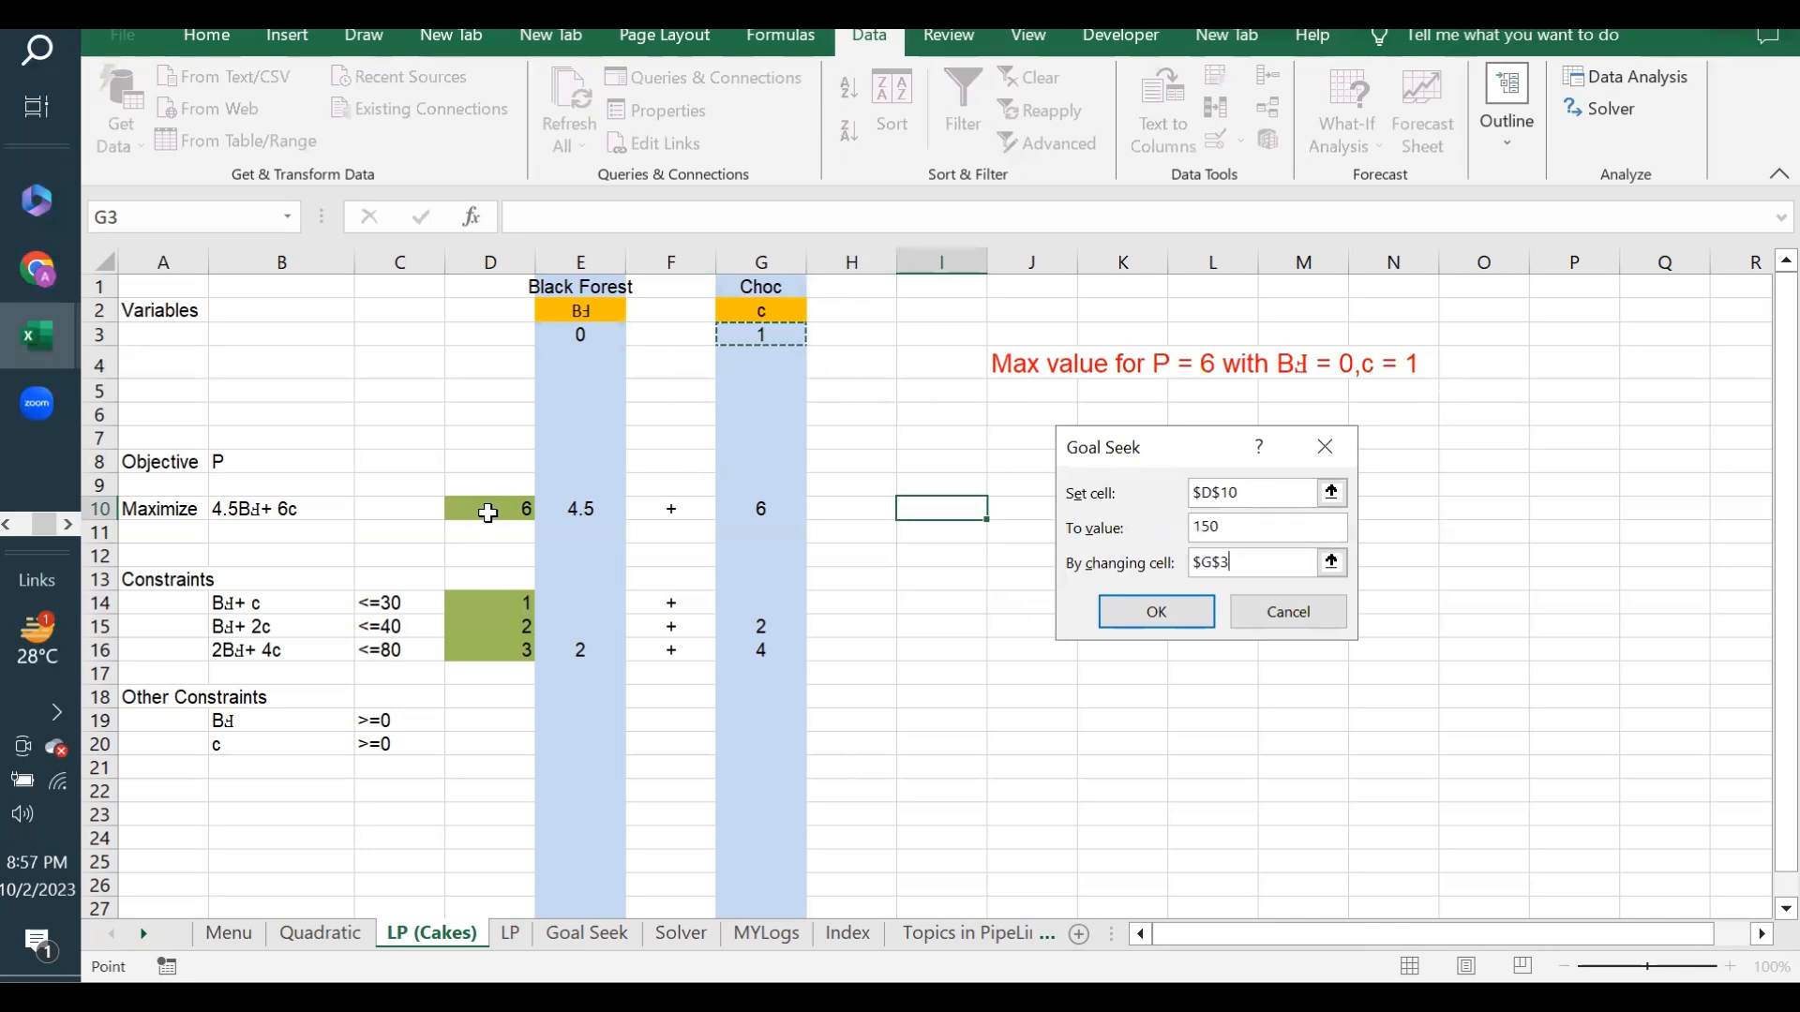
pyautogui.moveTo(1232, 529); pyautogui.dragTo(1131, 542)
pyautogui.click(1134, 611)
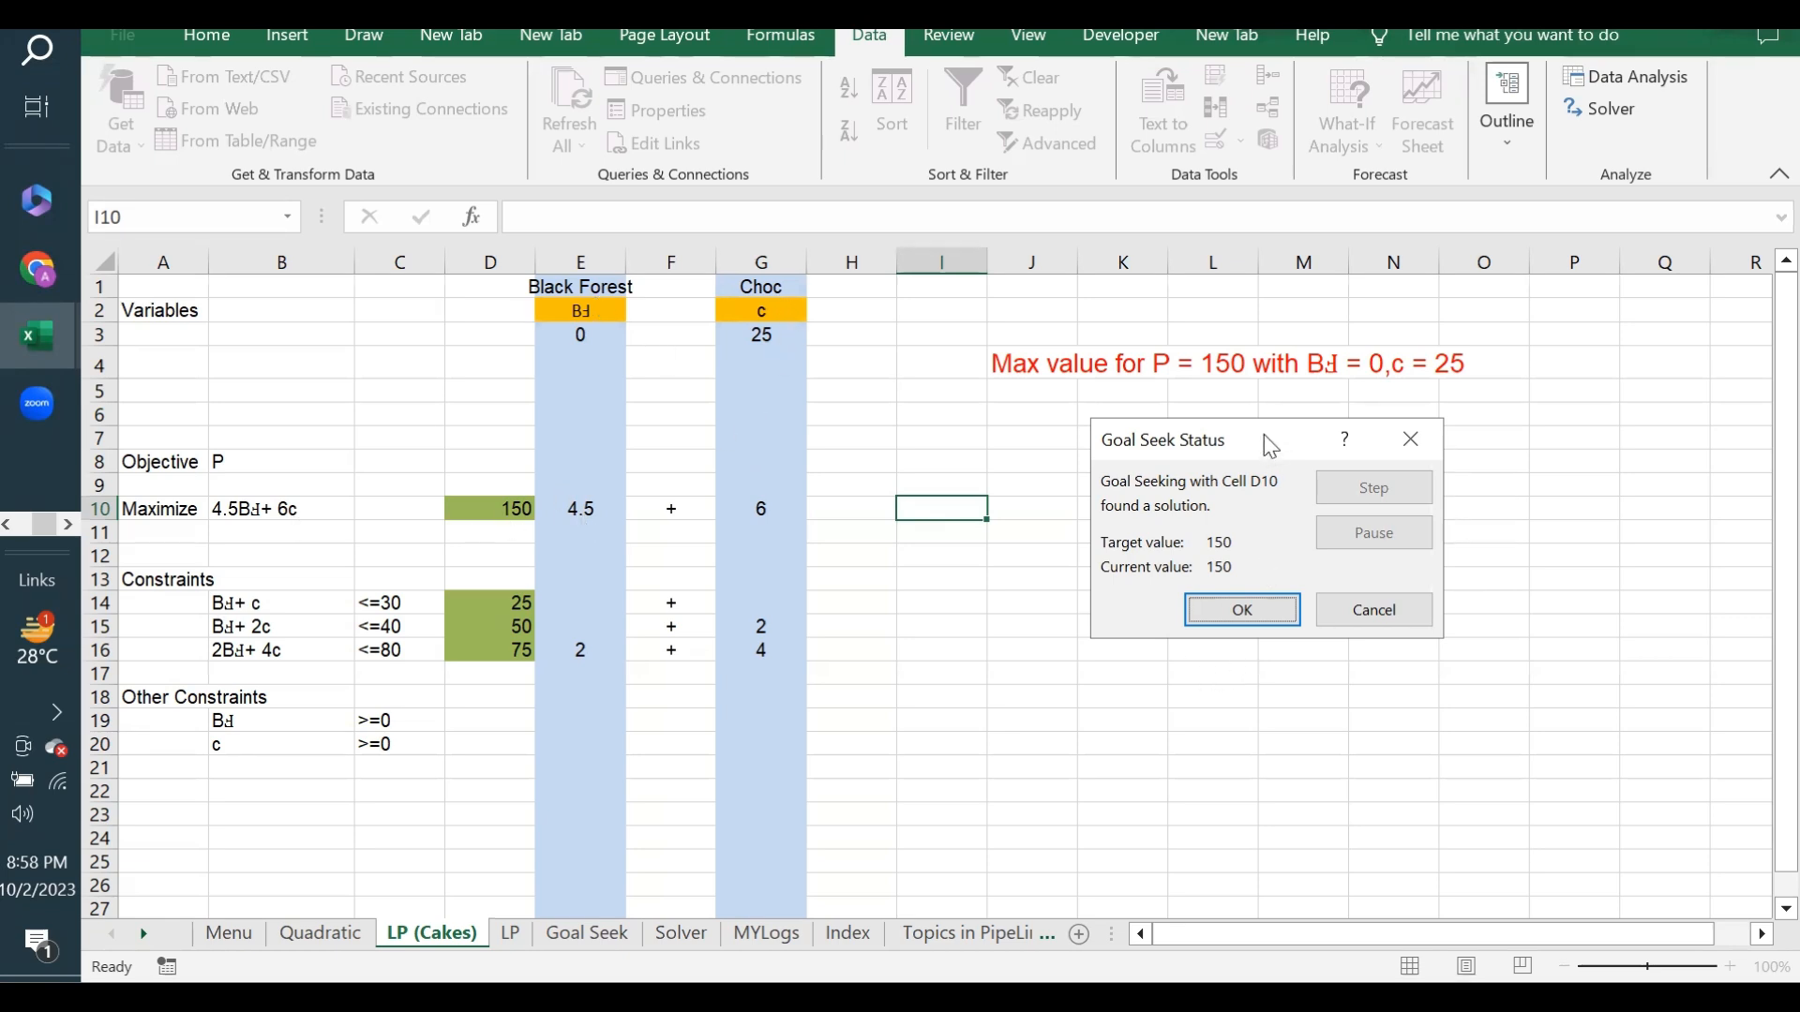
# - Discard the Goal Seek solution and restore the original Choc quantity
pyautogui.moveTo(1264, 435); pyautogui.dragTo(1355, 424)
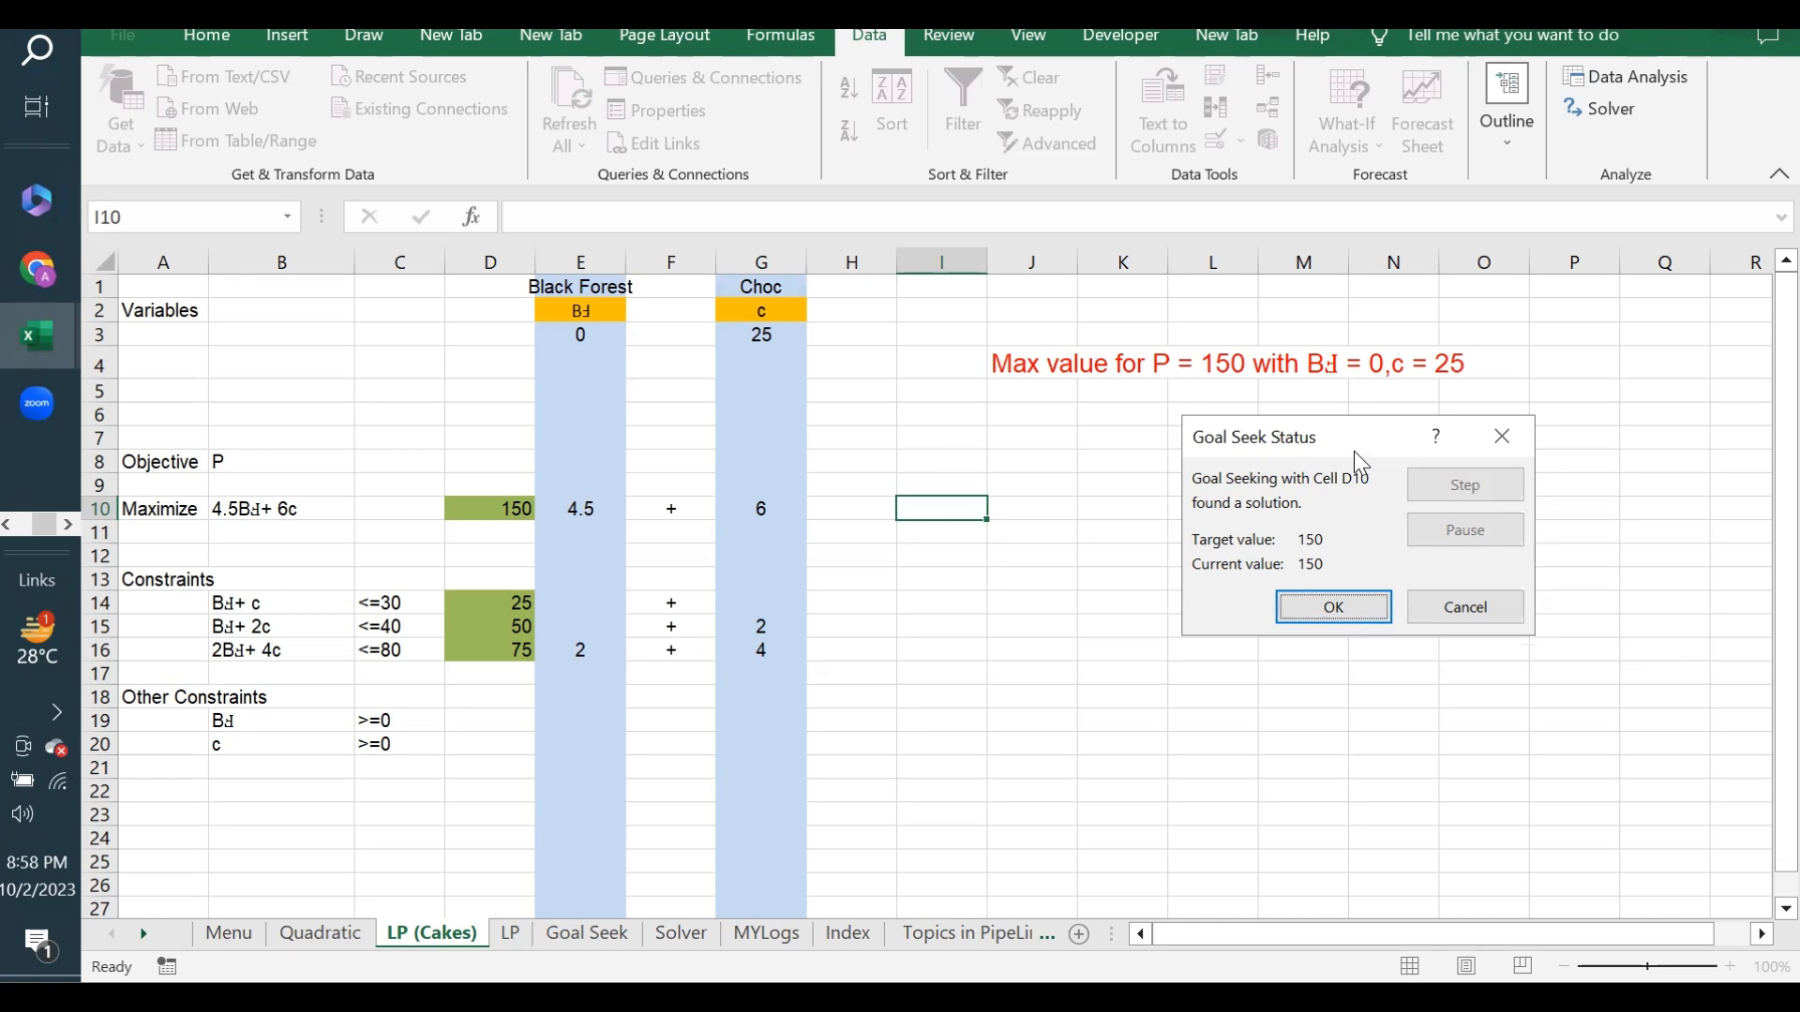
pyautogui.moveTo(1354, 450); pyautogui.dragTo(1282, 472)
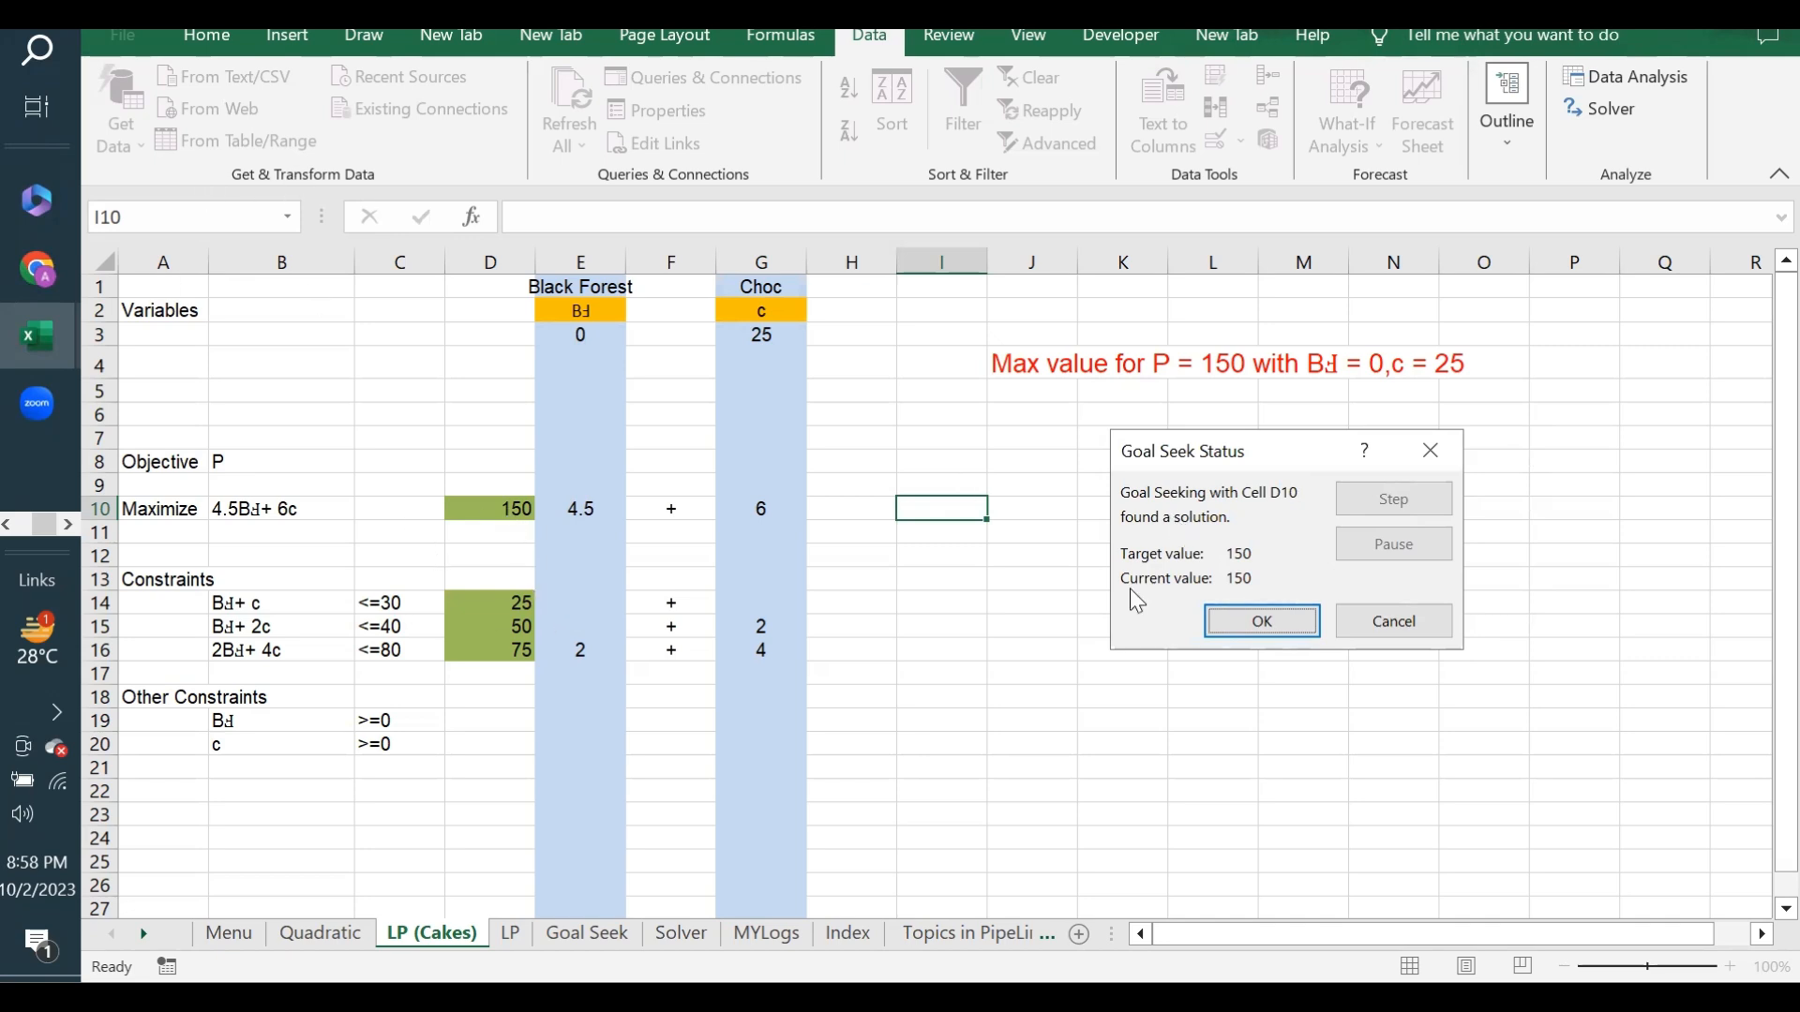
pyautogui.click(1391, 622)
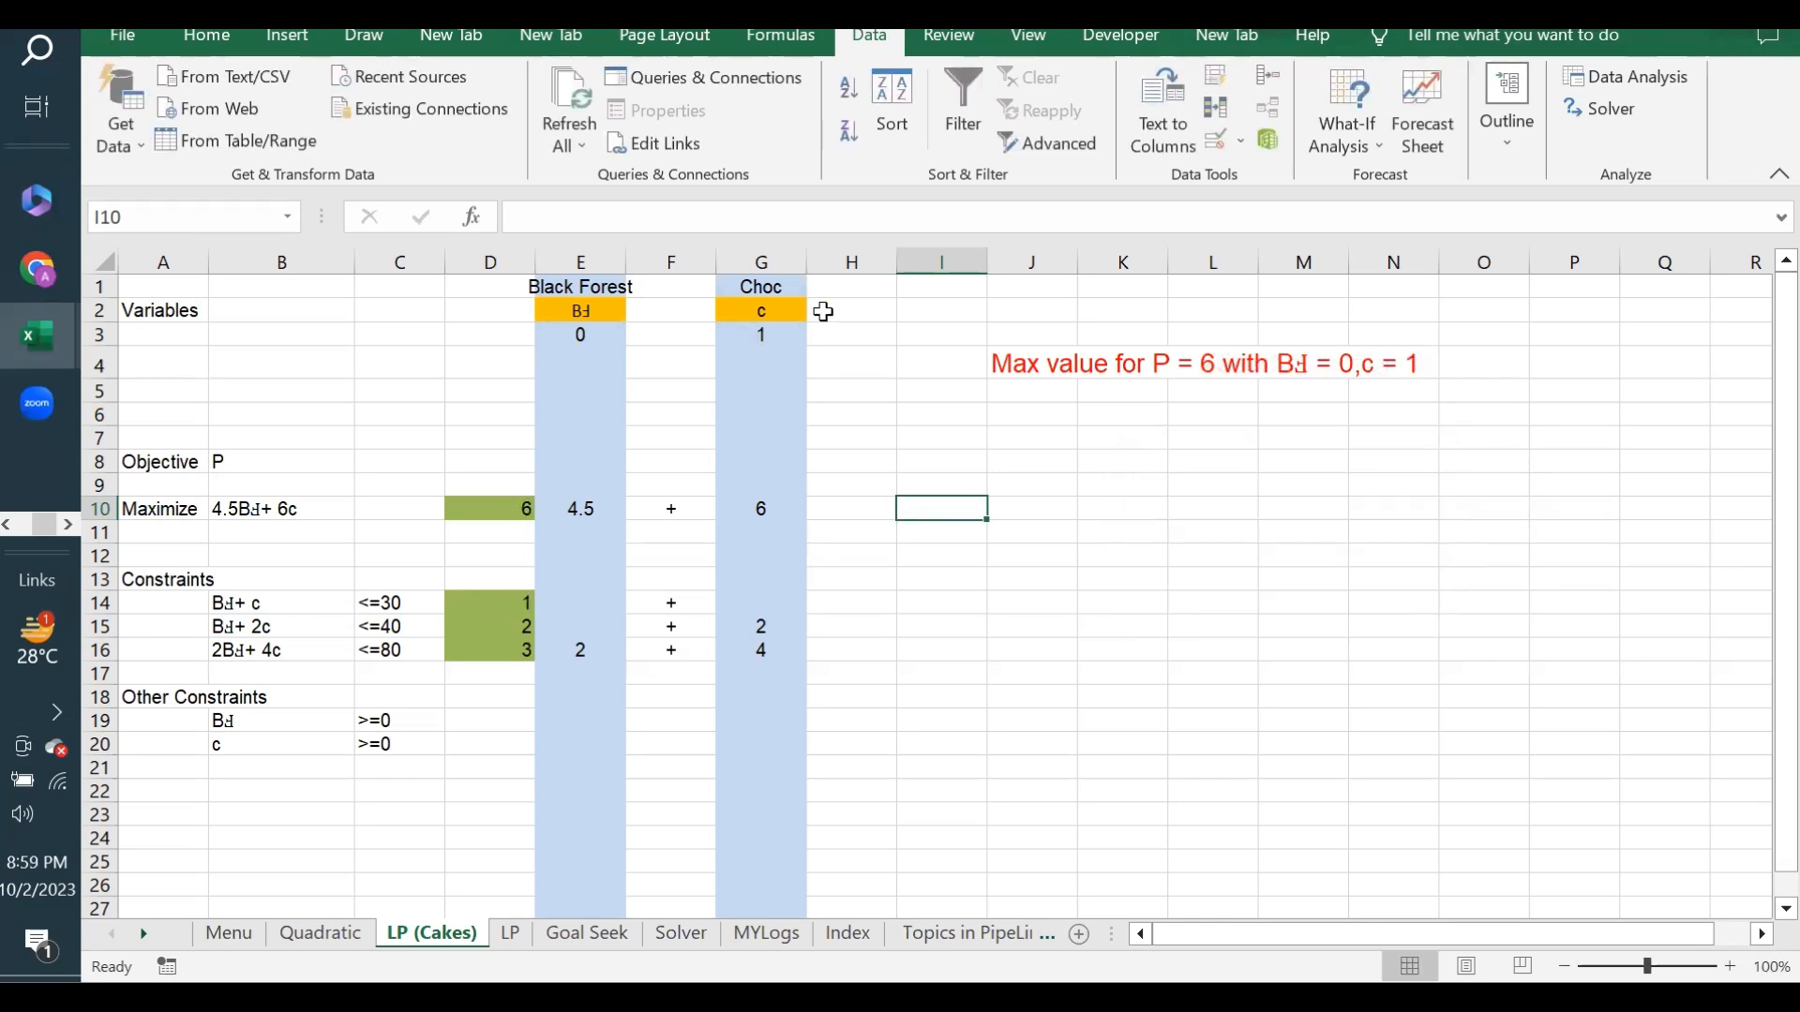
# - Set the Black Forest quantity in E3 to 1 and the Choc quantity in G3 to 0, checking the objective in D10
pyautogui.click(585, 340)
pyautogui.write('1')
pyautogui.press('Return')
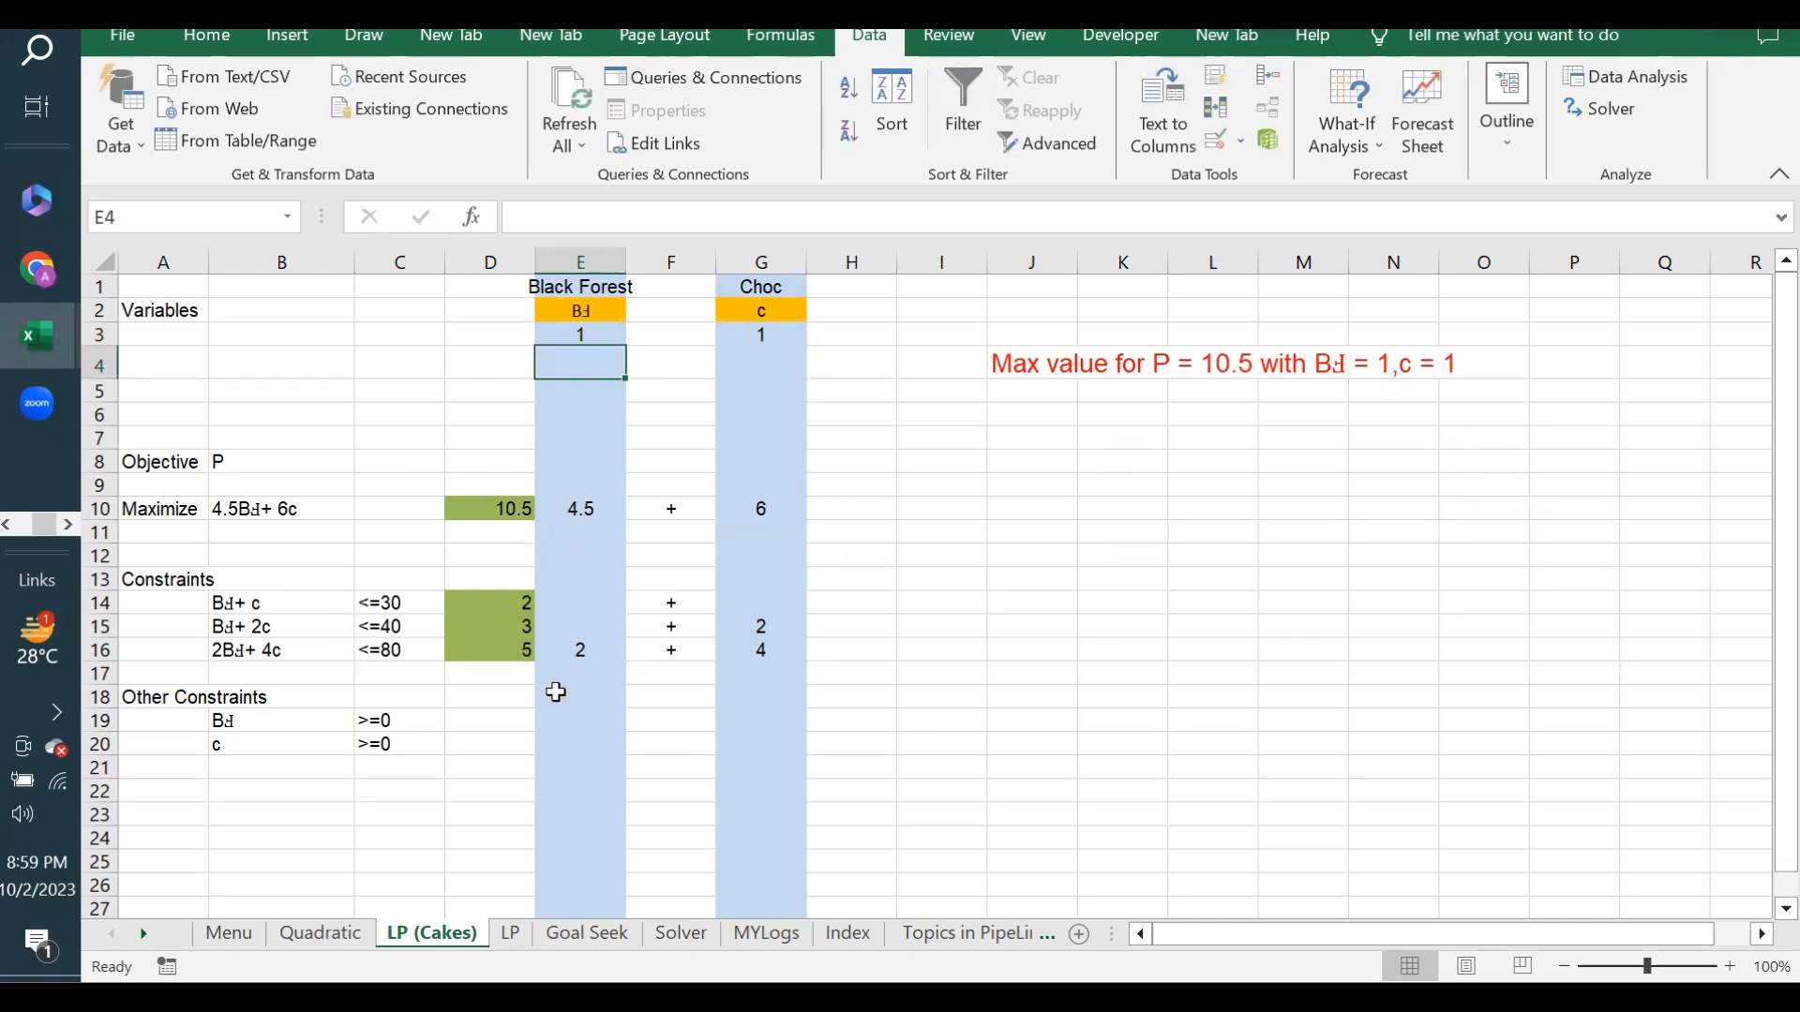
pyautogui.click(487, 505)
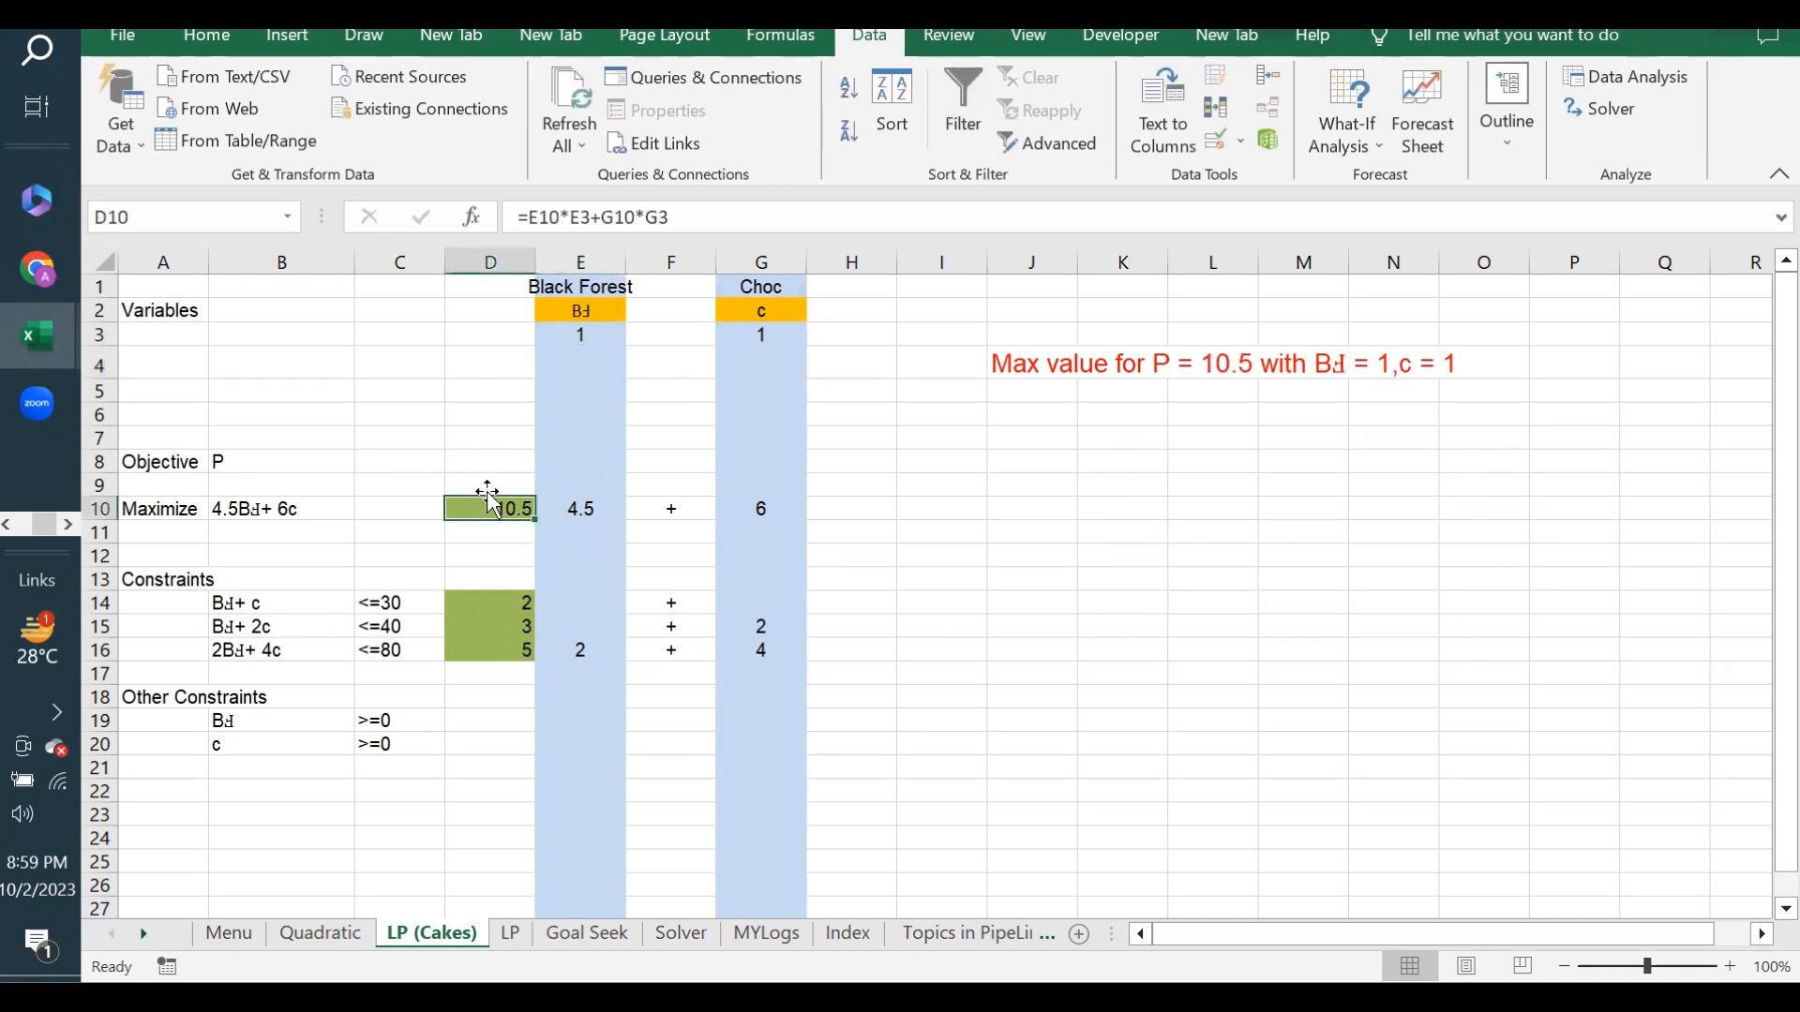
pyautogui.click(773, 339)
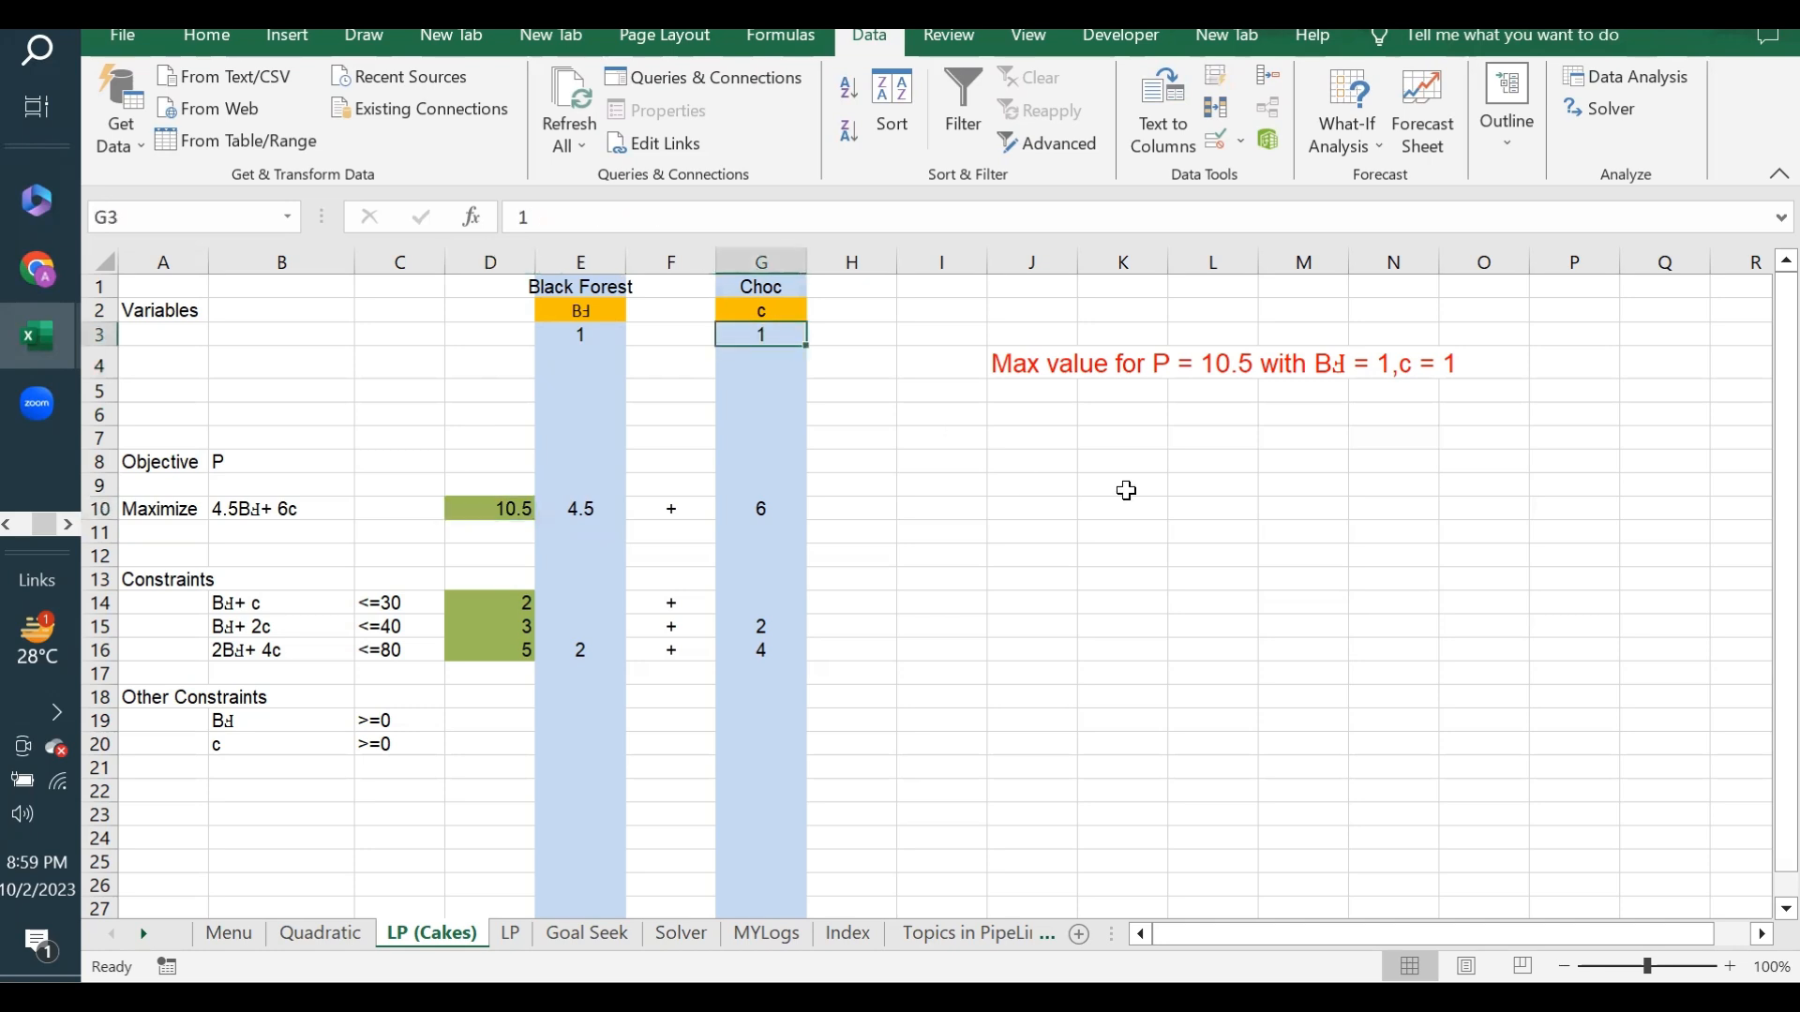
pyautogui.write('0')
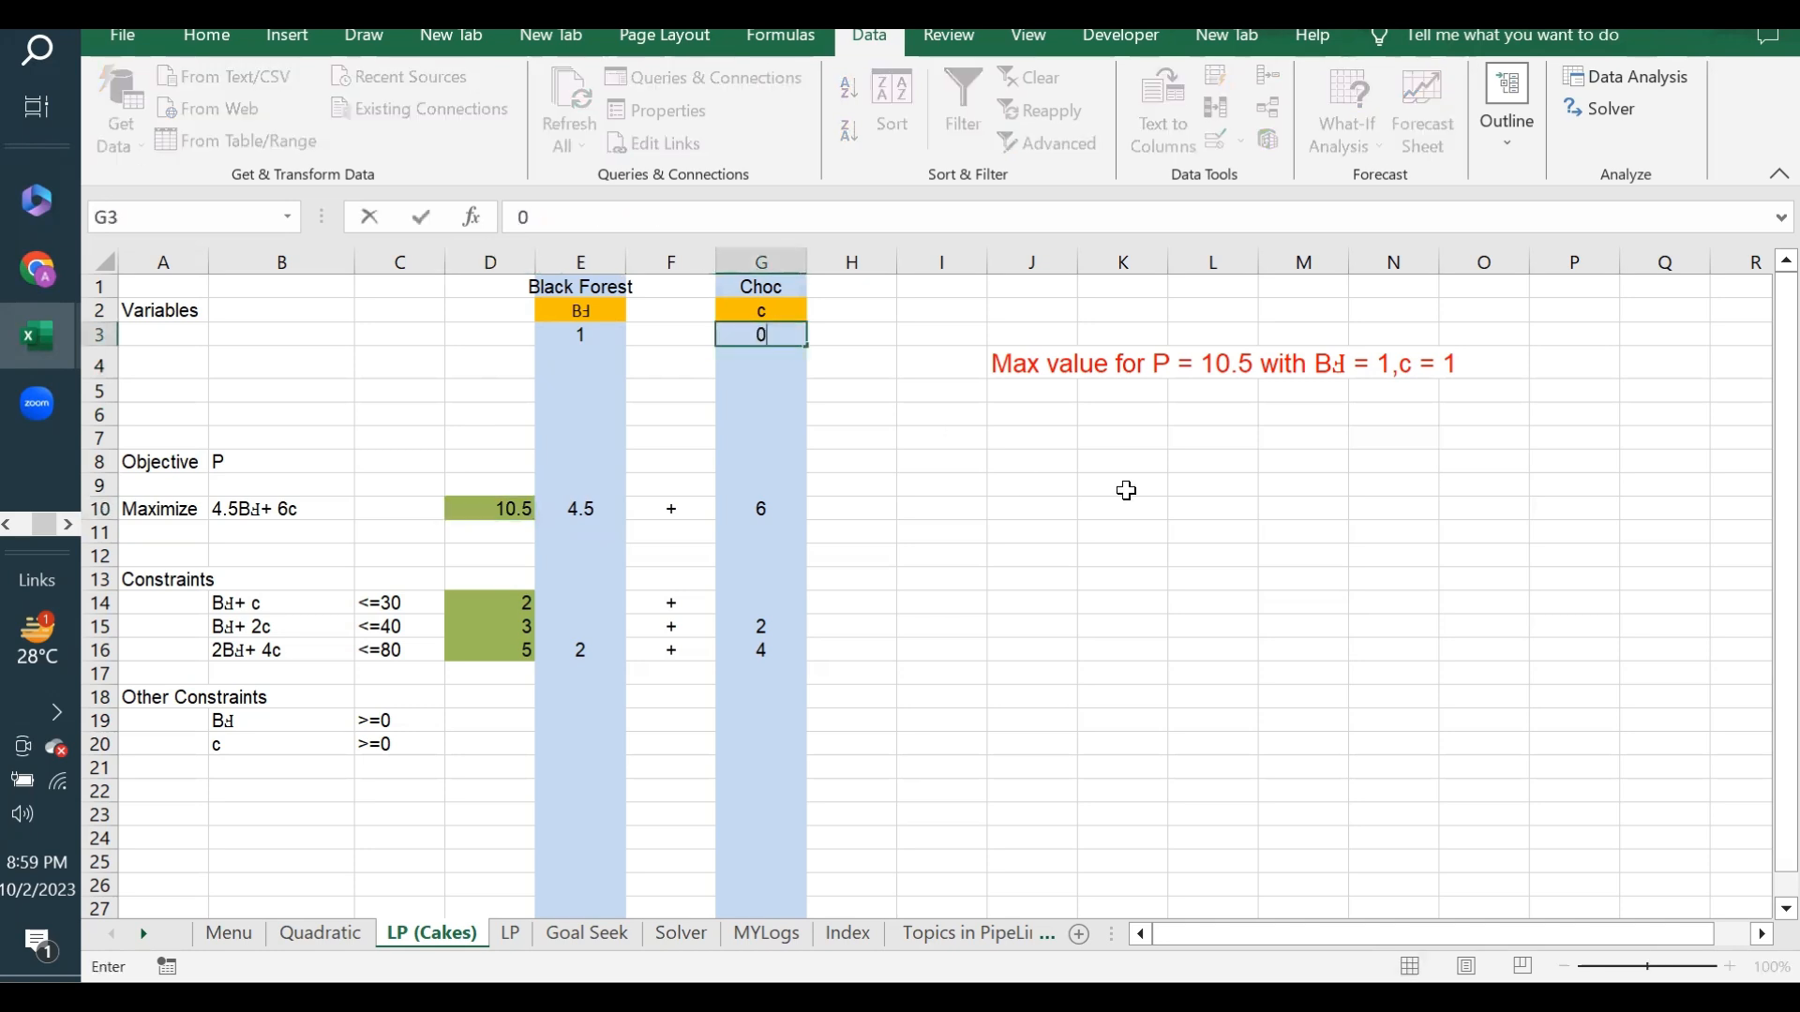
pyautogui.press('Return')
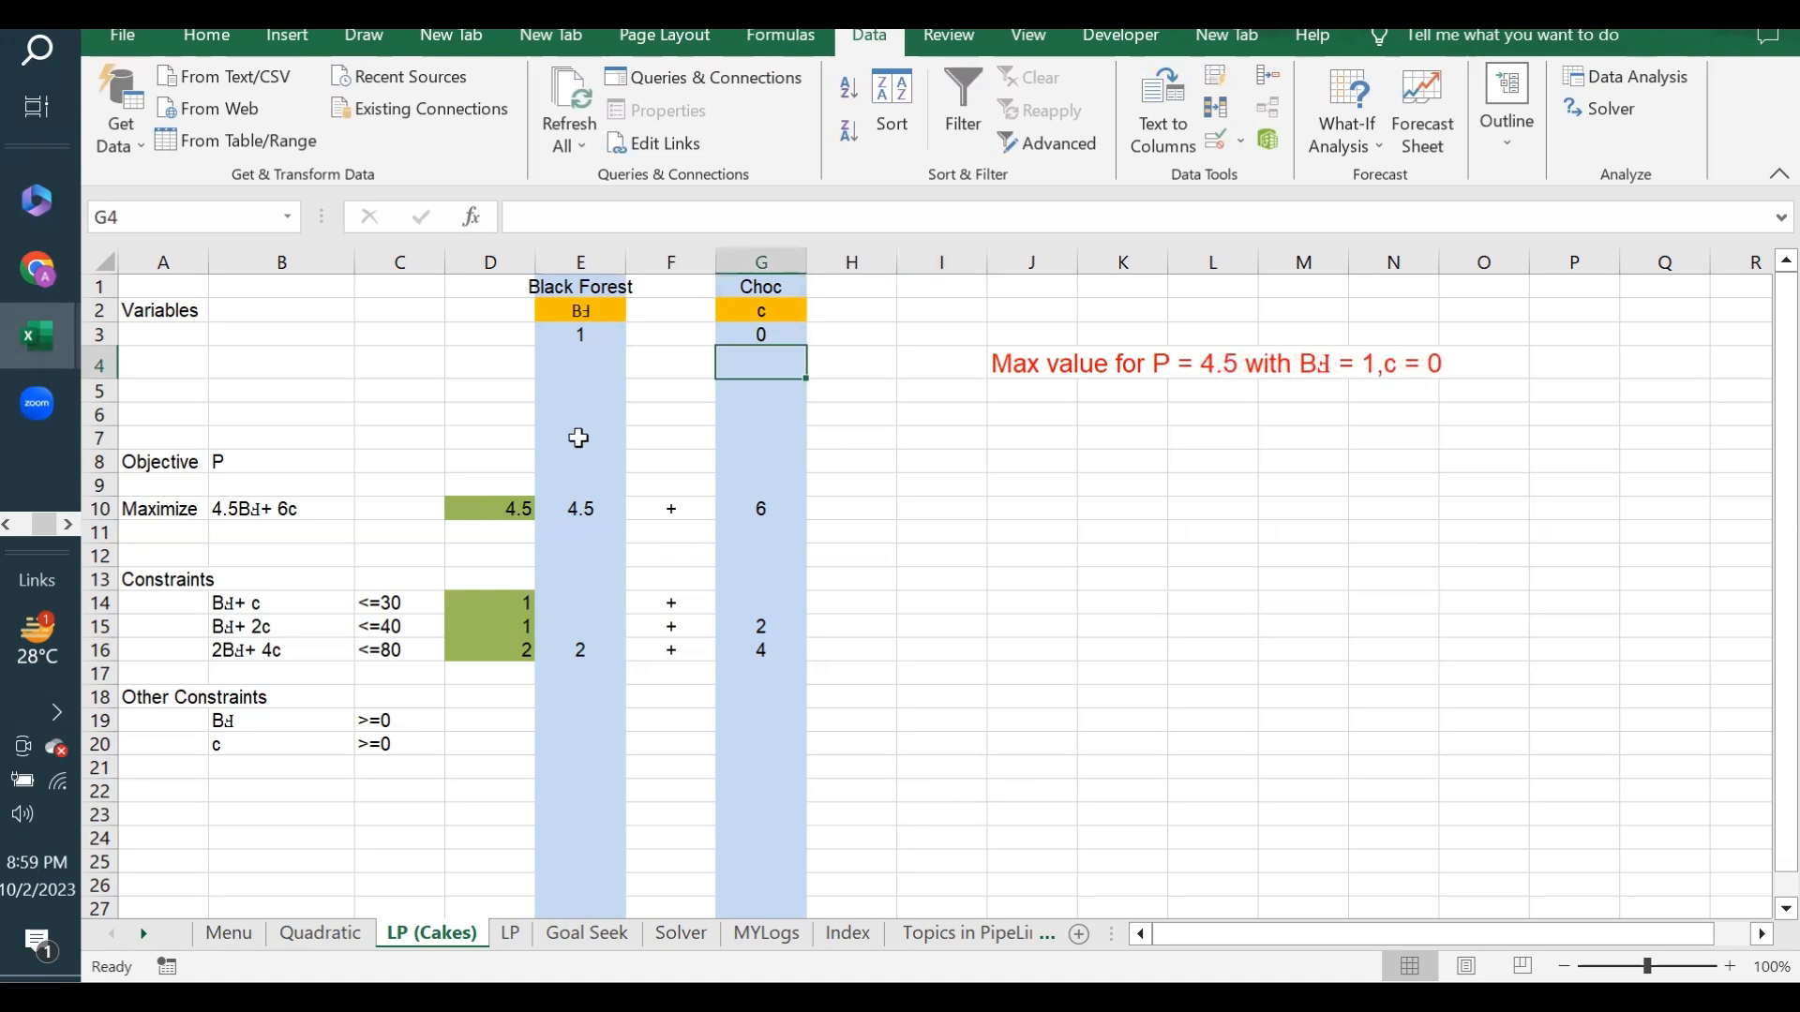
pyautogui.click(506, 509)
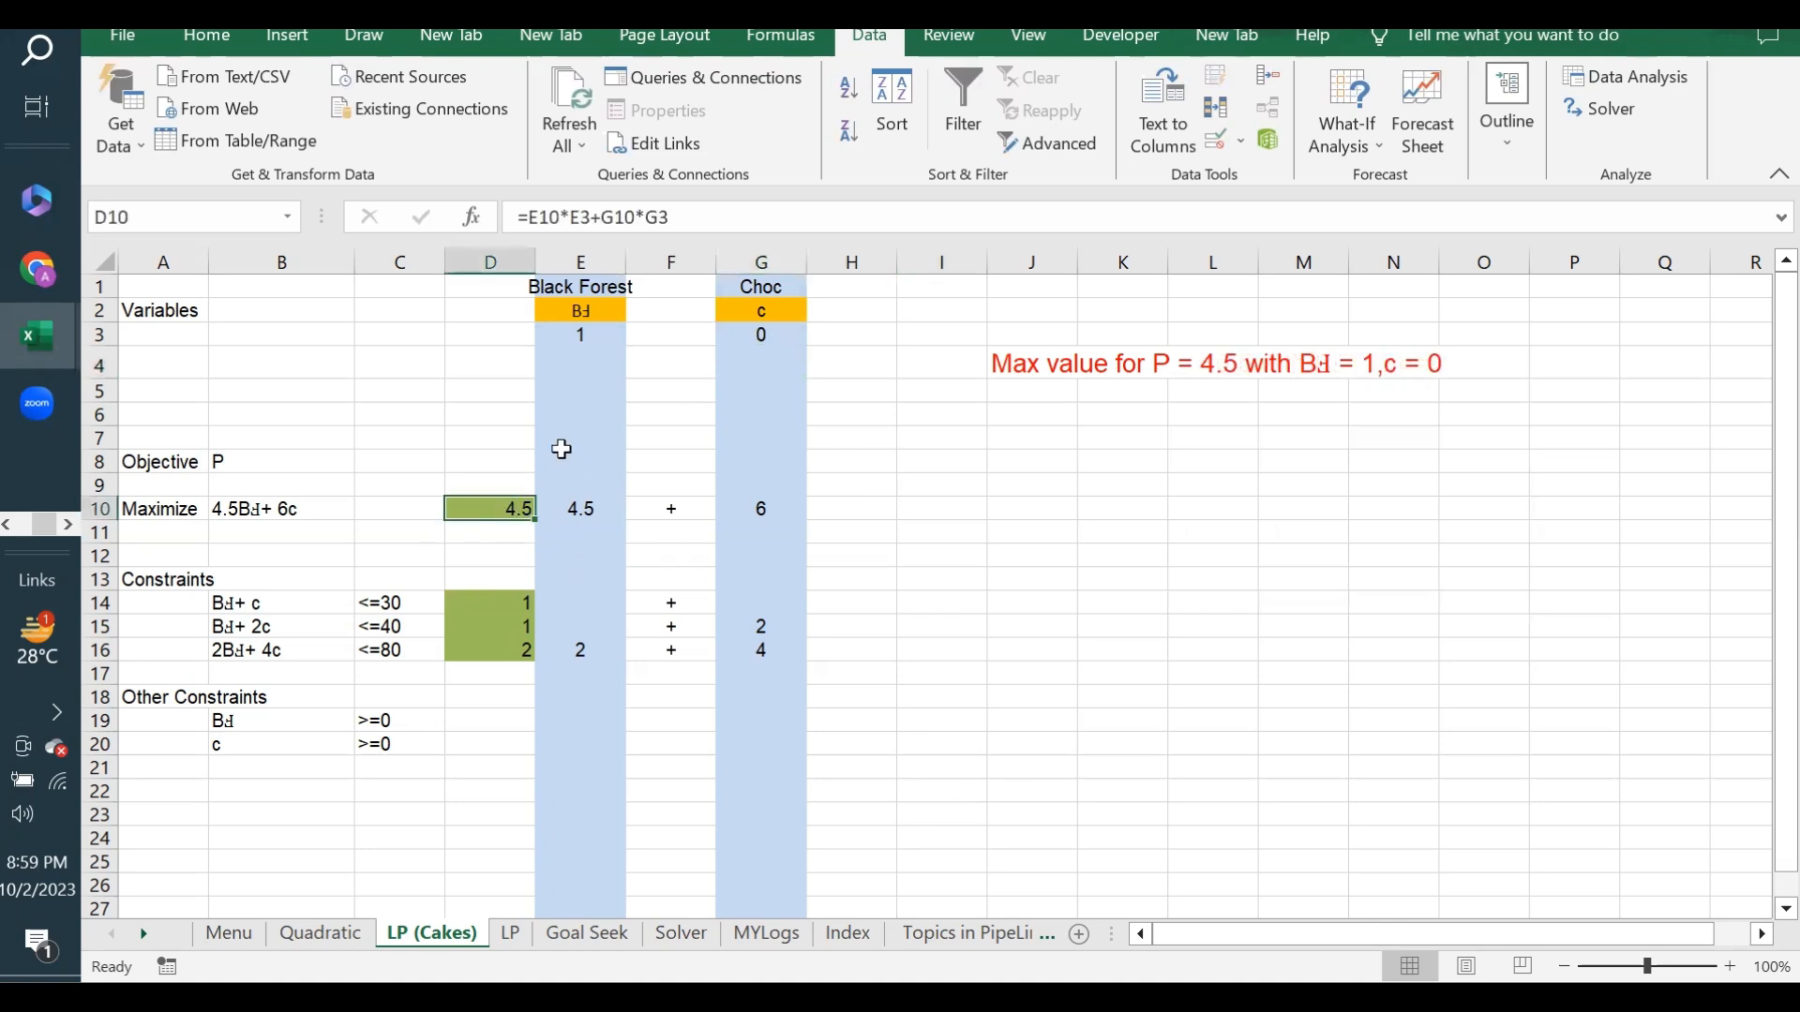
pyautogui.click(1027, 437)
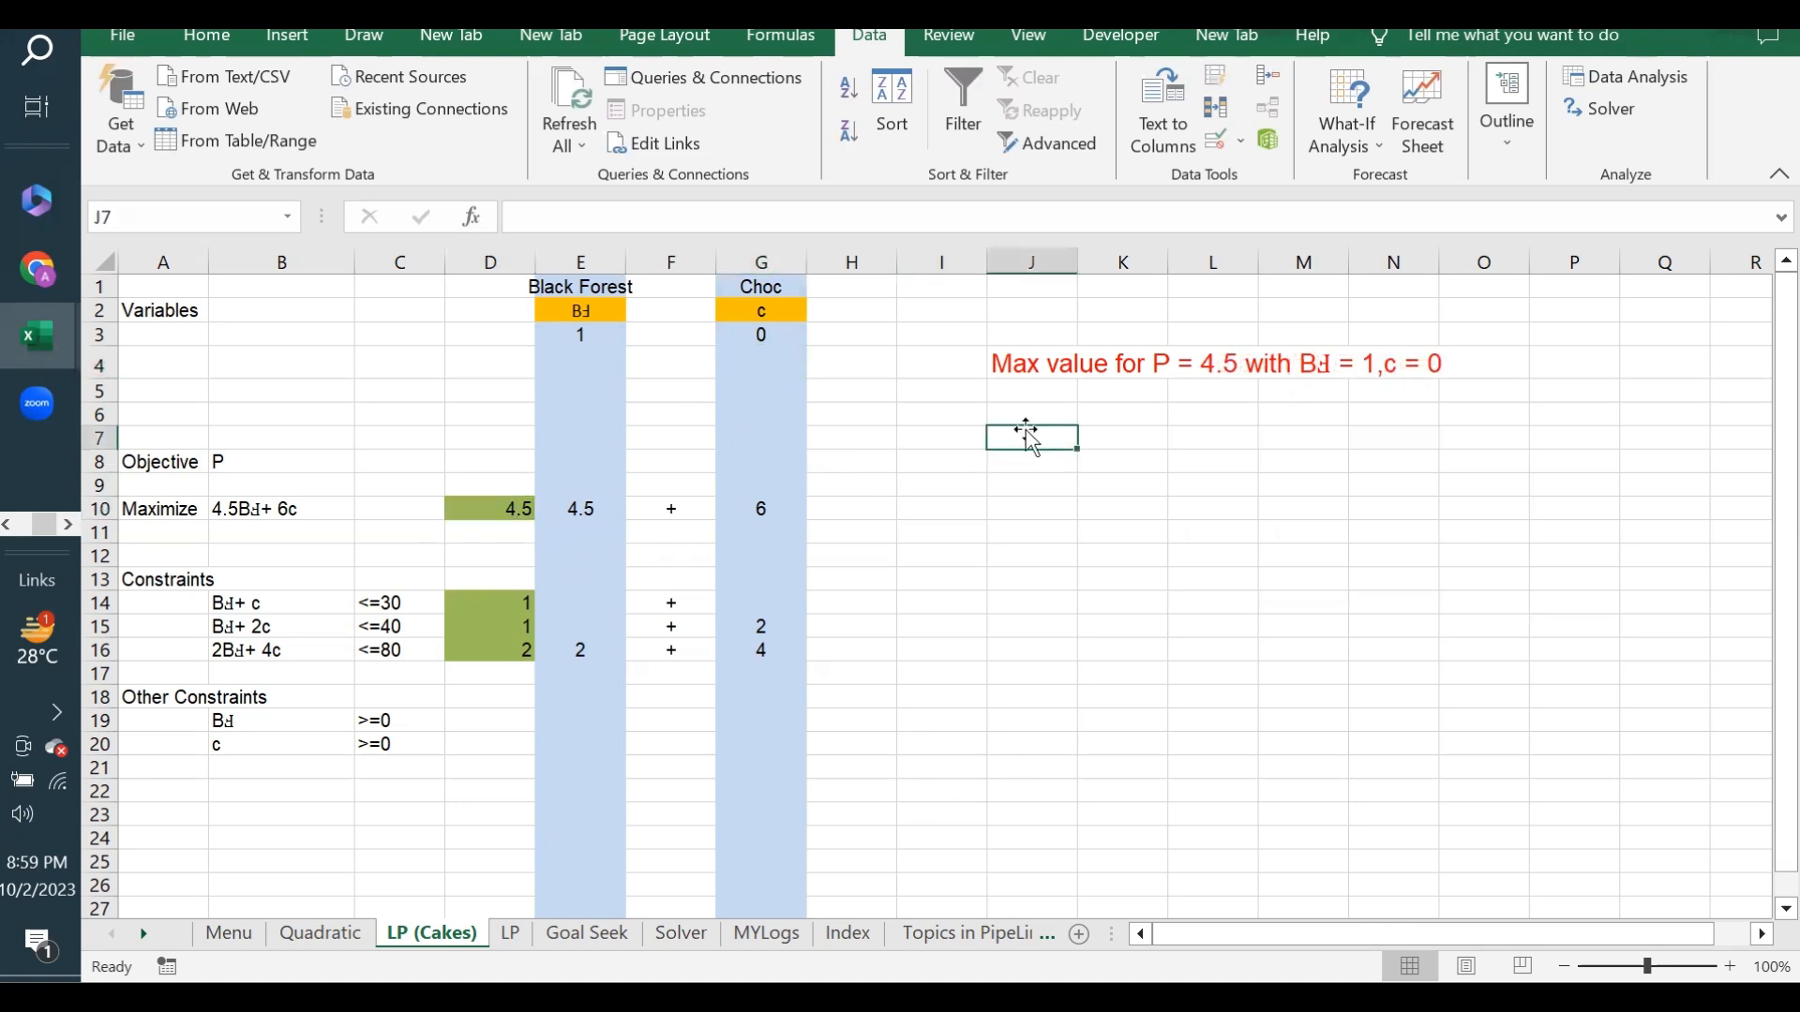
# - Run Goal Seek to bring the objective in D10 to 150 by changing the Black Forest quantity in E3, and keep the solution
pyautogui.click(1347, 131)
pyautogui.click(1393, 215)
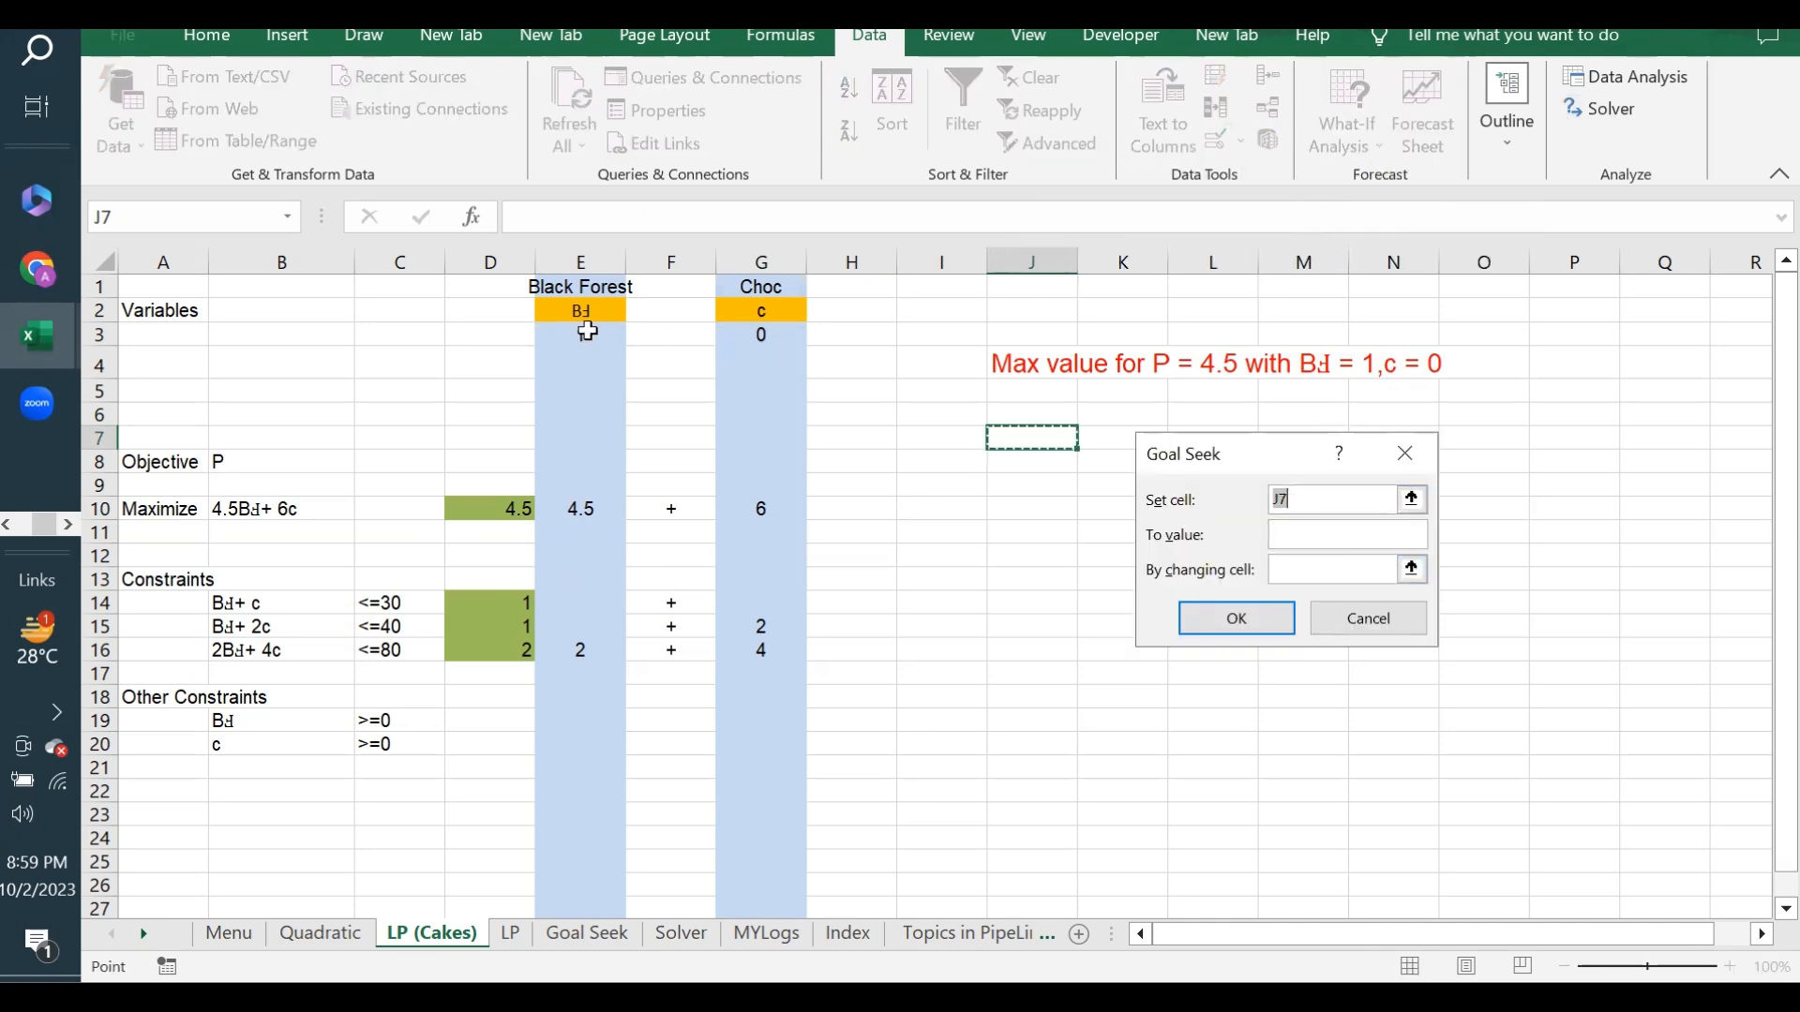
pyautogui.click(521, 506)
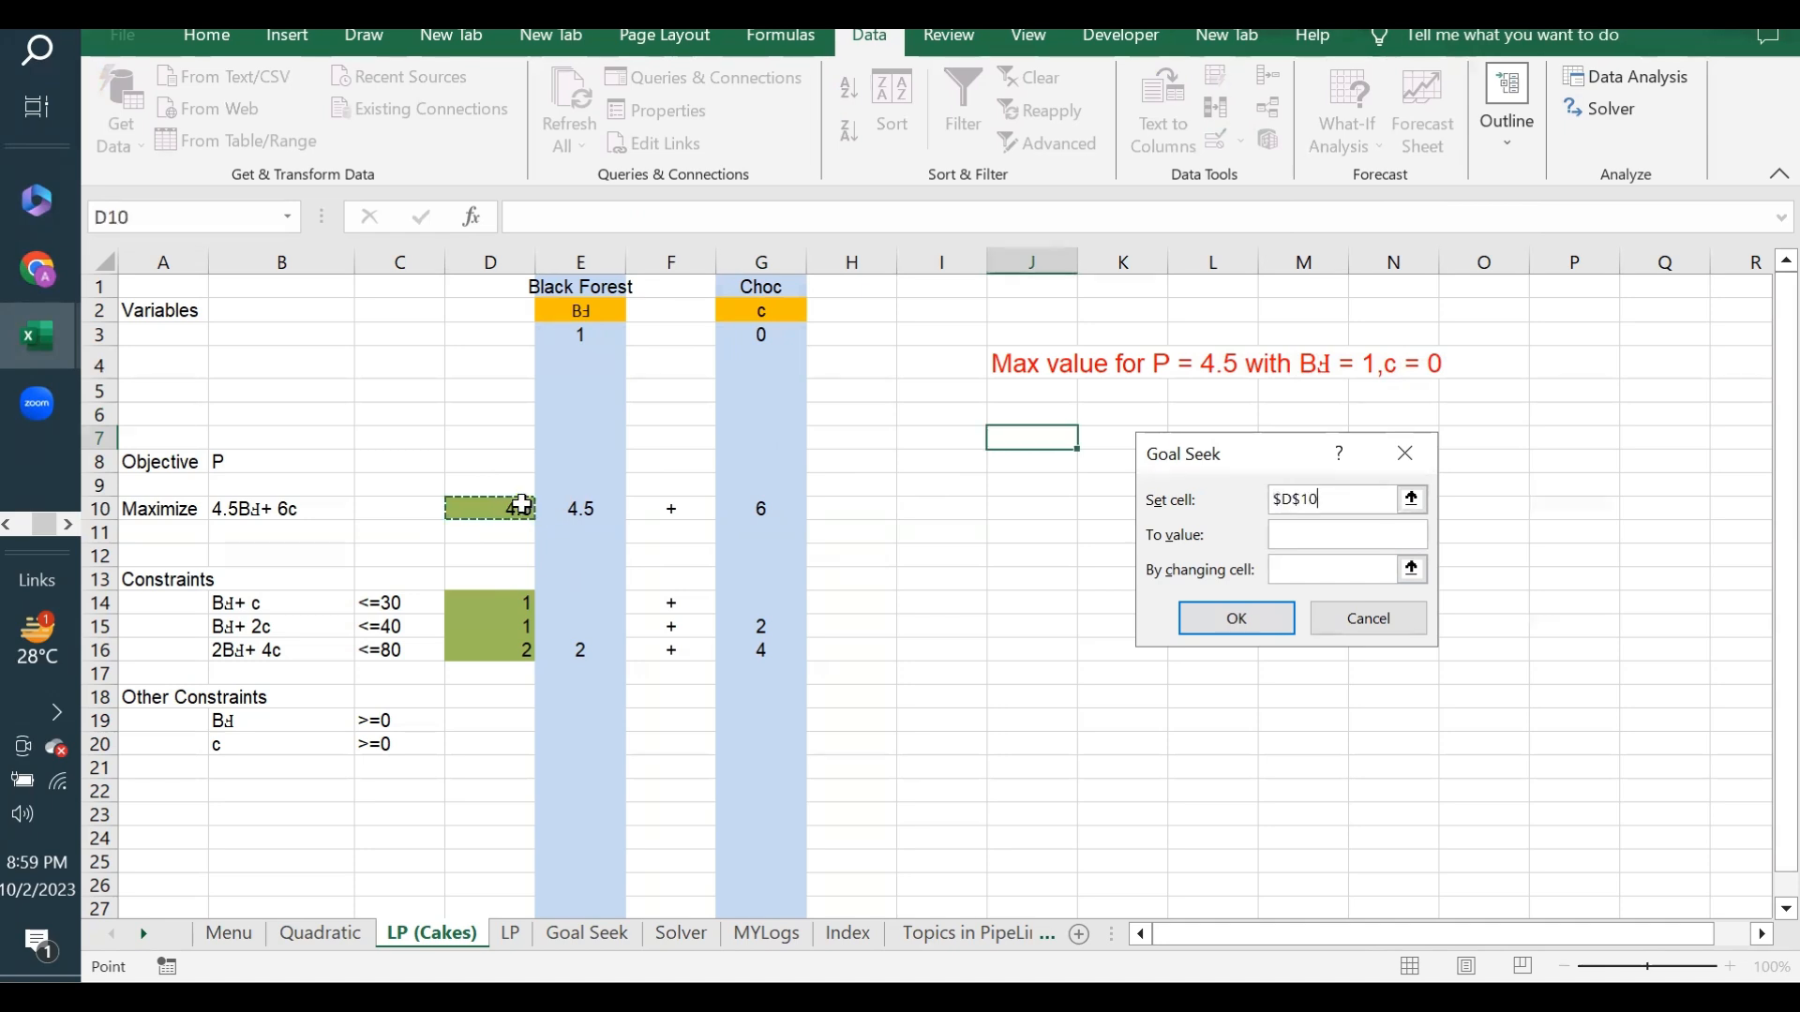
pyautogui.click(1291, 531)
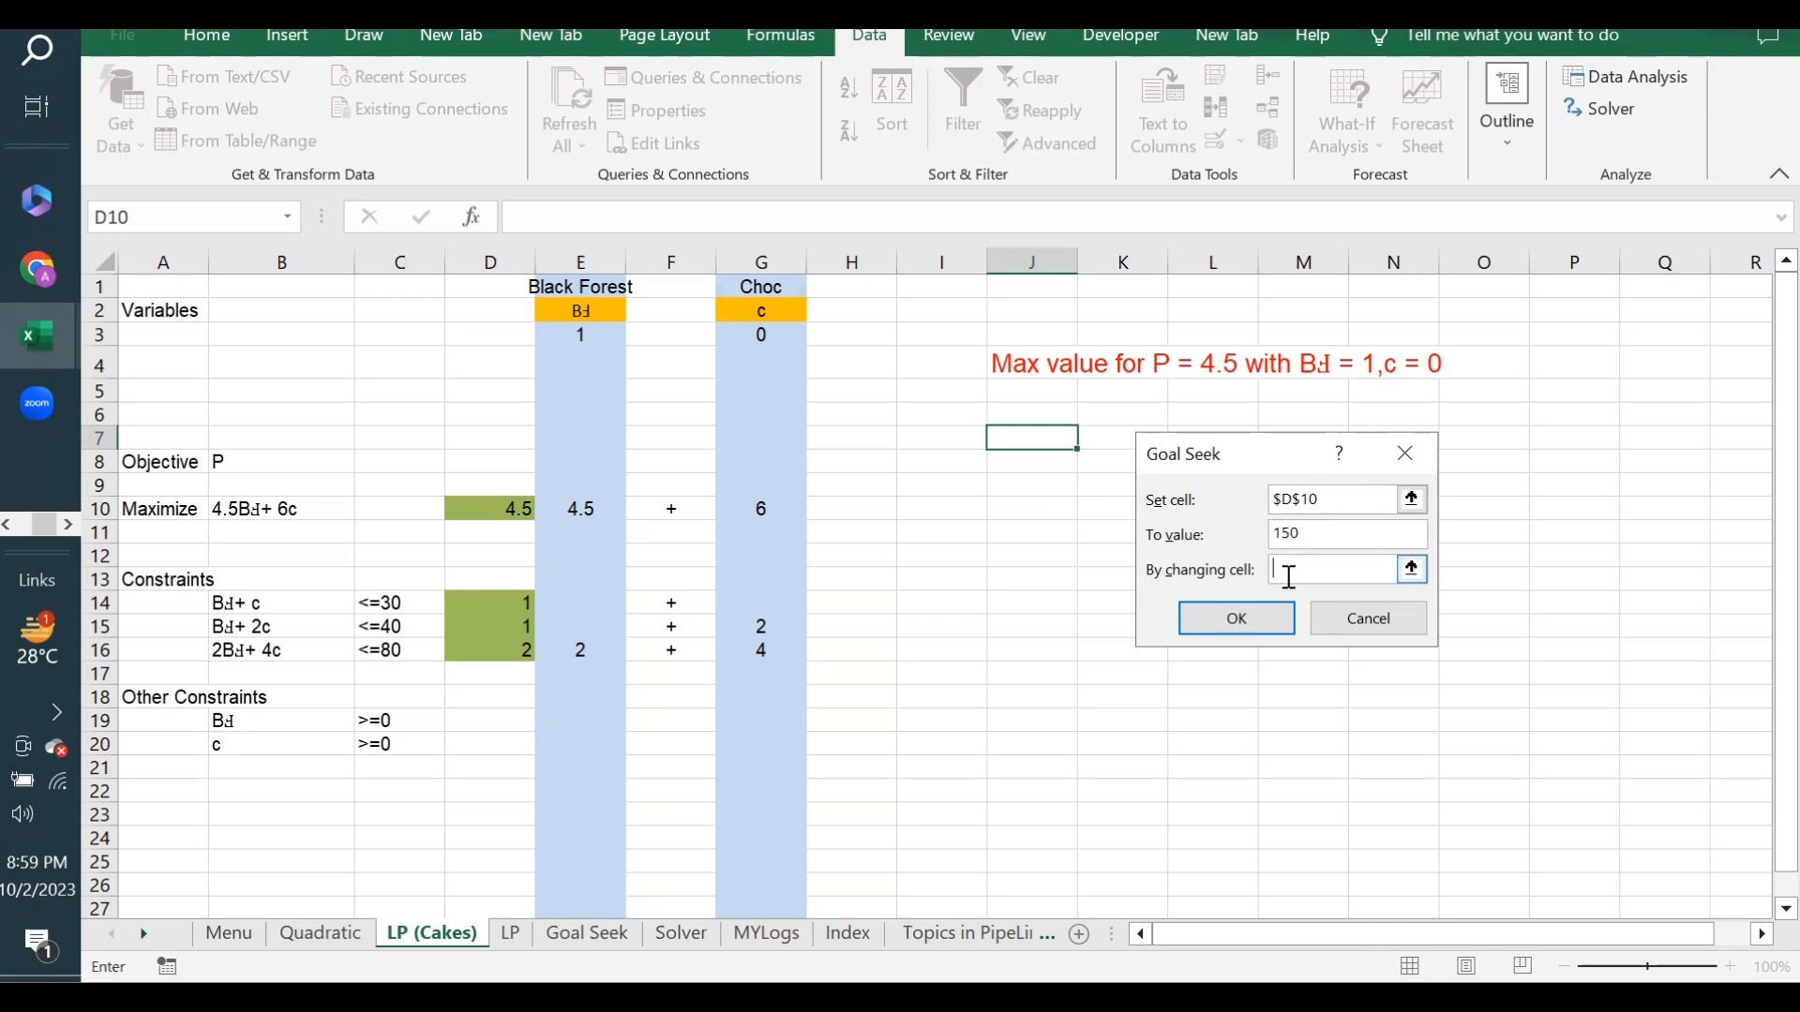
pyautogui.click(589, 334)
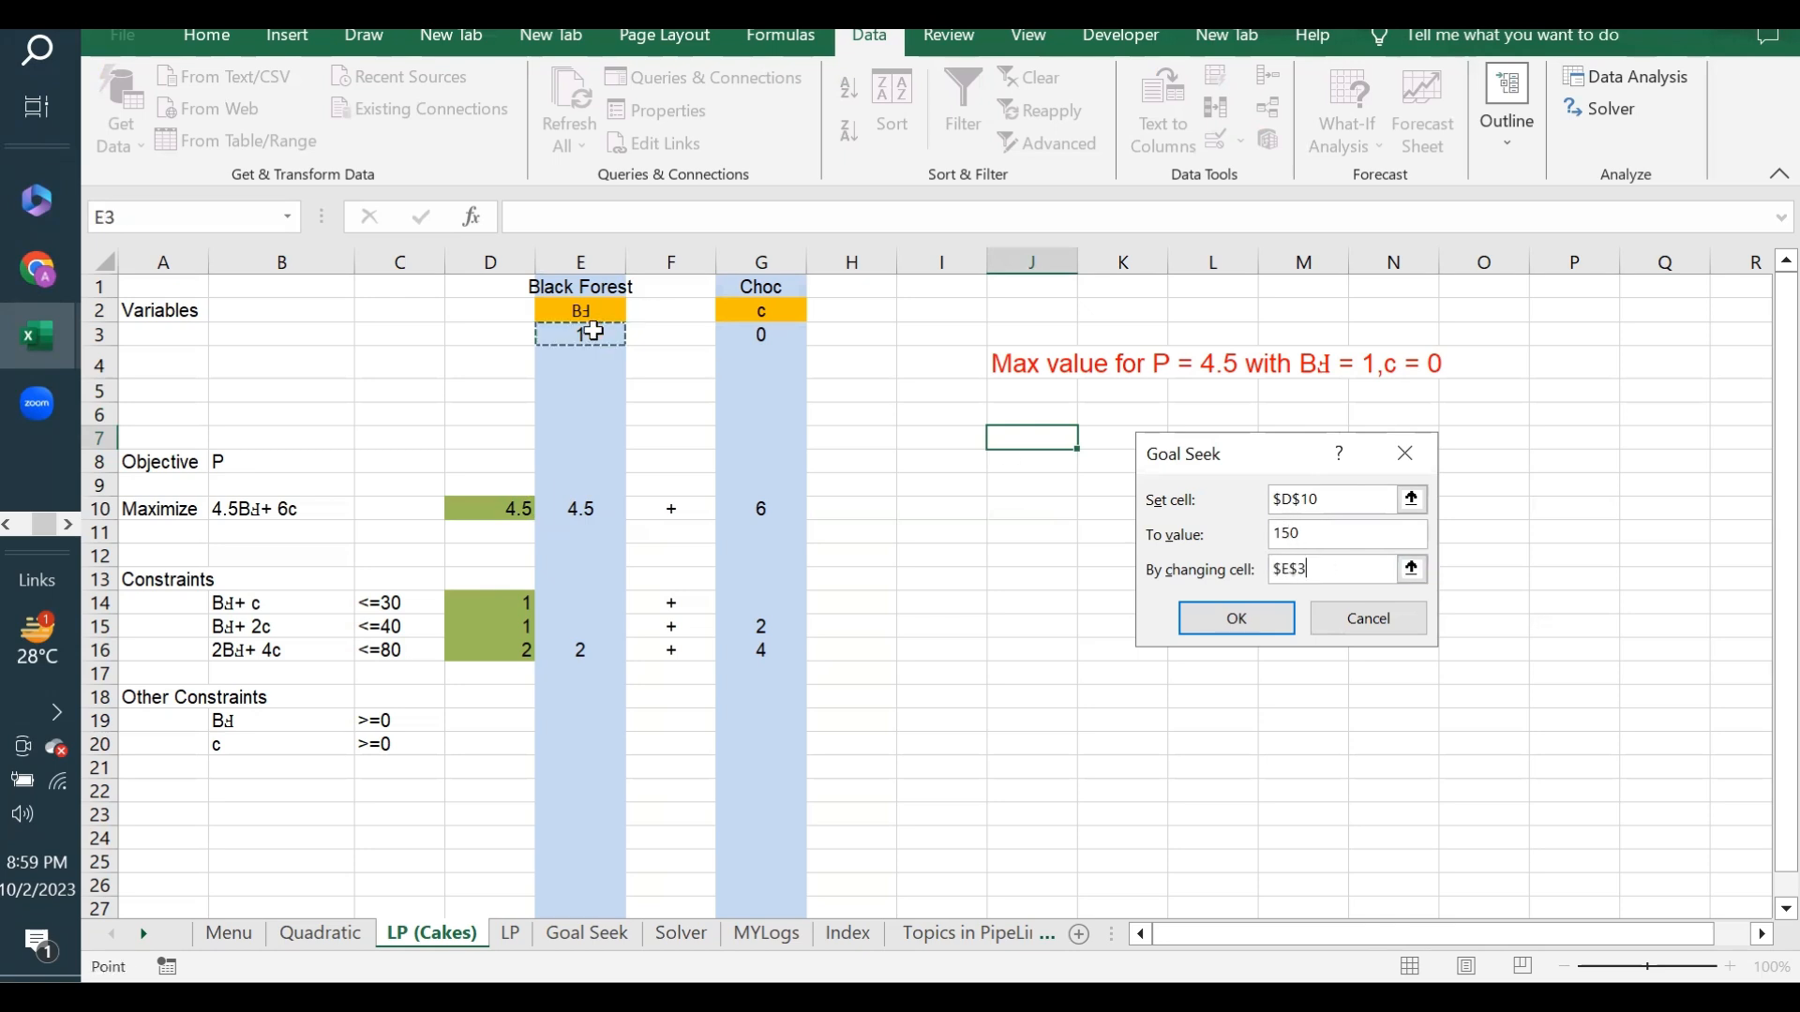
pyautogui.click(1264, 617)
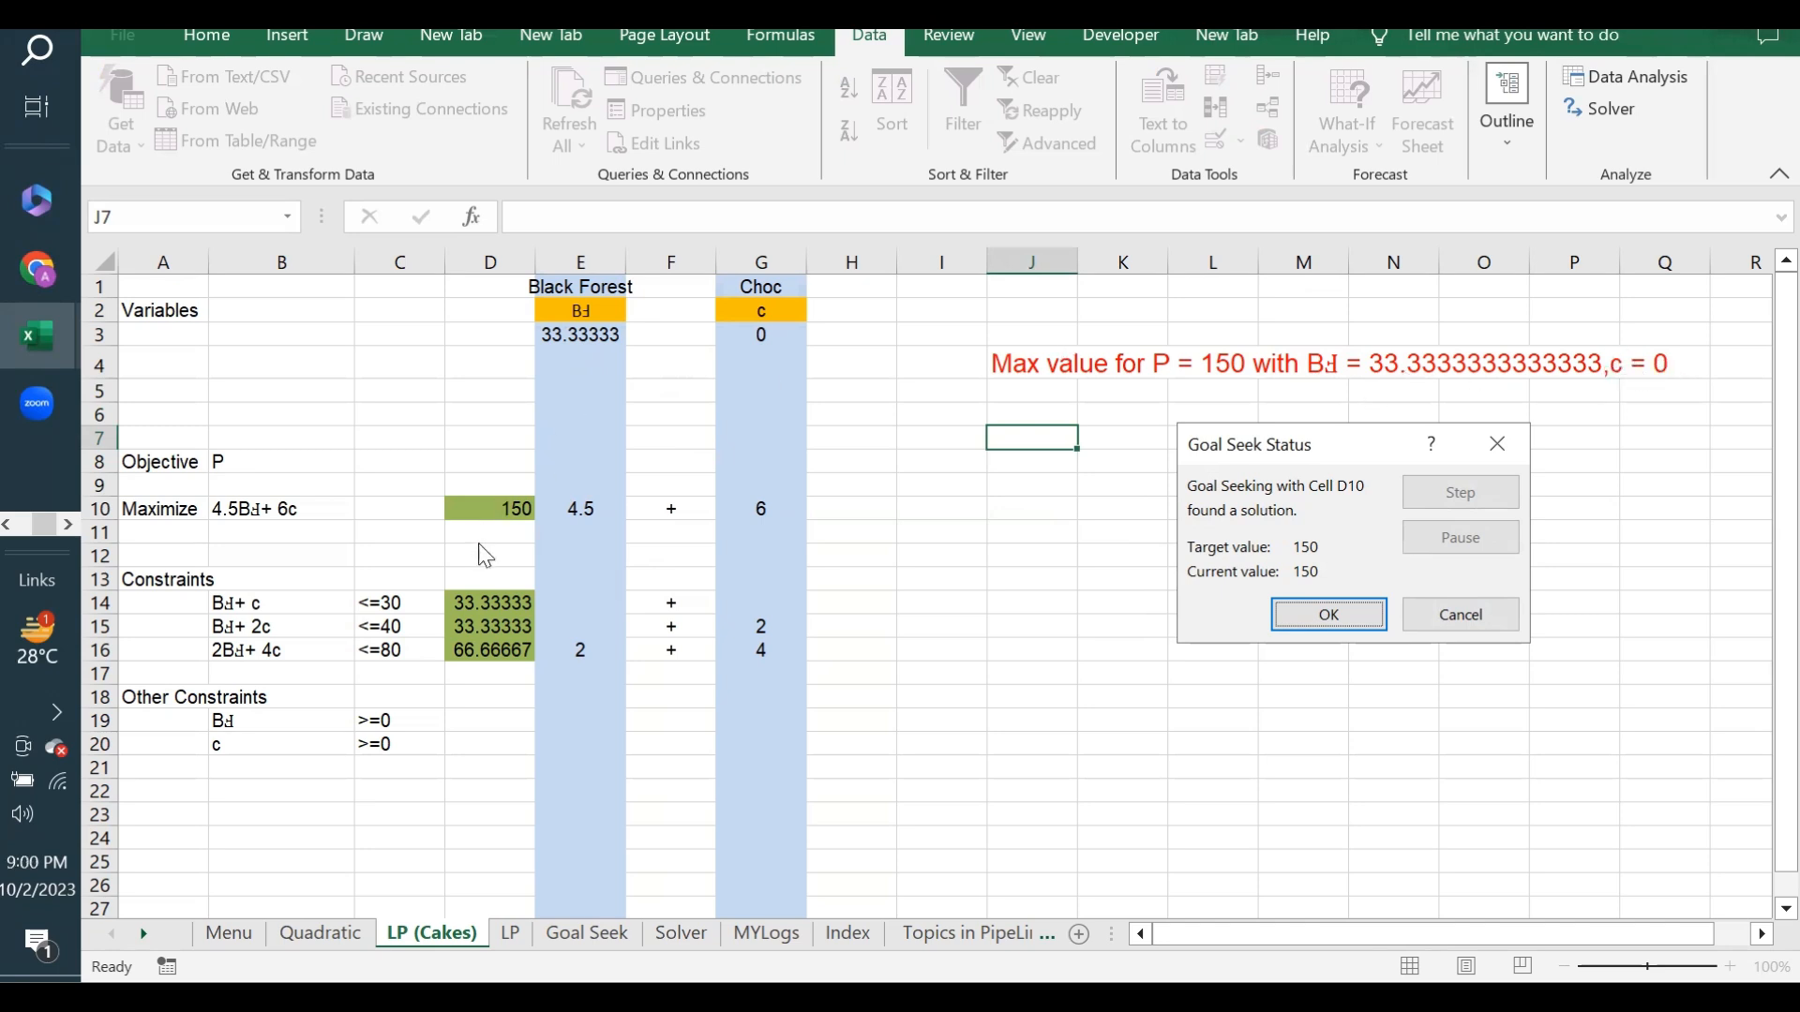
pyautogui.click(1313, 617)
# - Compare the constraint totals in D14:D16 with their limits in column C, especially the first constraint
pyautogui.moveTo(461, 598); pyautogui.dragTo(470, 643)
pyautogui.click(1024, 414)
pyautogui.moveTo(1025, 414); pyautogui.dragTo(1579, 605)
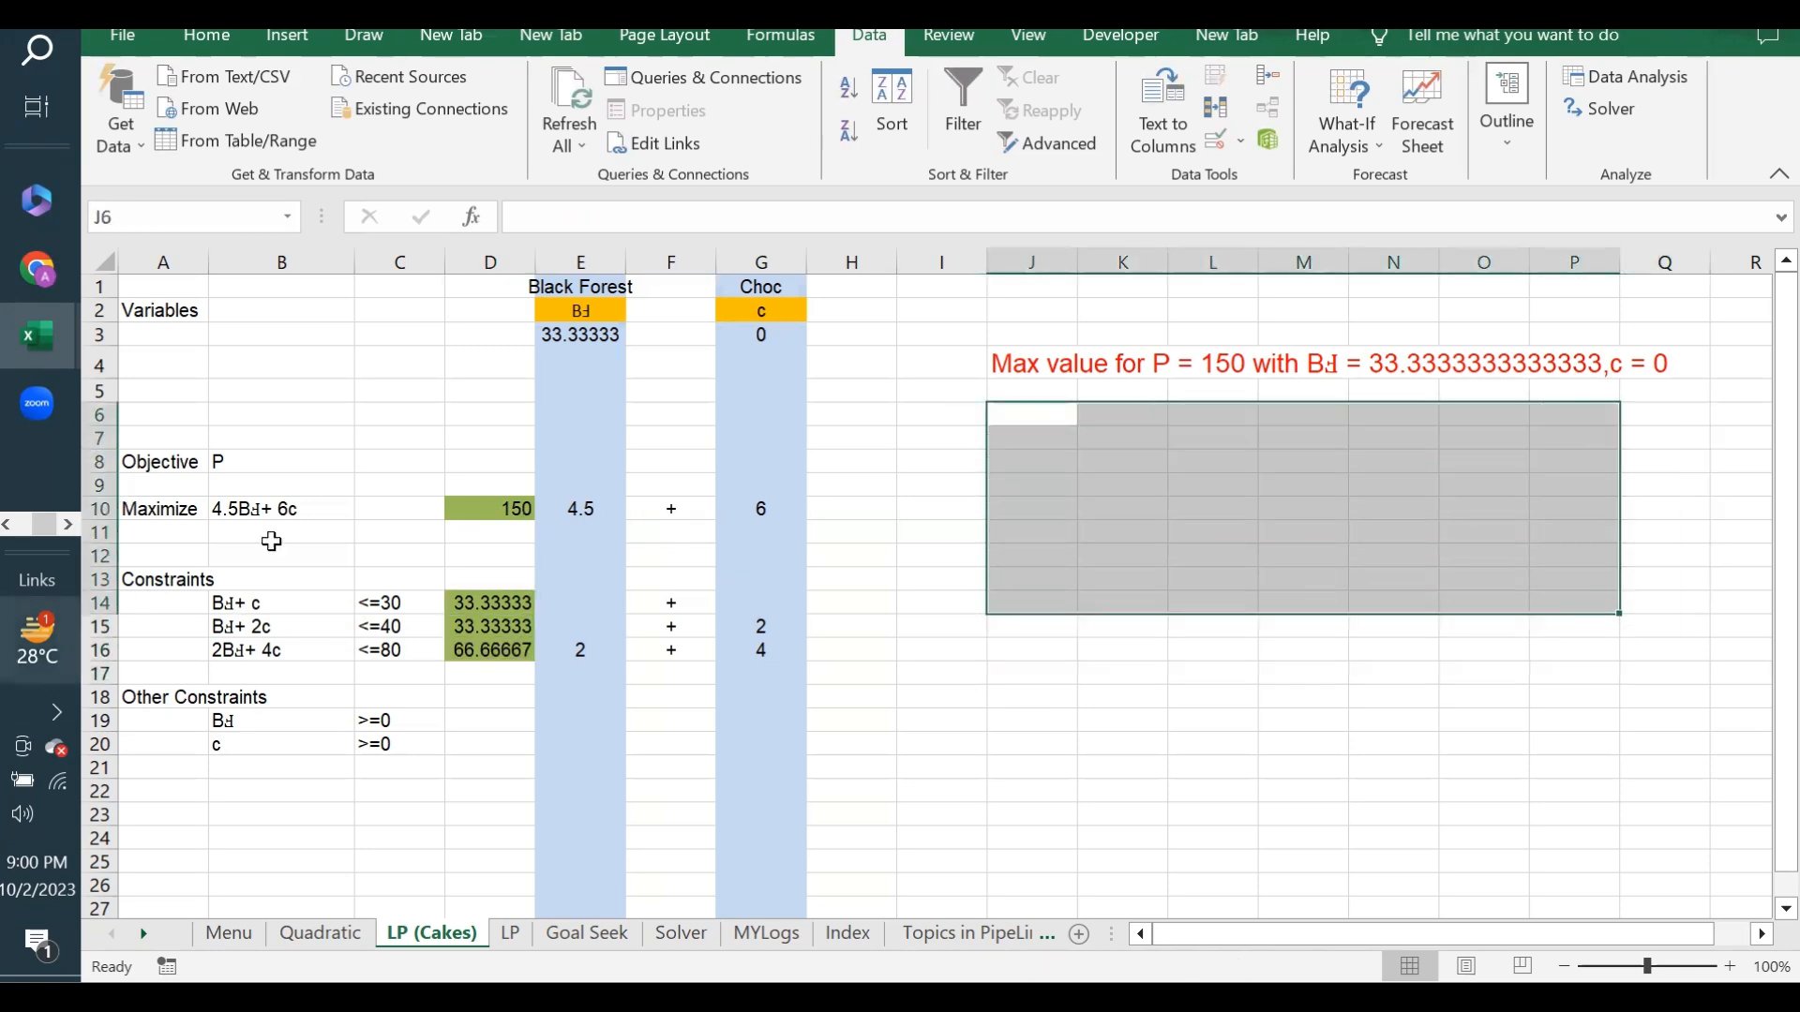
pyautogui.click(469, 605)
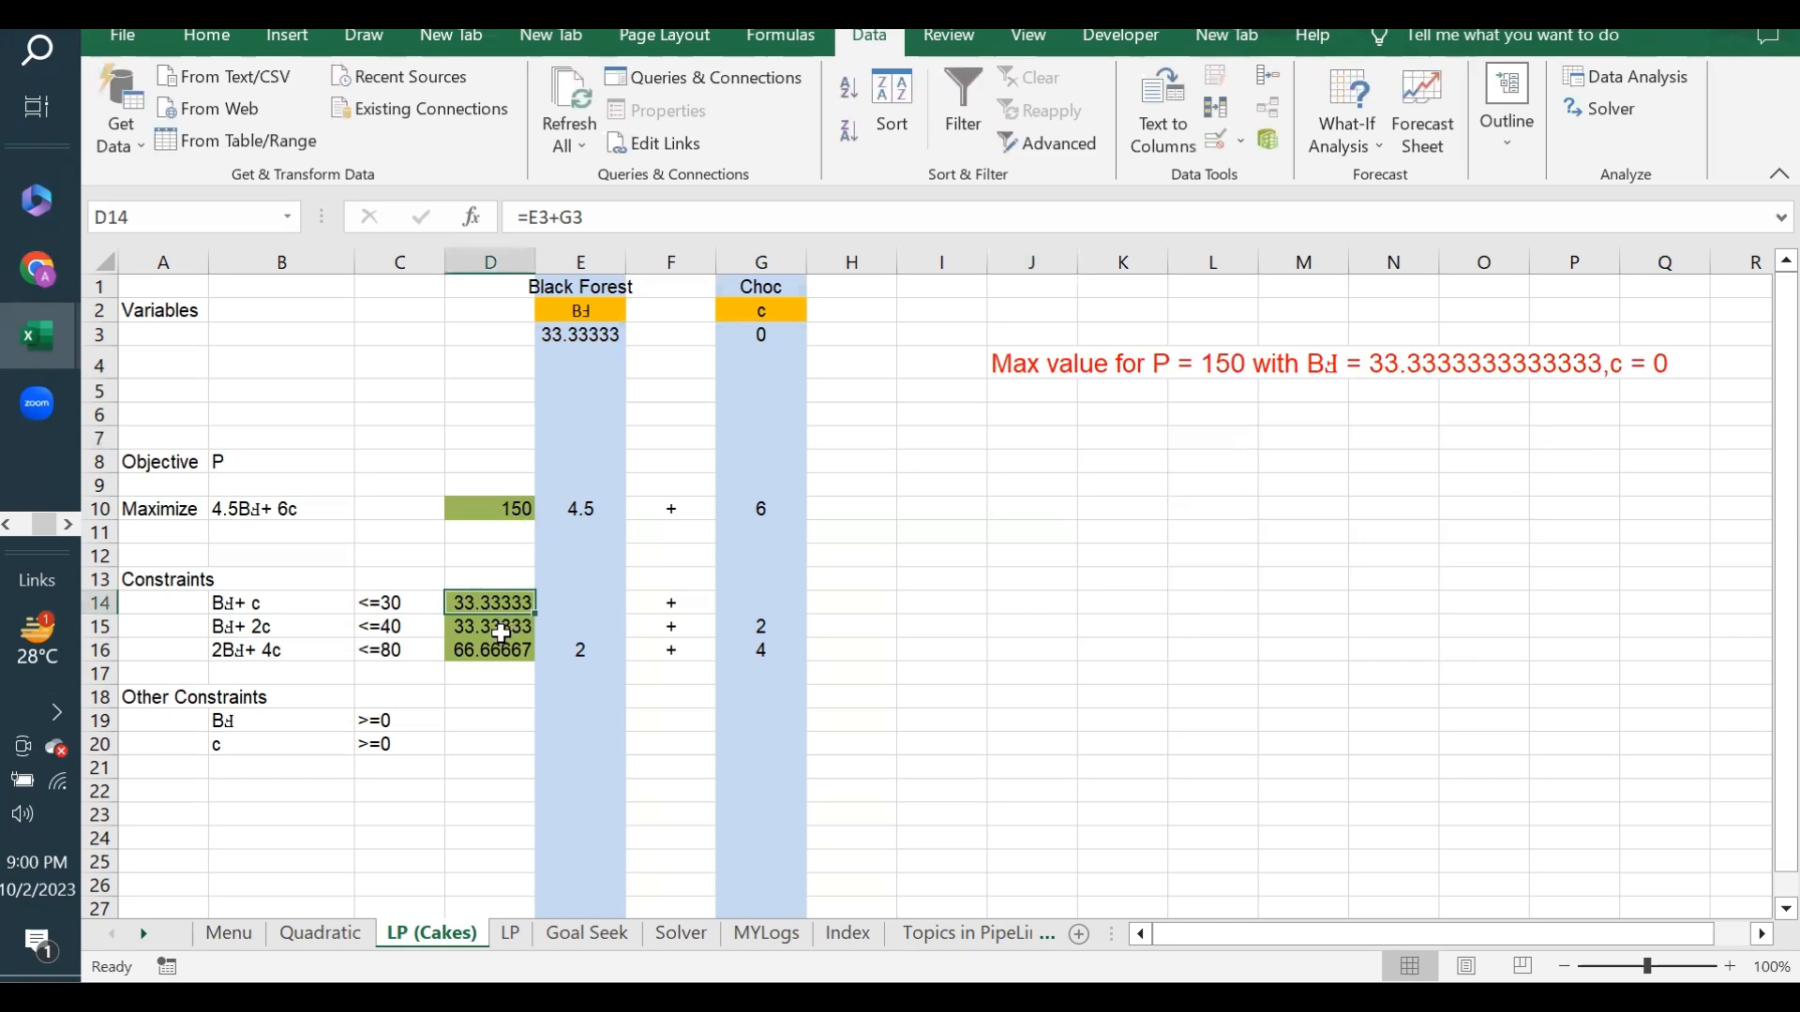
pyautogui.click(389, 601)
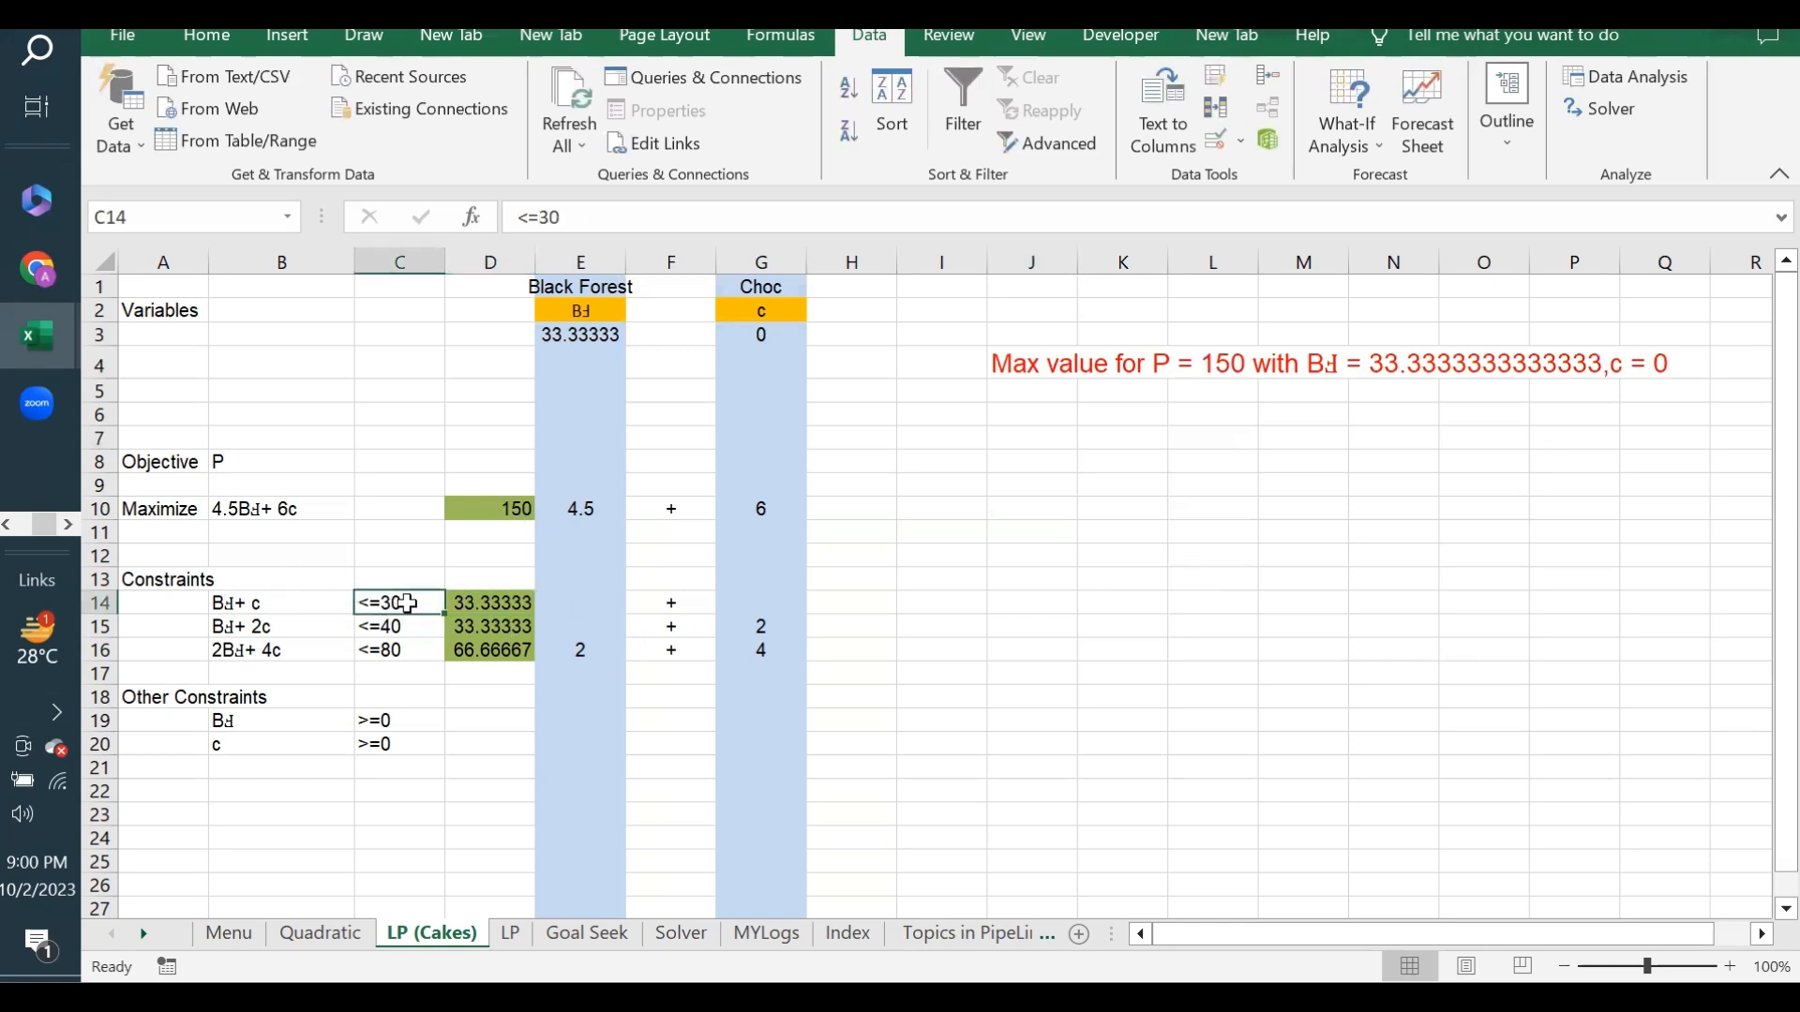
pyautogui.click(479, 626)
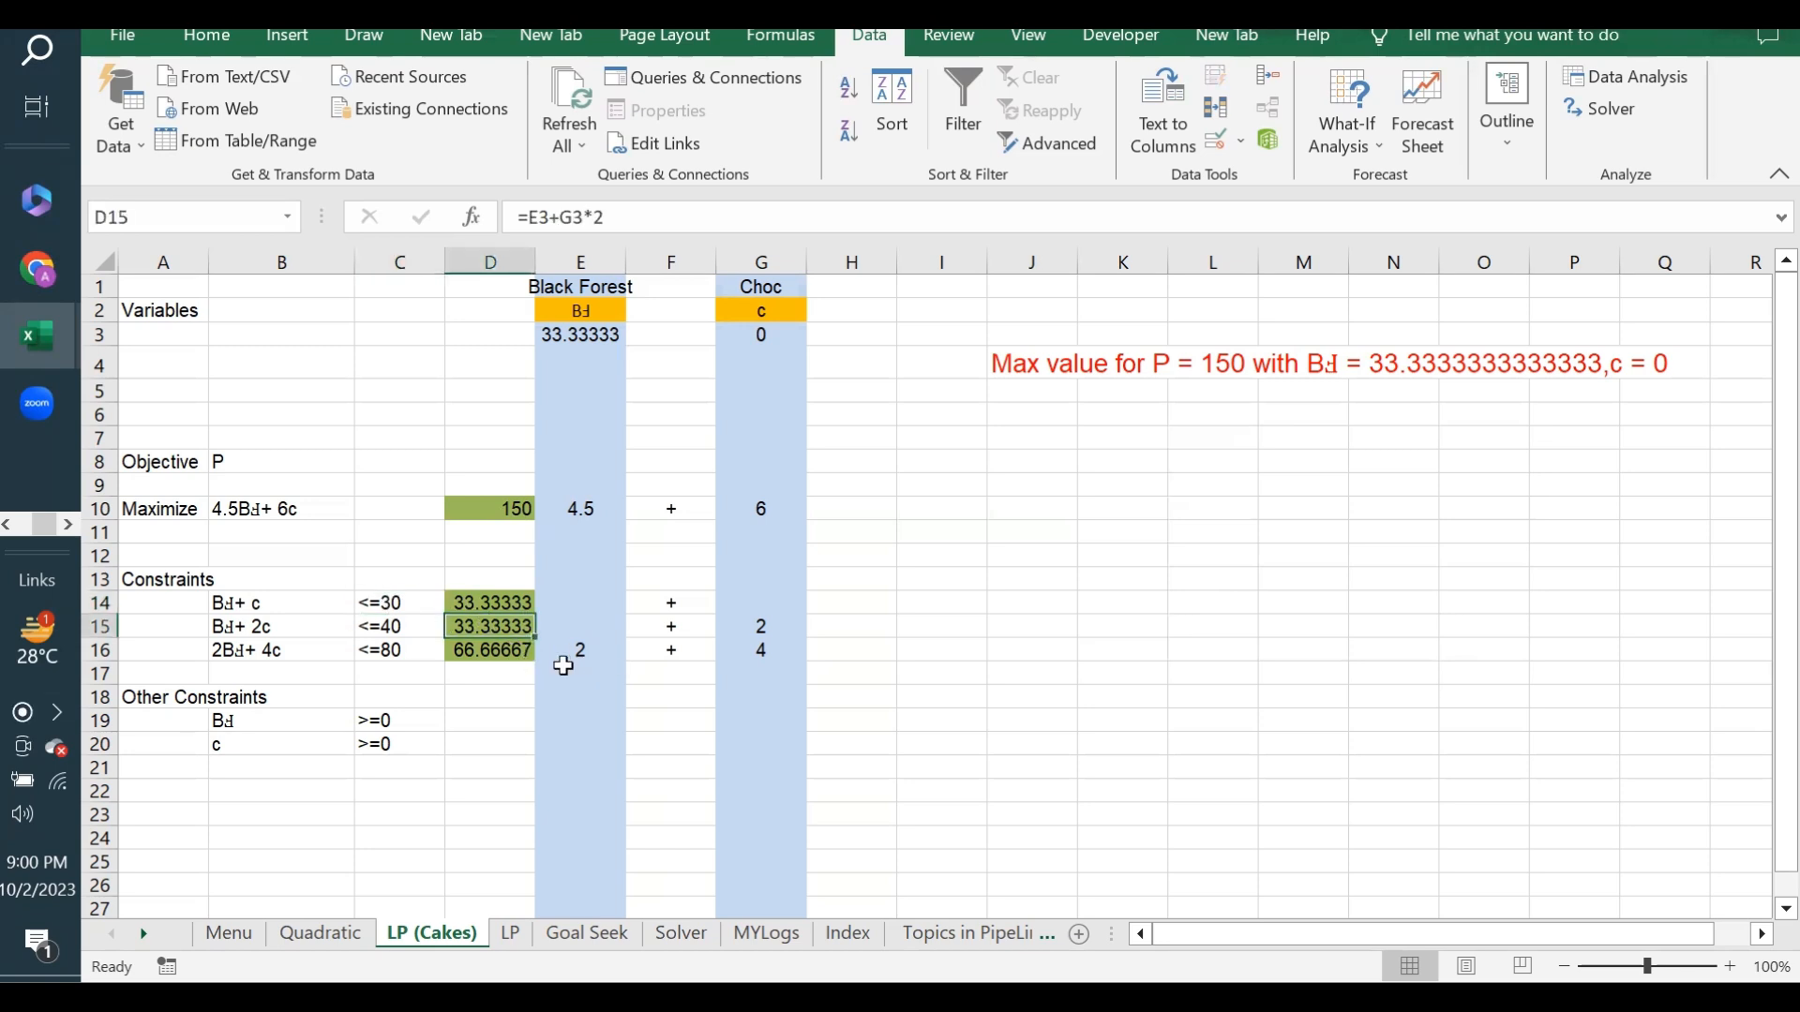
pyautogui.click(472, 602)
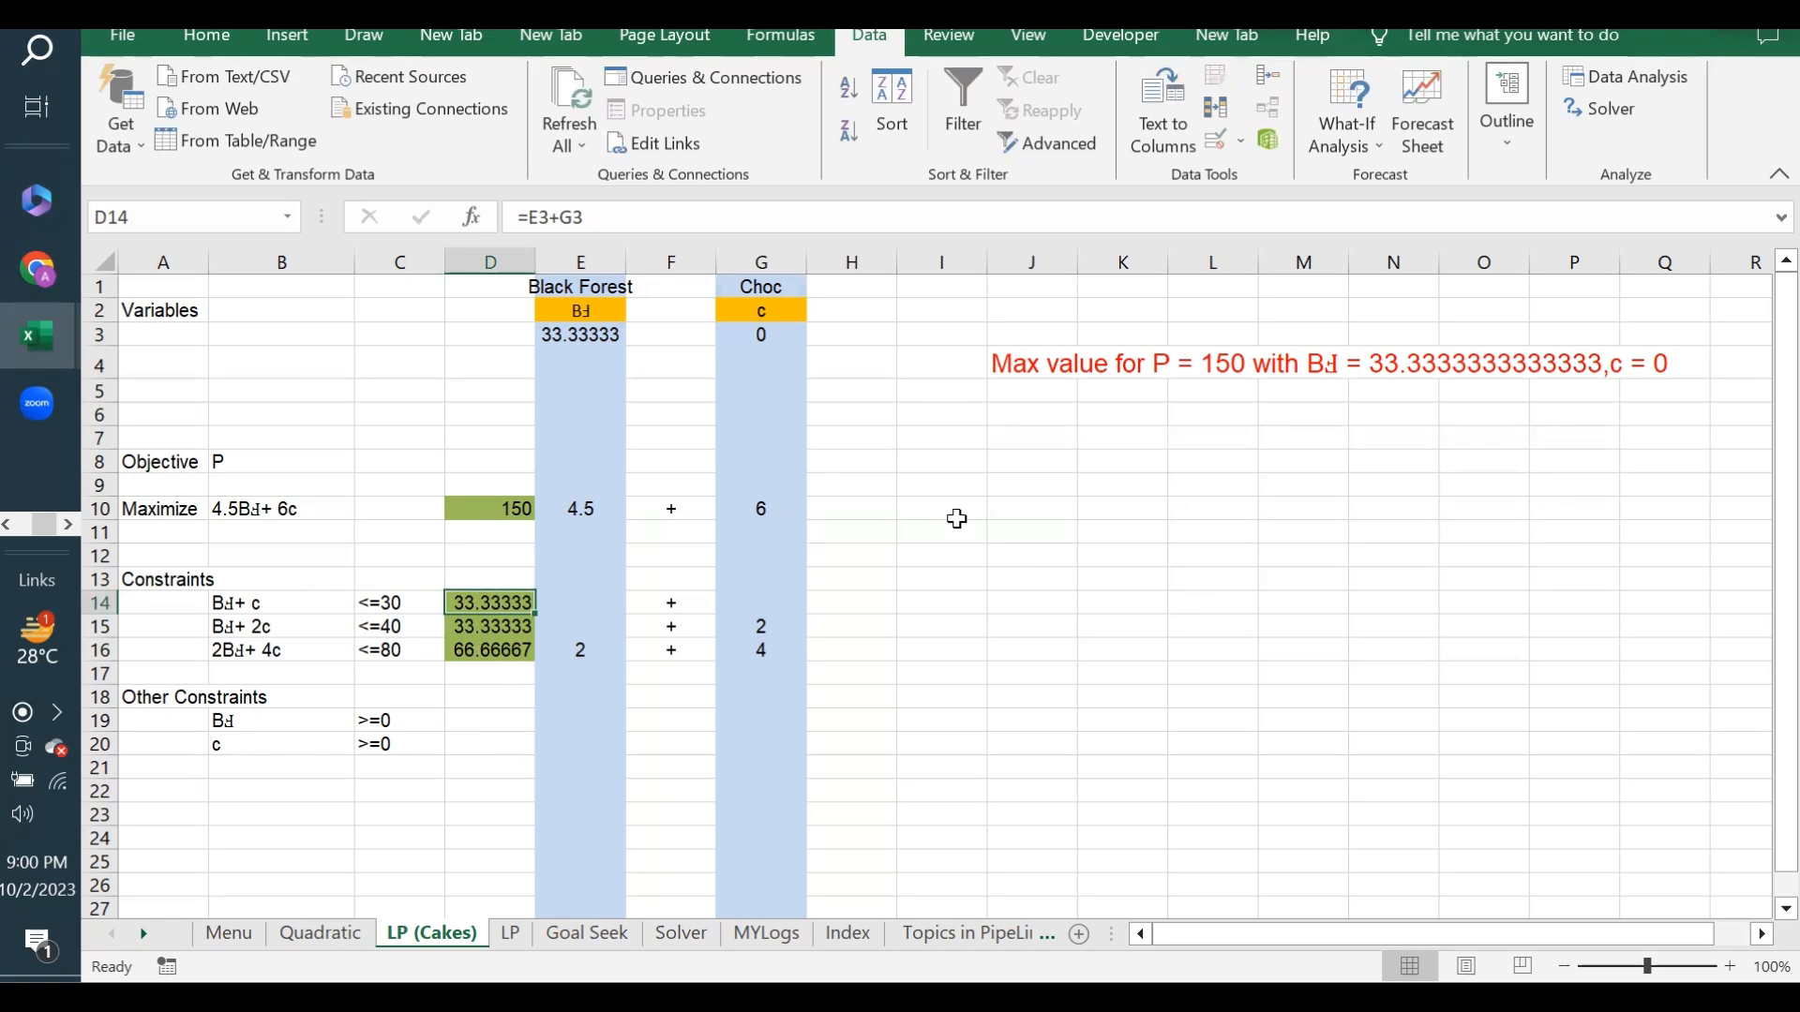
pyautogui.click(991, 441)
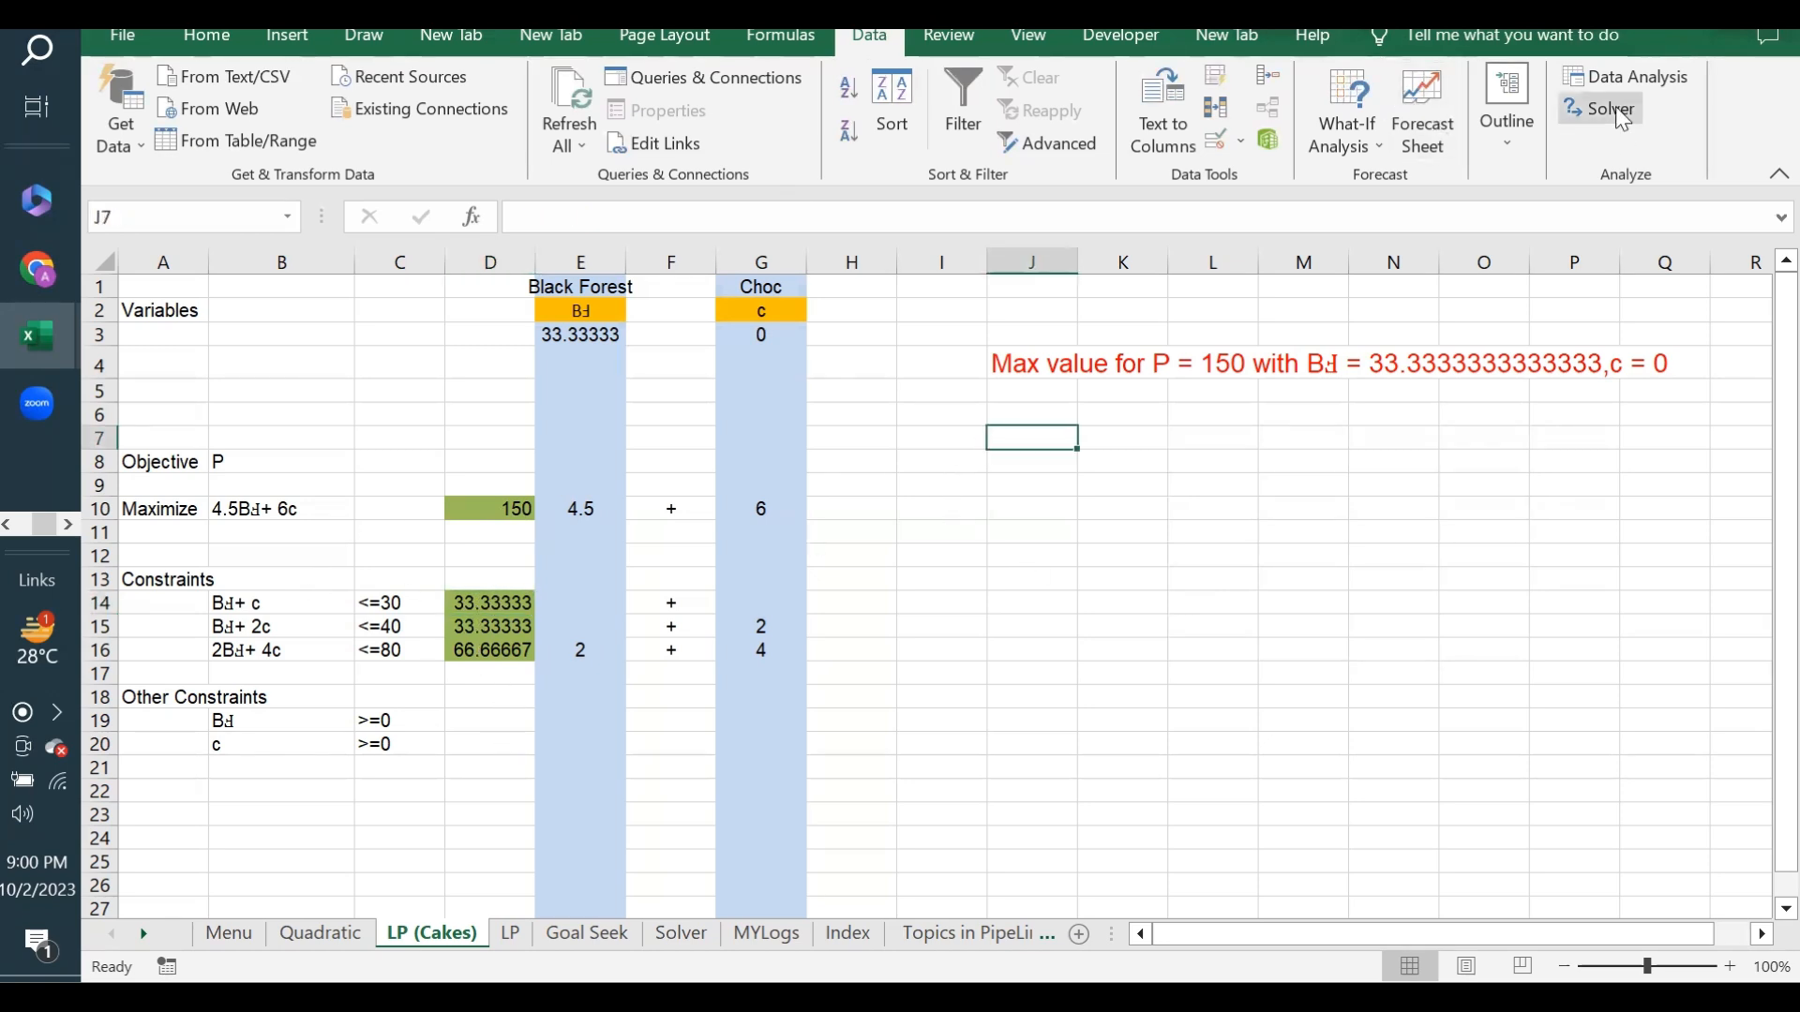
# - Reset both the Black Forest quantity in E3 and the Choc quantity in G3 to 1
pyautogui.click(564, 333)
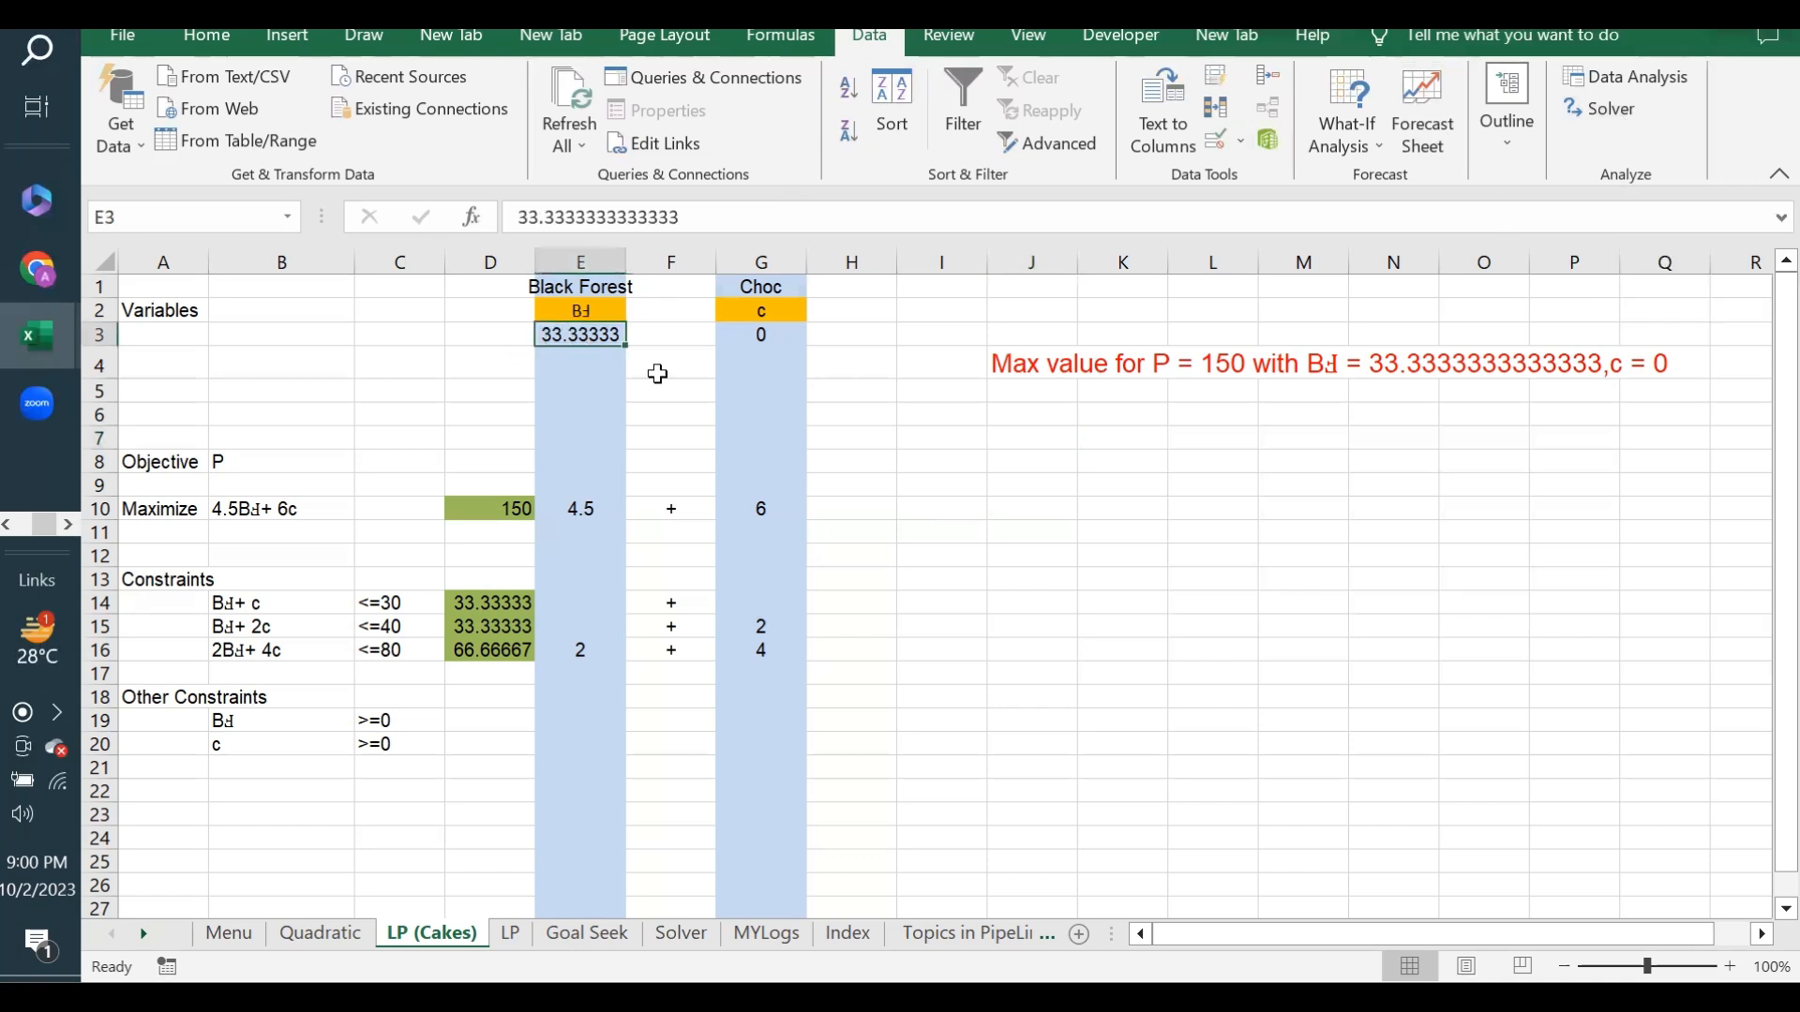
pyautogui.write('1')
pyautogui.press('Return')
pyautogui.click(776, 338)
pyautogui.write('1')
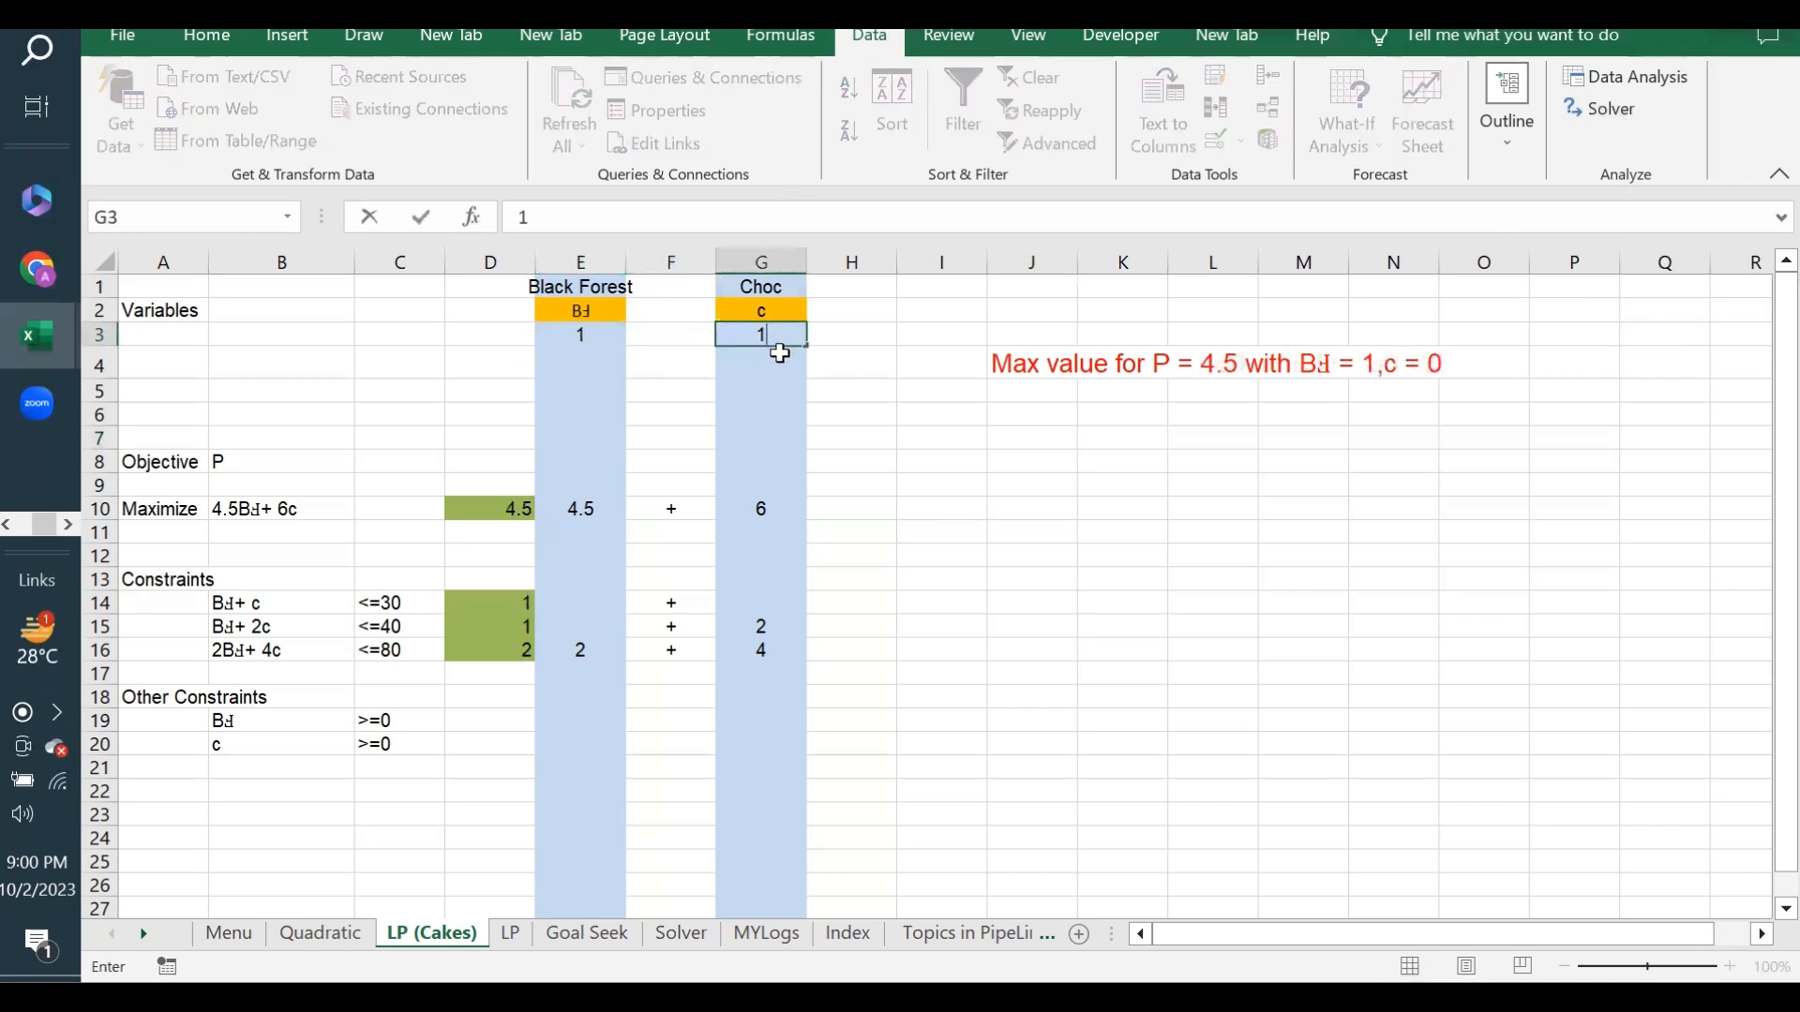
pyautogui.press('Tab')
# - Maximize D10 with Solver using Simplex LP, changing E3 and G3 under the listed constraints, and keep the solution
pyautogui.click(1604, 109)
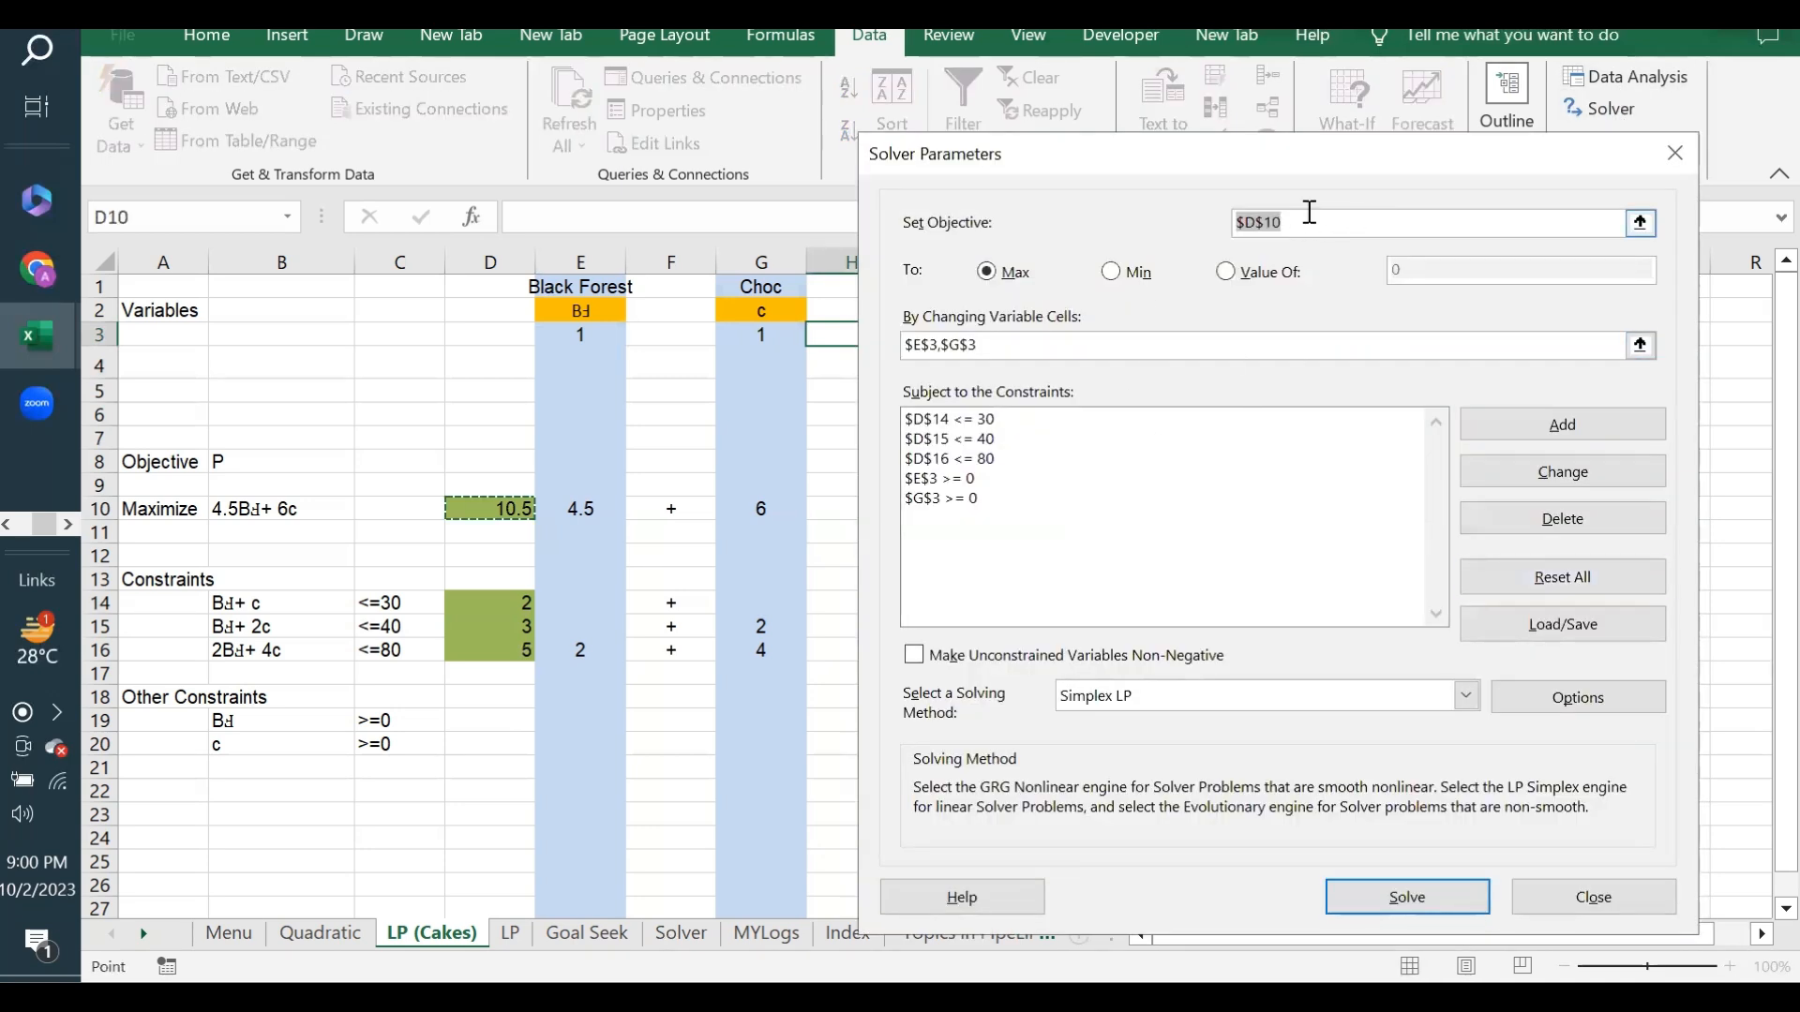
pyautogui.click(1308, 228)
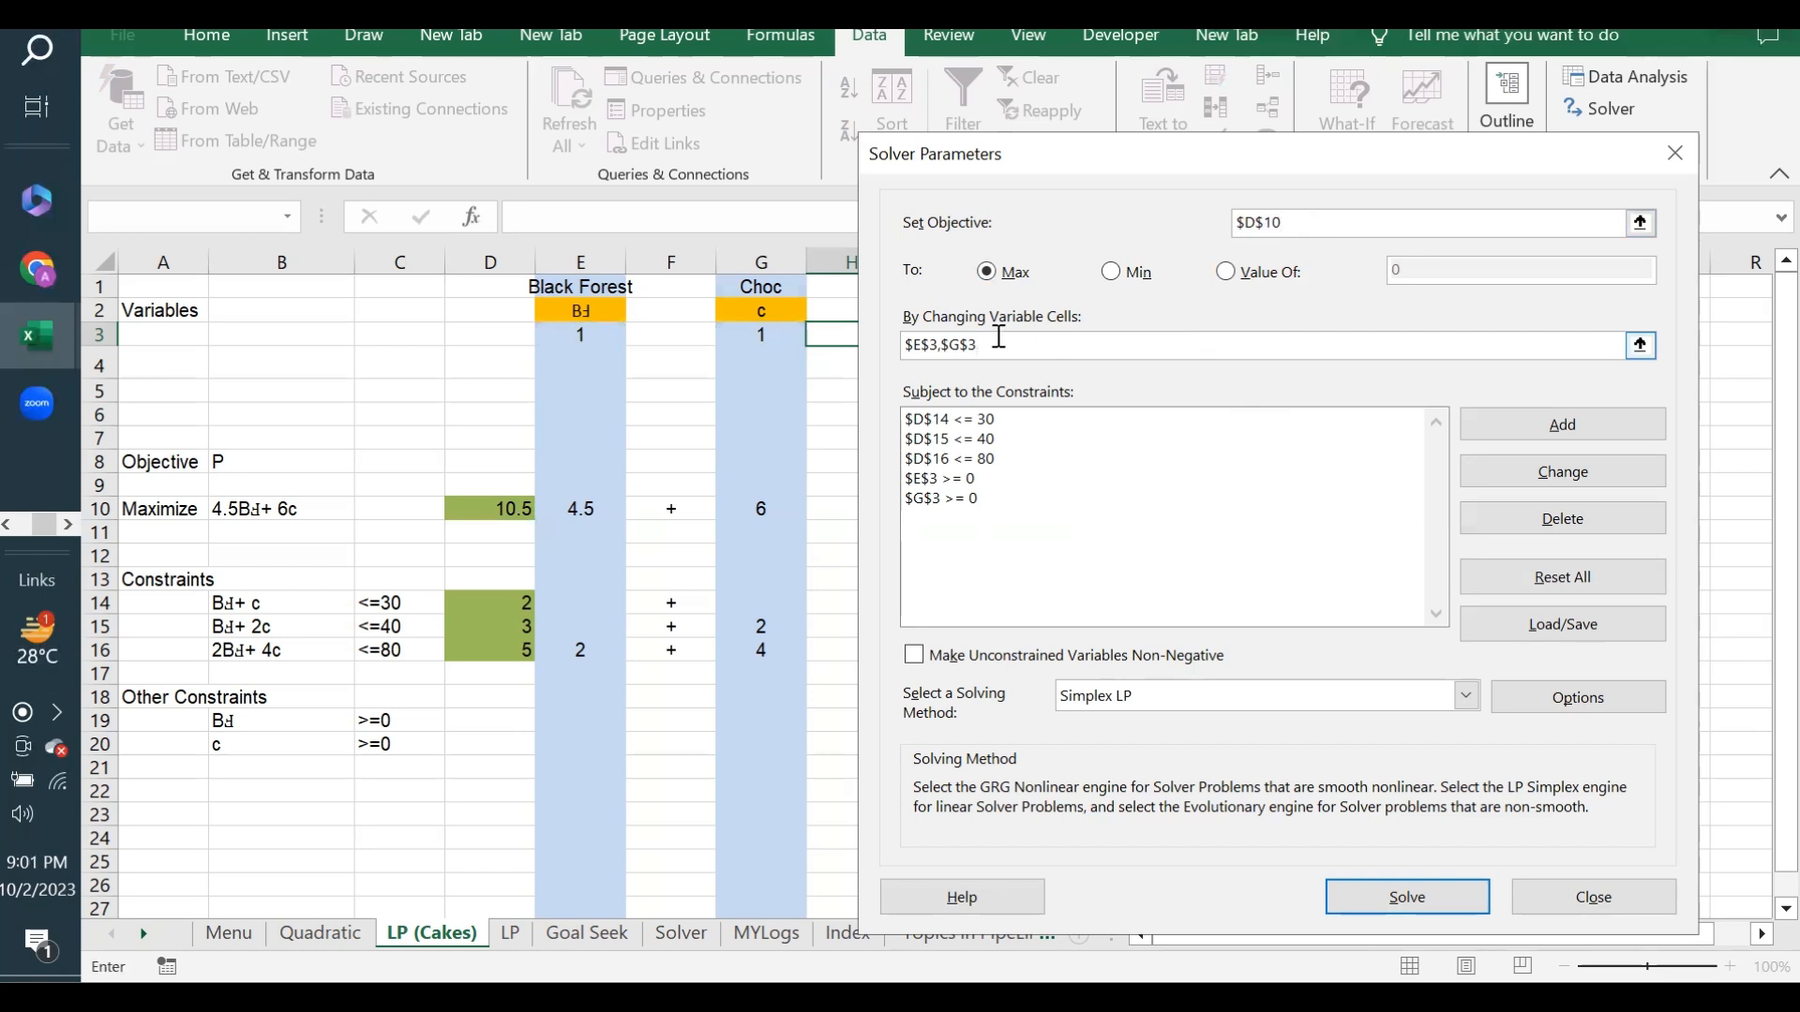
pyautogui.click(1004, 421)
pyautogui.click(1006, 441)
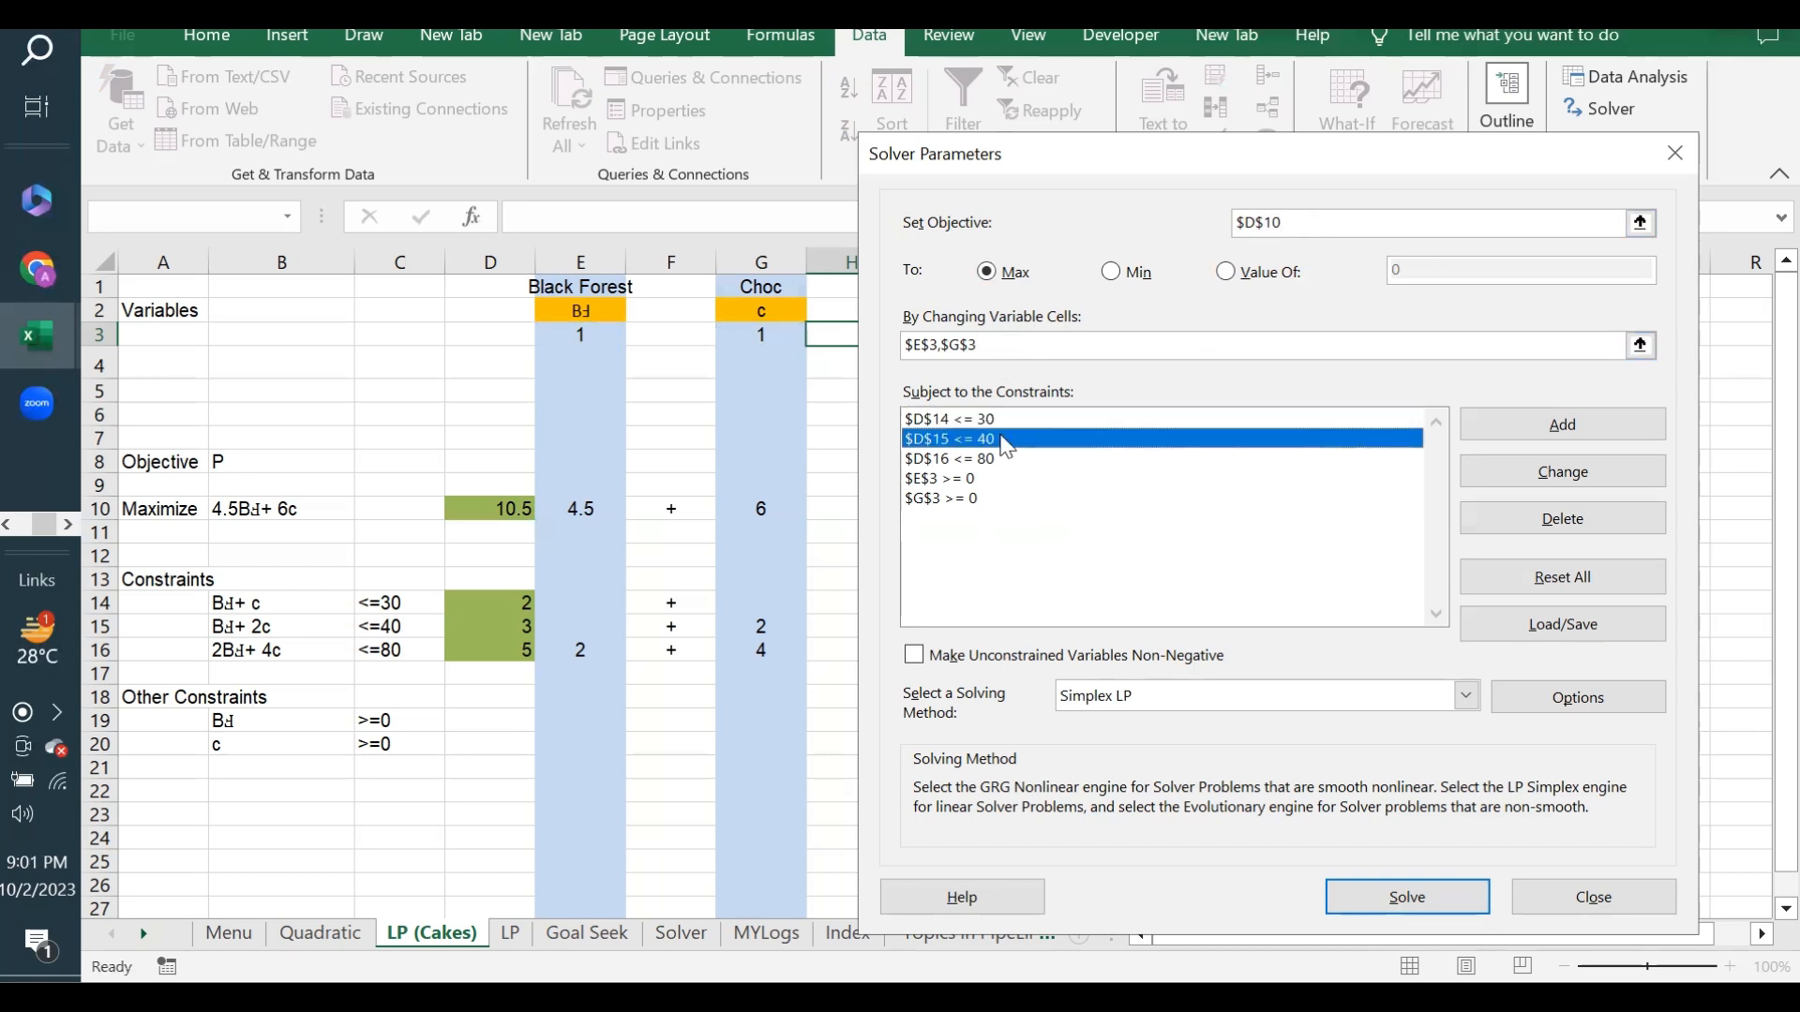
pyautogui.click(999, 462)
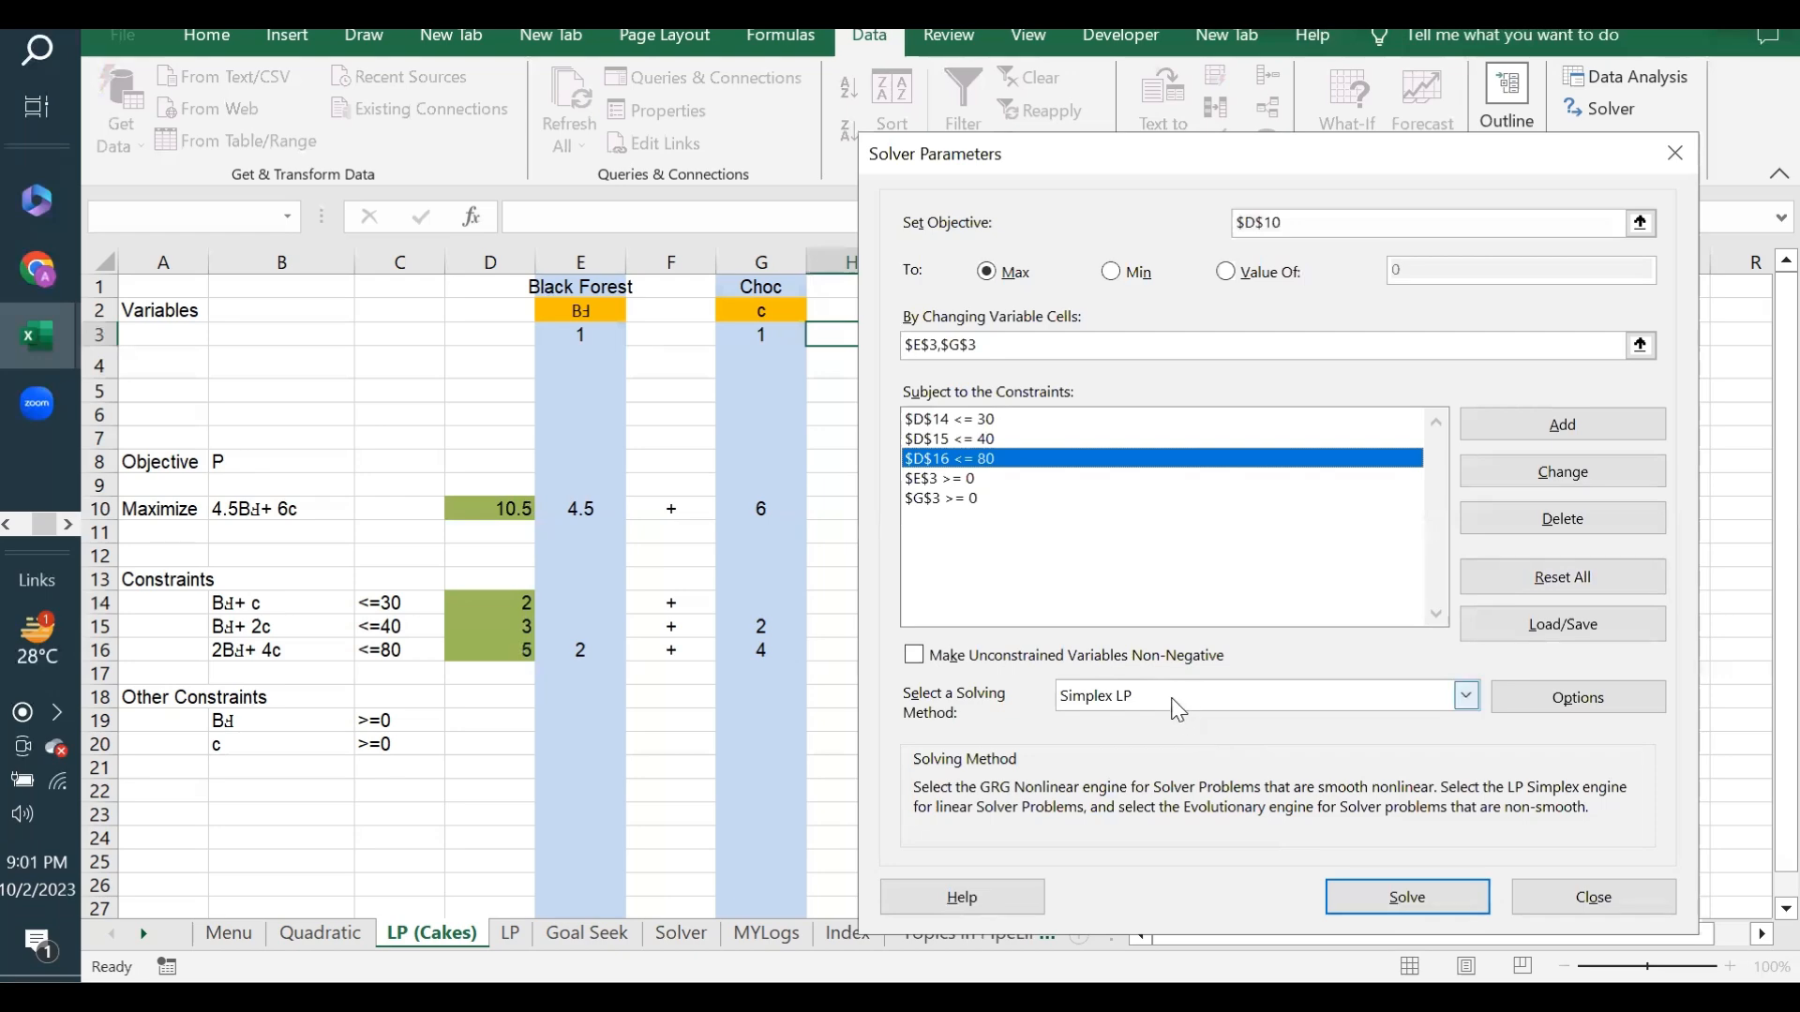
pyautogui.click(1388, 897)
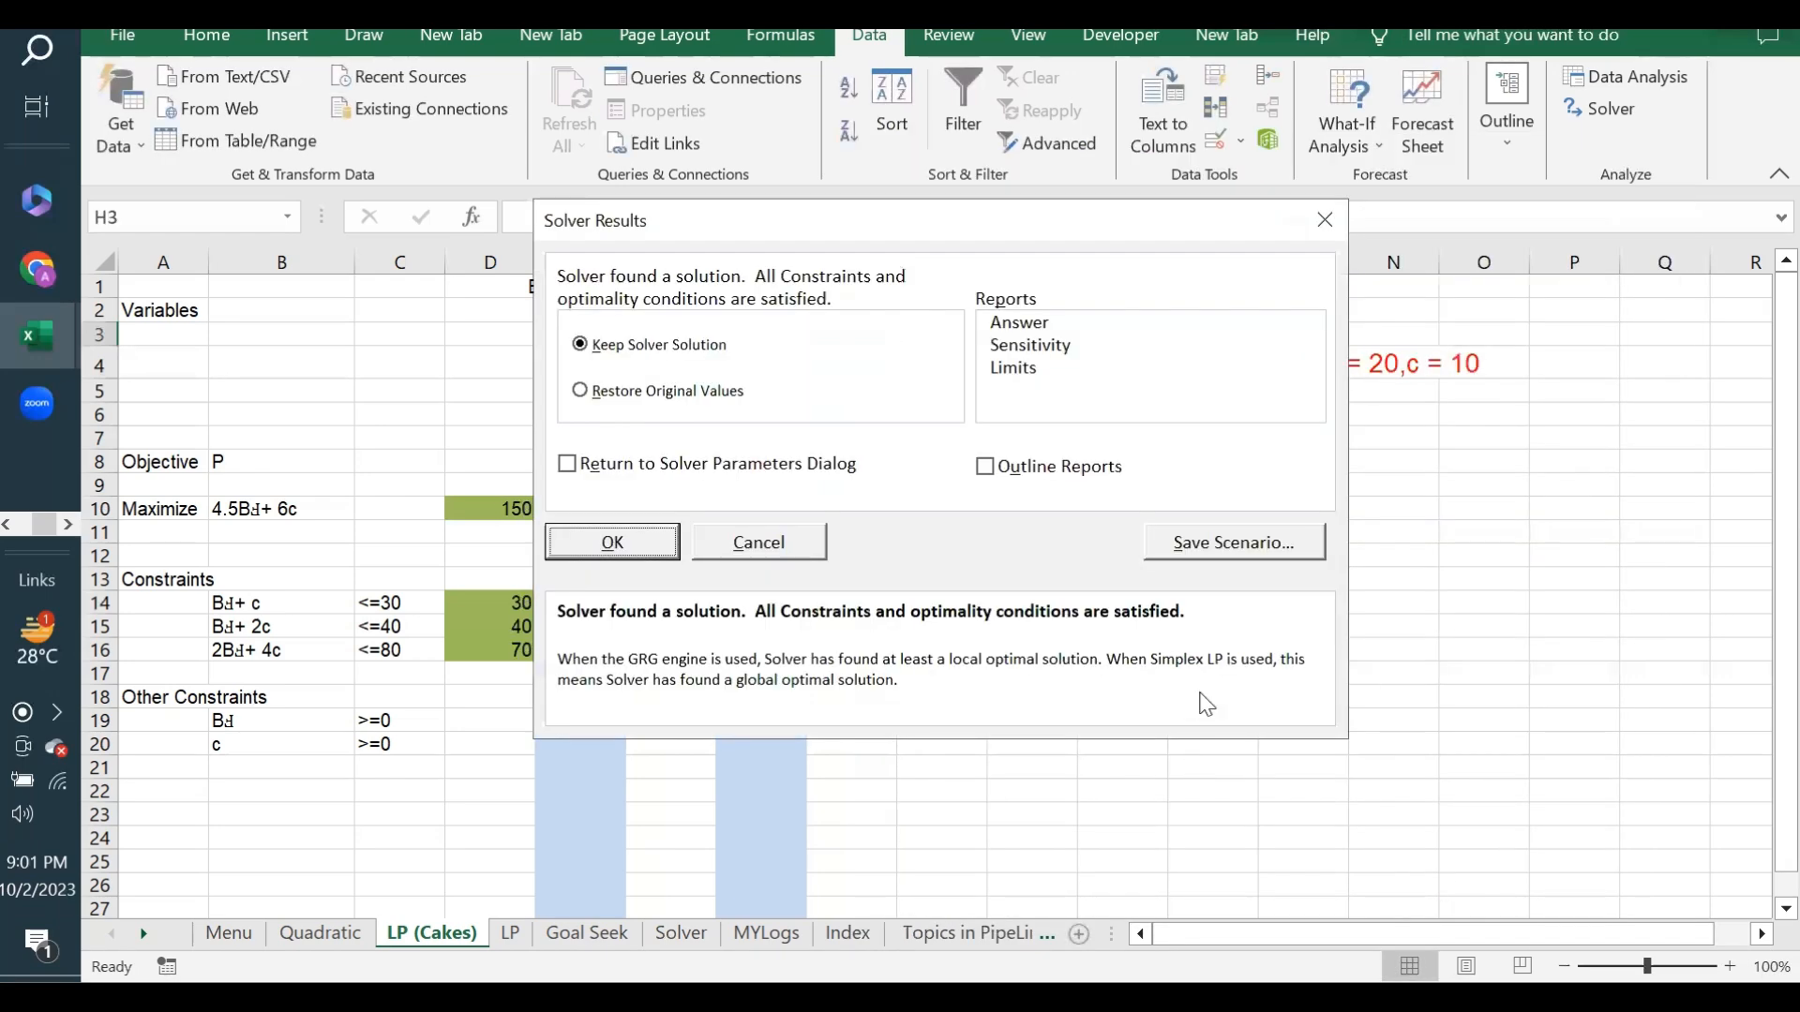
pyautogui.click(612, 543)
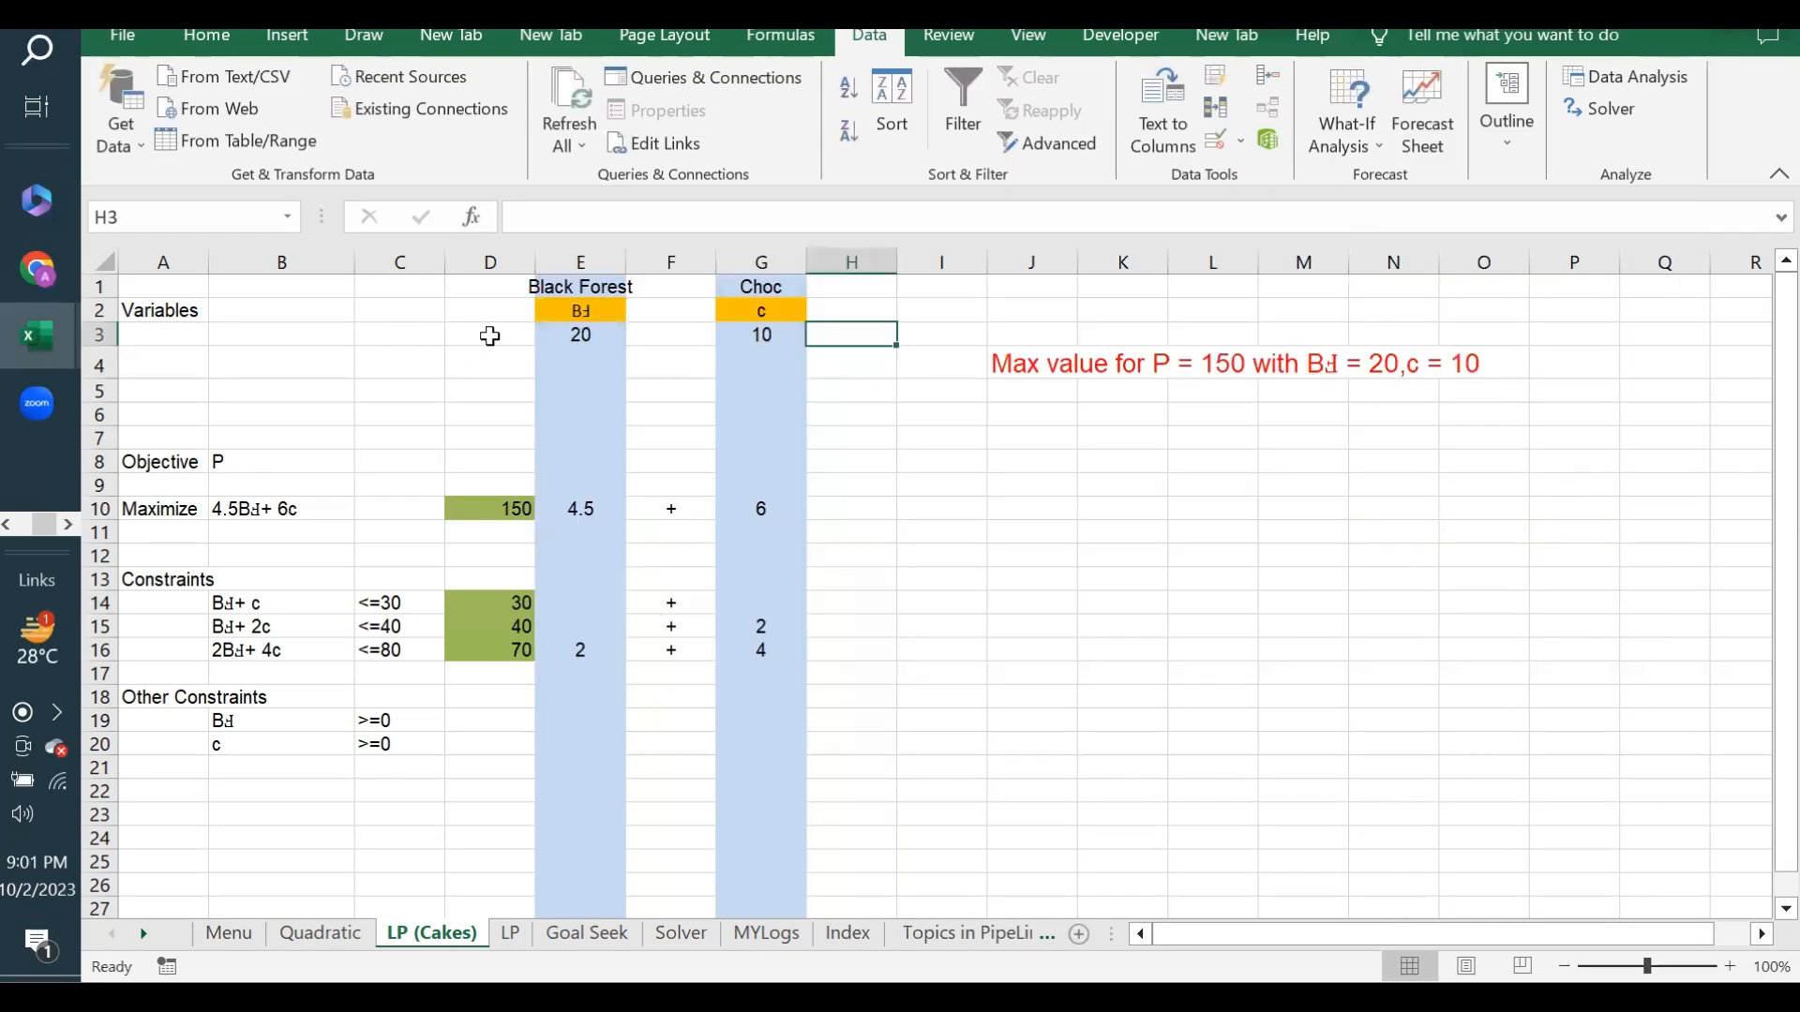
# - Review the result statement in J4 and the constraint totals in D14:D16
pyautogui.click(996, 357)
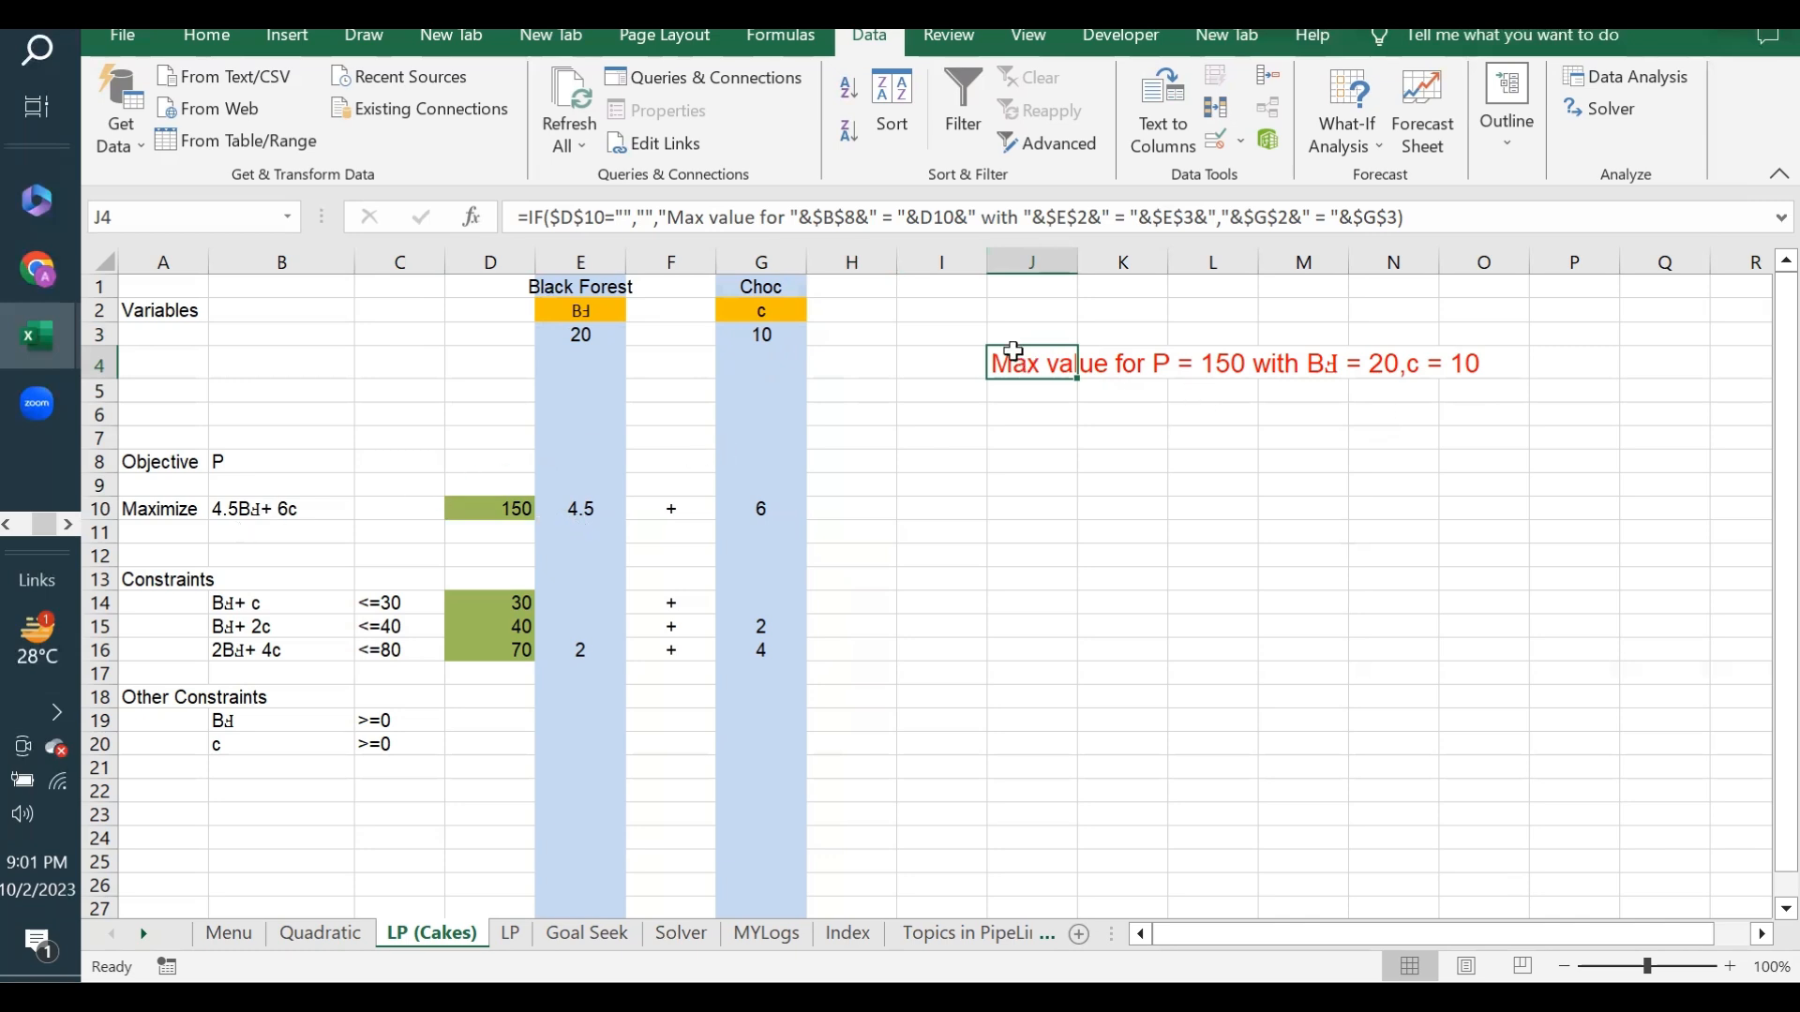
pyautogui.moveTo(1015, 359); pyautogui.dragTo(1507, 366)
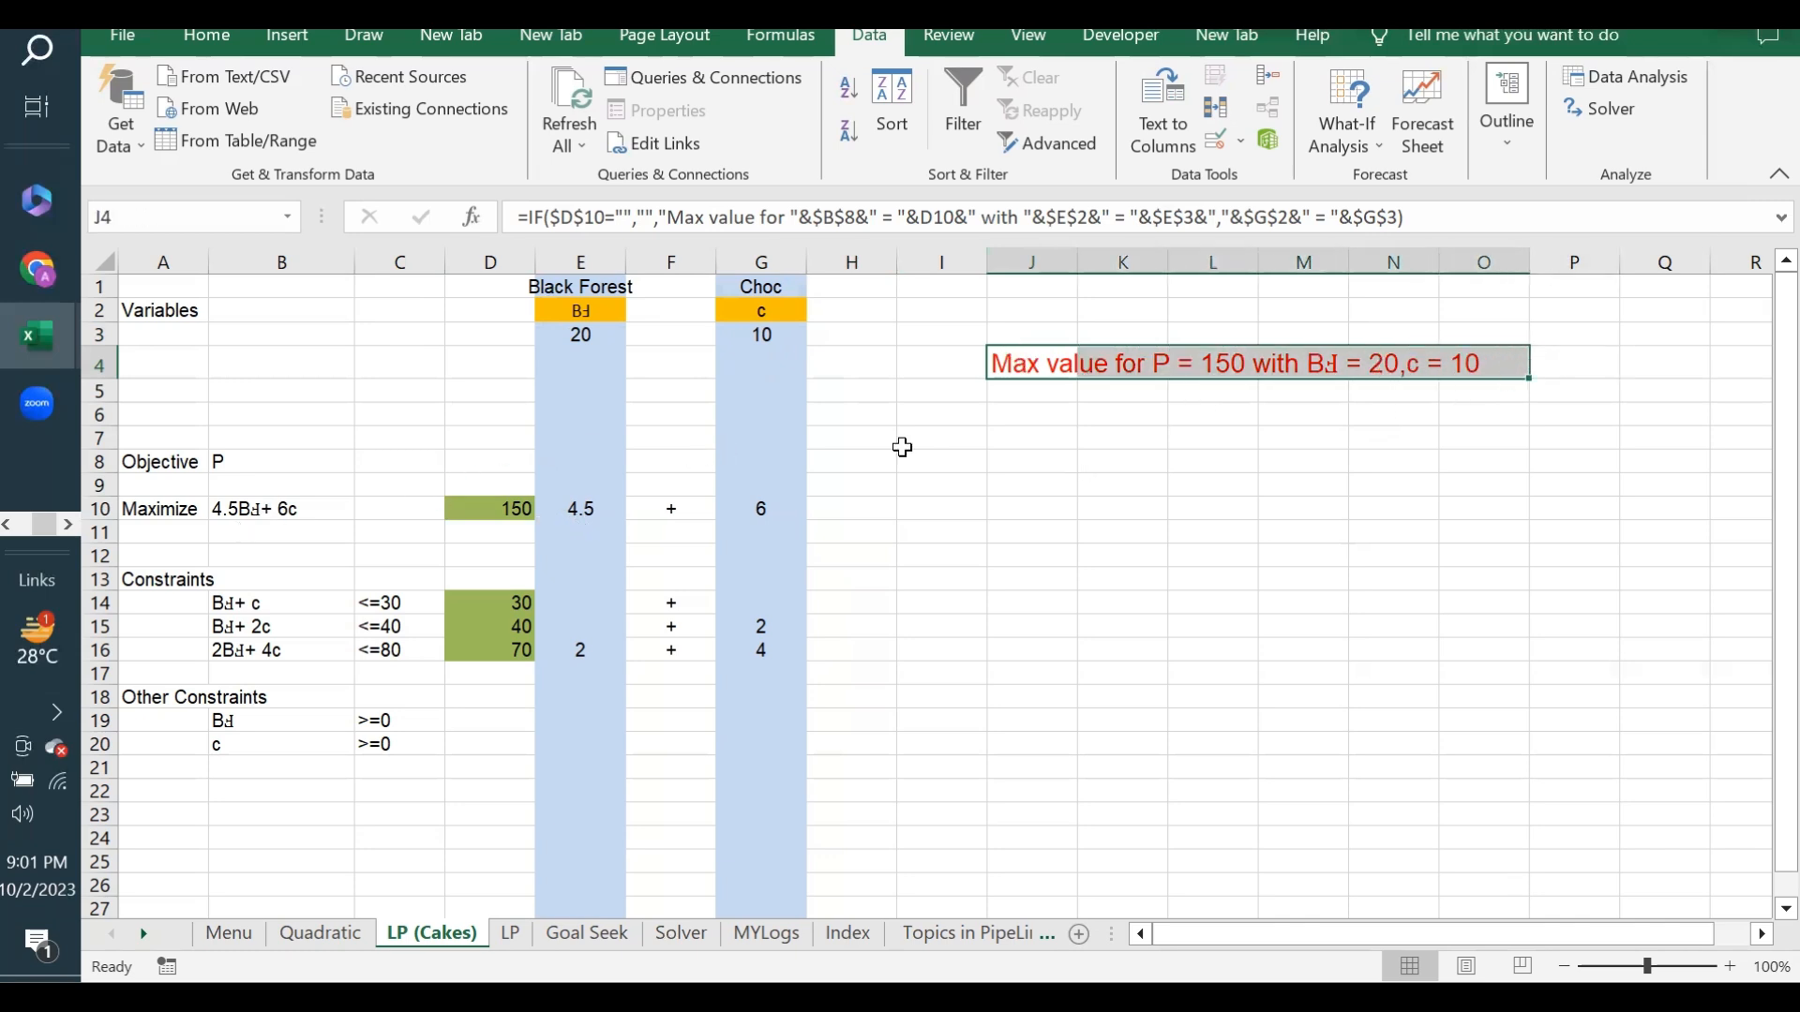
pyautogui.click(1062, 405)
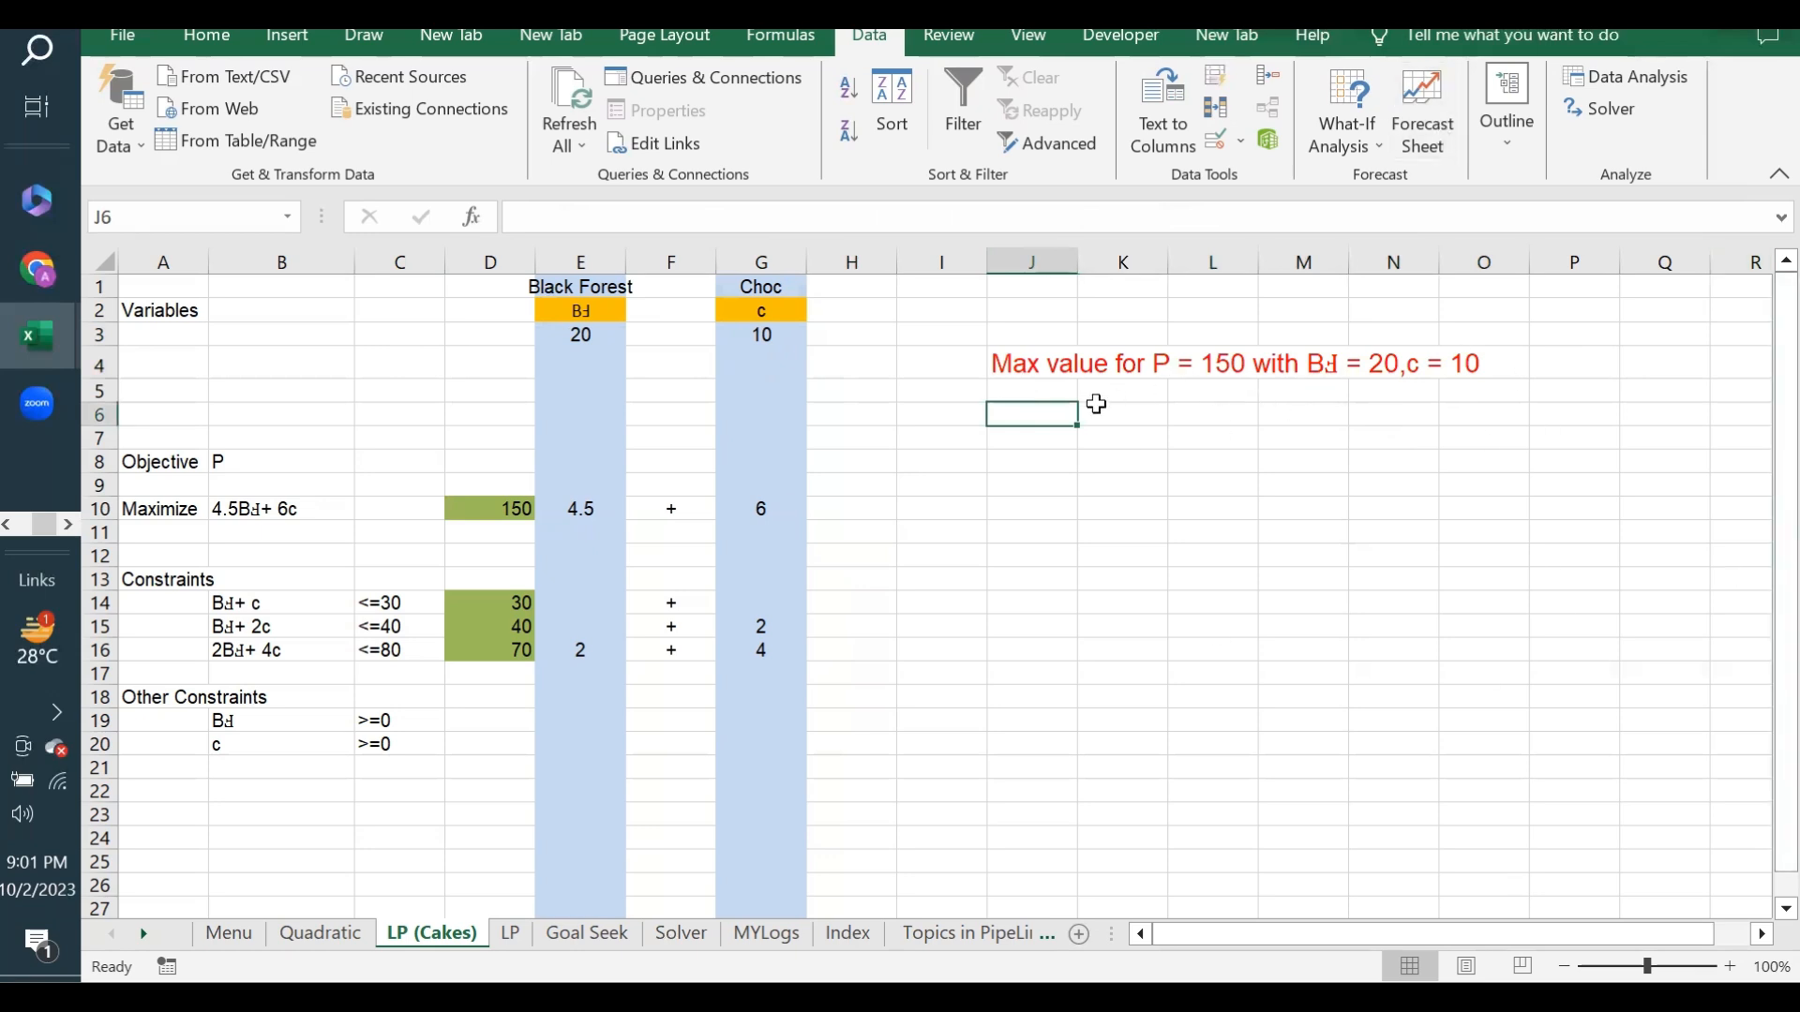
pyautogui.click(1032, 454)
pyautogui.click(1067, 430)
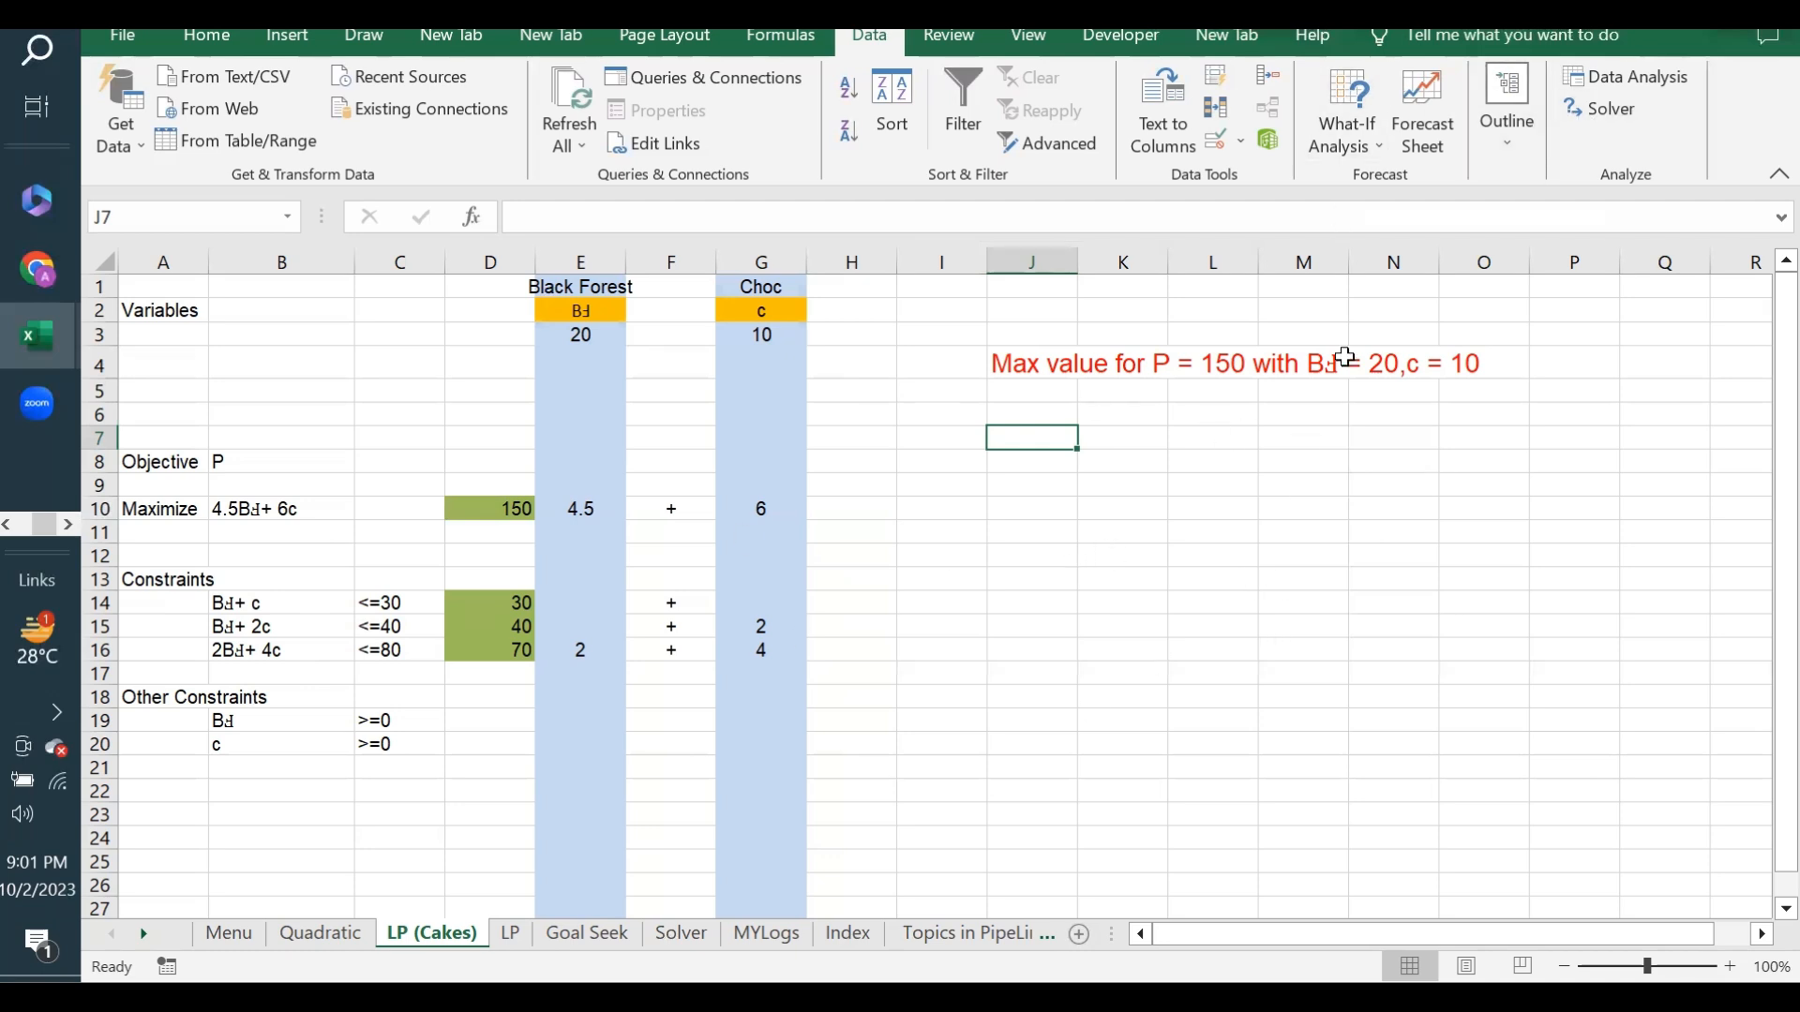
pyautogui.moveTo(500, 605); pyautogui.dragTo(473, 654)
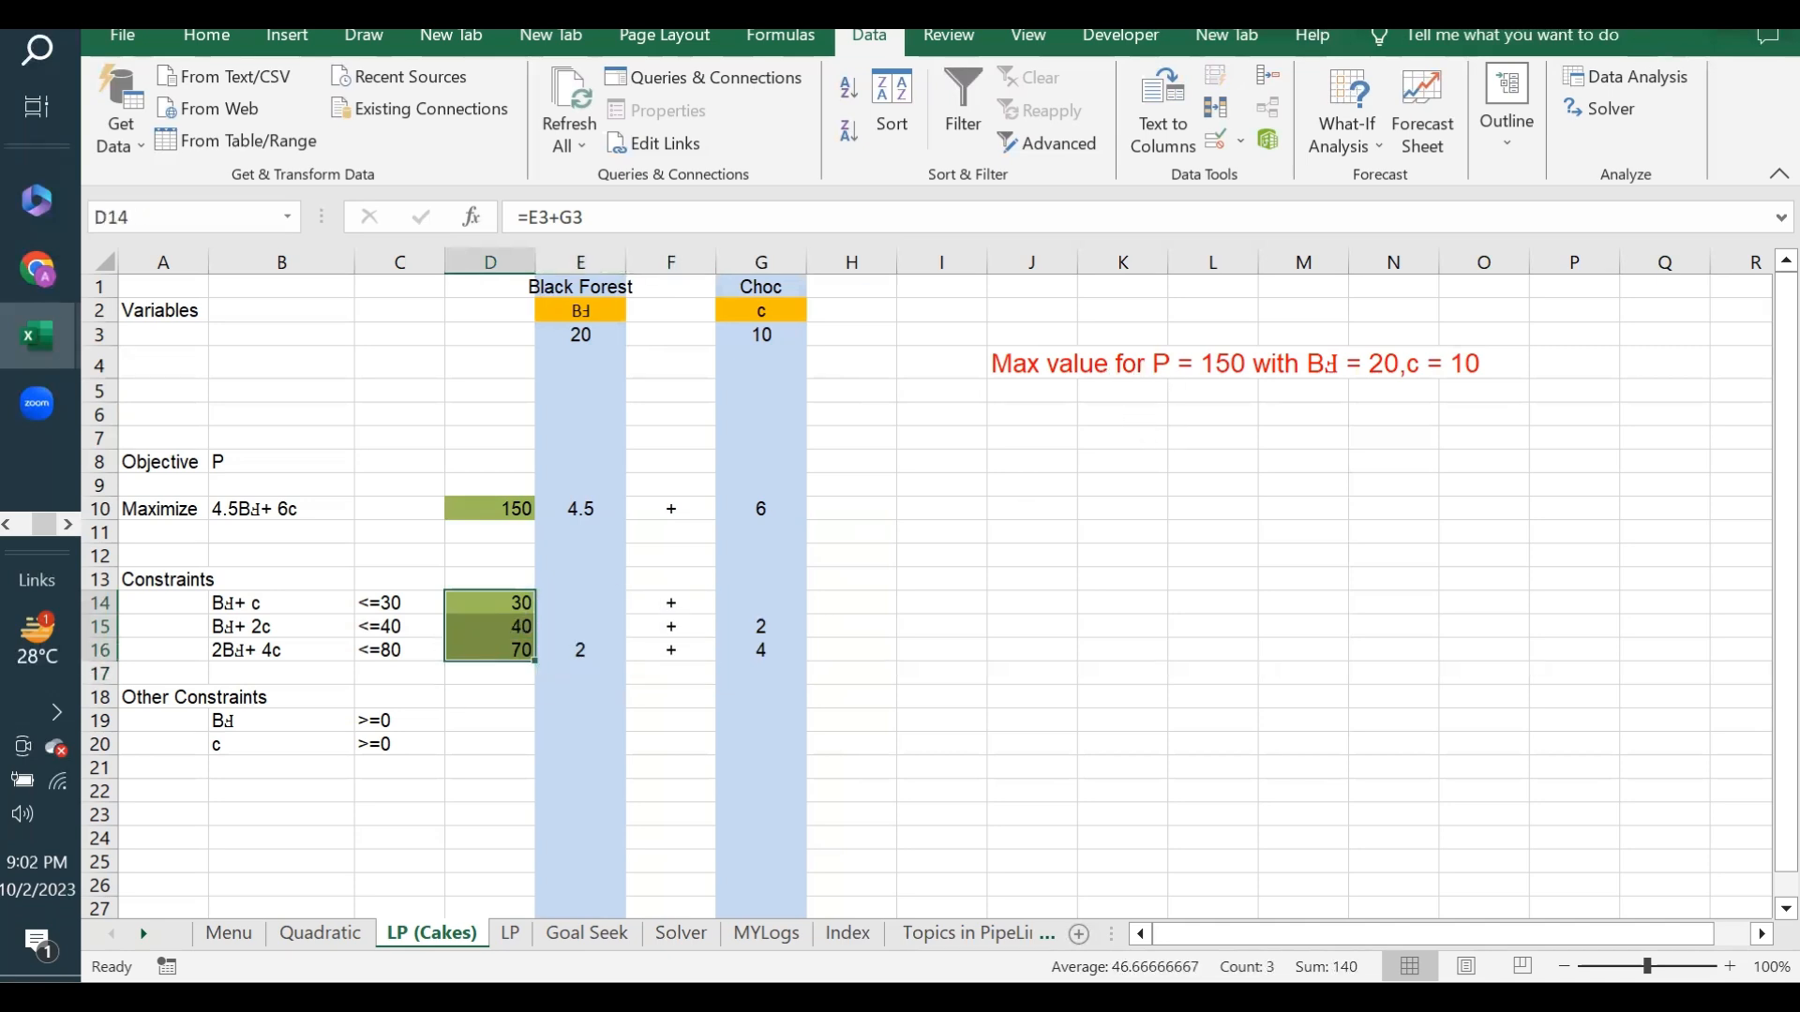
# - Rerun Solver with the same Simplex LP setup for D10 and keep its solution
pyautogui.click(1623, 108)
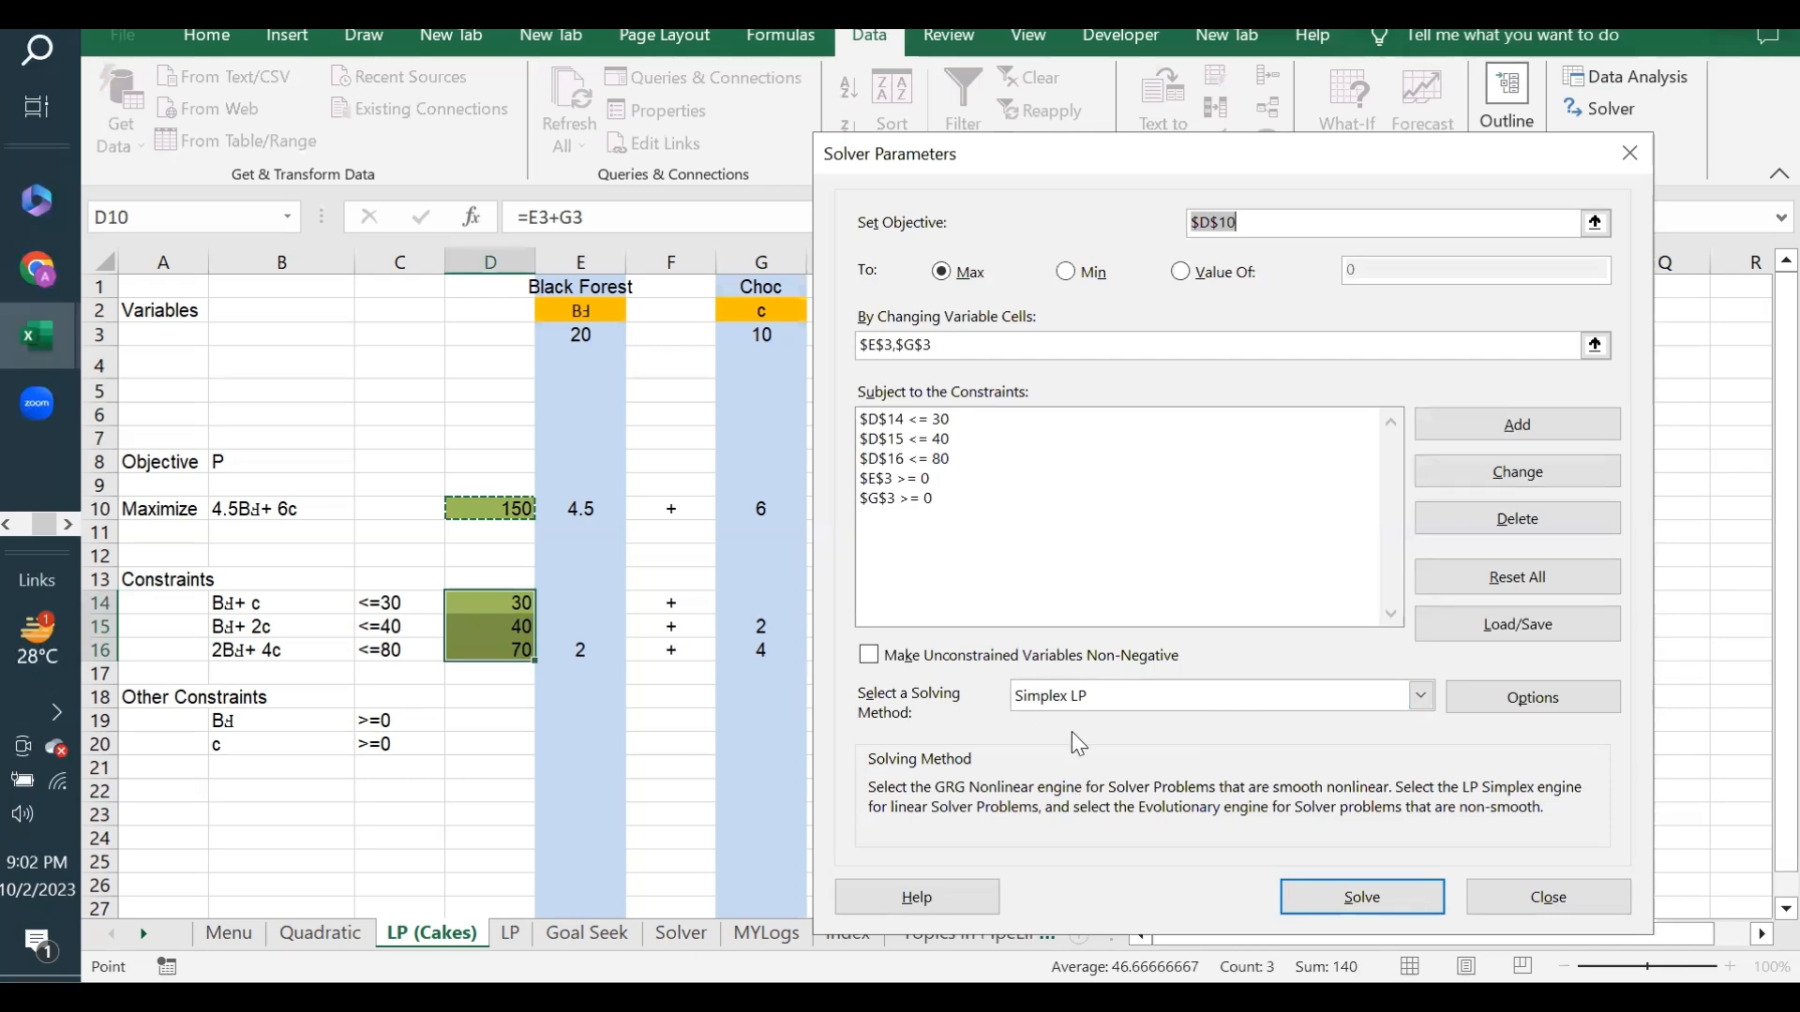
pyautogui.click(1374, 892)
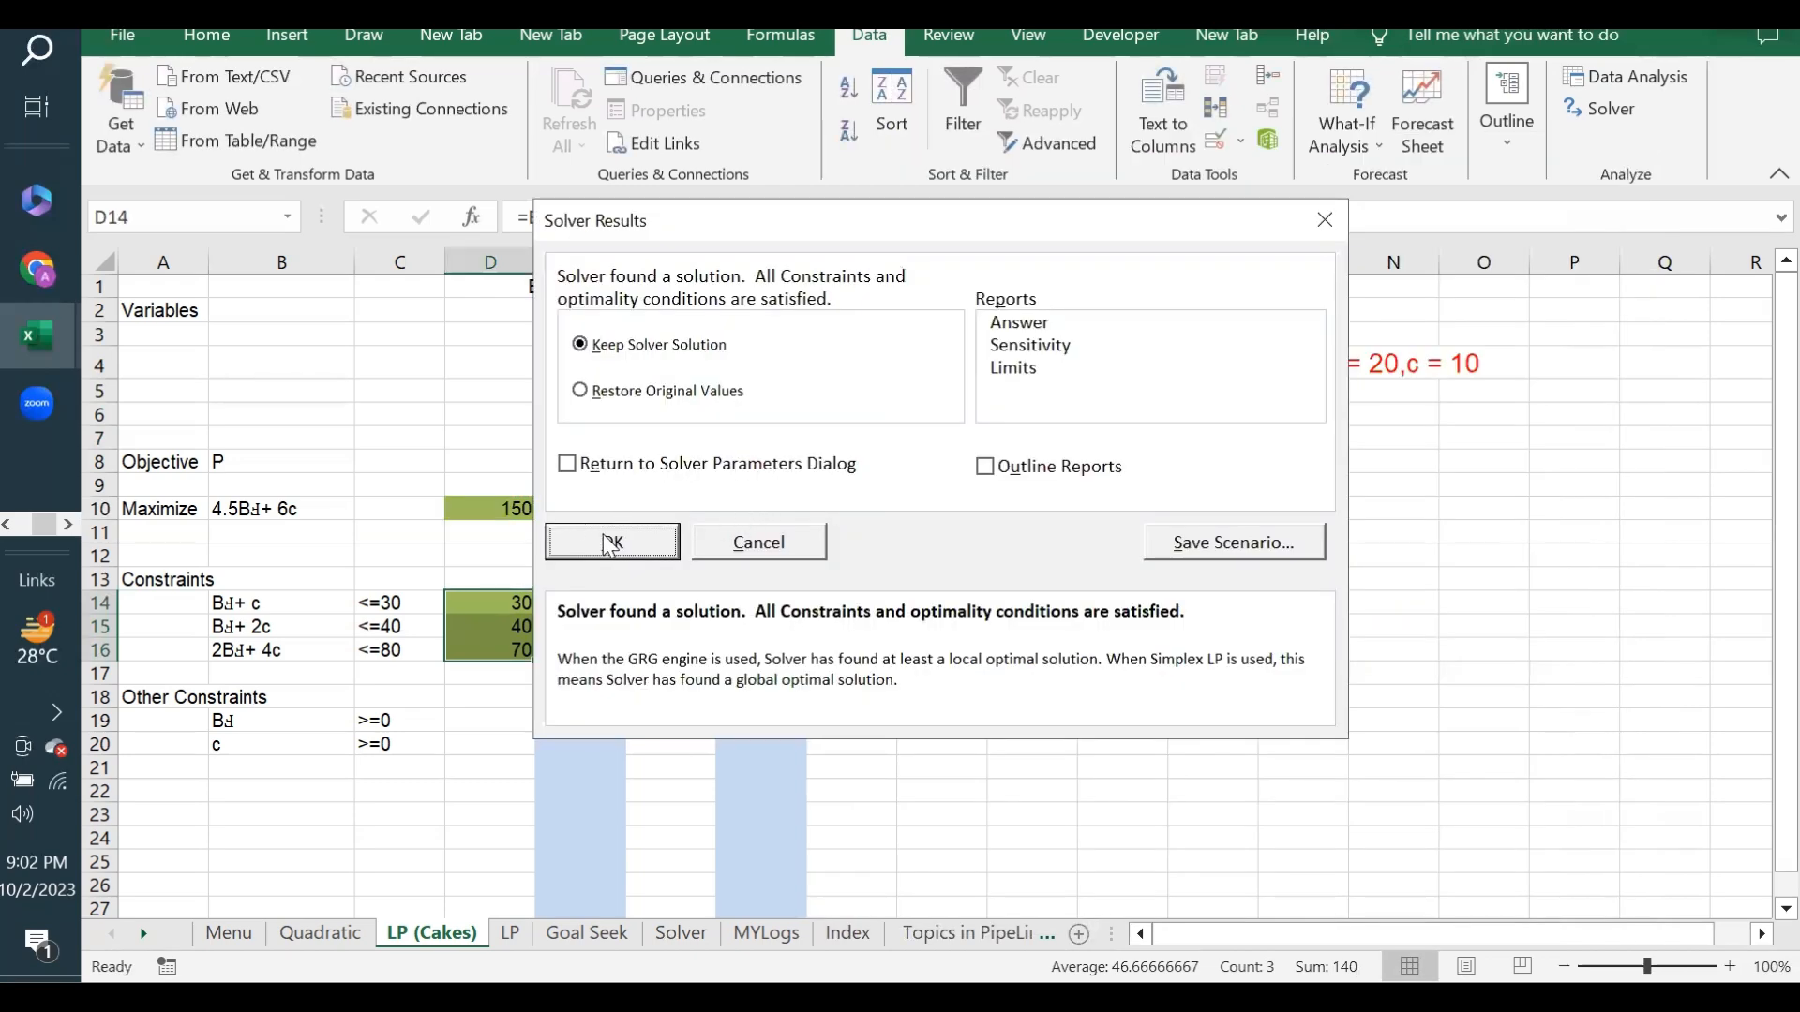
pyautogui.click(611, 539)
pyautogui.click(992, 420)
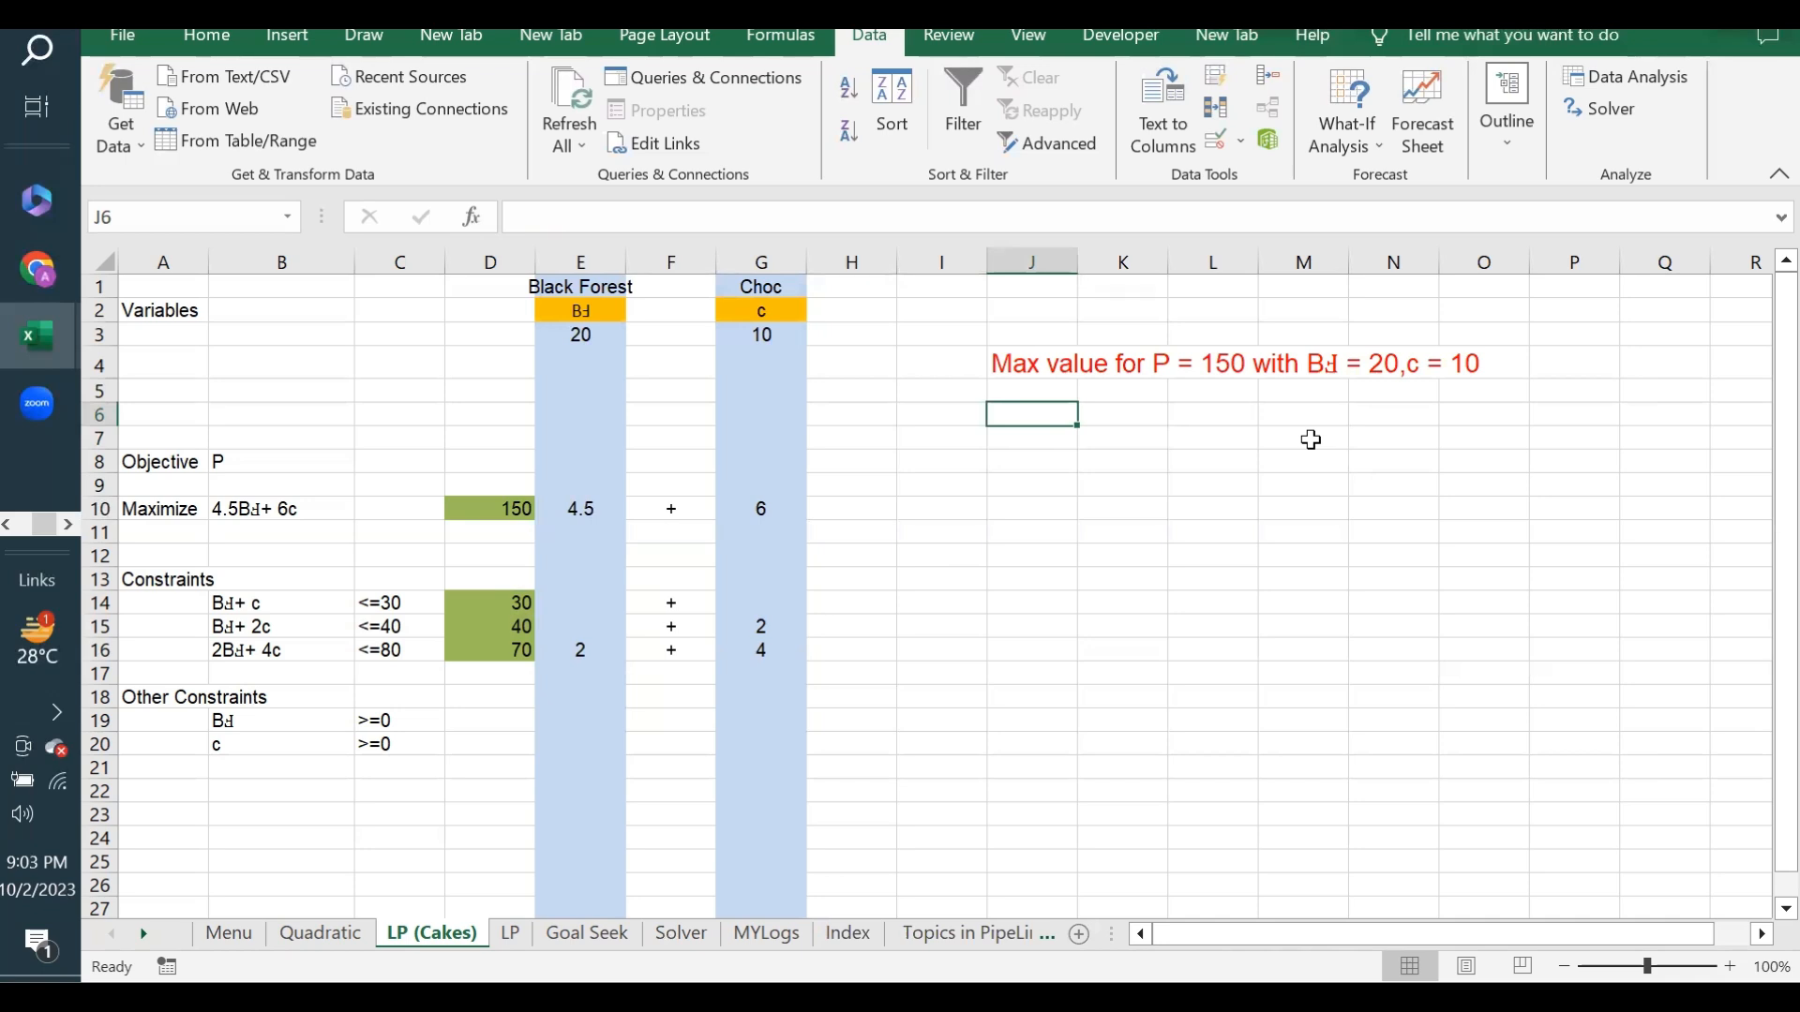
pyautogui.click(1006, 458)
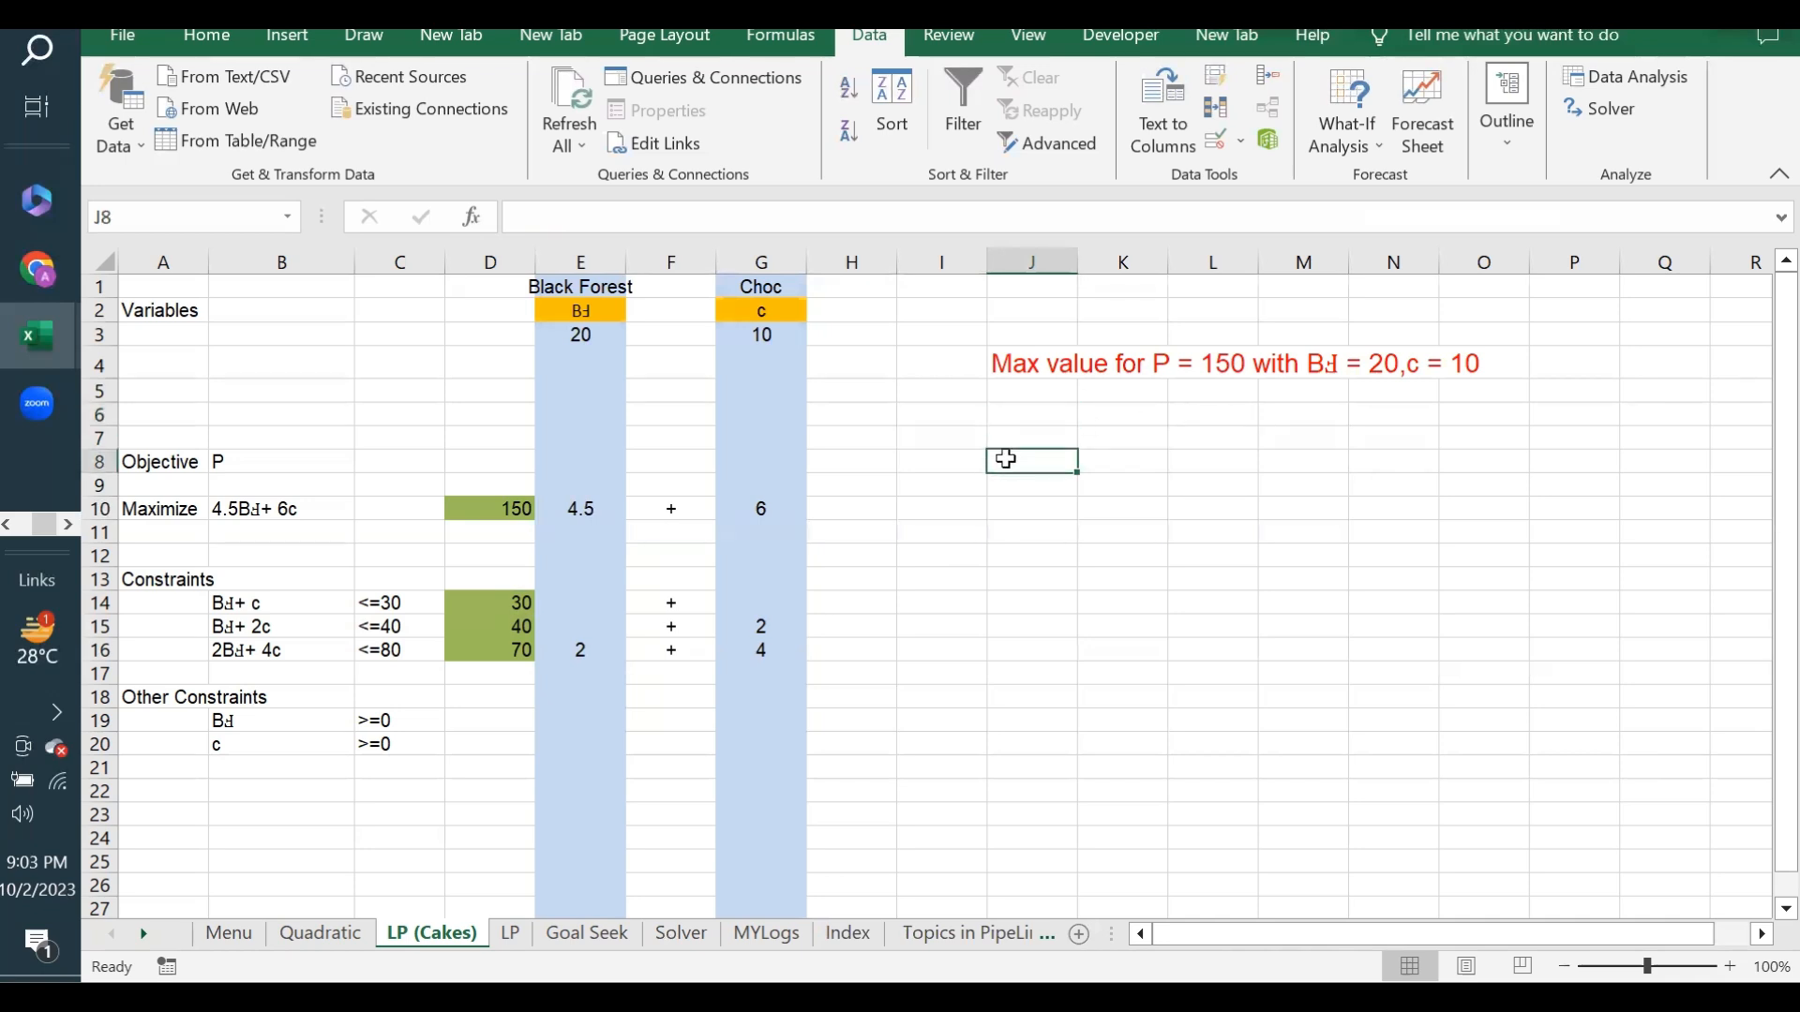